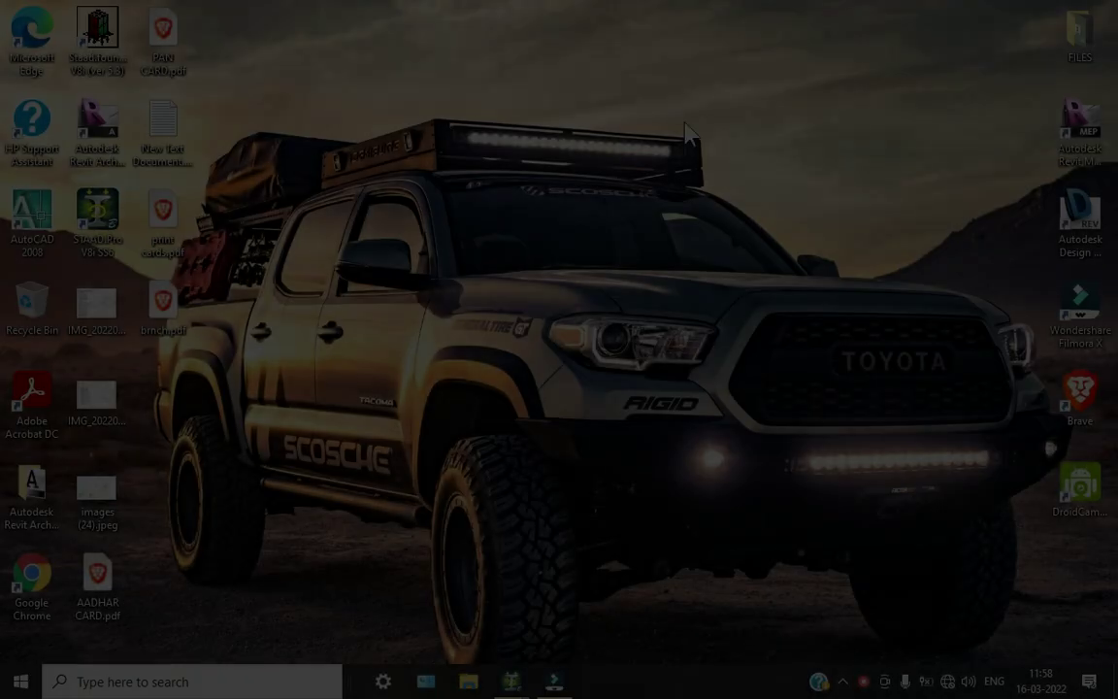
Refresh the desktop and bring the g+15 swim.std STAAD.Pro window to the front.
{"action": "right_click", "coordinate": [618, 79]}
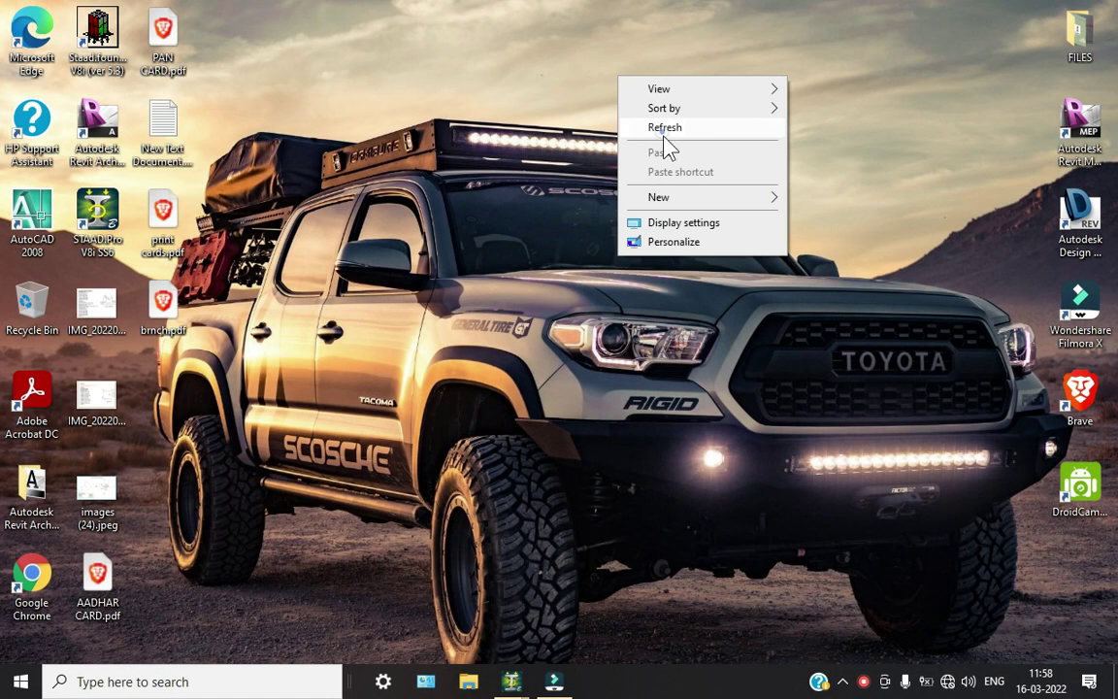
{"action": "left_click", "coordinate": [664, 127]}
{"action": "mouse_move", "coordinate": [511, 682]}
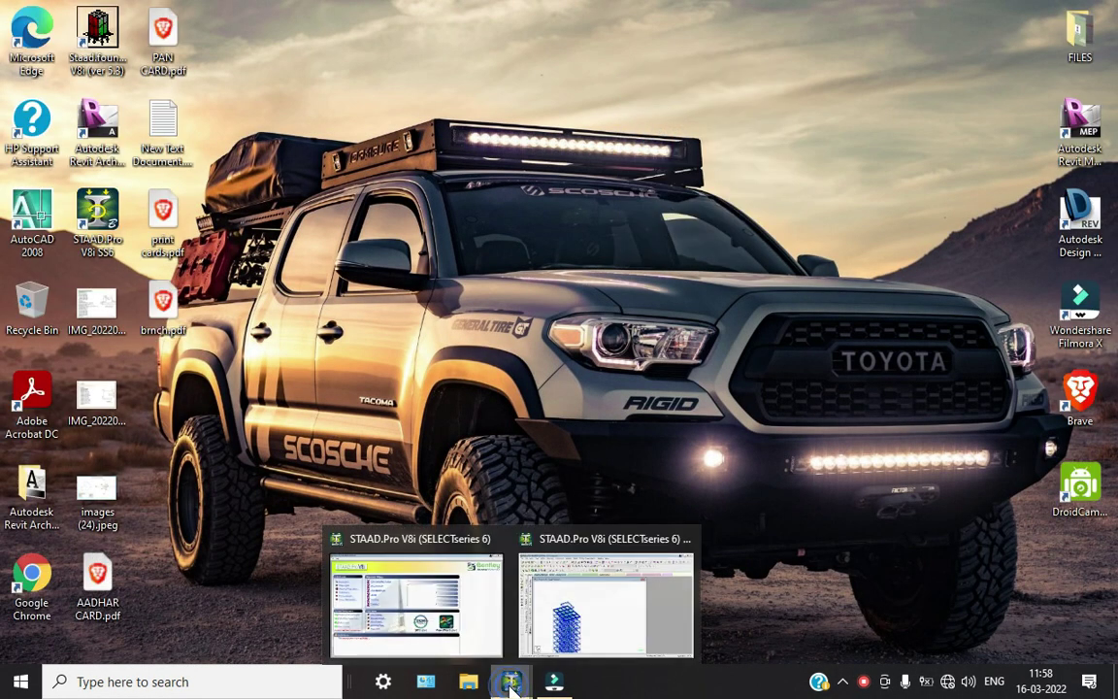
{"action": "left_click", "coordinate": [574, 619]}
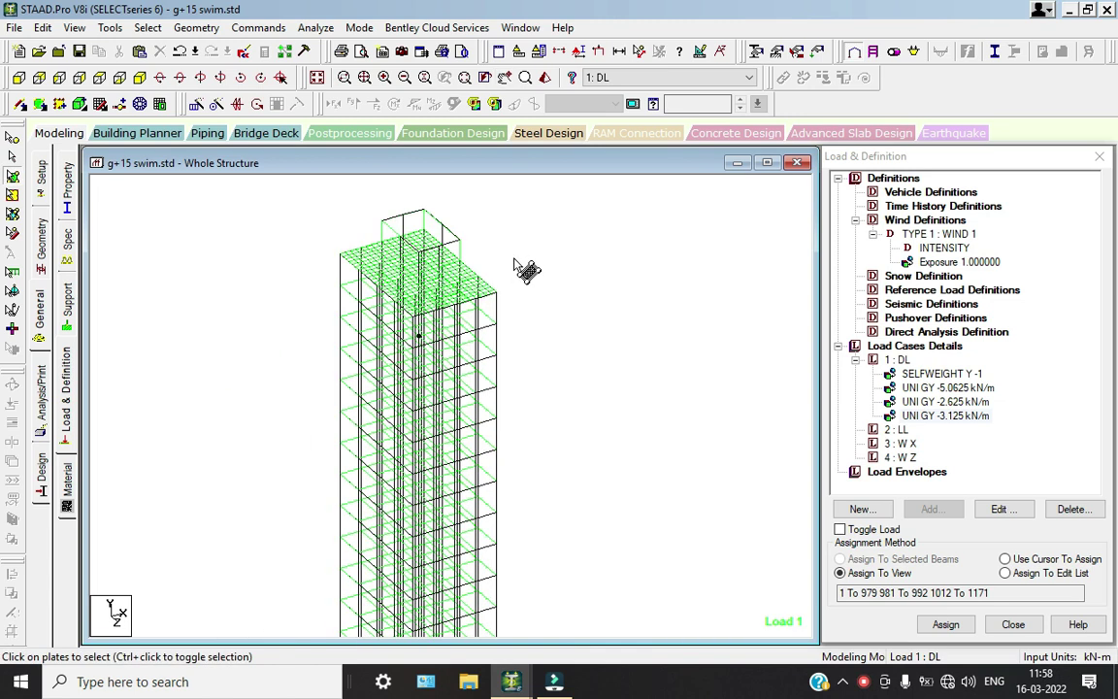
Display case 1's selfweight and UNI GY -5.0625 and -3.125 kN/m loads, then select 2 : LL.
{"action": "left_click", "coordinate": [912, 374]}
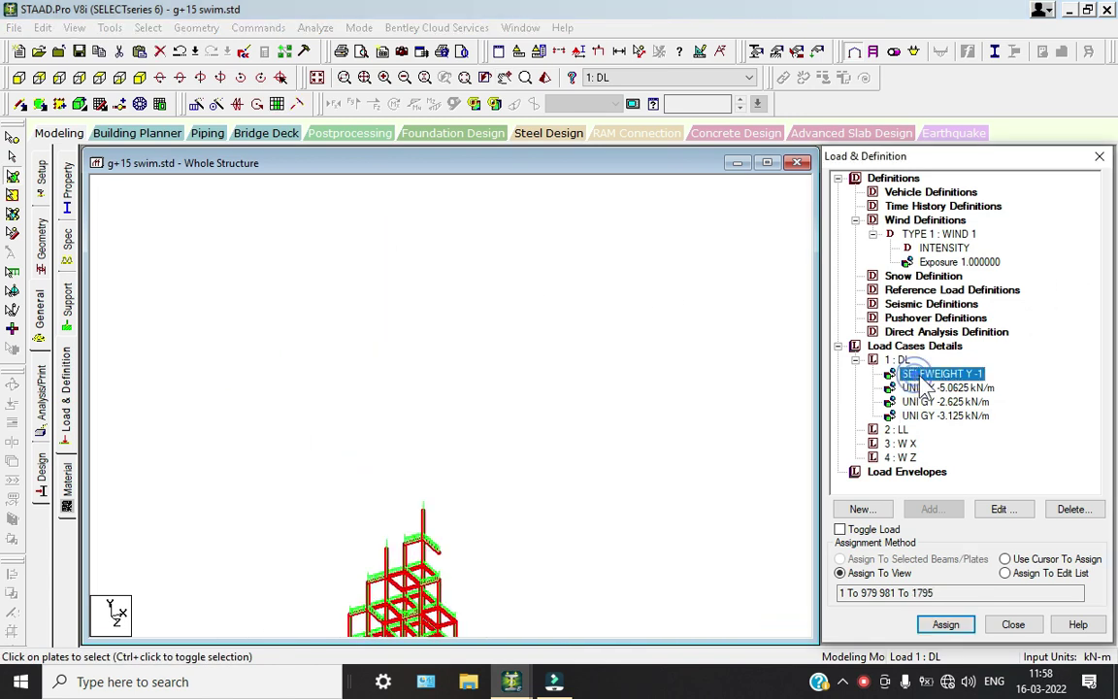
{"action": "left_click", "coordinate": [936, 387]}
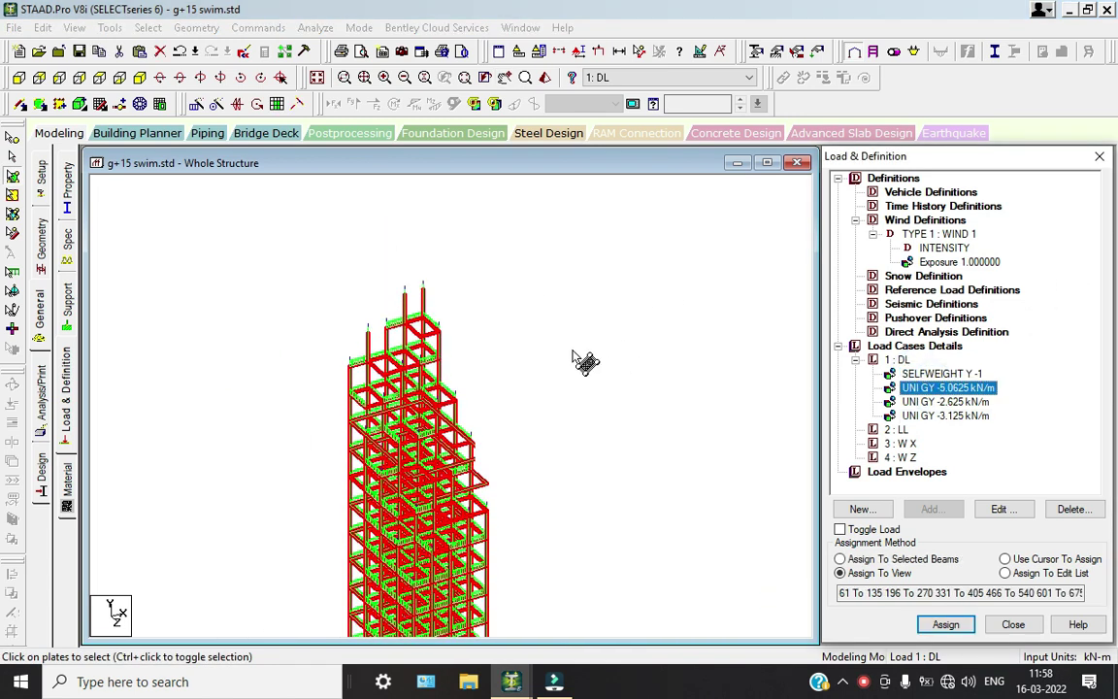
{"action": "left_click", "coordinate": [864, 681]}
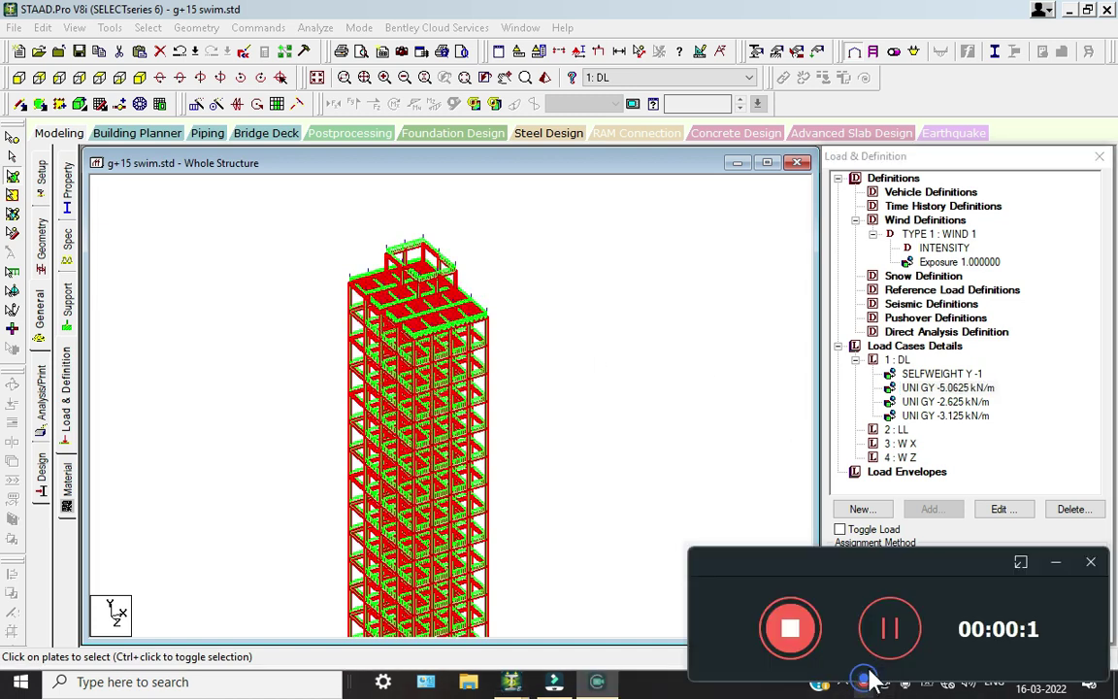
{"action": "left_click", "coordinate": [568, 379]}
{"action": "left_click", "coordinate": [949, 415]}
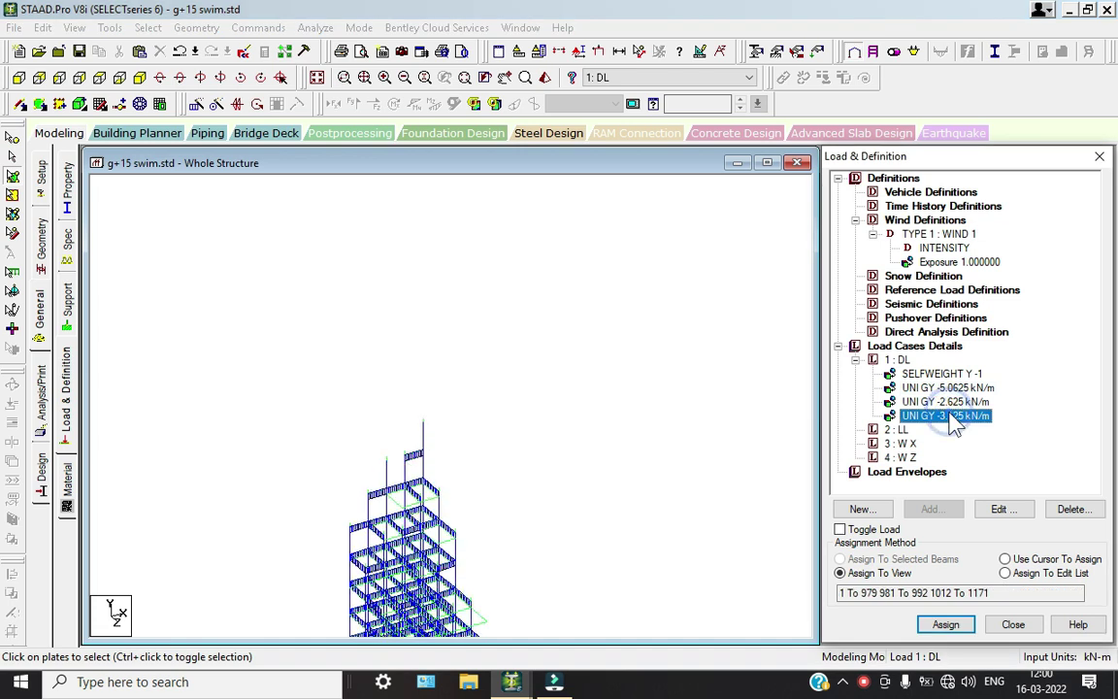
{"action": "left_click", "coordinate": [711, 416]}
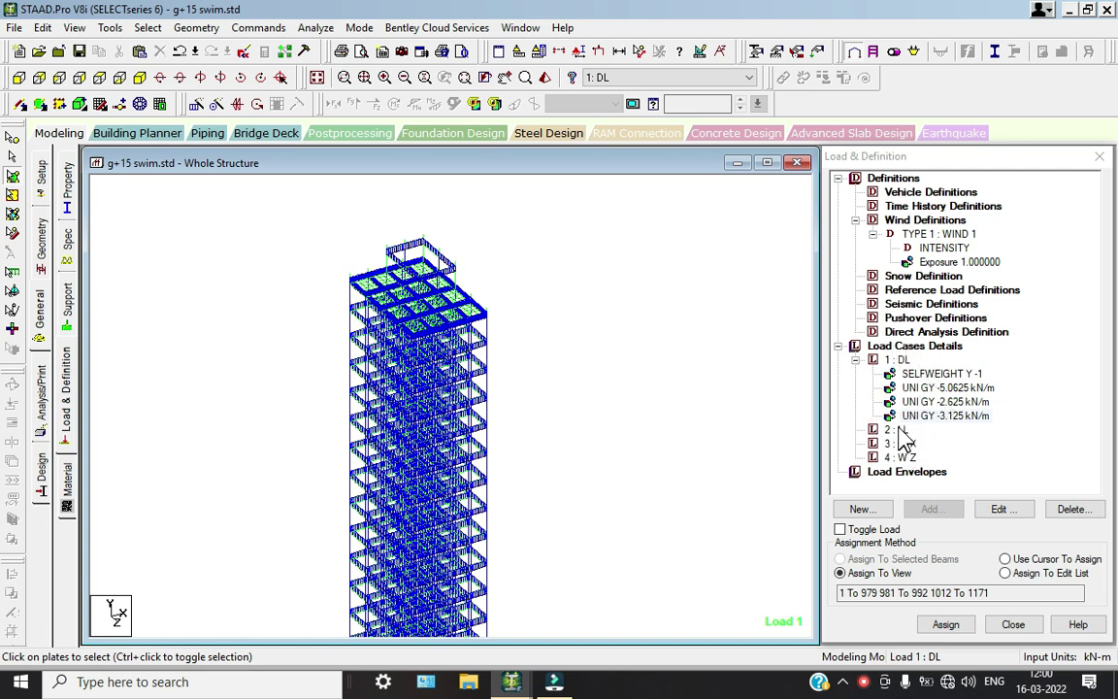
{"action": "left_click", "coordinate": [896, 428]}
Add a -4 kN/m2 floor load from Y 3 to 45 m to case 2 : LL.
{"action": "left_click", "coordinate": [930, 508]}
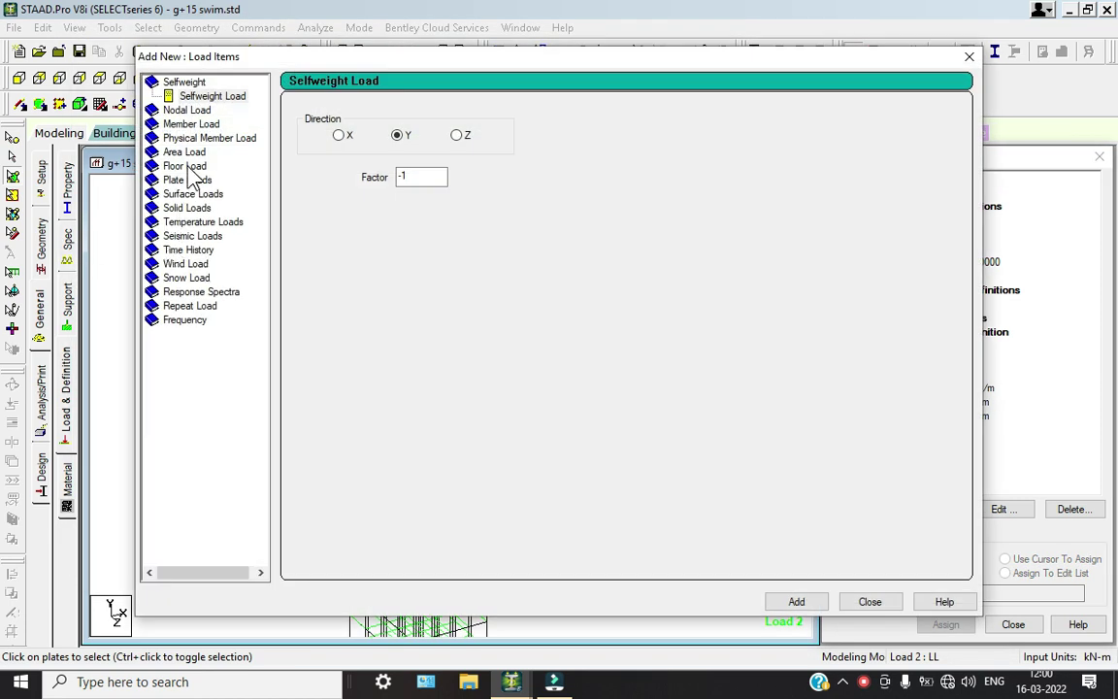
{"action": "left_click", "coordinate": [184, 152]}
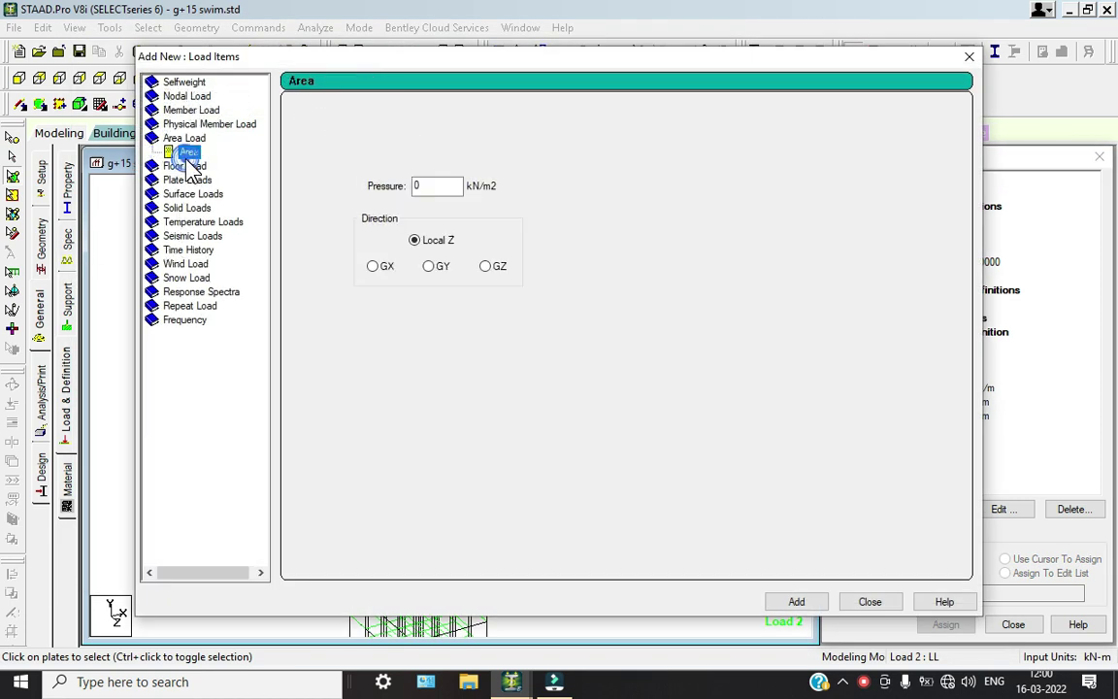
{"action": "left_click", "coordinate": [184, 166]}
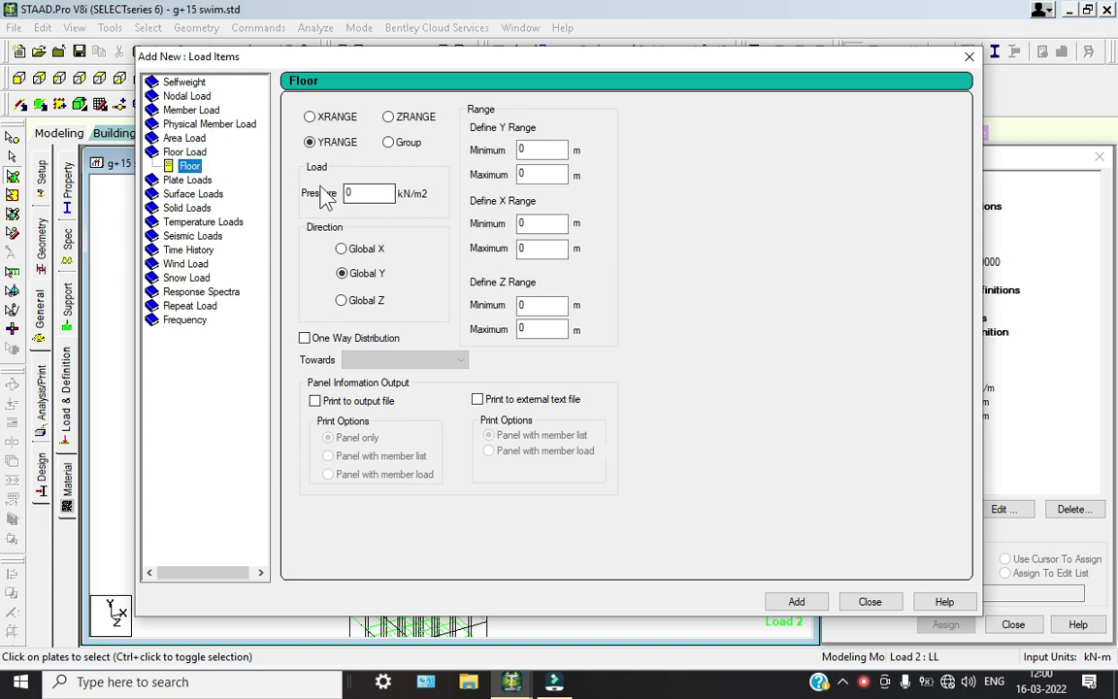
{"action": "double_click", "coordinate": [361, 191]}
{"action": "key", "text": "BackSpace"}
{"action": "double_click", "coordinate": [529, 149]}
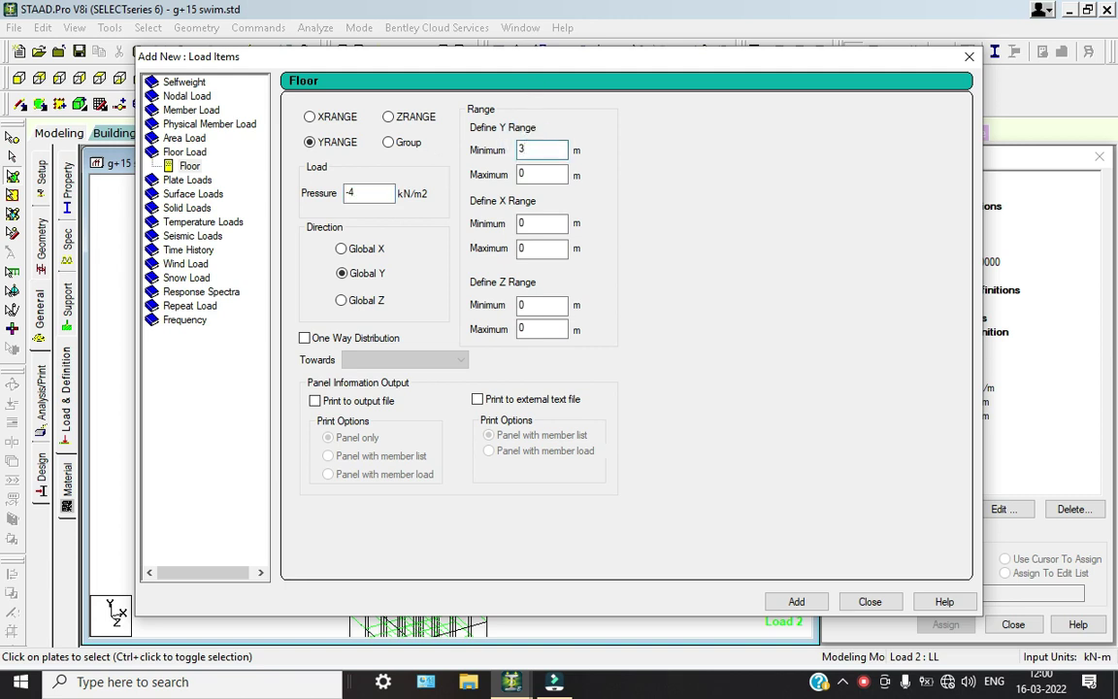
{"action": "double_click", "coordinate": [551, 175]}
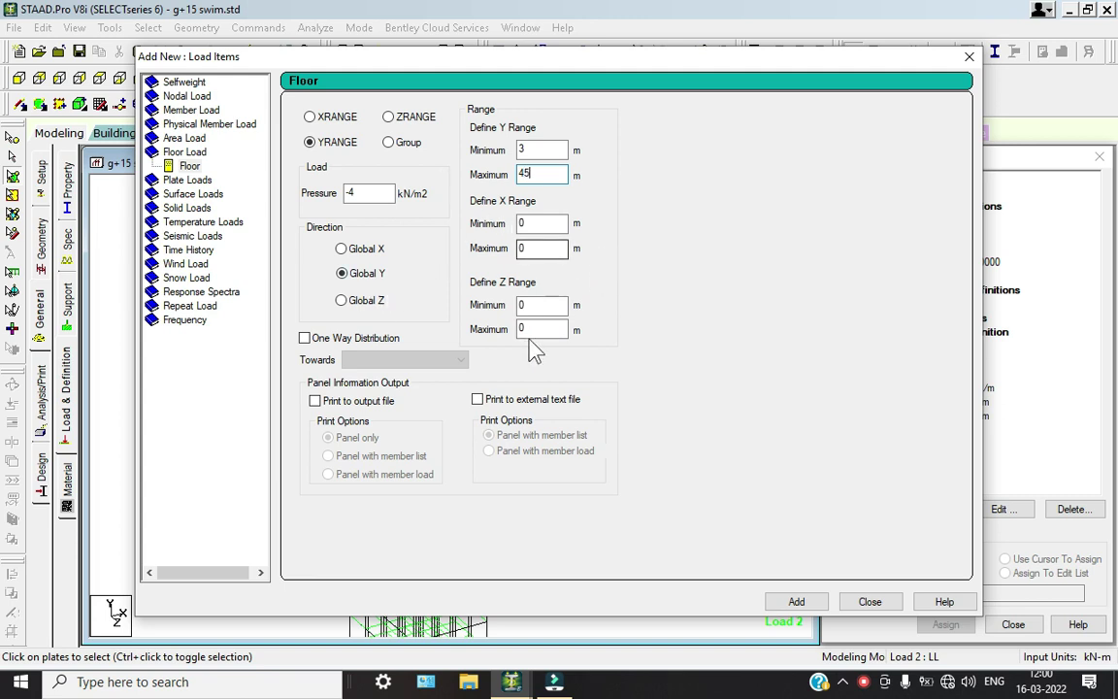
{"action": "left_click", "coordinate": [794, 601]}
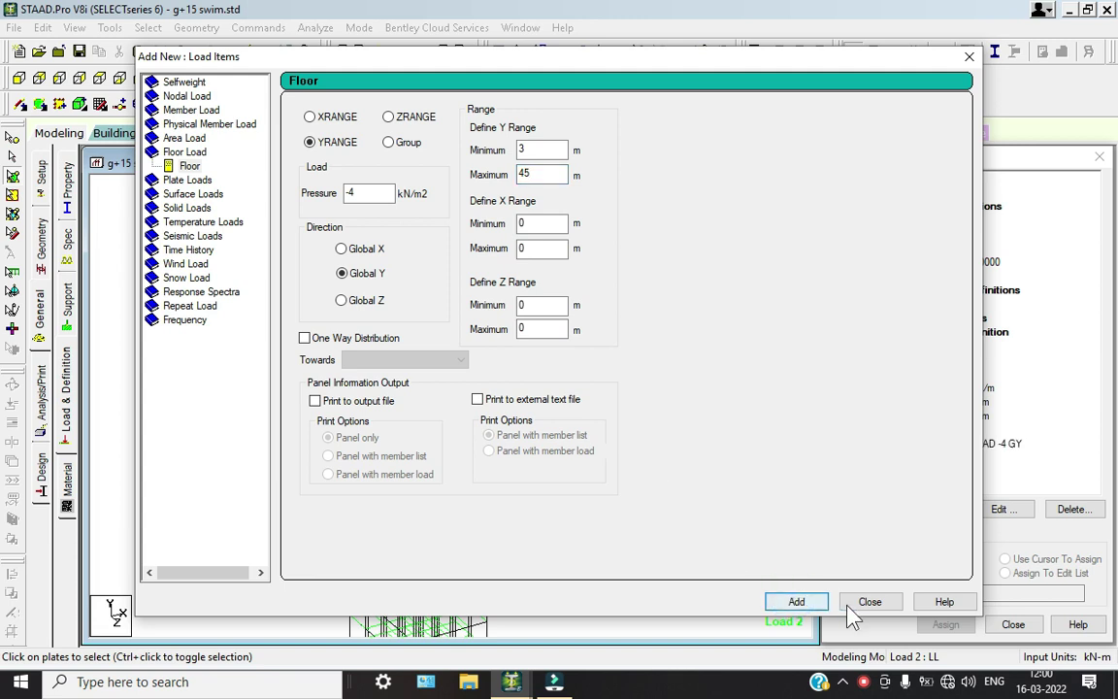
{"action": "left_click", "coordinate": [869, 602]}
Preview the floor load on the structure, then start a new load item for case 3 : W X.
{"action": "left_click", "coordinate": [968, 443]}
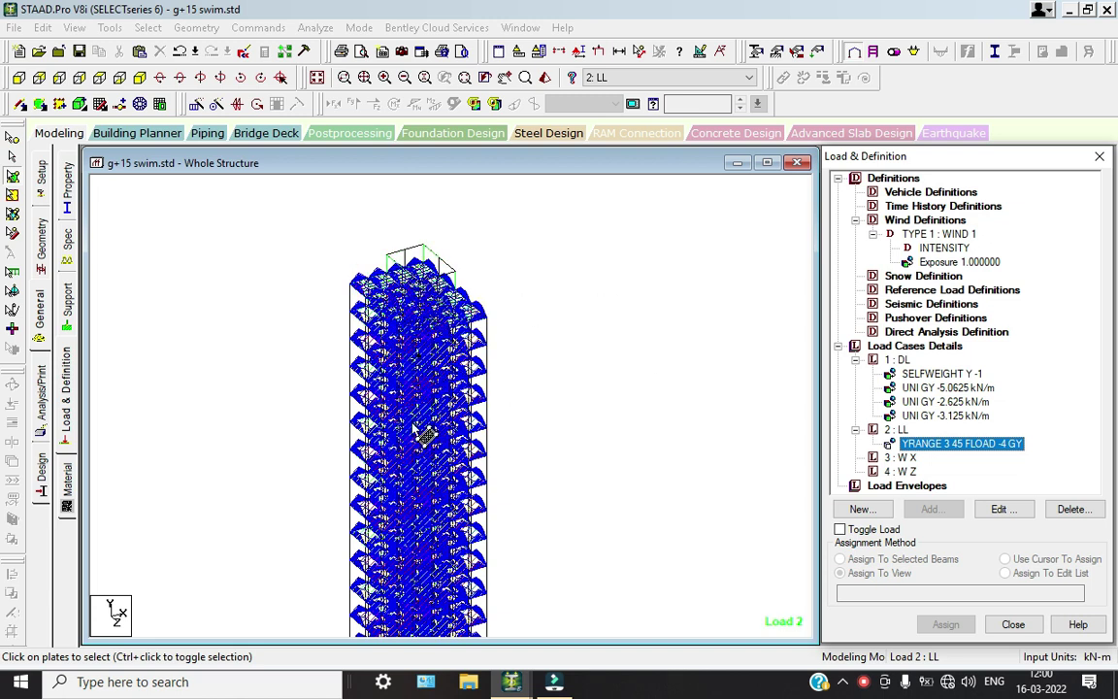
{"action": "left_click", "coordinate": [685, 407]}
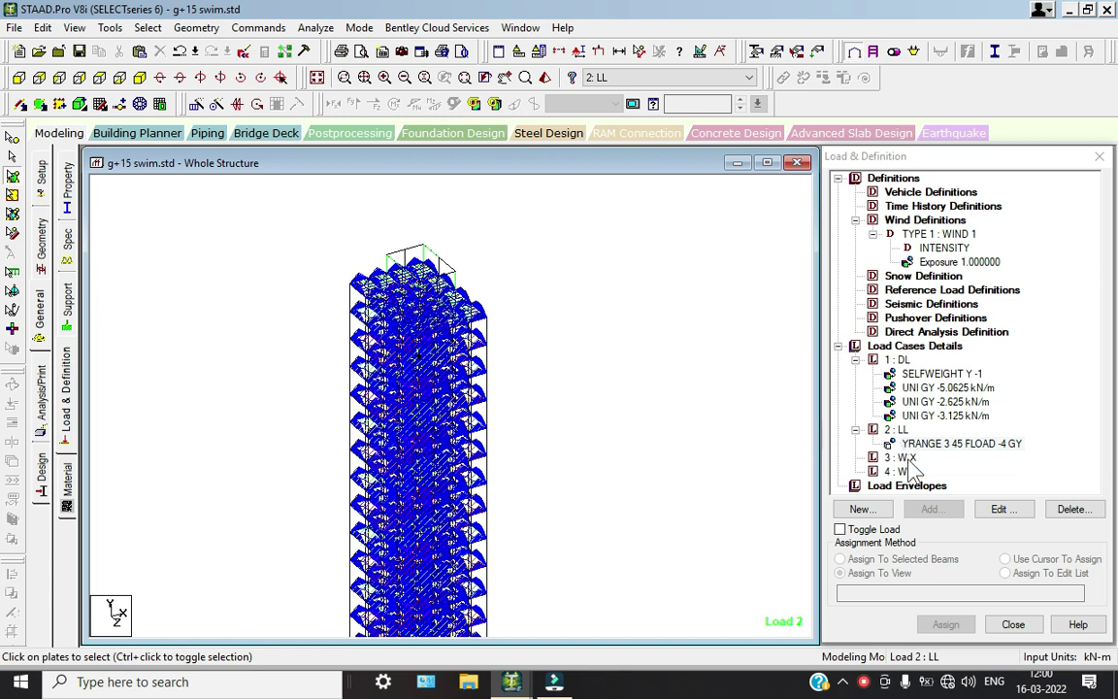
{"action": "left_click", "coordinate": [900, 457]}
{"action": "left_click", "coordinate": [930, 509]}
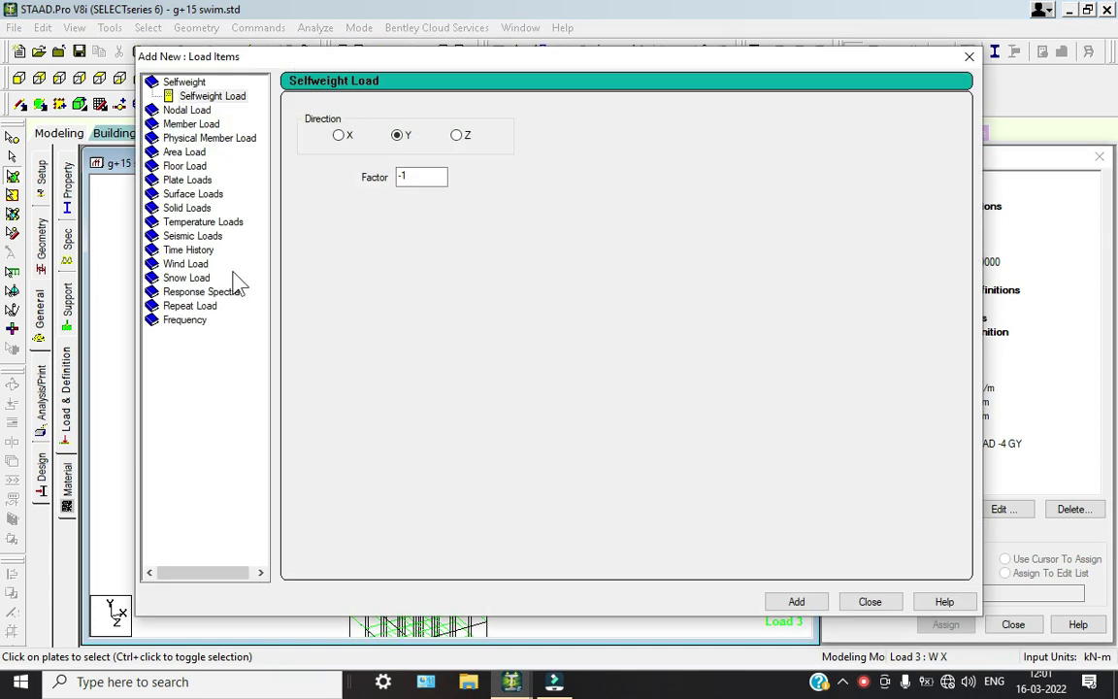
Add an X windward wind load over Y 3 to 45 m.
{"action": "left_click", "coordinate": [194, 266]}
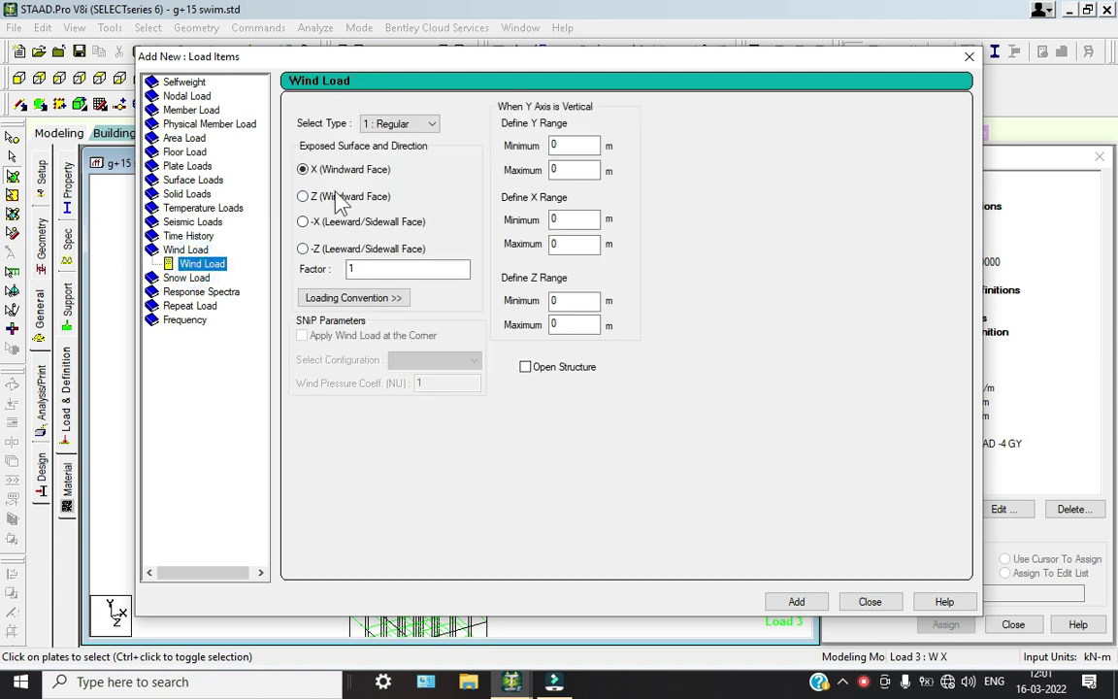
{"action": "double_click", "coordinate": [574, 146]}
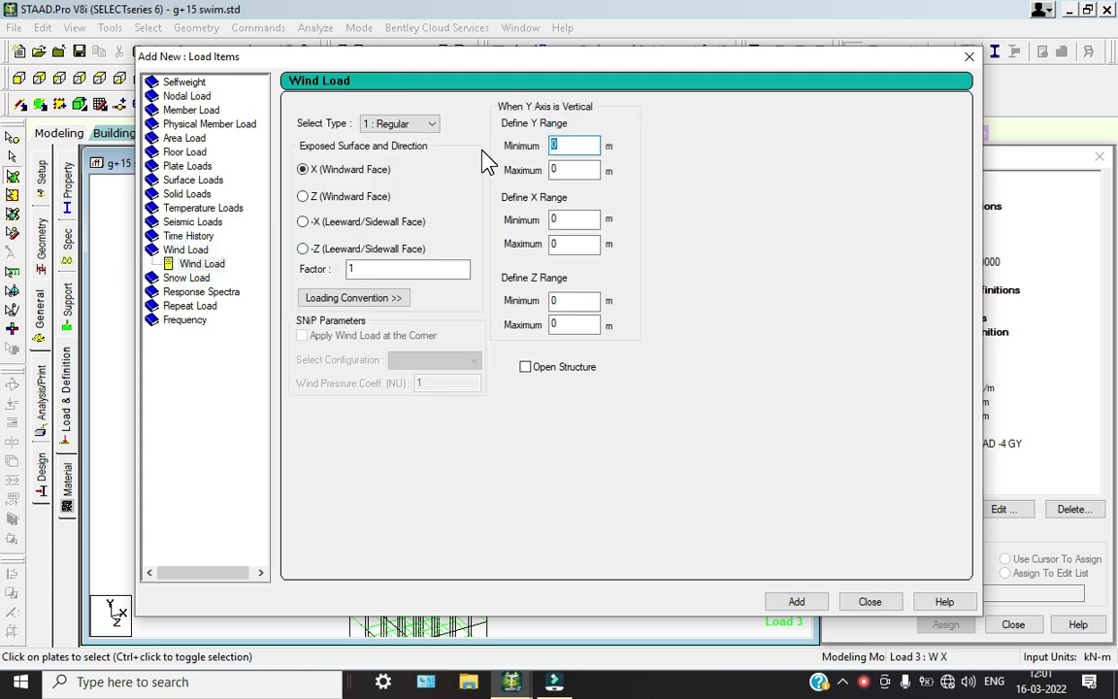
{"action": "double_click", "coordinate": [566, 170]}
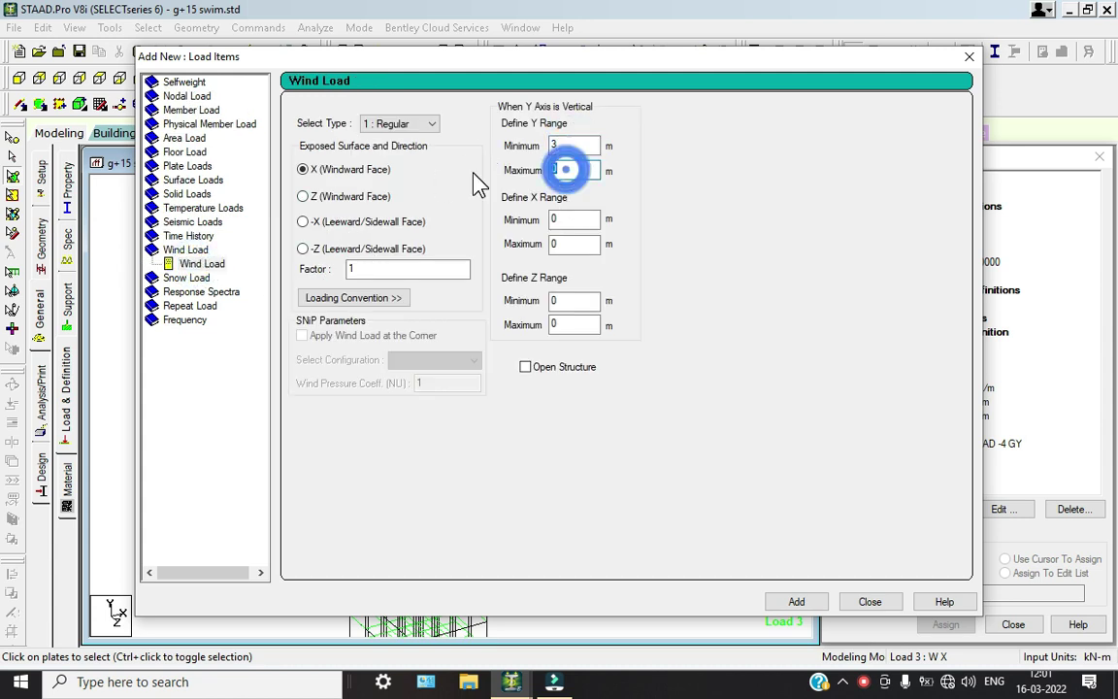
{"action": "type", "text": "45"}
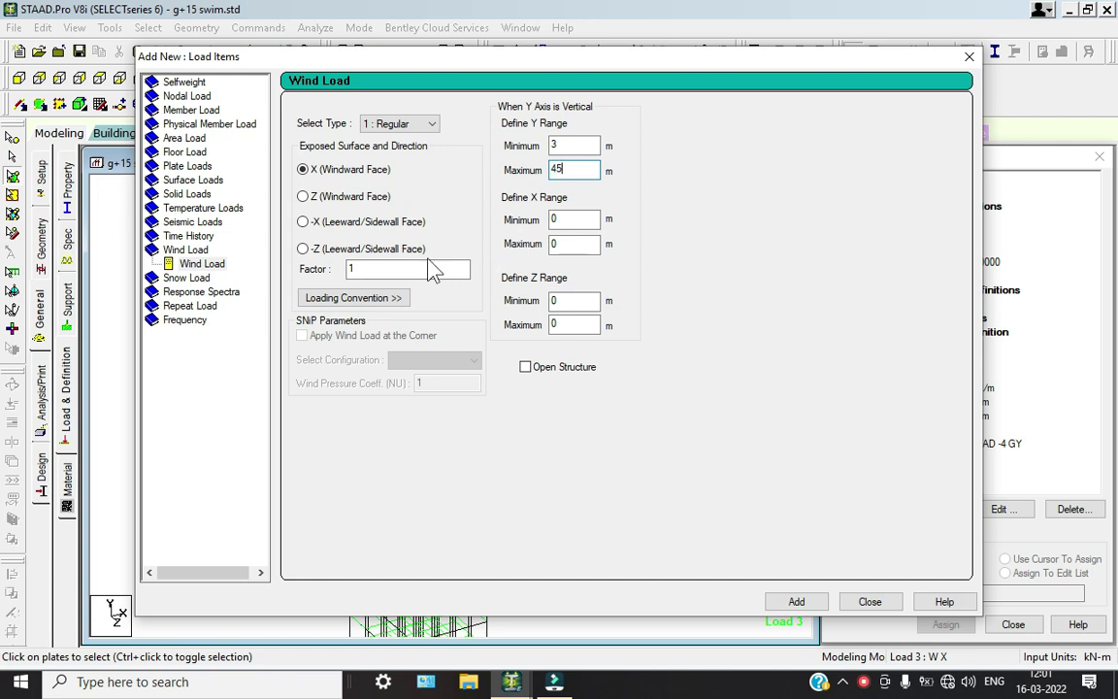
{"action": "double_click", "coordinate": [571, 220]}
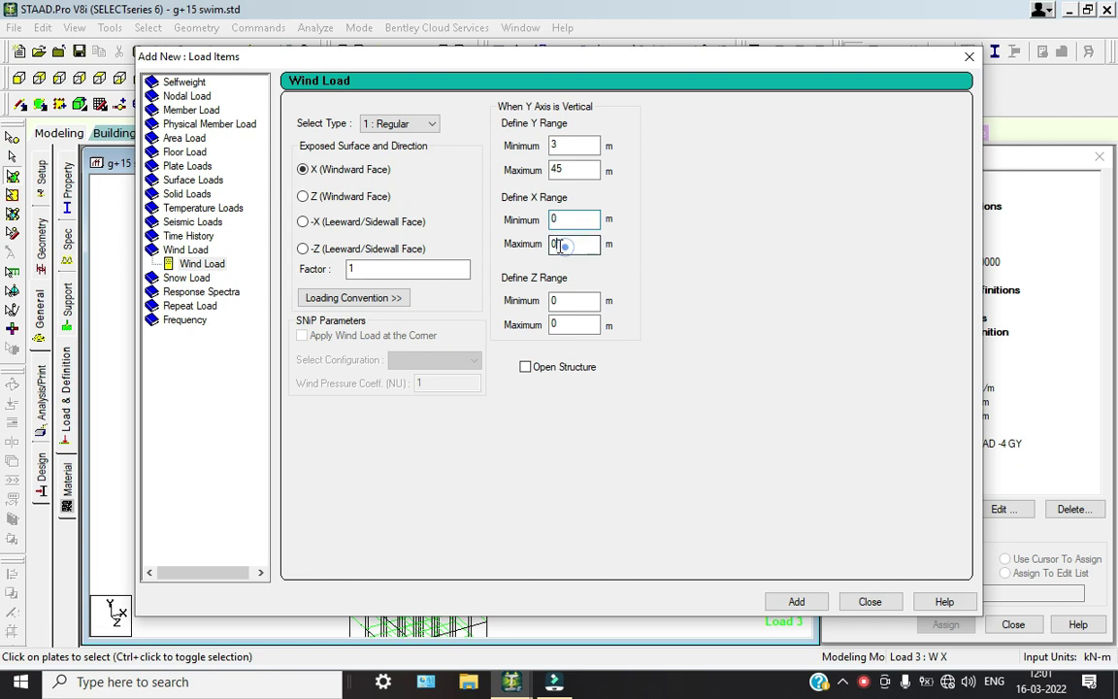
{"action": "double_click", "coordinate": [559, 244]}
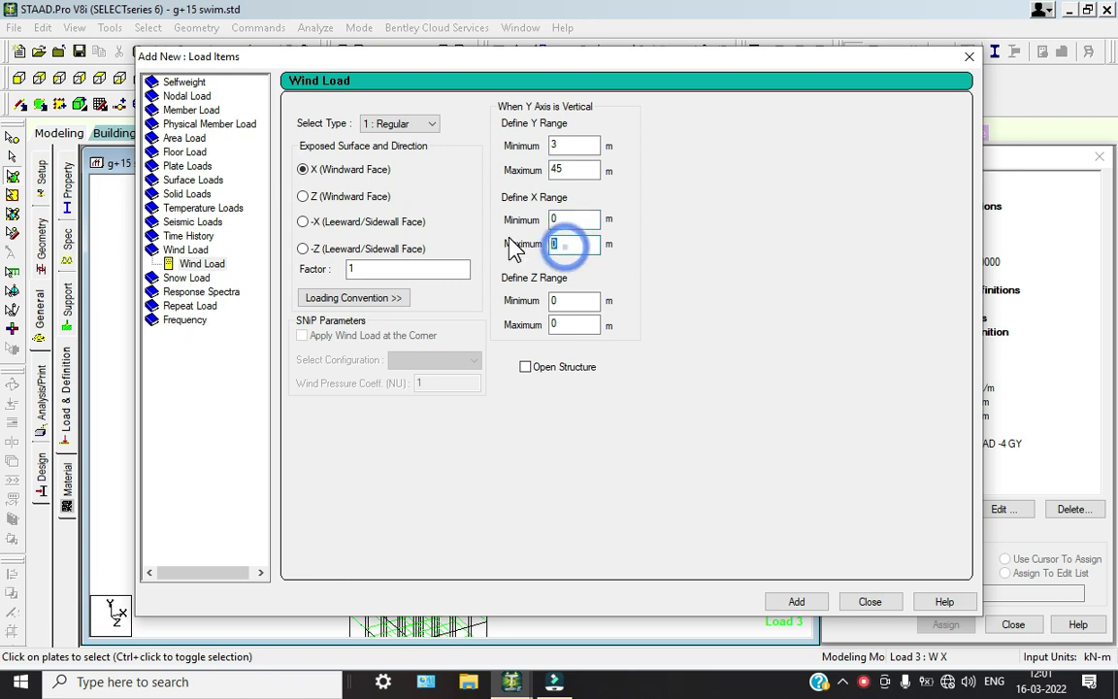
{"action": "left_click", "coordinate": [668, 279]}
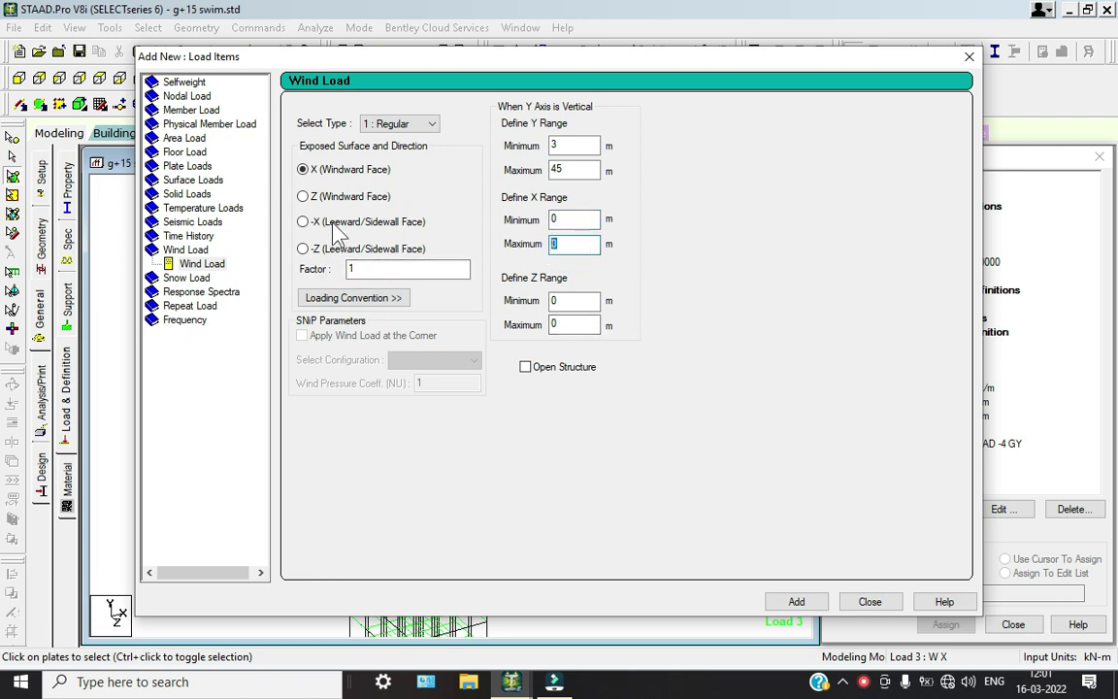
{"action": "left_click", "coordinate": [796, 602]}
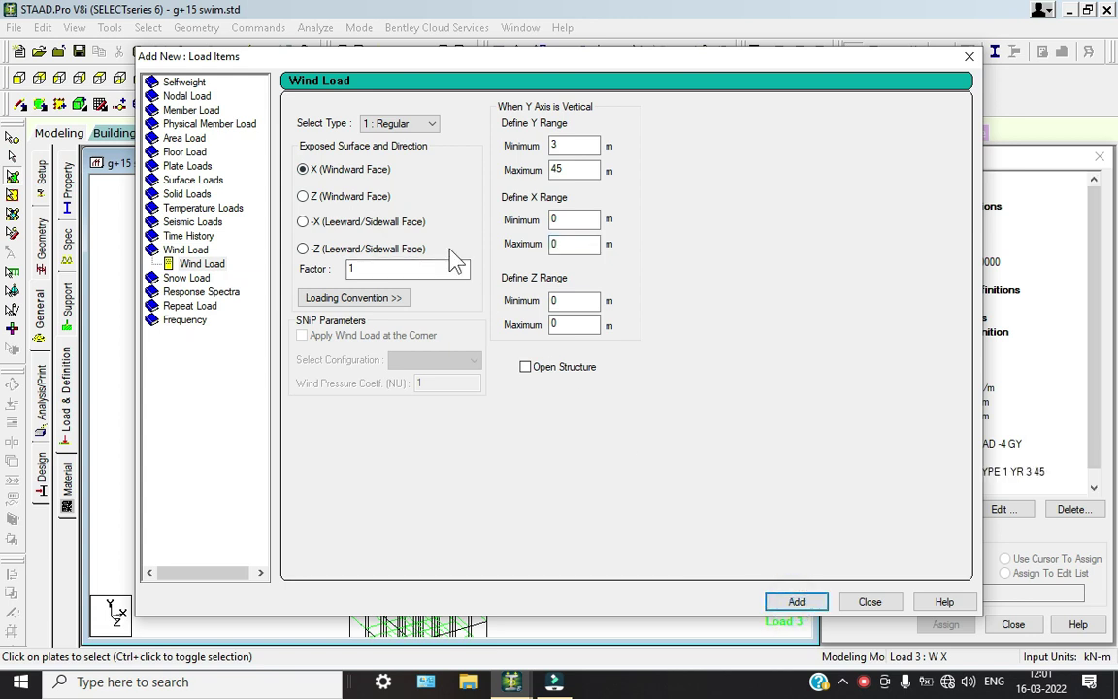
Add a second X wind load with factor -1 and a -X leeward wind load.
{"action": "left_click", "coordinate": [353, 271]}
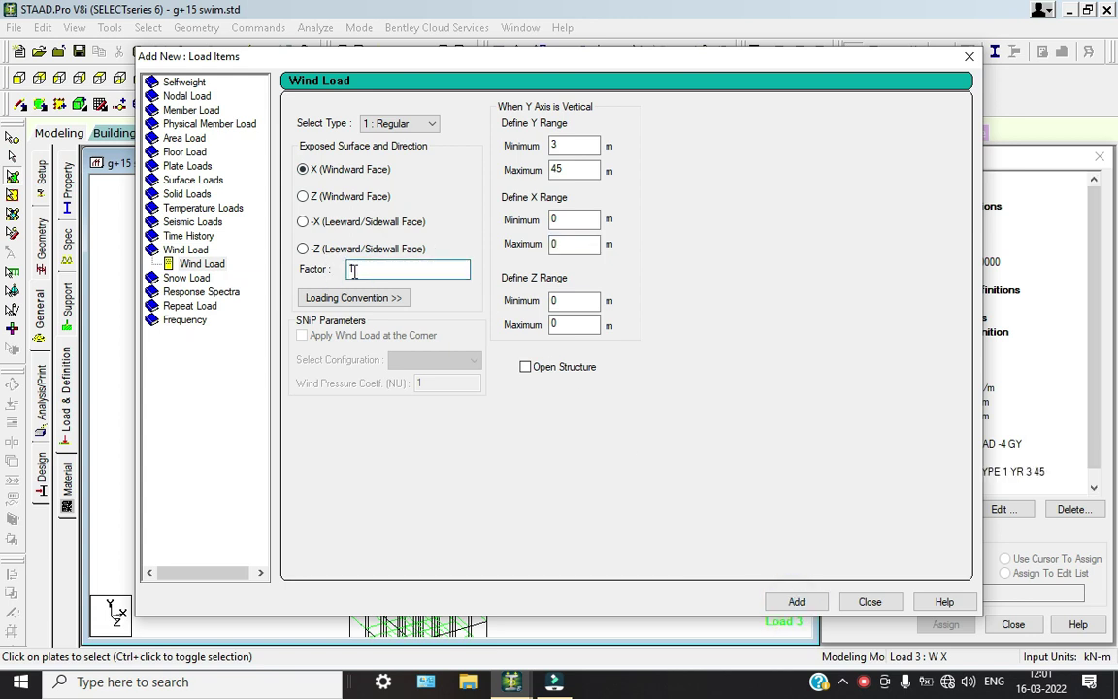
{"action": "left_click", "coordinate": [797, 602]}
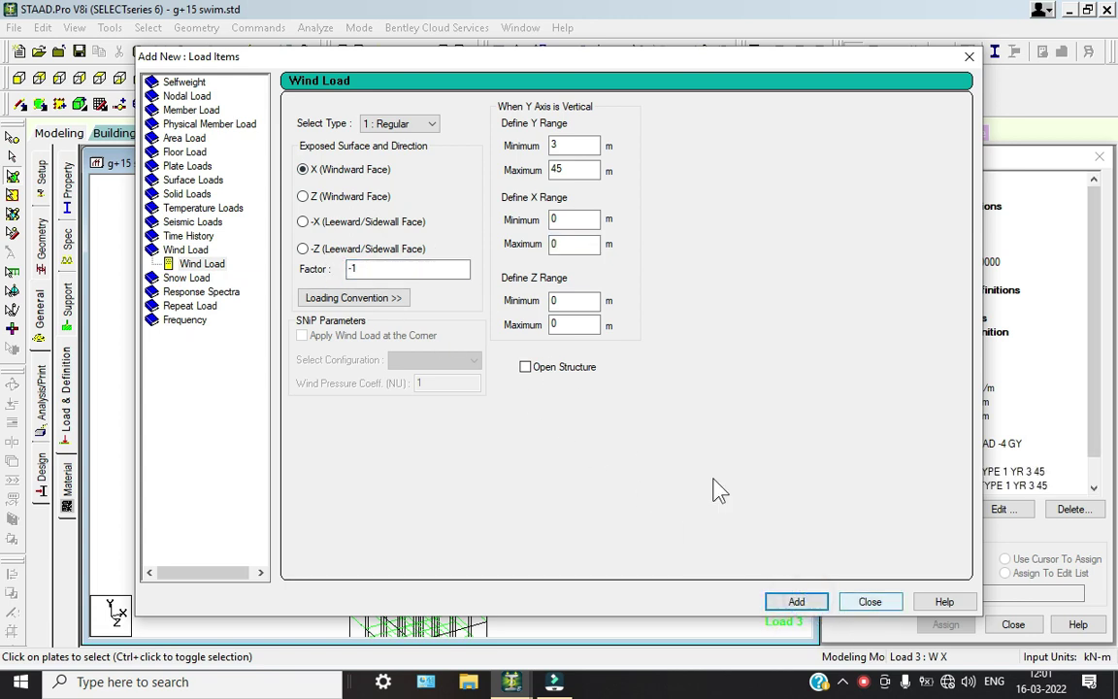
{"action": "left_click", "coordinate": [303, 222]}
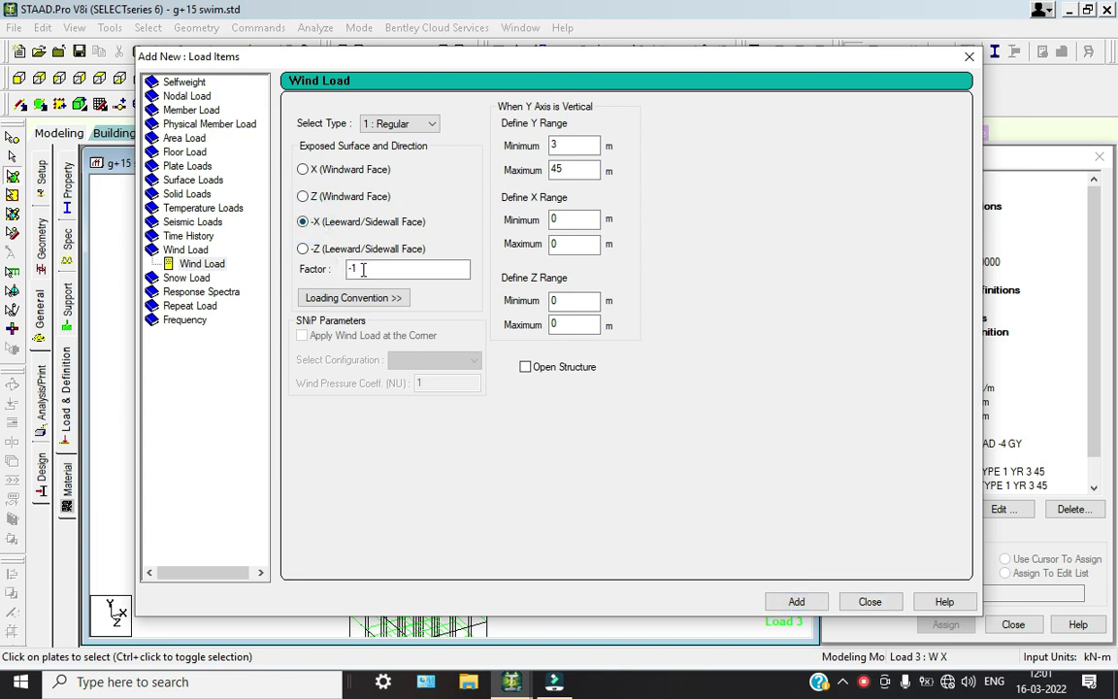
{"action": "double_click", "coordinate": [361, 269]}
{"action": "left_click", "coordinate": [813, 601]}
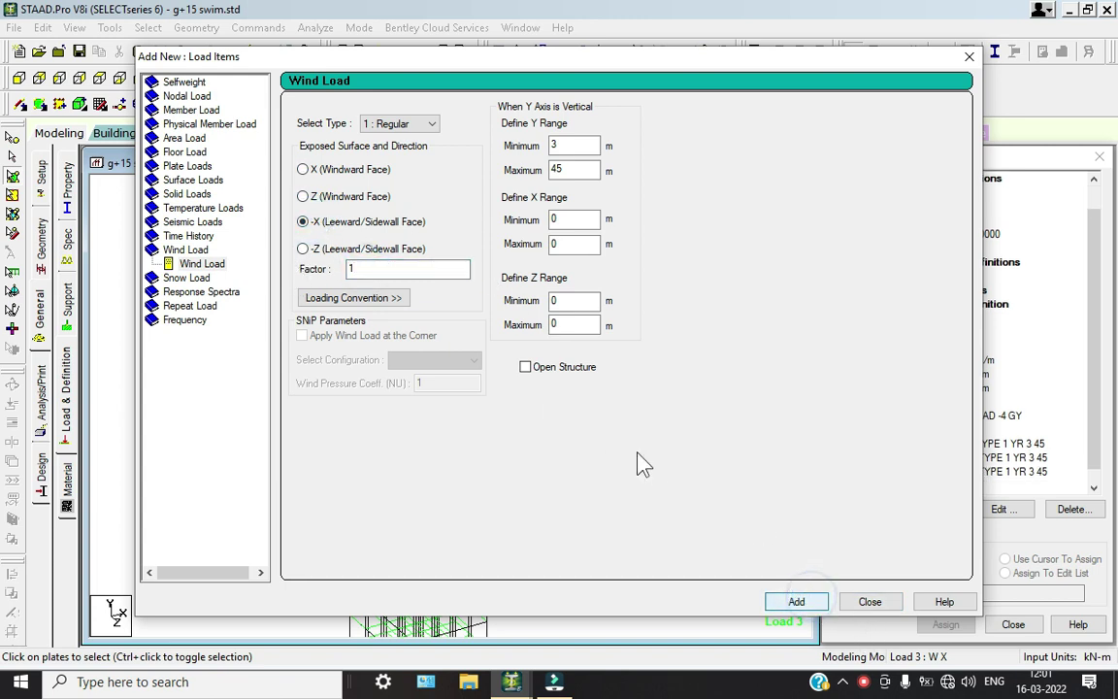
Add the Z windward wind load, then close without adding the -Z load.
{"action": "left_click", "coordinate": [302, 197]}
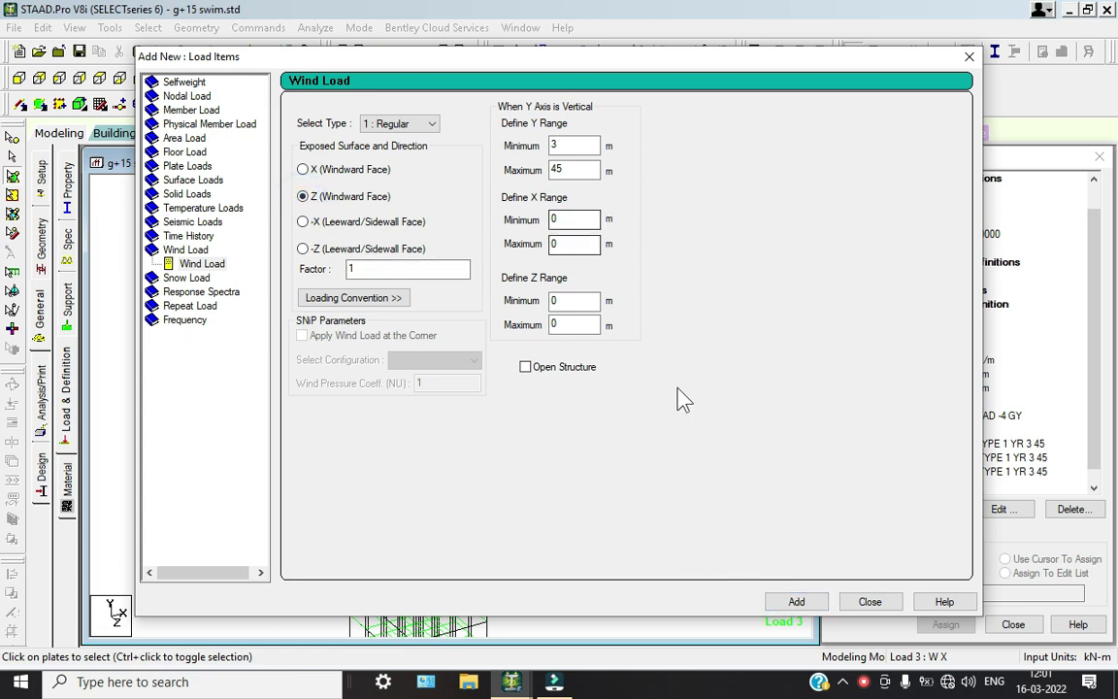
{"action": "left_click", "coordinate": [809, 603]}
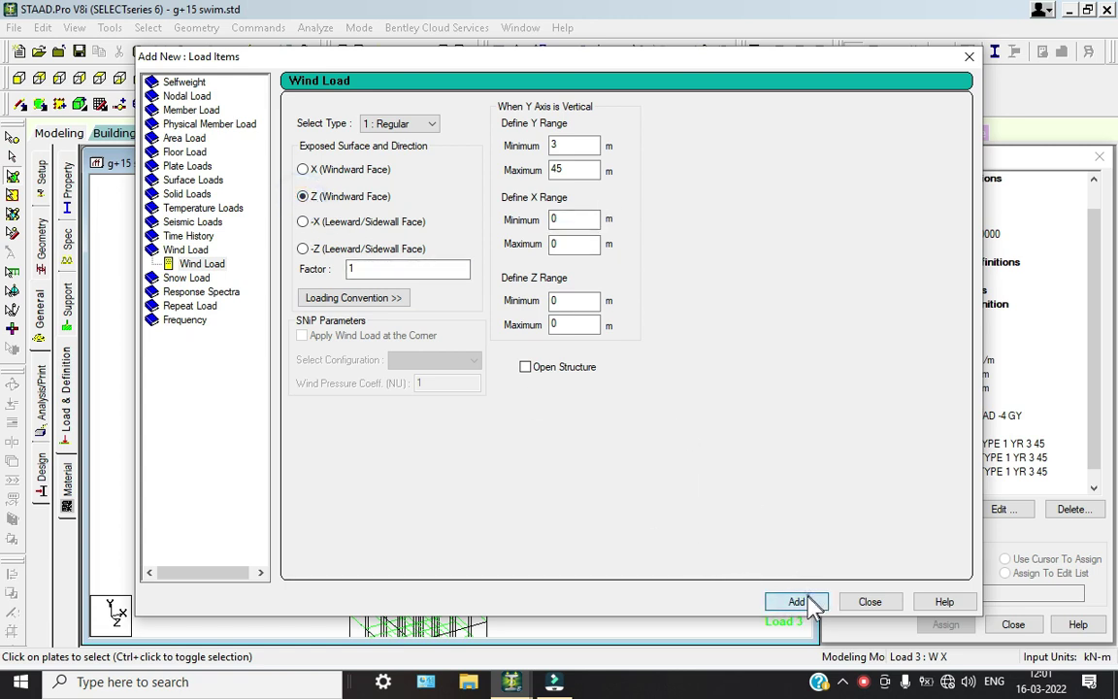
{"action": "double_click", "coordinate": [366, 271]}
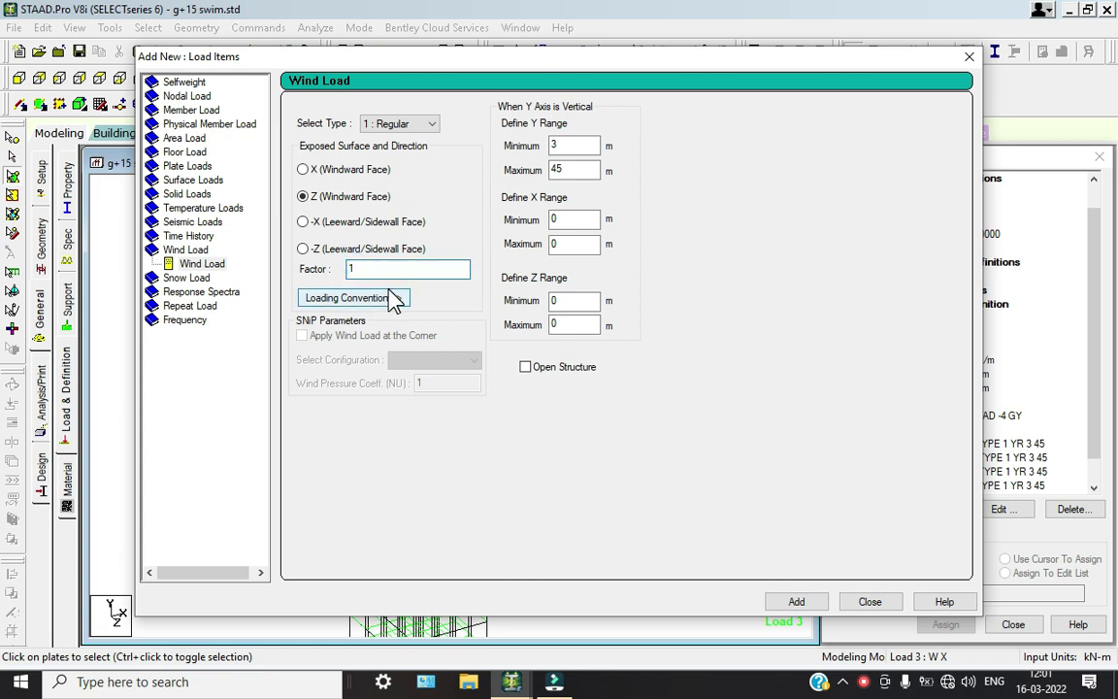
{"action": "type", "text": "-1"}
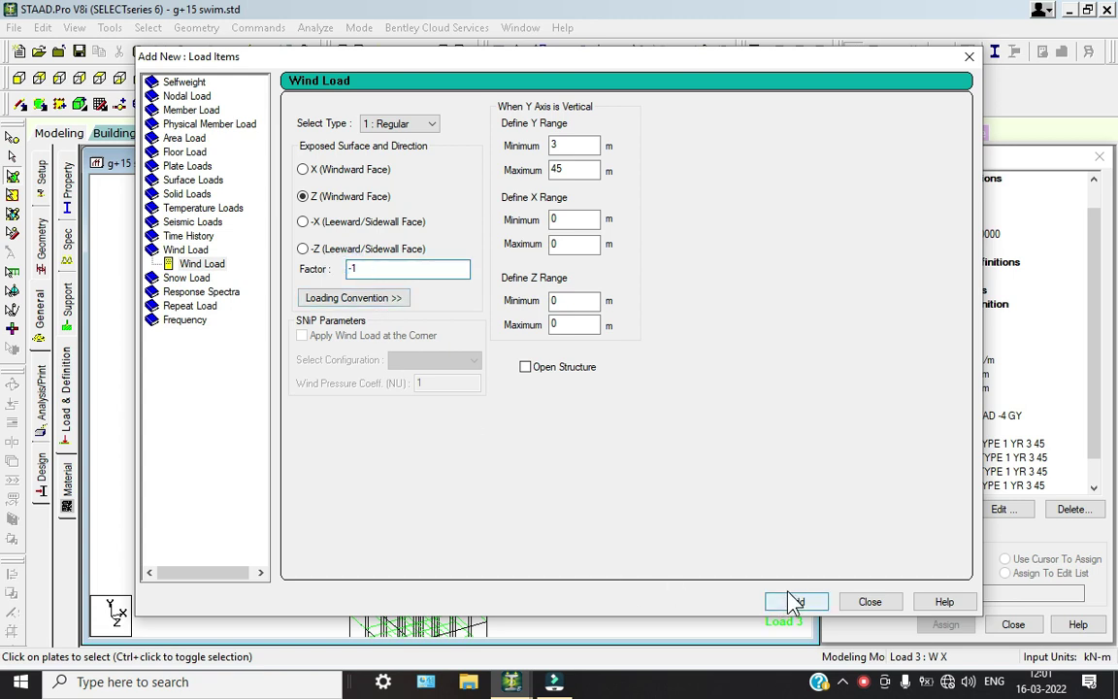
{"action": "left_click", "coordinate": [302, 250]}
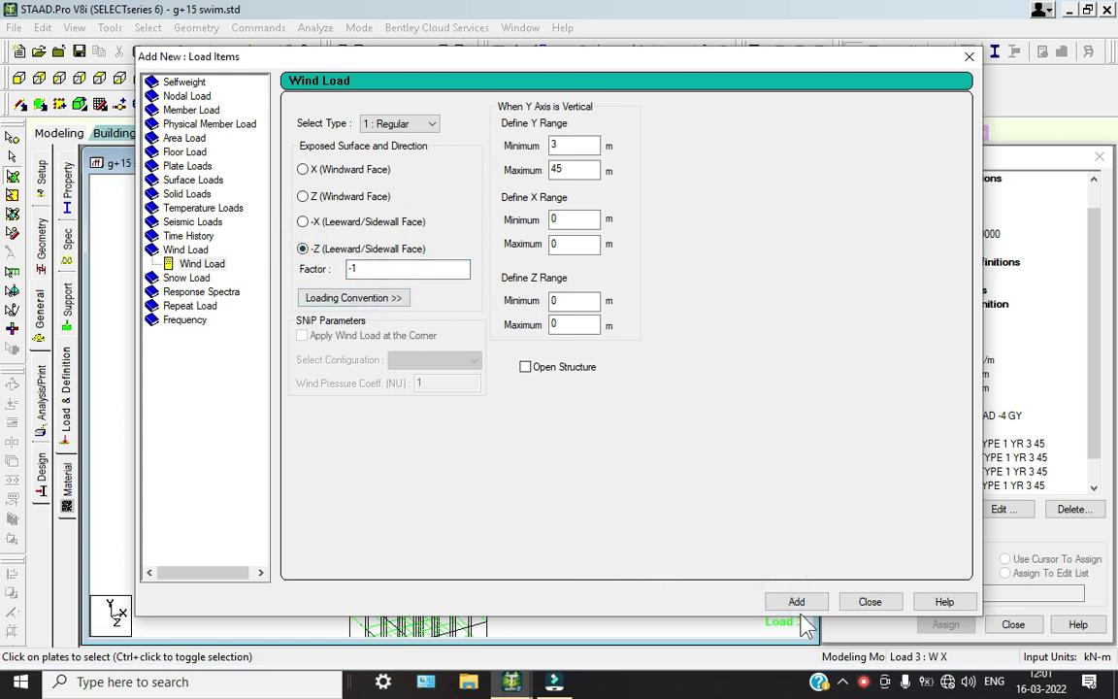
{"action": "left_click", "coordinate": [866, 602]}
Delete the Z wind load from case 3 and remove load case 4 : W Z.
{"action": "scroll", "coordinate": [1072, 413], "scroll_direction": "down", "scroll_amount": 1}
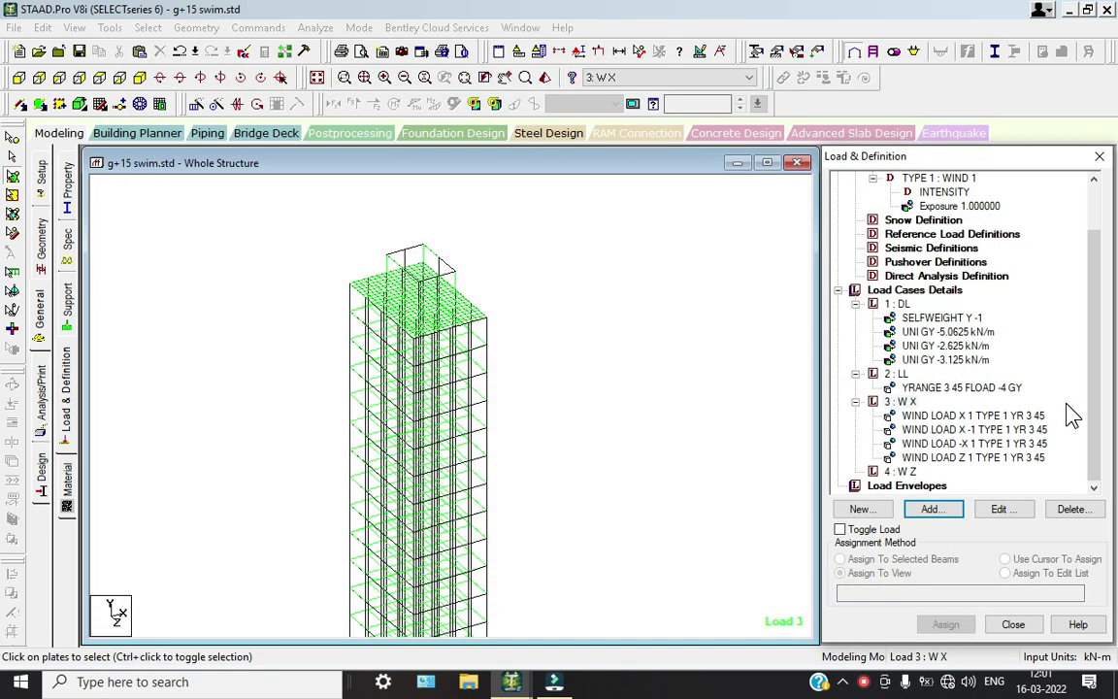
{"action": "left_click", "coordinate": [963, 460]}
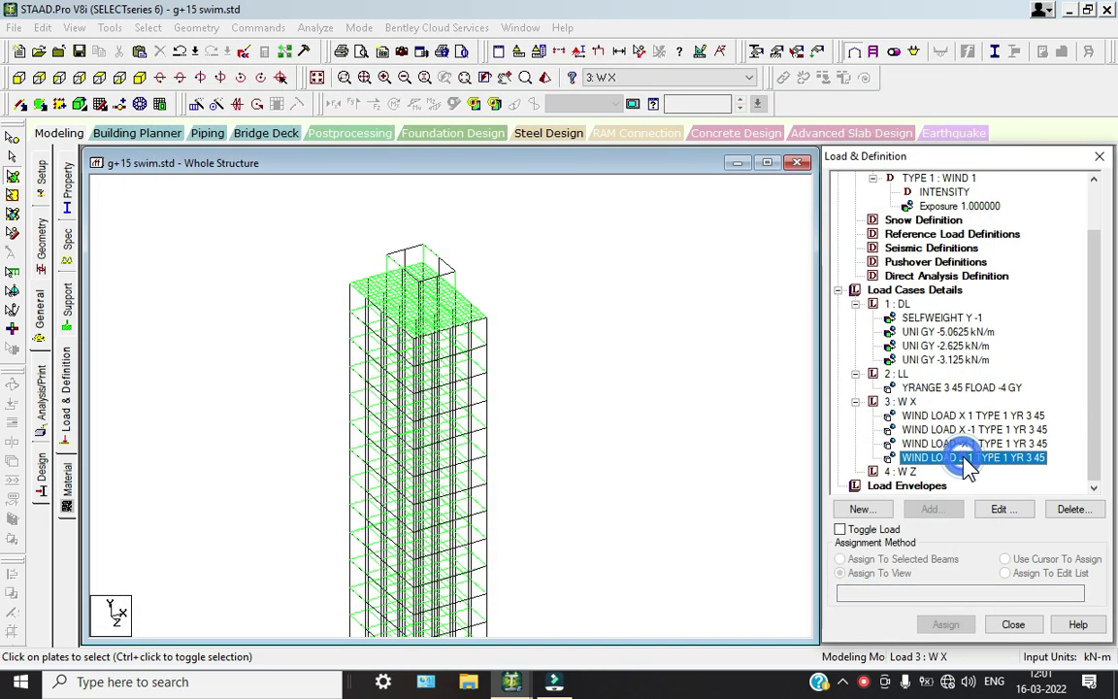
{"action": "left_click", "coordinate": [1071, 509]}
{"action": "left_click", "coordinate": [1071, 509]}
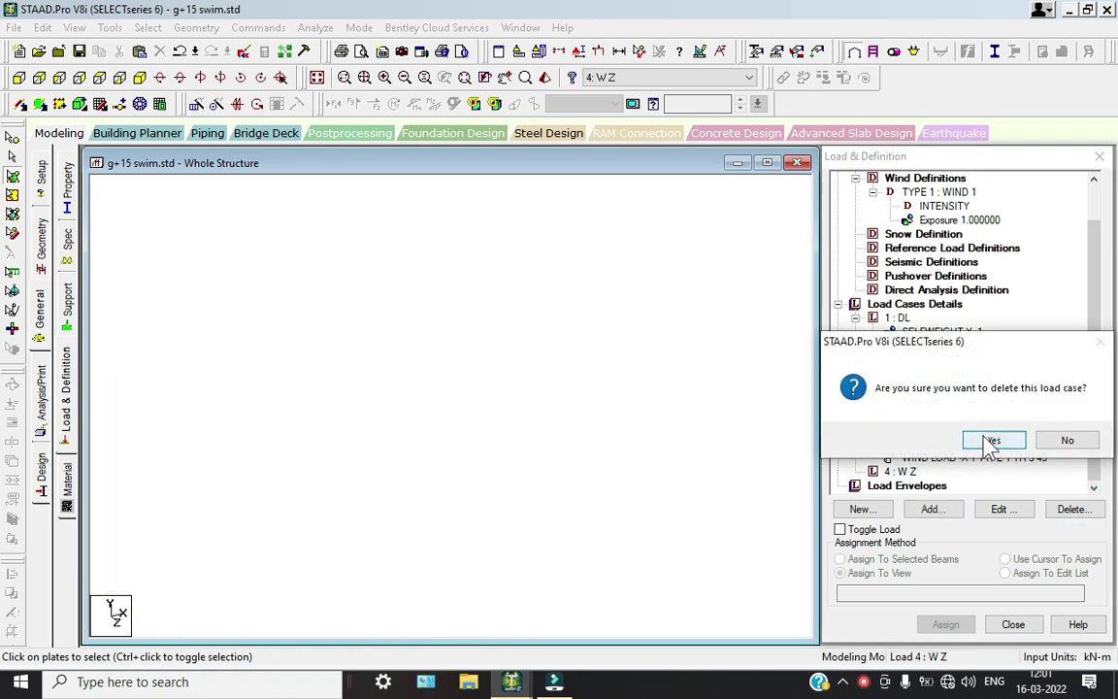
{"action": "left_click", "coordinate": [991, 441]}
Preview case 3's X, X -1 and -X wind loads and delete the -X wind load.
{"action": "left_click", "coordinate": [973, 447]}
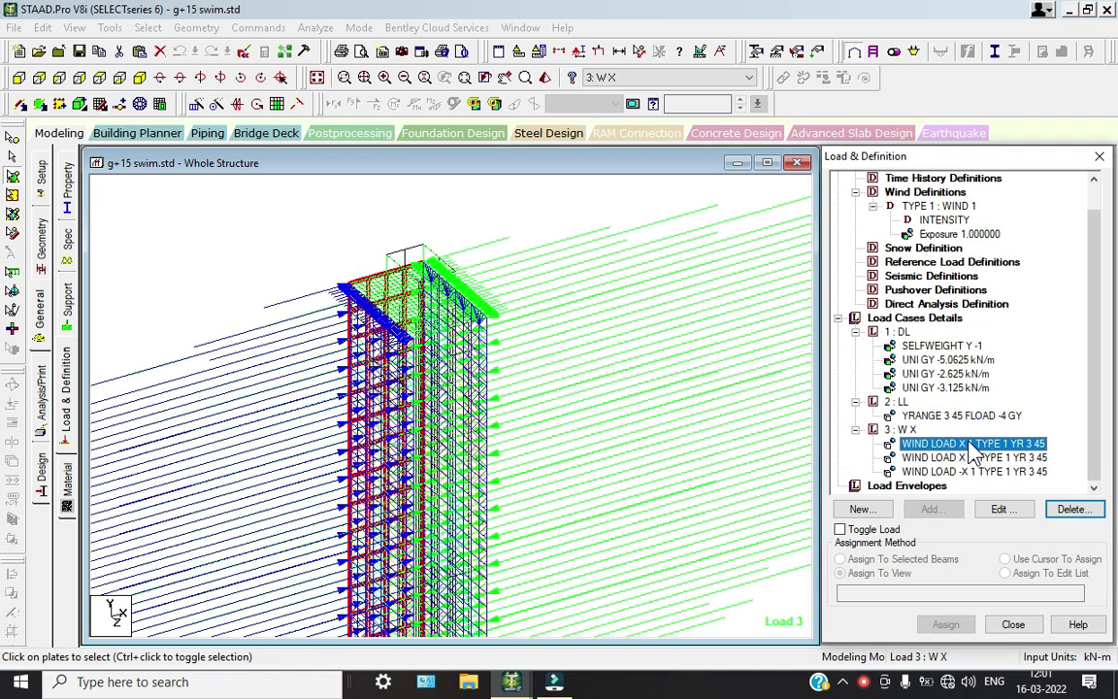
{"action": "left_click", "coordinate": [967, 457]}
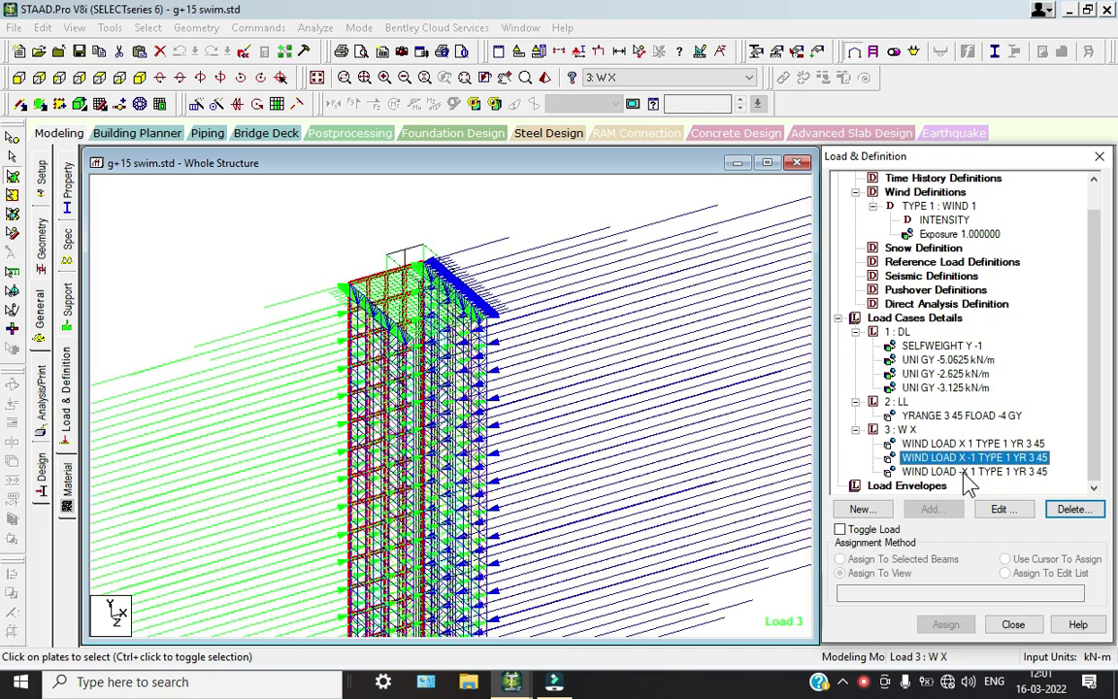
{"action": "left_click", "coordinate": [964, 472]}
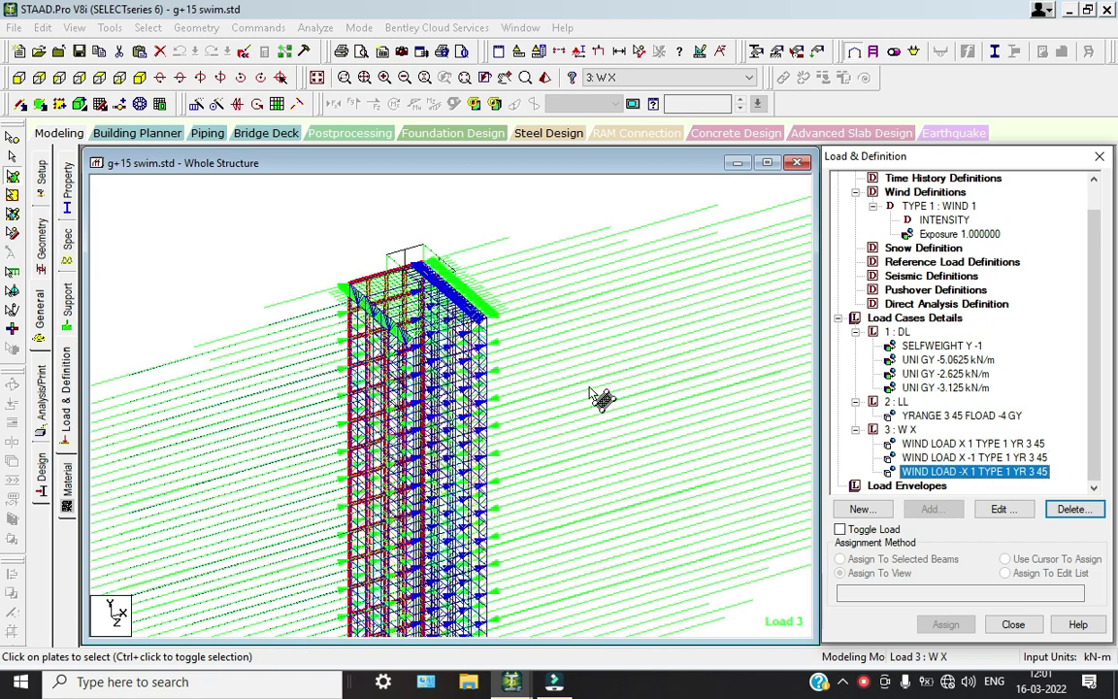
{"action": "scroll", "coordinate": [436, 336], "scroll_direction": "up", "scroll_amount": 10}
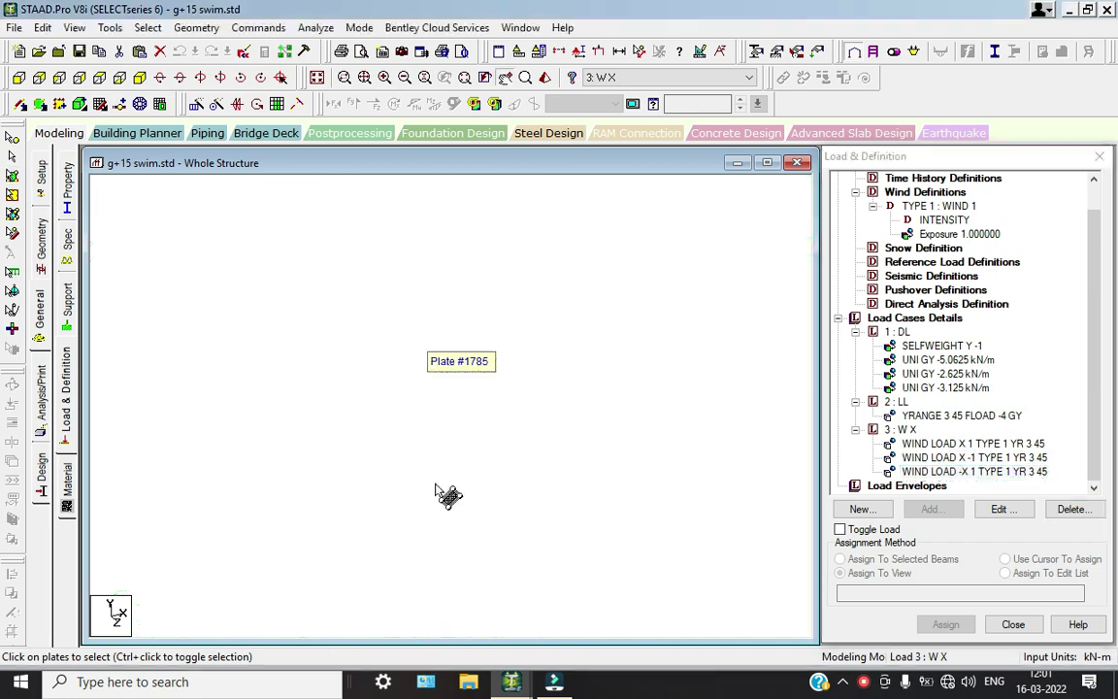
{"action": "scroll", "coordinate": [437, 491], "scroll_direction": "down", "scroll_amount": 10}
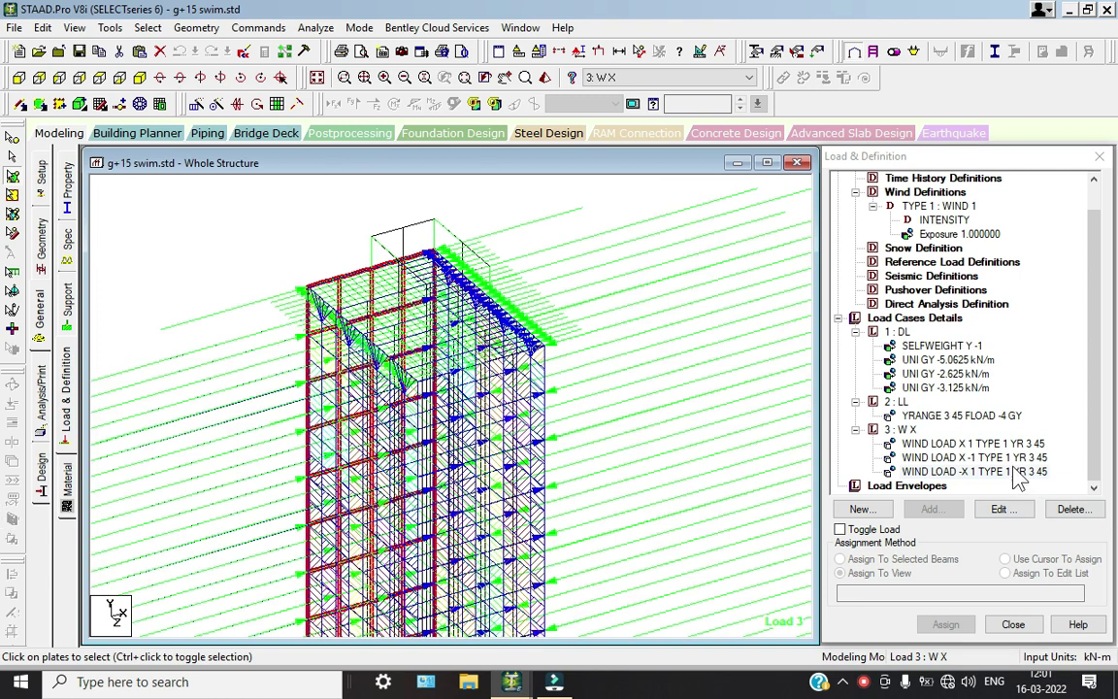
{"action": "left_click", "coordinate": [990, 471]}
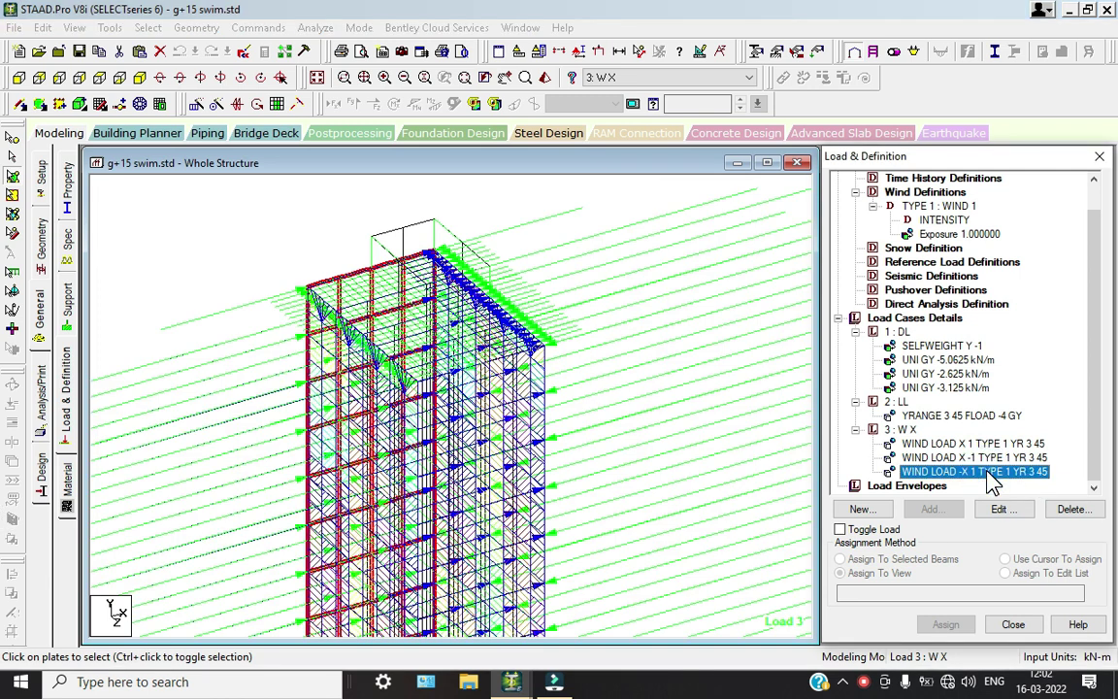
{"action": "key", "text": "Delete"}
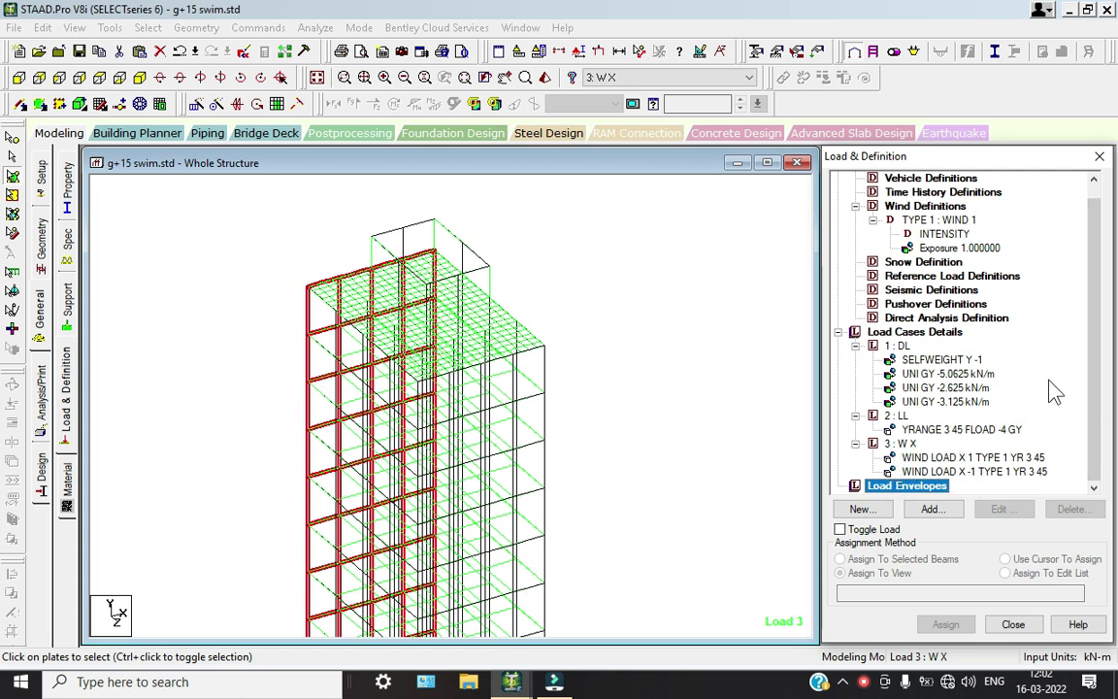
Preview the remaining X 1 and X -1 wind loads and select Load Cases Details.
{"action": "left_click", "coordinate": [970, 457]}
{"action": "left_click", "coordinate": [973, 470]}
{"action": "left_click_drag", "start_coordinate": [1089, 417], "coordinate": [1089, 323]}
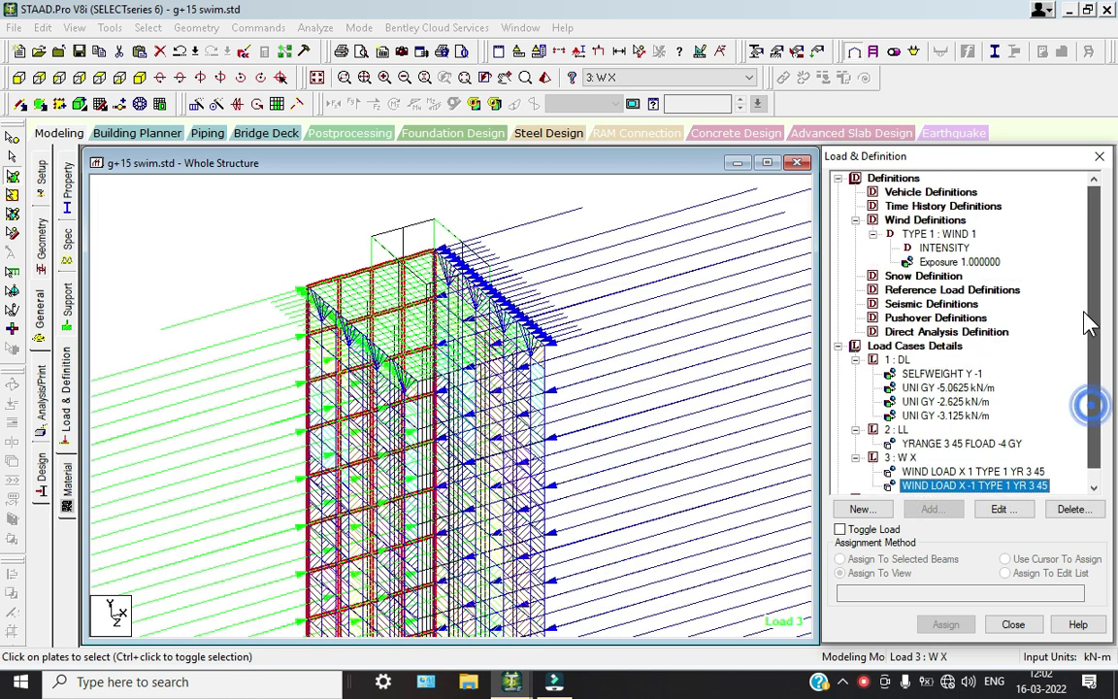
{"action": "scroll", "coordinate": [1089, 323], "scroll_direction": "down", "scroll_amount": 1}
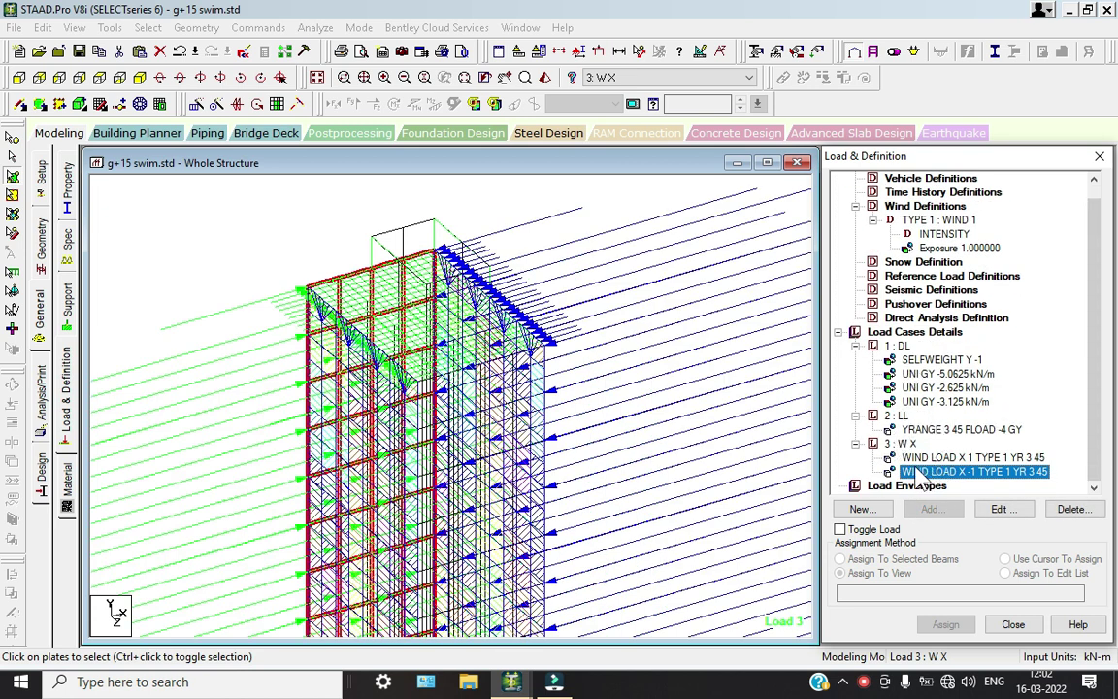
{"action": "left_click", "coordinate": [915, 332]}
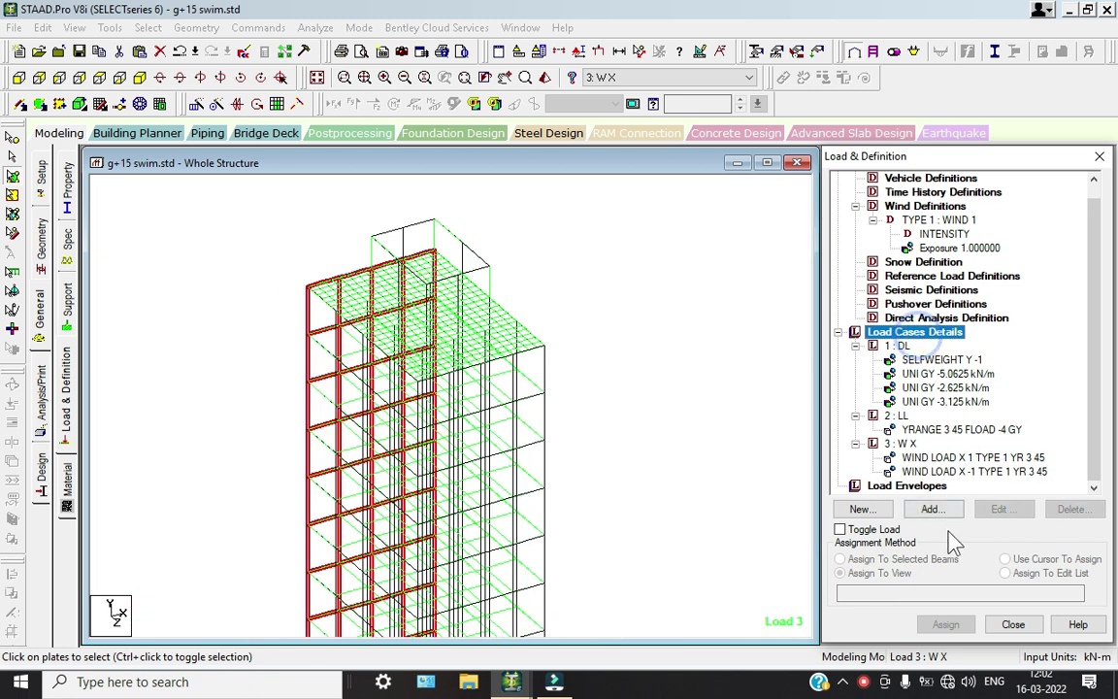
Create wind load case 4 titled W Z.
{"action": "left_click", "coordinate": [932, 510]}
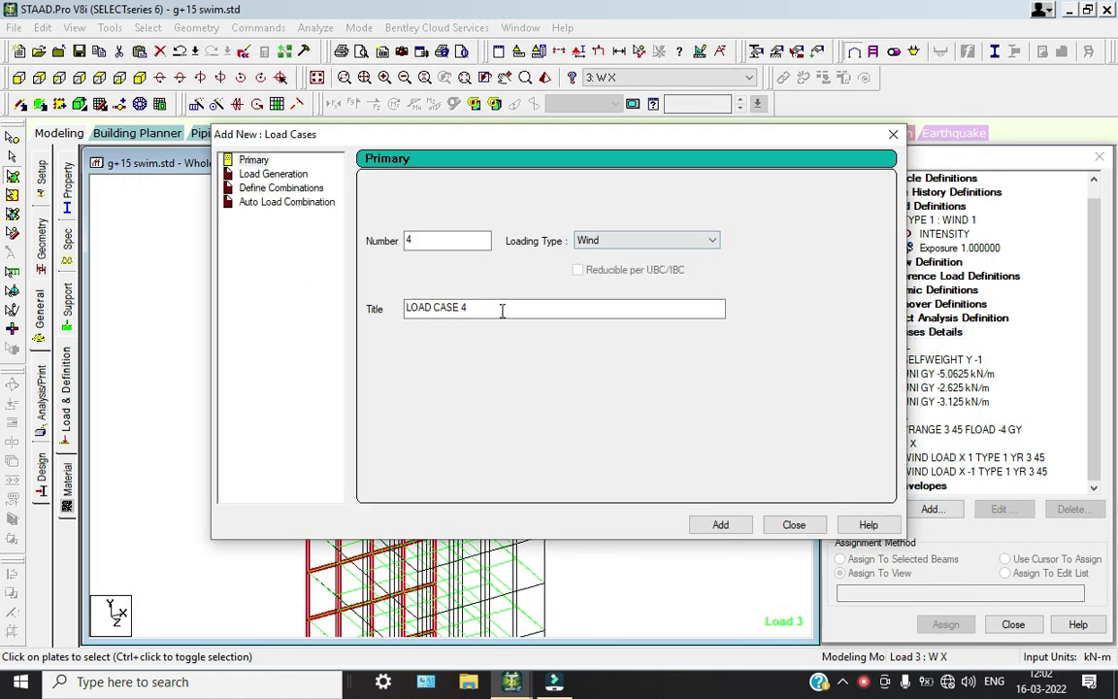
{"action": "left_click_drag", "start_coordinate": [502, 310], "coordinate": [287, 305]}
{"action": "type", "text": "W Z"}
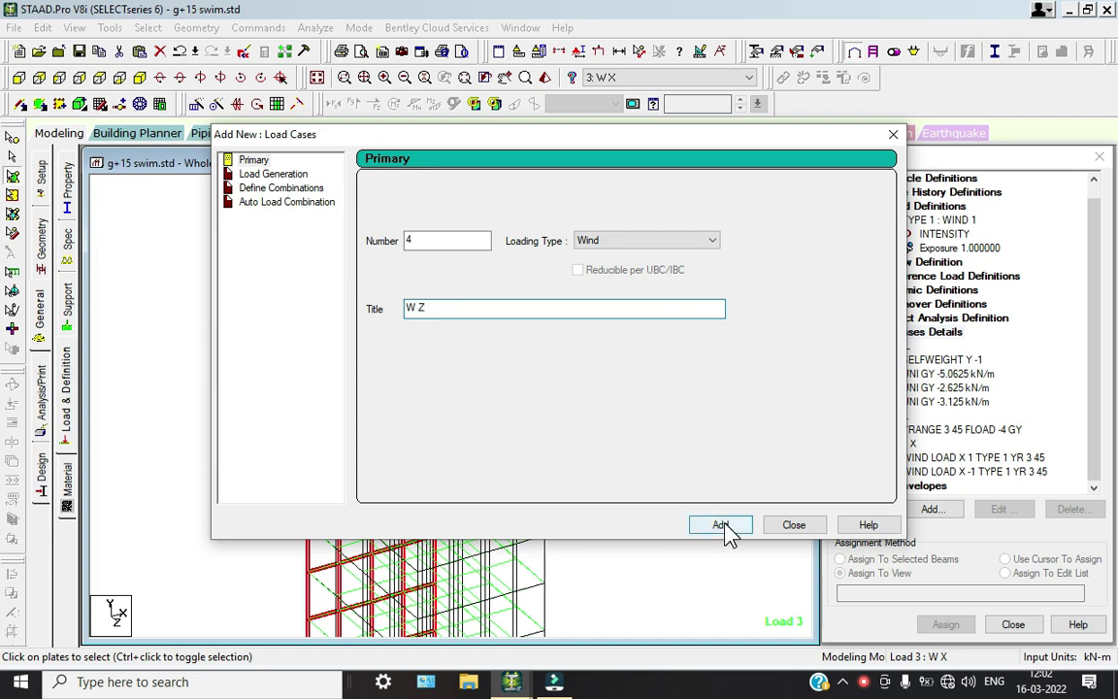
{"action": "left_click", "coordinate": [719, 525]}
{"action": "left_click", "coordinate": [793, 525]}
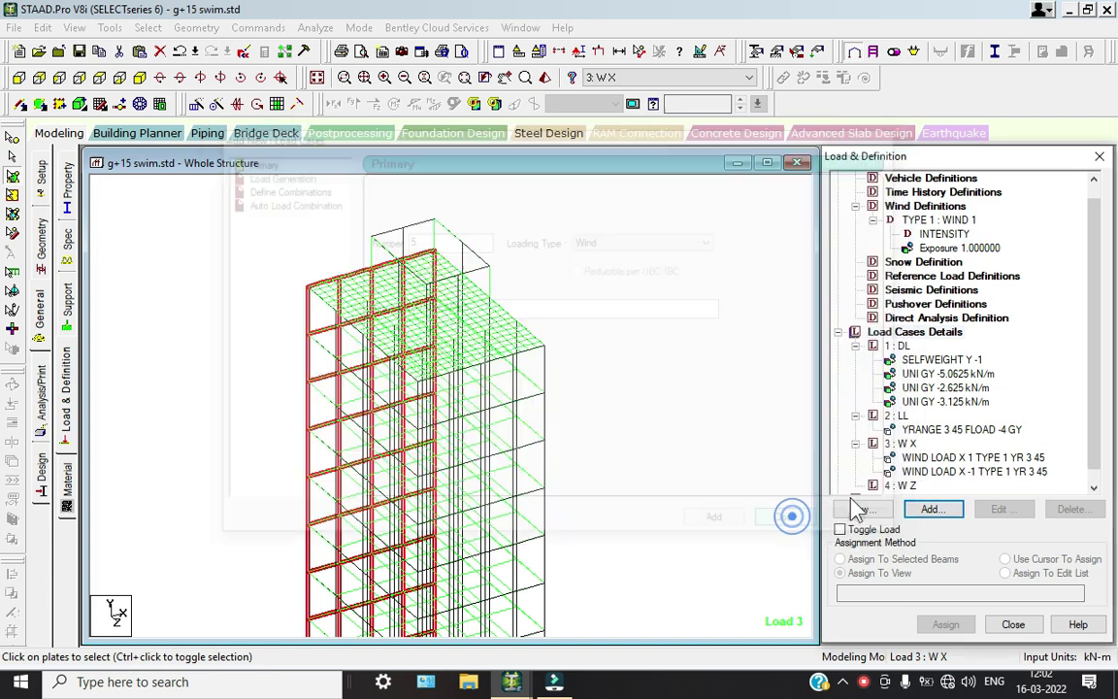
{"action": "left_click", "coordinate": [902, 471]}
Add Z windward and -Z leeward wind loads over Y 3 to 45 m to case 4.
{"action": "left_click", "coordinate": [929, 509]}
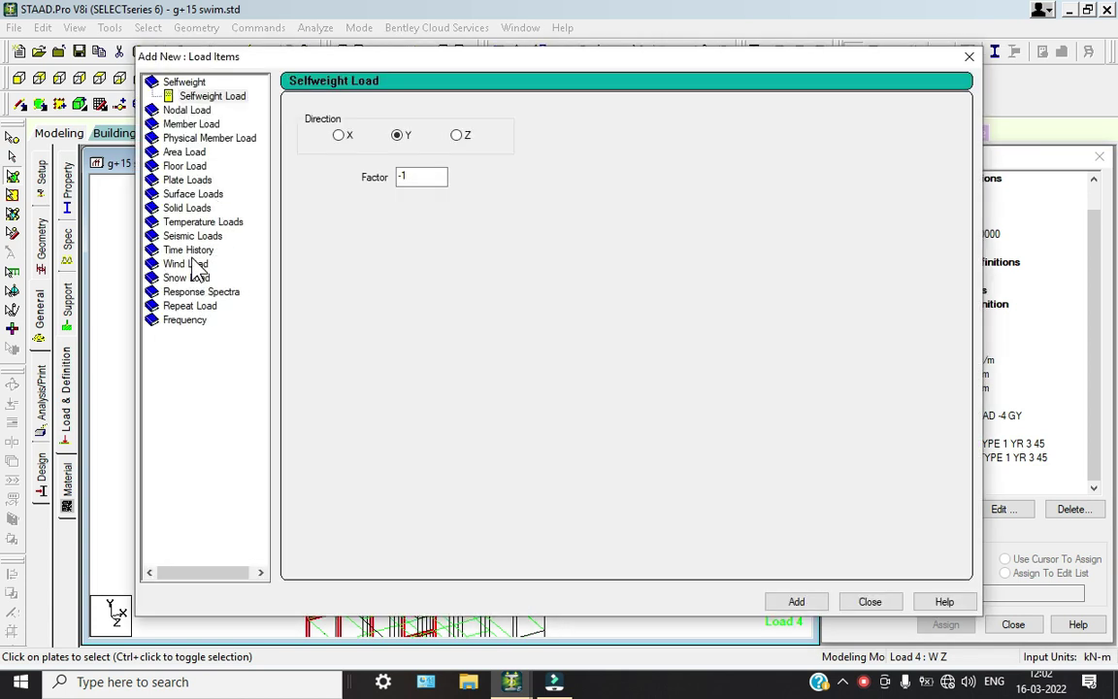
{"action": "left_click", "coordinate": [192, 264]}
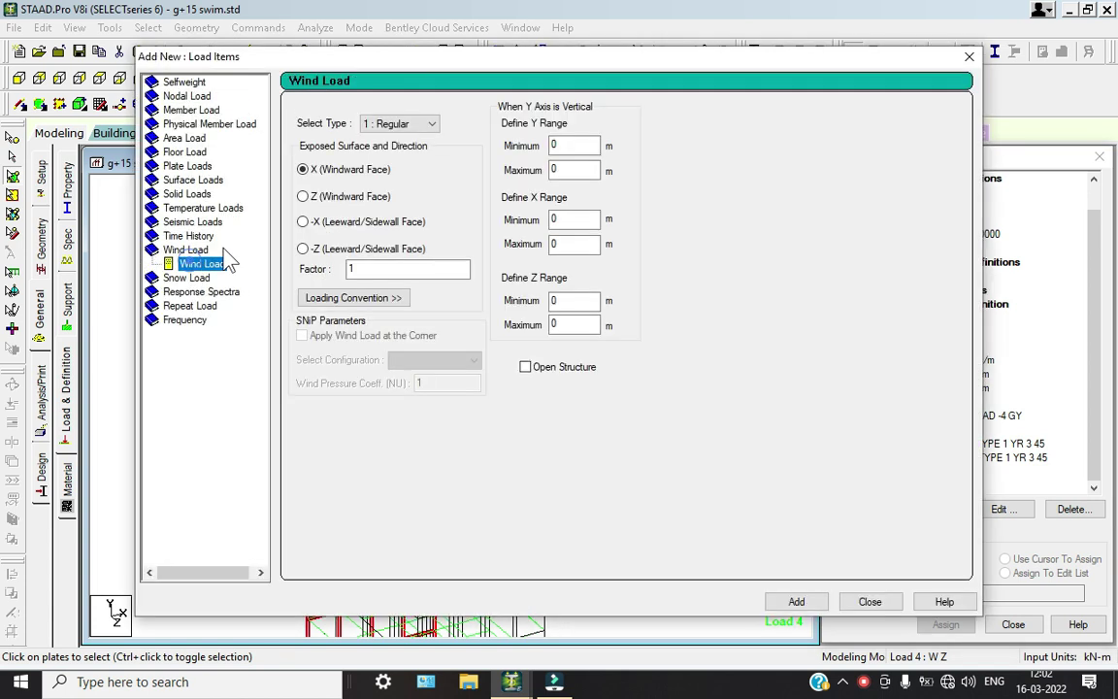
{"action": "double_click", "coordinate": [571, 143]}
{"action": "type", "text": "3"}
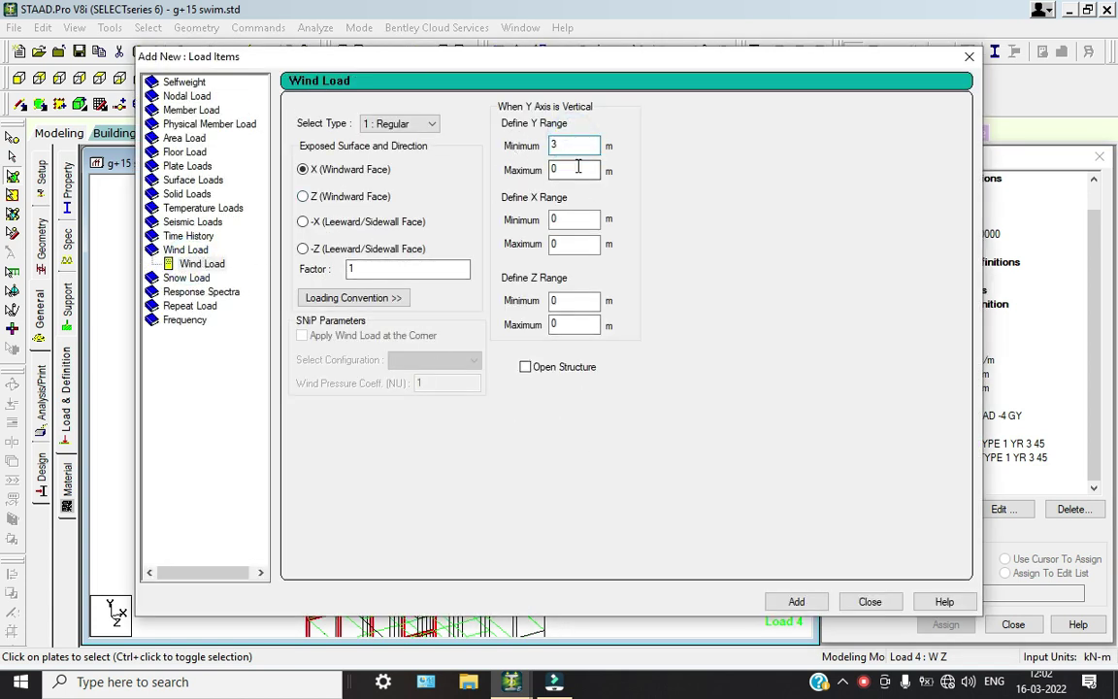
{"action": "double_click", "coordinate": [574, 168]}
{"action": "type", "text": "45"}
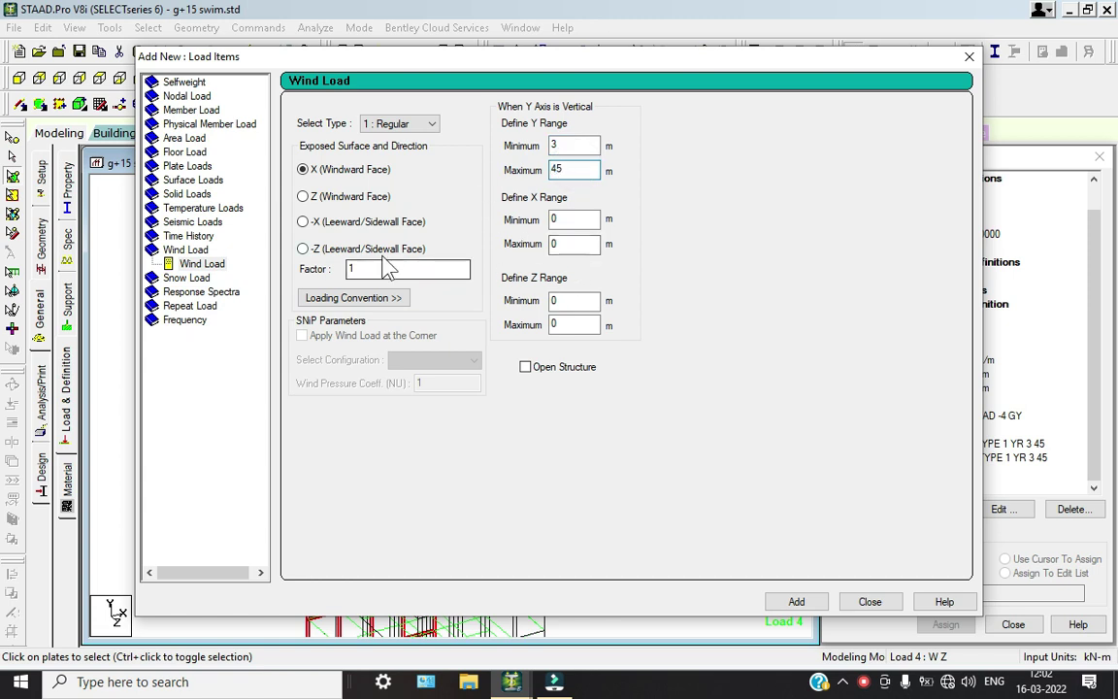
{"action": "left_click", "coordinate": [304, 196]}
{"action": "left_click", "coordinate": [797, 601]}
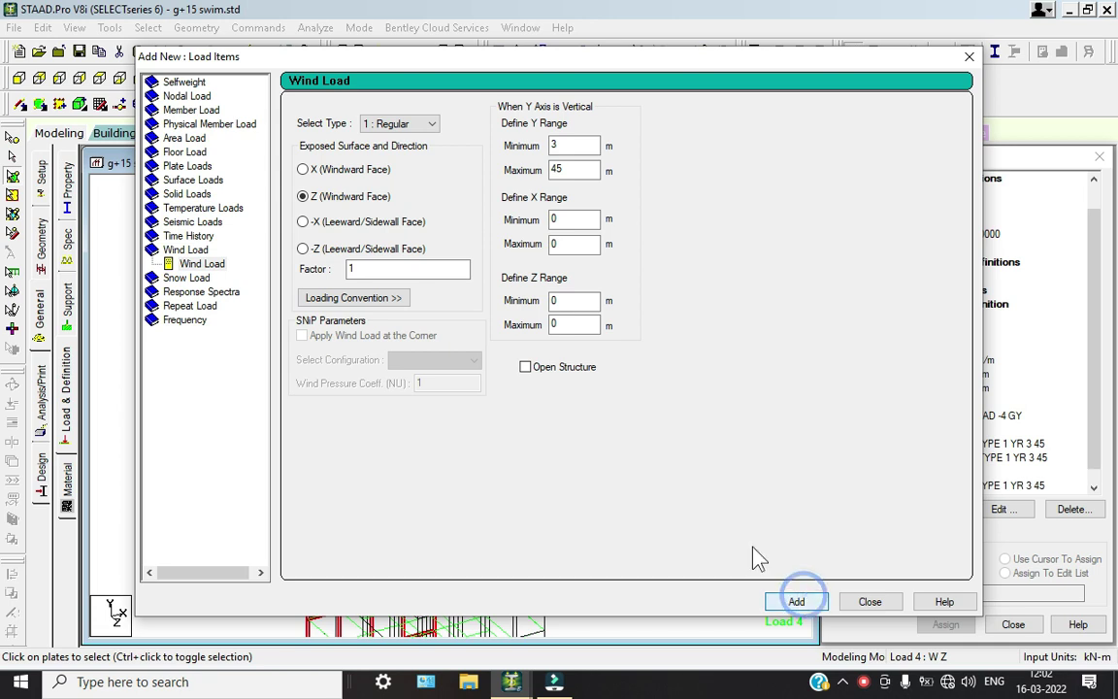
{"action": "left_click", "coordinate": [302, 248]}
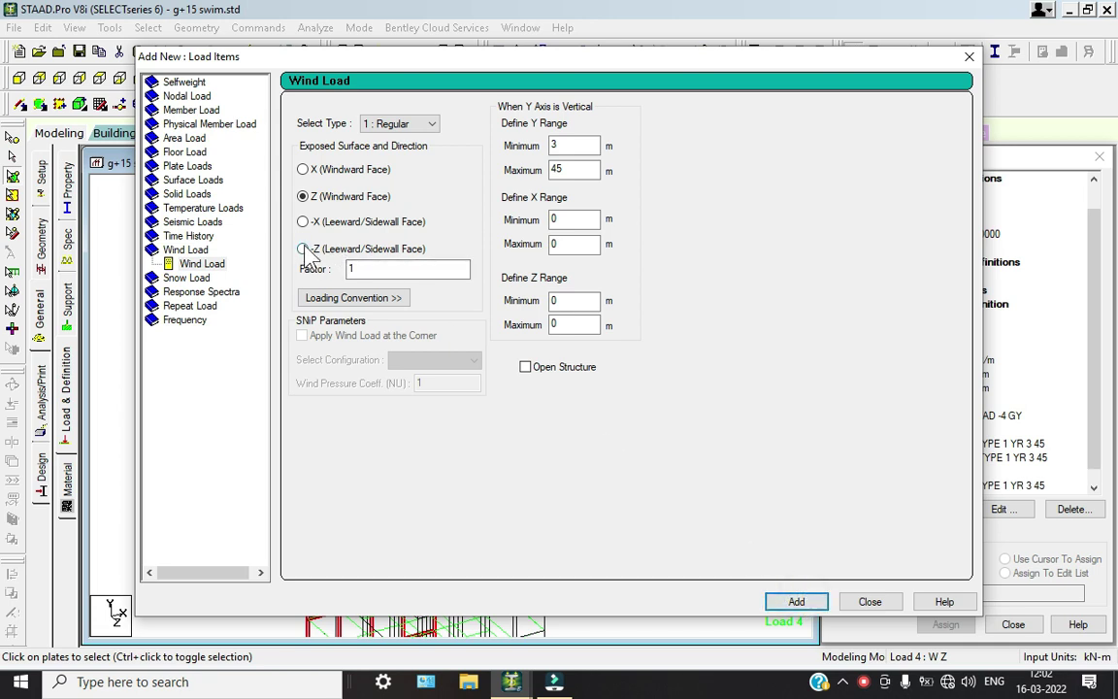
{"action": "left_click", "coordinate": [797, 602]}
{"action": "left_click", "coordinate": [869, 602]}
Preview case 4's Z and -Z wind loads, then start a new item for case 3 : W X.
{"action": "left_click", "coordinate": [985, 457]}
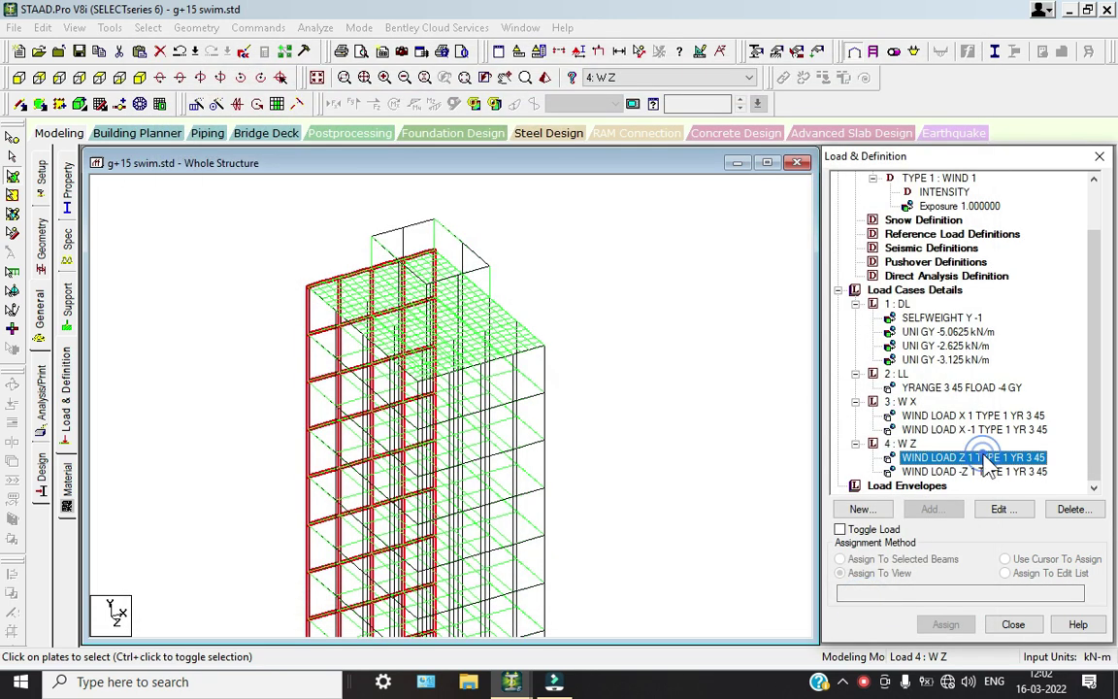
{"action": "left_click", "coordinate": [958, 470]}
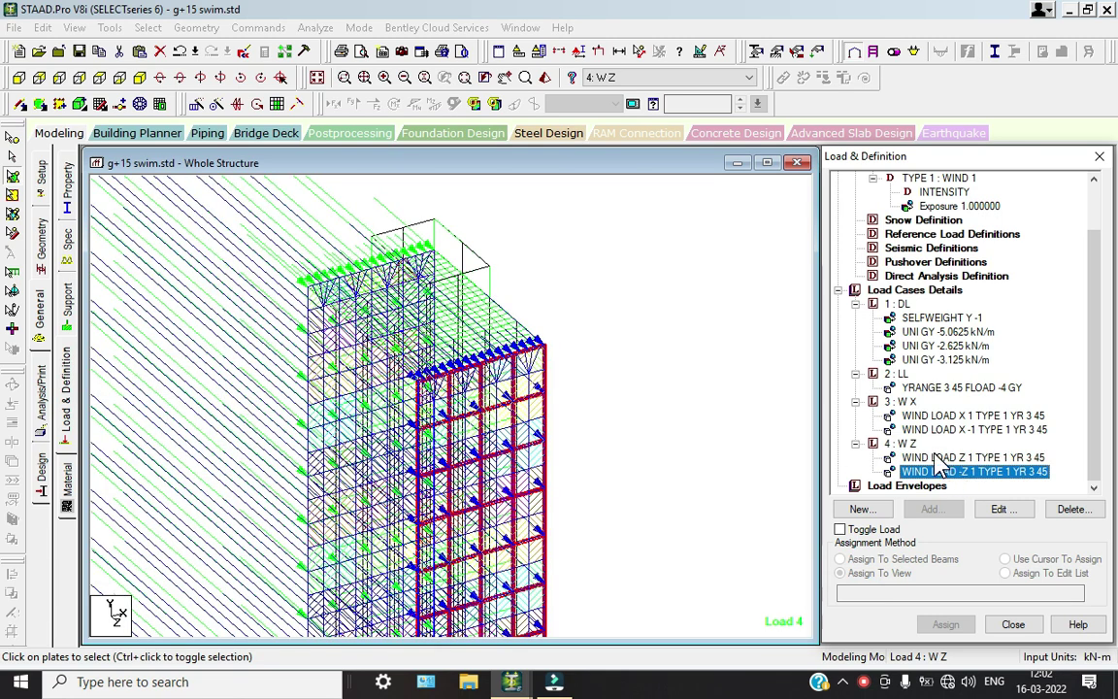
{"action": "left_click", "coordinate": [936, 458]}
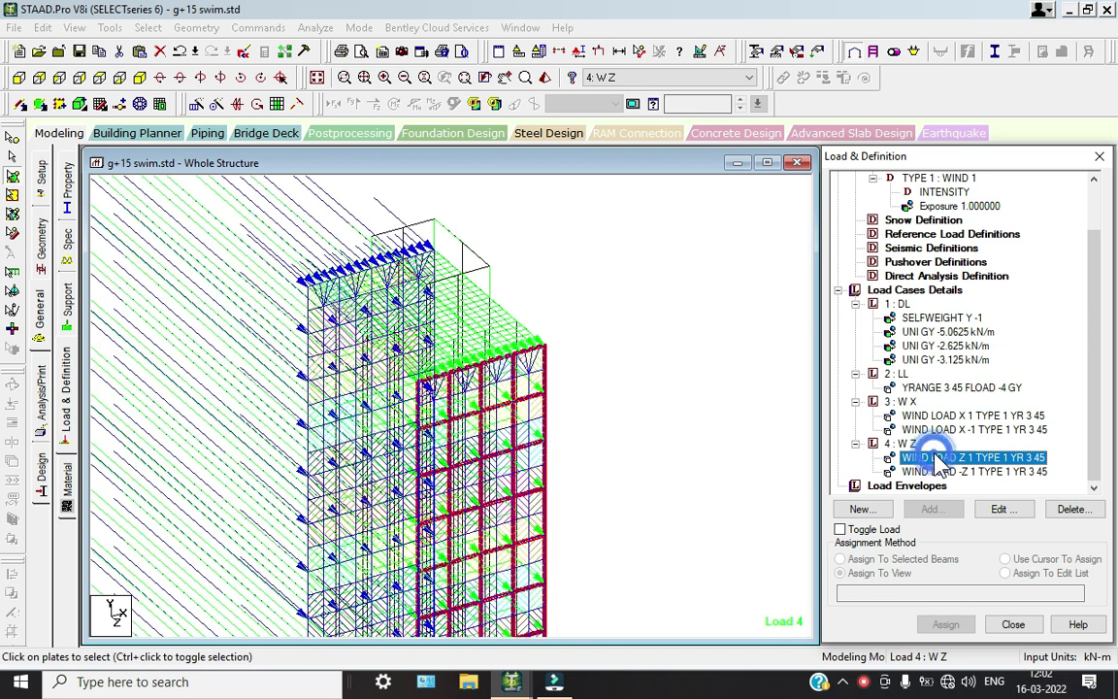
{"action": "left_click", "coordinate": [899, 401]}
{"action": "left_click", "coordinate": [929, 509]}
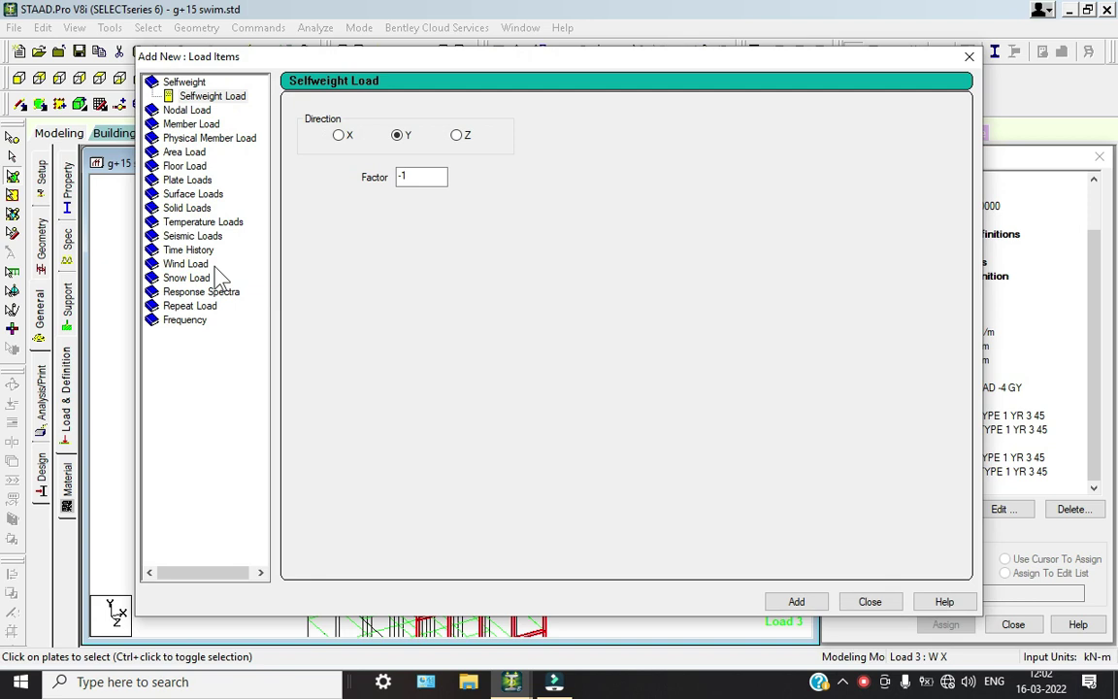
Add a -X leeward wind load over Y 10 to 45 m and display it on the tower.
{"action": "left_click", "coordinate": [197, 263]}
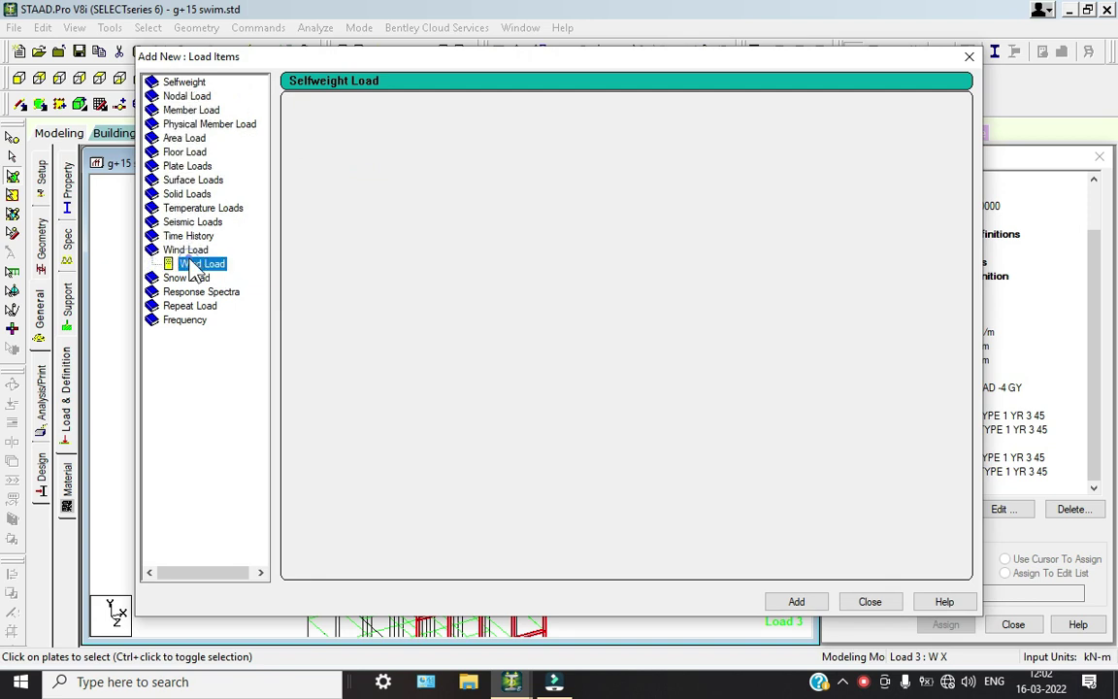
{"action": "left_click", "coordinate": [303, 223]}
{"action": "left_click", "coordinate": [568, 171]}
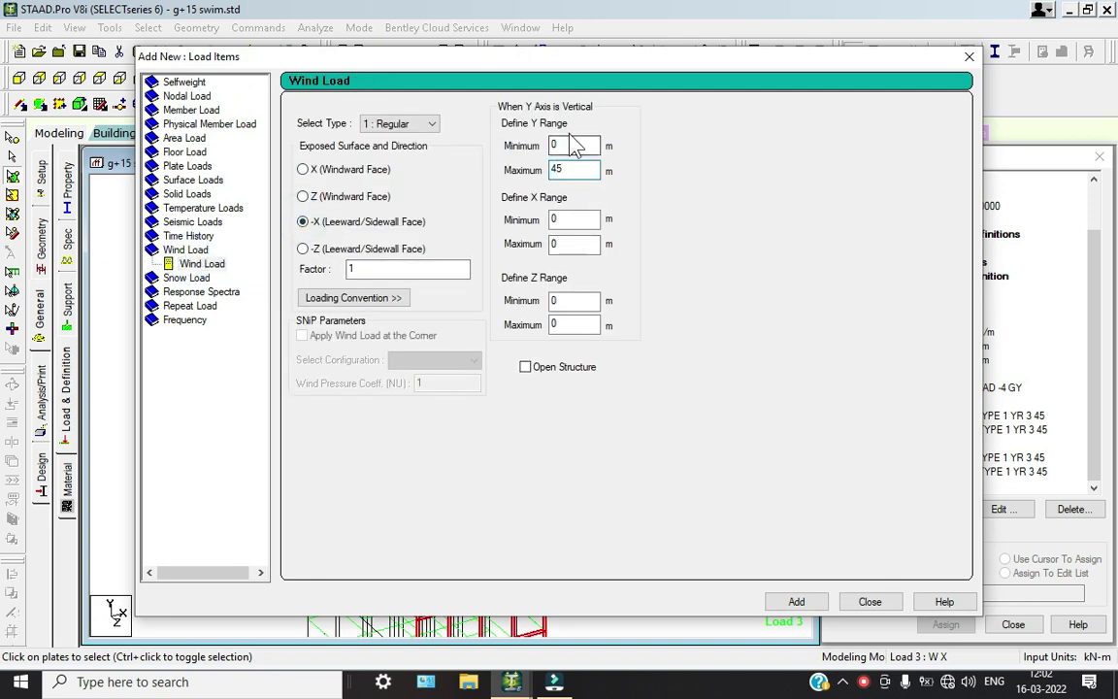
{"action": "left_click", "coordinate": [576, 145]}
{"action": "left_click", "coordinate": [795, 602]}
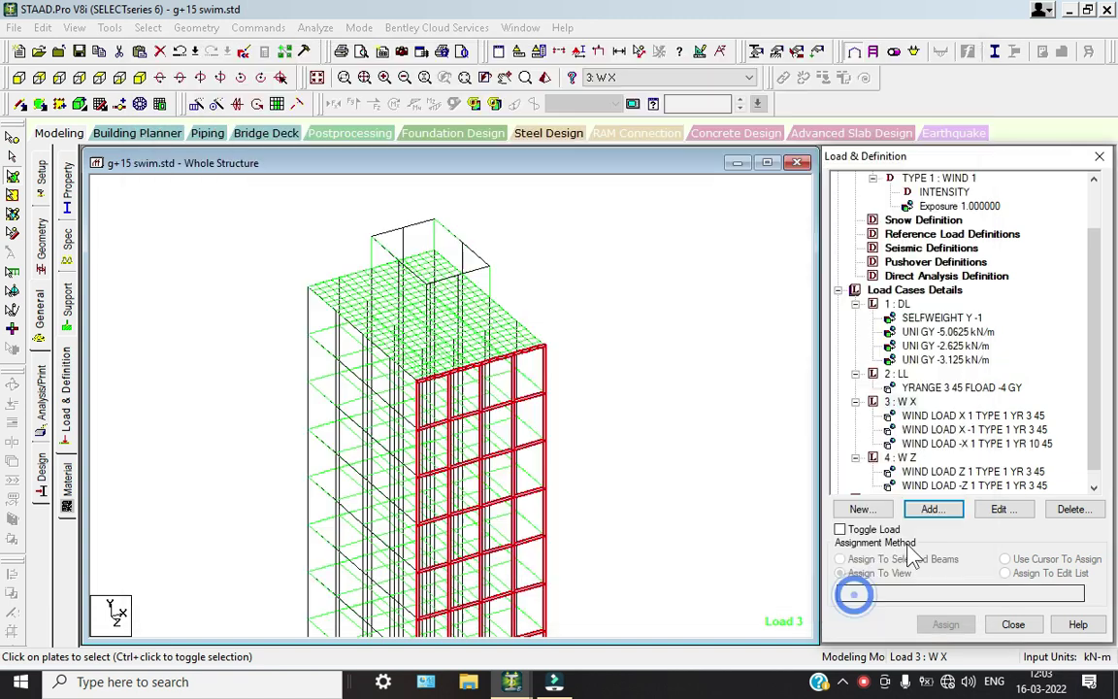
{"action": "left_click", "coordinate": [990, 444]}
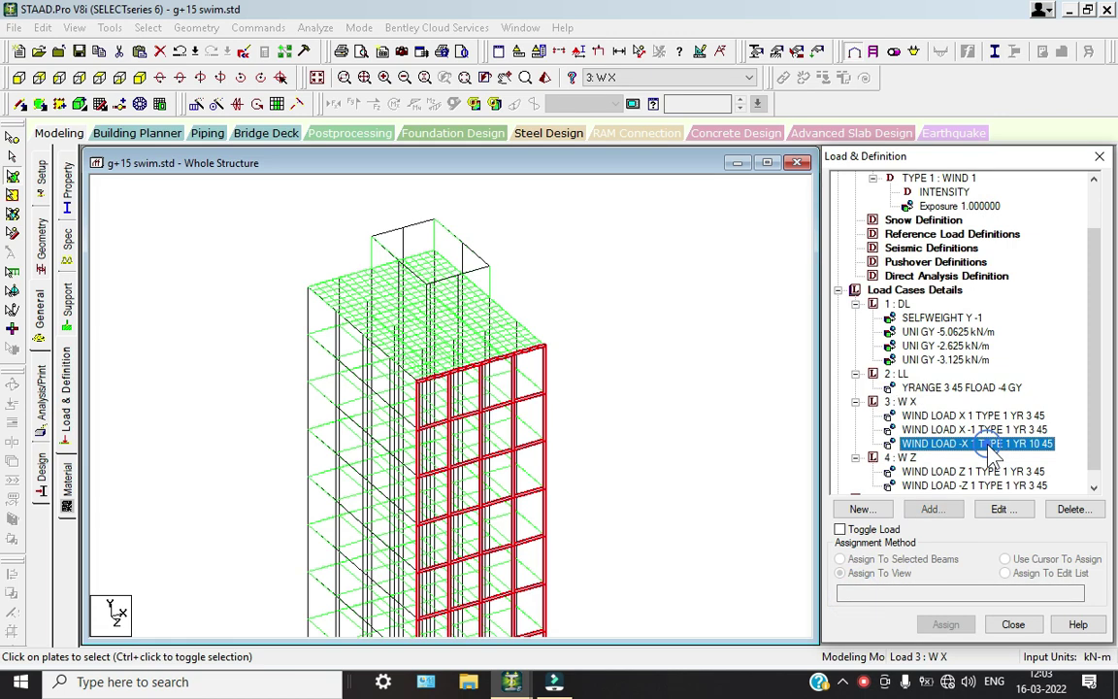
{"action": "left_click", "coordinate": [503, 398]}
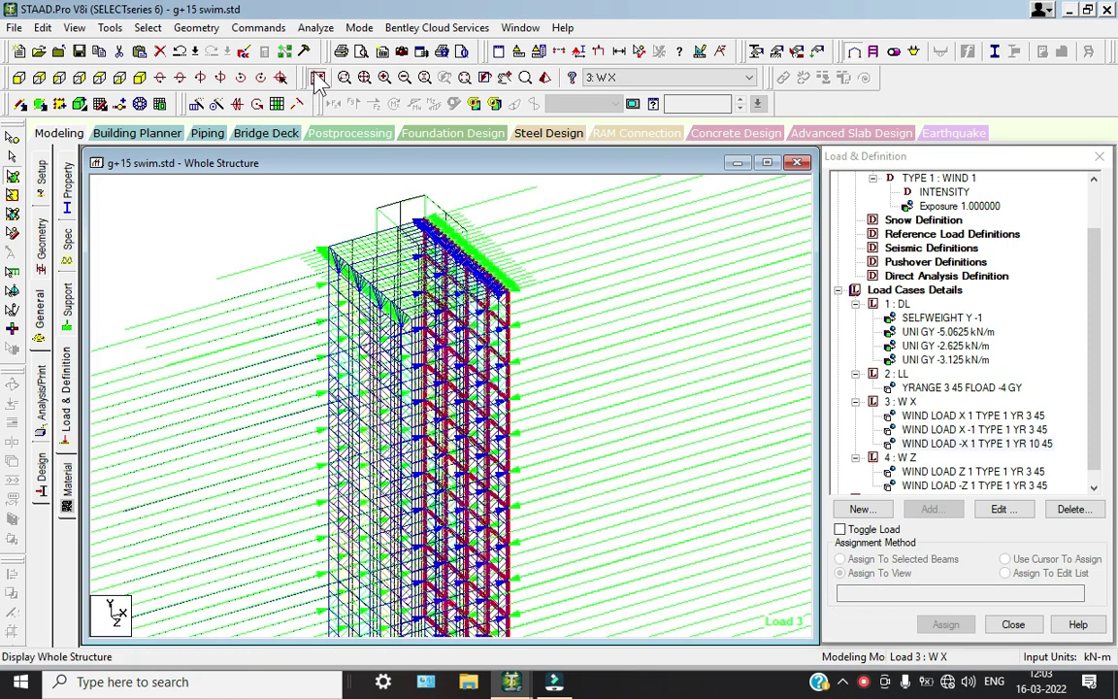
Change the Y-range minimum of case 3's X 1 and X -1 wind loads from 3 to 10 m.
{"action": "left_click", "coordinate": [318, 77]}
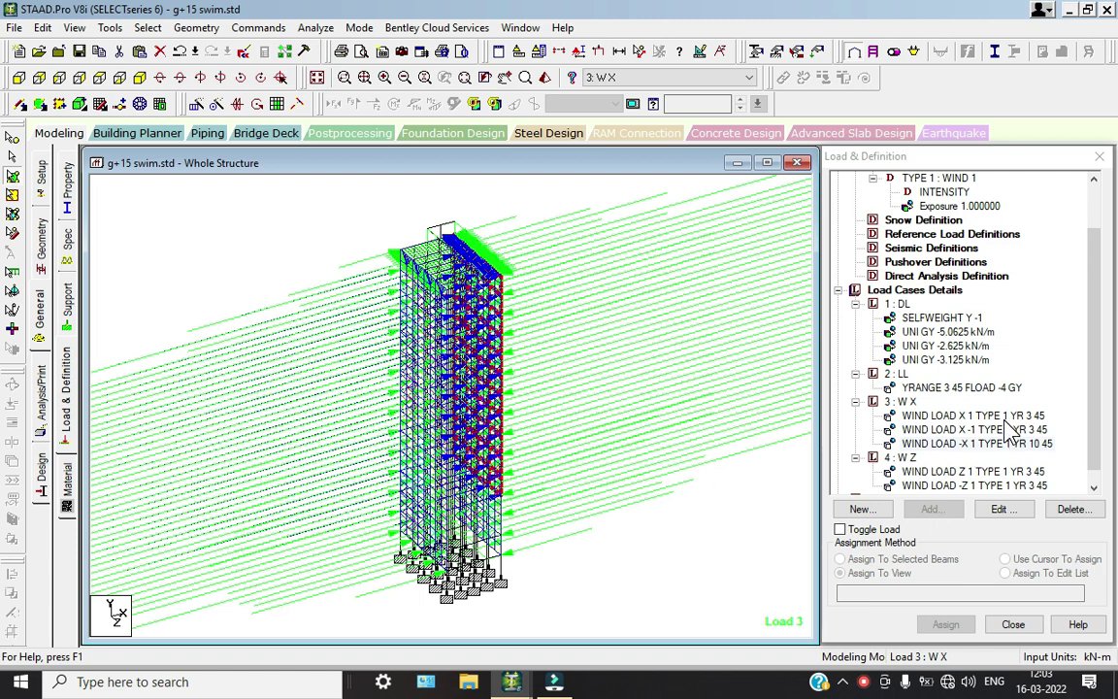
{"action": "double_click", "coordinate": [979, 417]}
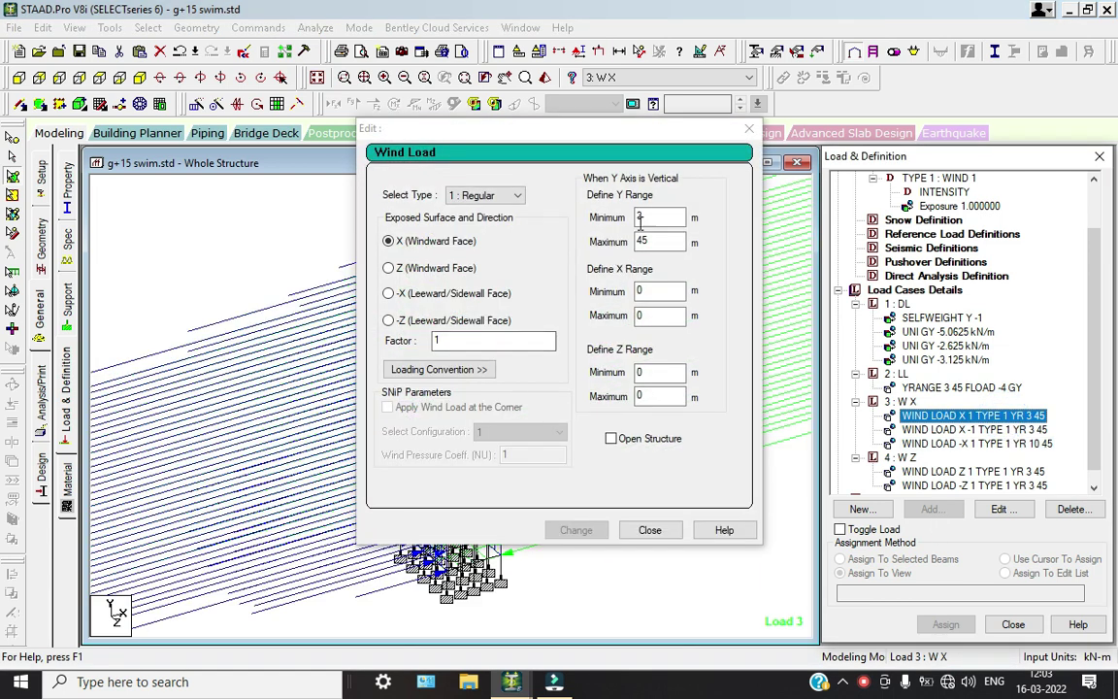
{"action": "double_click", "coordinate": [641, 216]}
{"action": "type", "text": "10"}
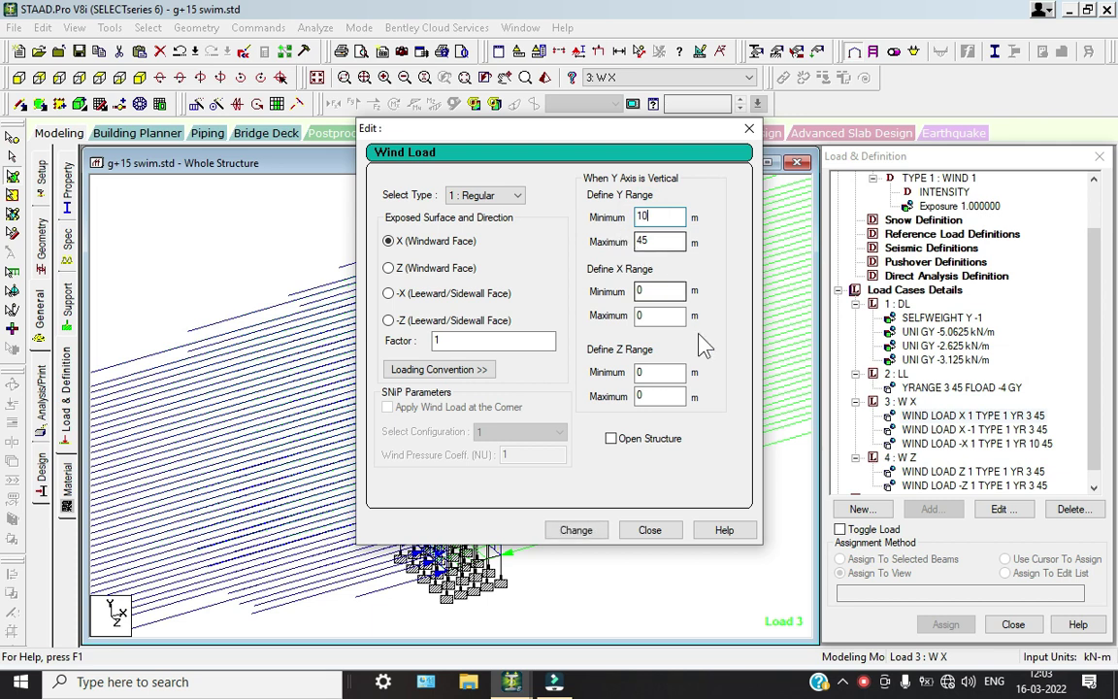
{"action": "left_click", "coordinate": [575, 530]}
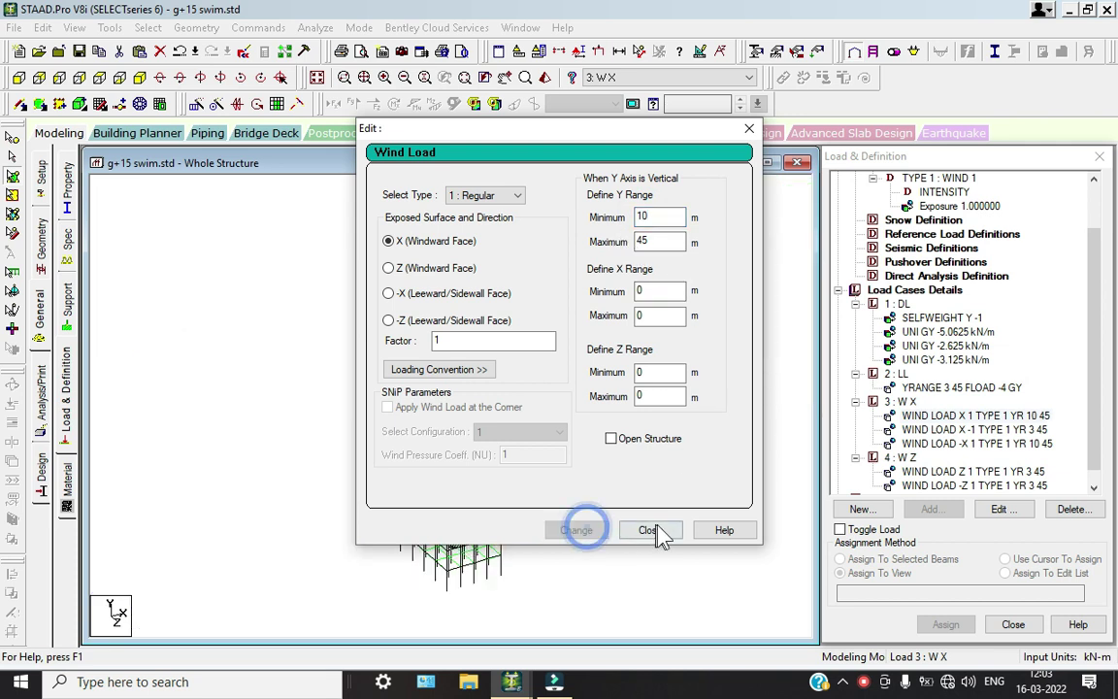
{"action": "double_click", "coordinate": [941, 429]}
{"action": "double_click", "coordinate": [644, 216]}
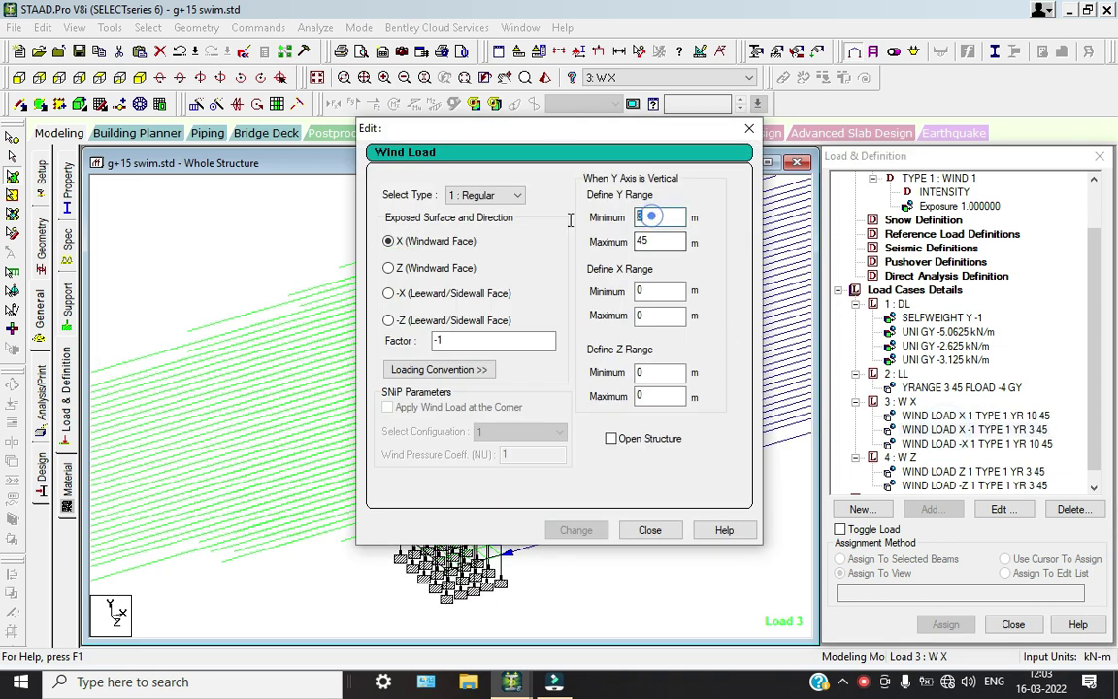
{"action": "type", "text": "10"}
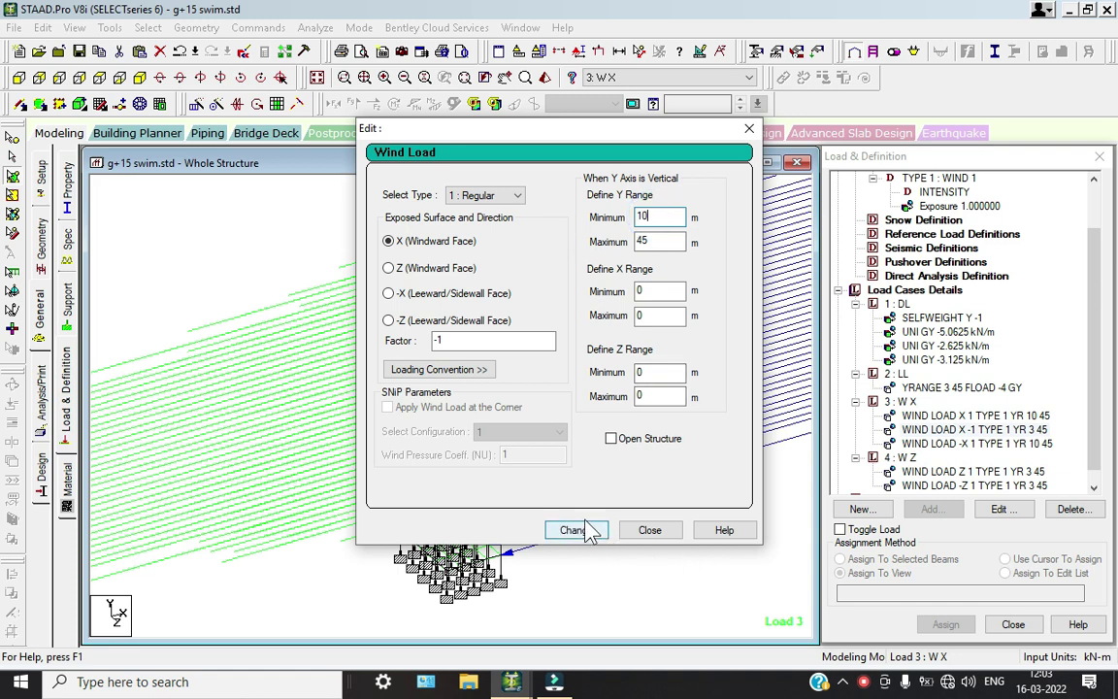
{"action": "left_click", "coordinate": [572, 529]}
{"action": "left_click", "coordinate": [647, 530]}
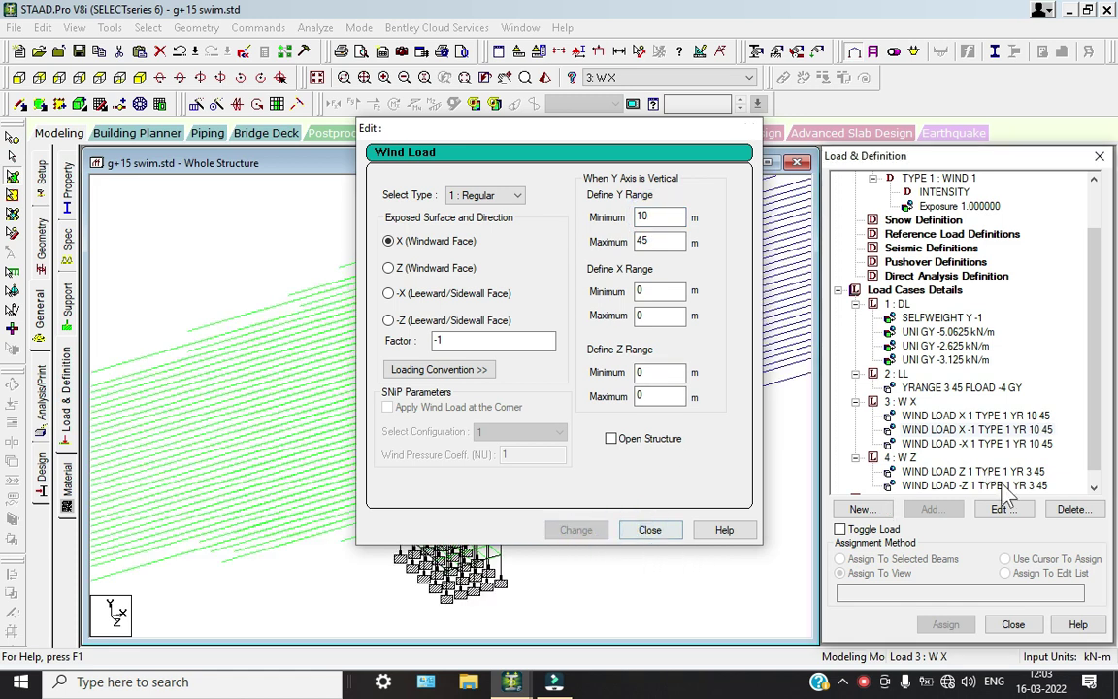
Set the Y-range minimum of case 4's Z wind load to 10 m.
{"action": "left_click", "coordinate": [973, 471]}
{"action": "left_click", "coordinate": [1002, 509]}
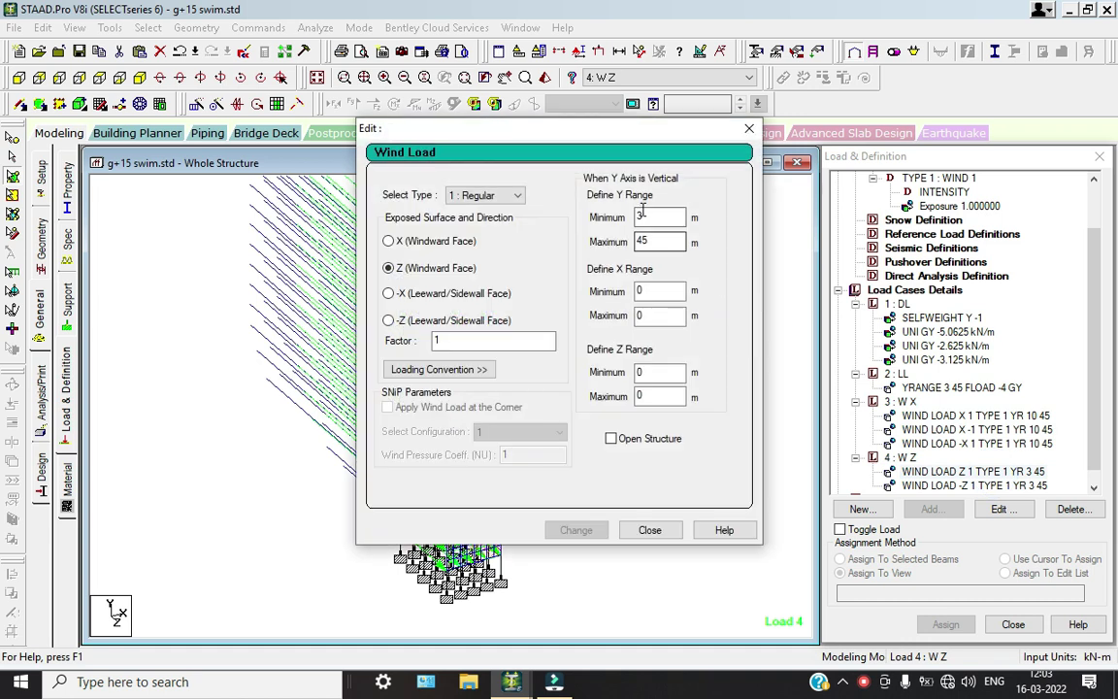
{"action": "type", "text": "10"}
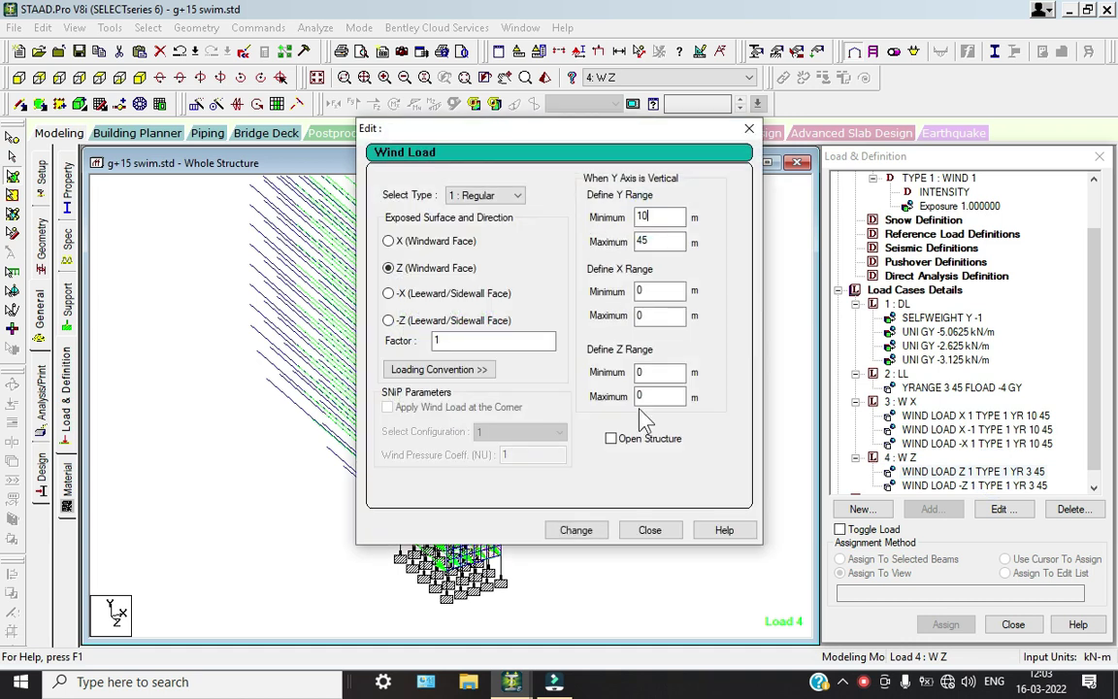
{"action": "left_click", "coordinate": [575, 530]}
{"action": "left_click", "coordinate": [647, 530]}
Accept the auto-save prompt and set the -Z wind load's Y-range minimum to 10 m.
{"action": "left_click", "coordinate": [973, 485]}
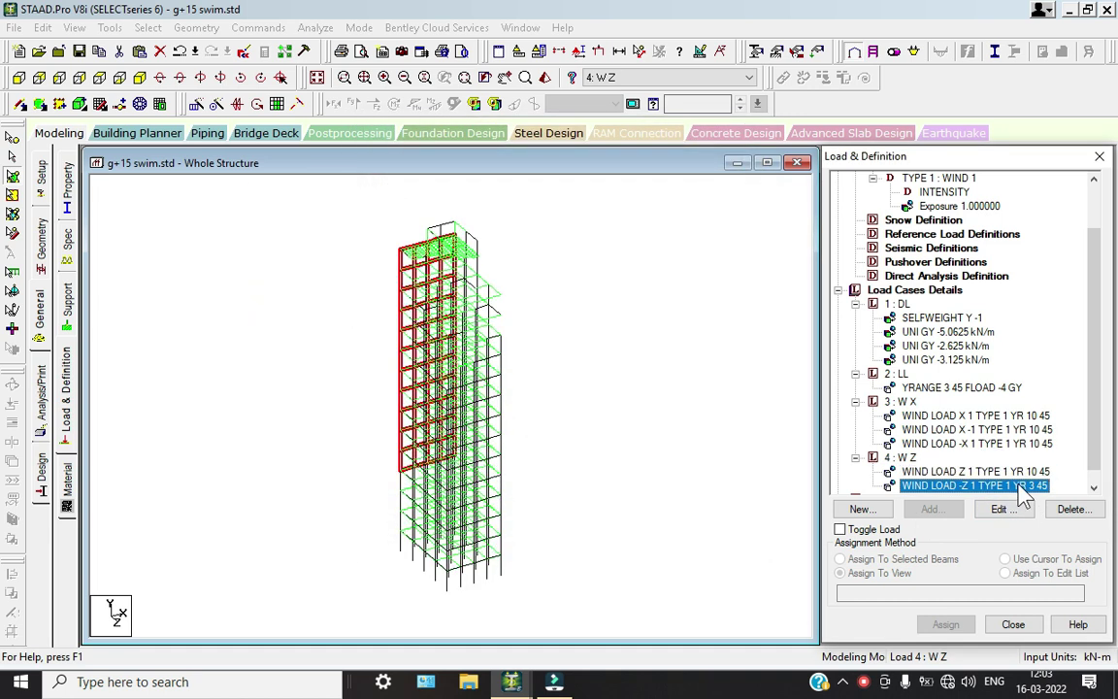
{"action": "left_click", "coordinate": [1002, 509]}
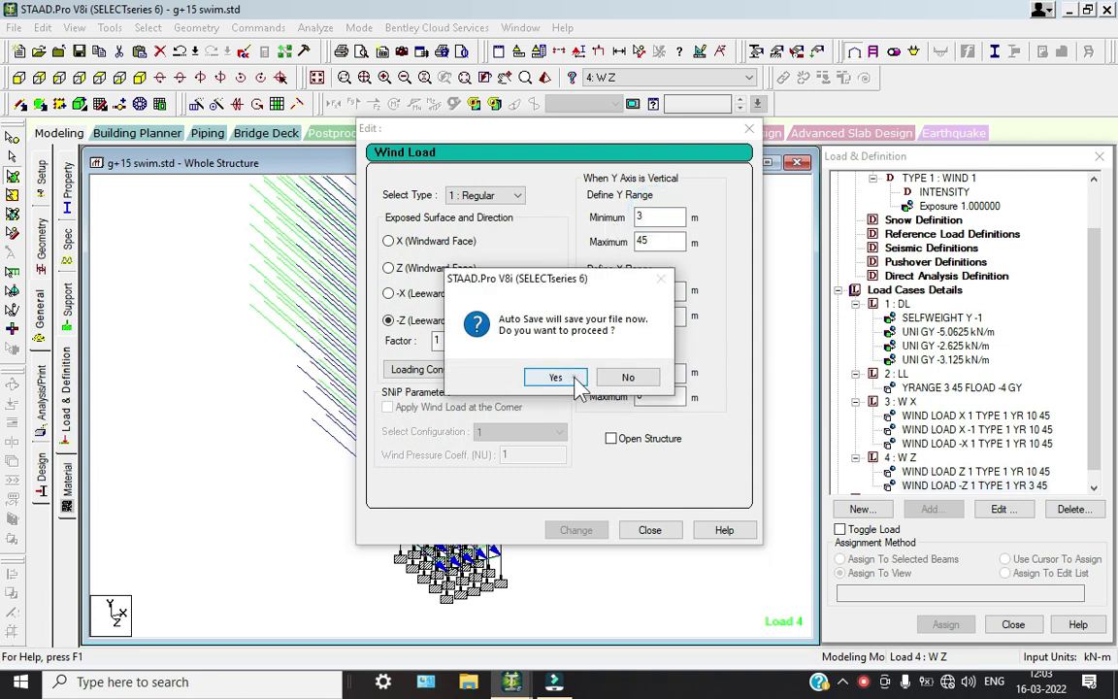
{"action": "left_click", "coordinate": [572, 379]}
{"action": "left_click", "coordinate": [451, 362]}
{"action": "double_click", "coordinate": [645, 217]}
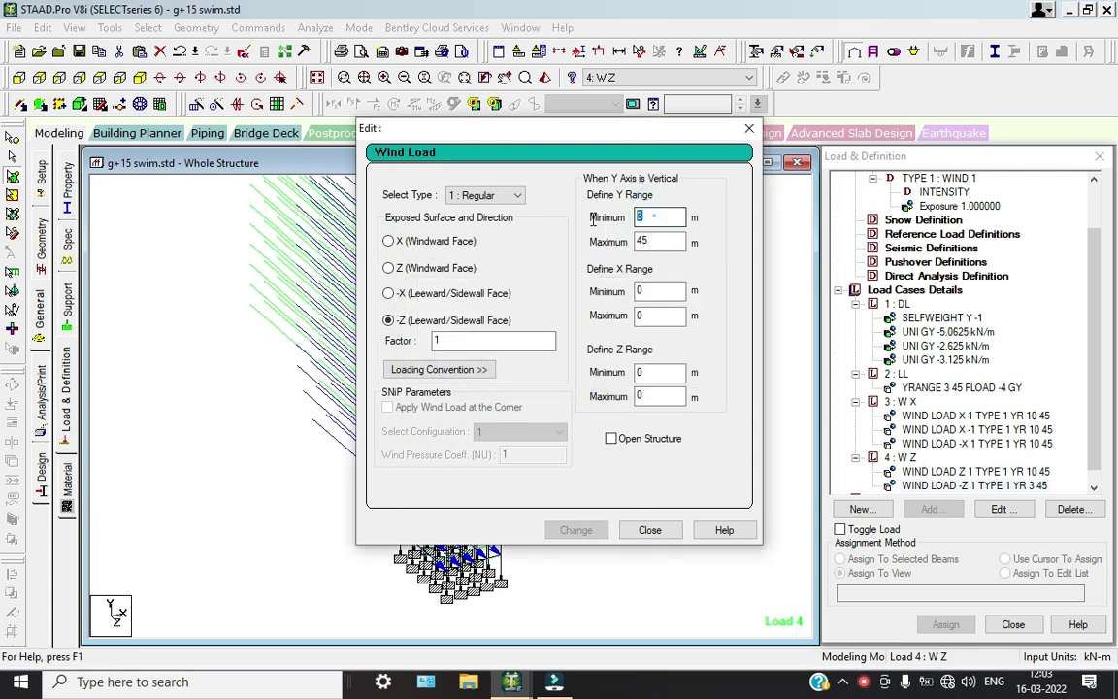
{"action": "type", "text": "10"}
{"action": "left_click", "coordinate": [576, 529]}
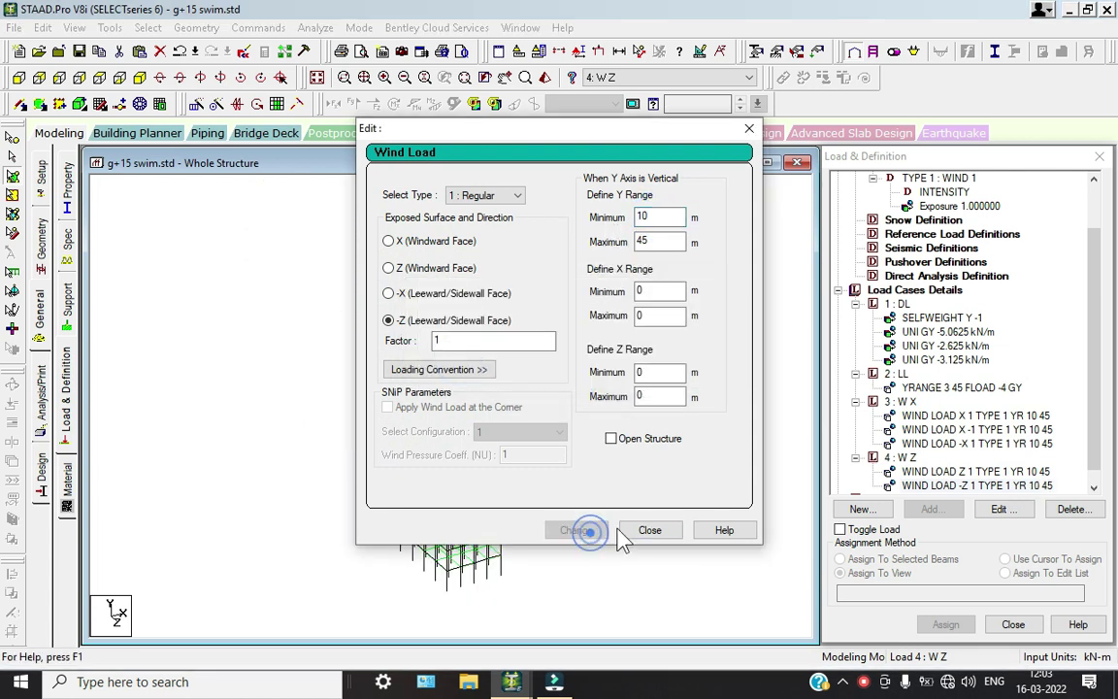
Preview case 3's X 1, X -1 and -X wind loads, then start a new load item for 3 : W X.
{"action": "left_click", "coordinate": [648, 530]}
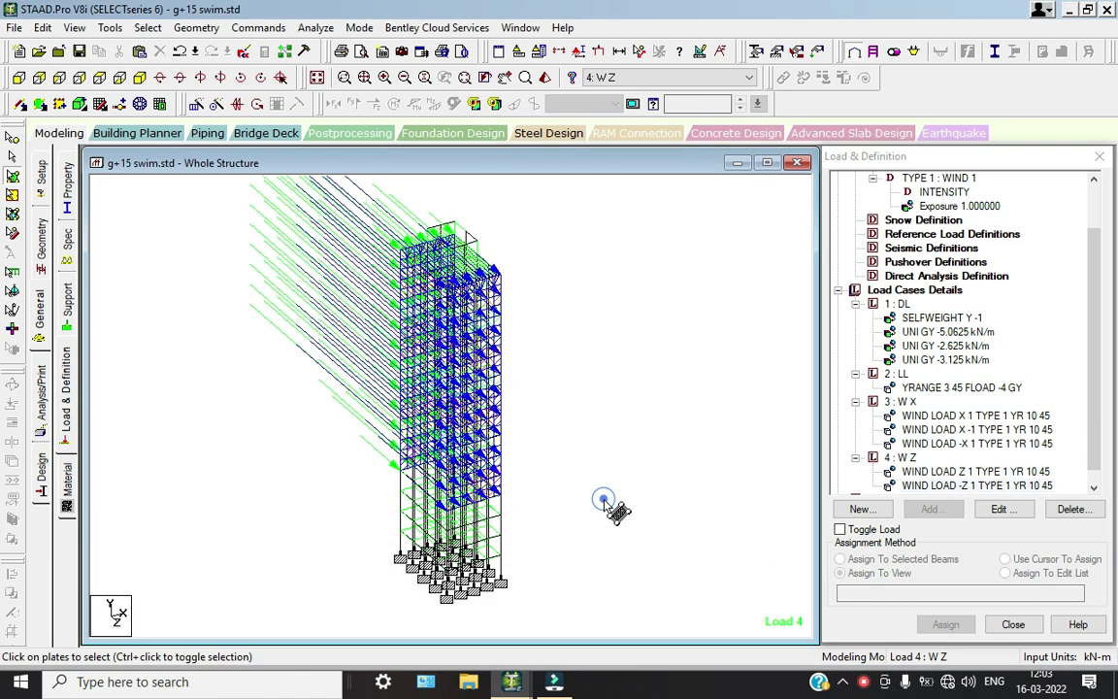
{"action": "scroll", "coordinate": [406, 386], "scroll_direction": "up", "scroll_amount": 2}
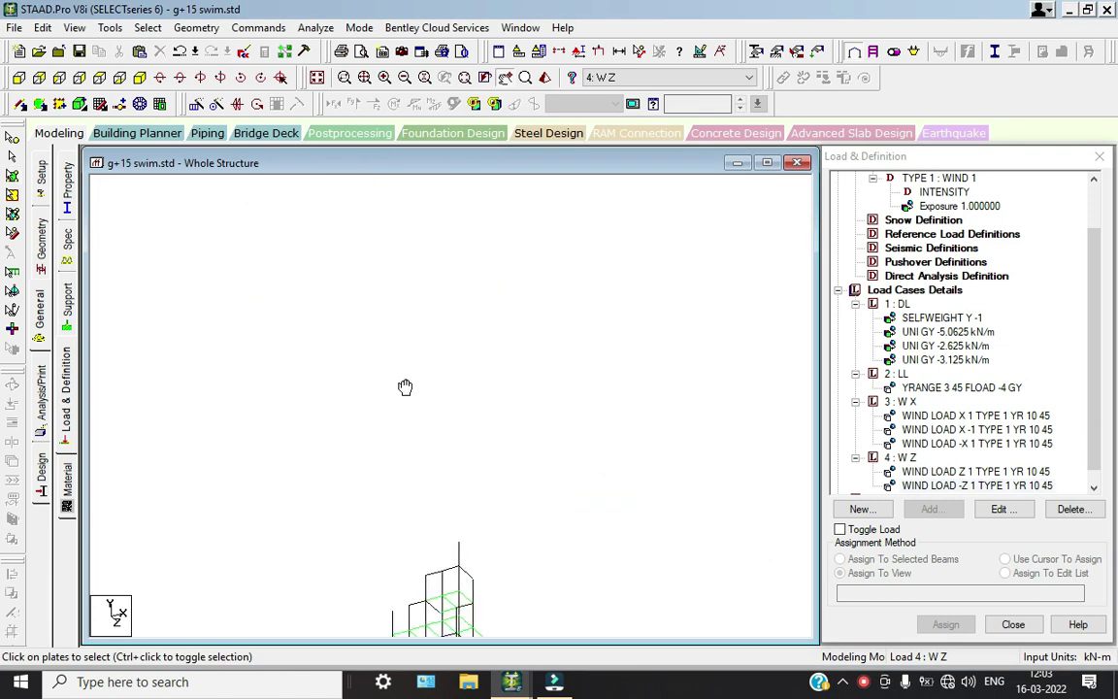
{"action": "left_click", "coordinate": [999, 416]}
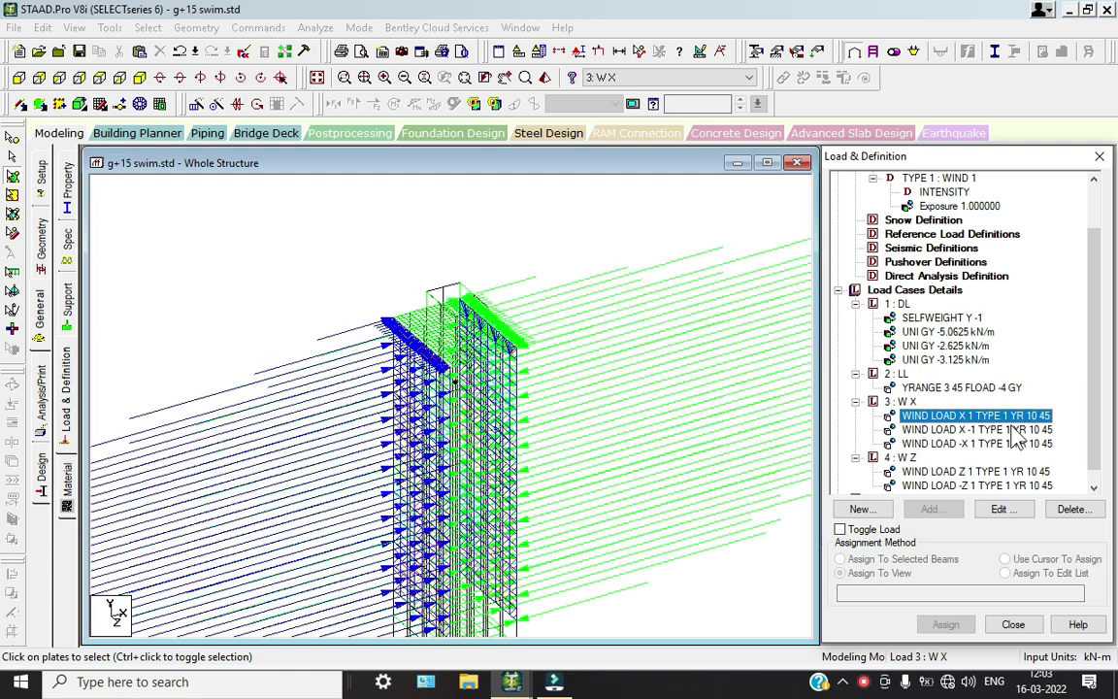
{"action": "left_click", "coordinate": [975, 429]}
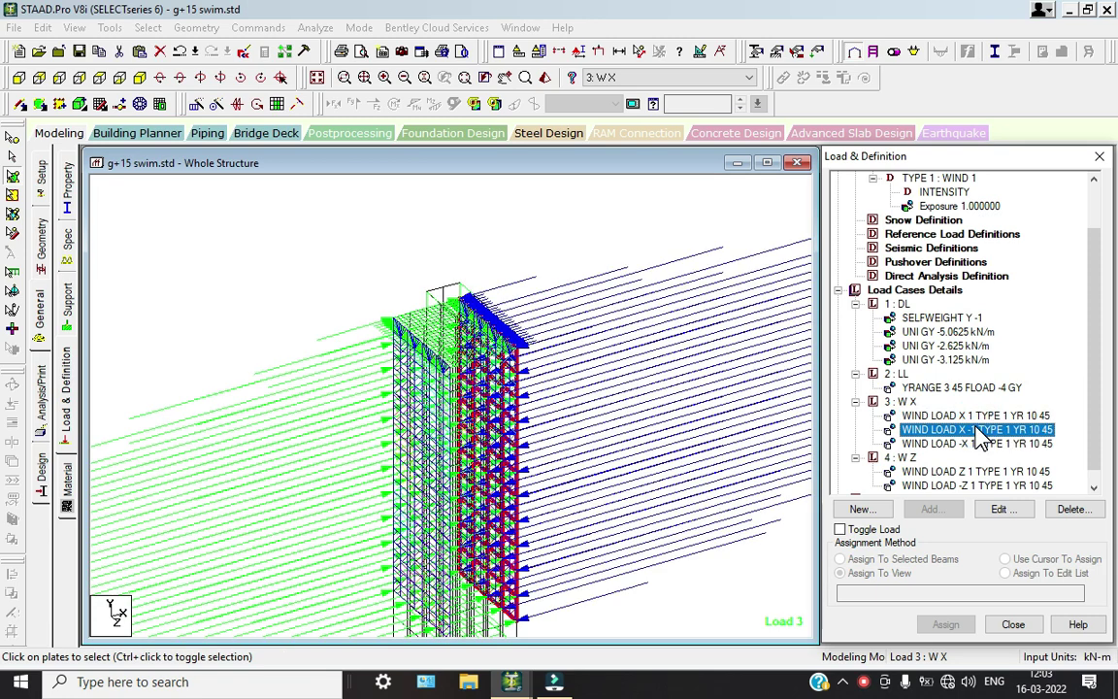
{"action": "left_click", "coordinate": [967, 443]}
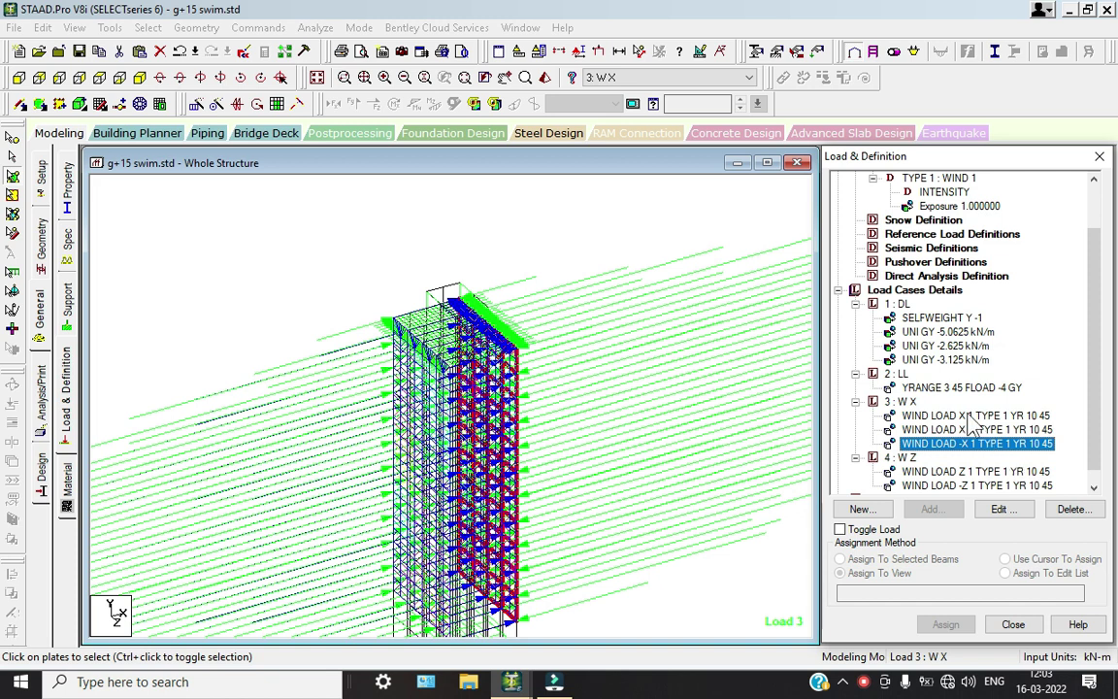
{"action": "left_click", "coordinate": [898, 400]}
{"action": "left_click", "coordinate": [931, 509]}
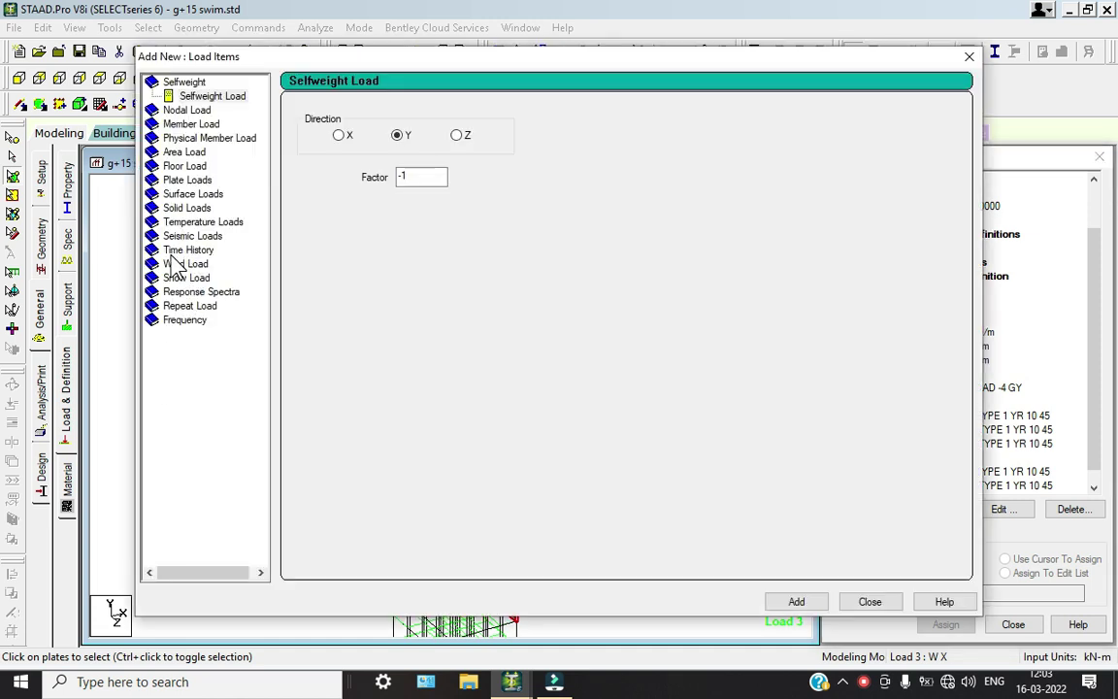
Add a -X leeward wind load, factor -1, over Y 10 to 45 m to case 3 : W X.
{"action": "left_click", "coordinate": [184, 249]}
{"action": "left_click", "coordinate": [182, 263]}
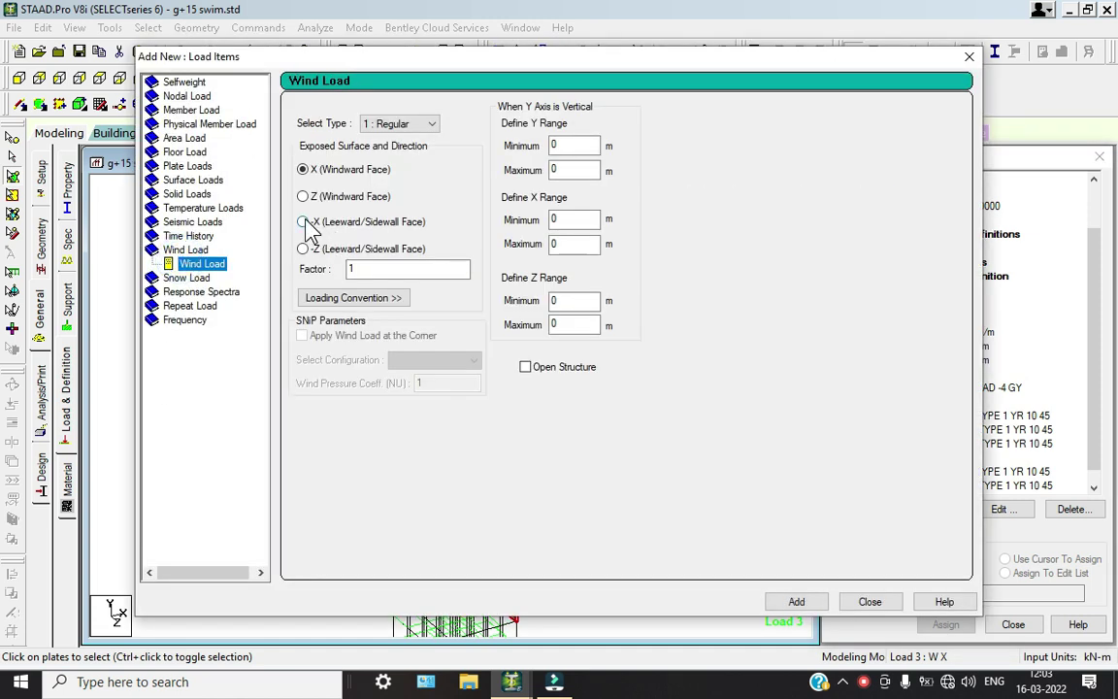
{"action": "left_click", "coordinate": [304, 222]}
{"action": "left_click", "coordinate": [349, 269]}
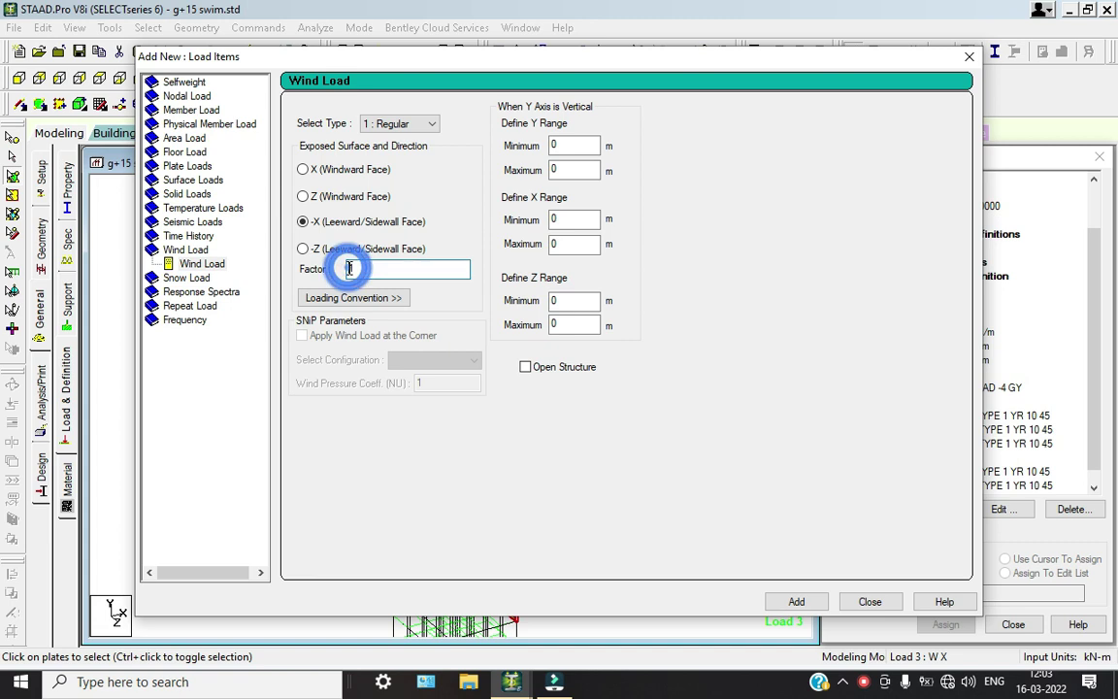
{"action": "type", "text": "-"}
{"action": "double_click", "coordinate": [560, 145]}
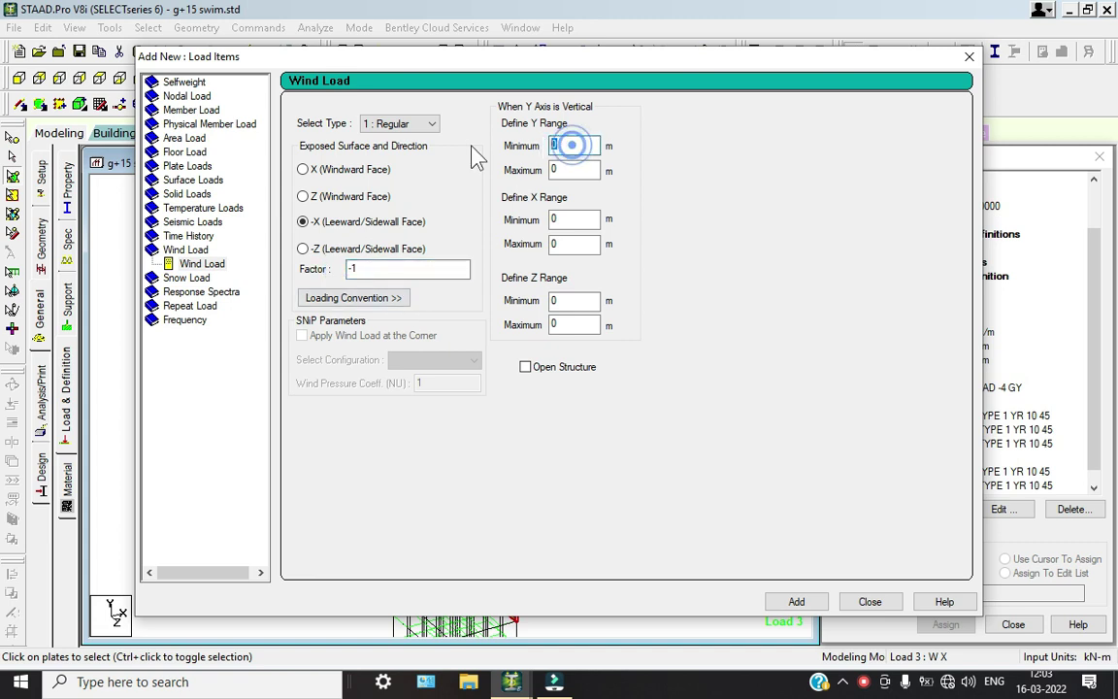
{"action": "type", "text": "1"}
{"action": "key", "text": "Tab"}
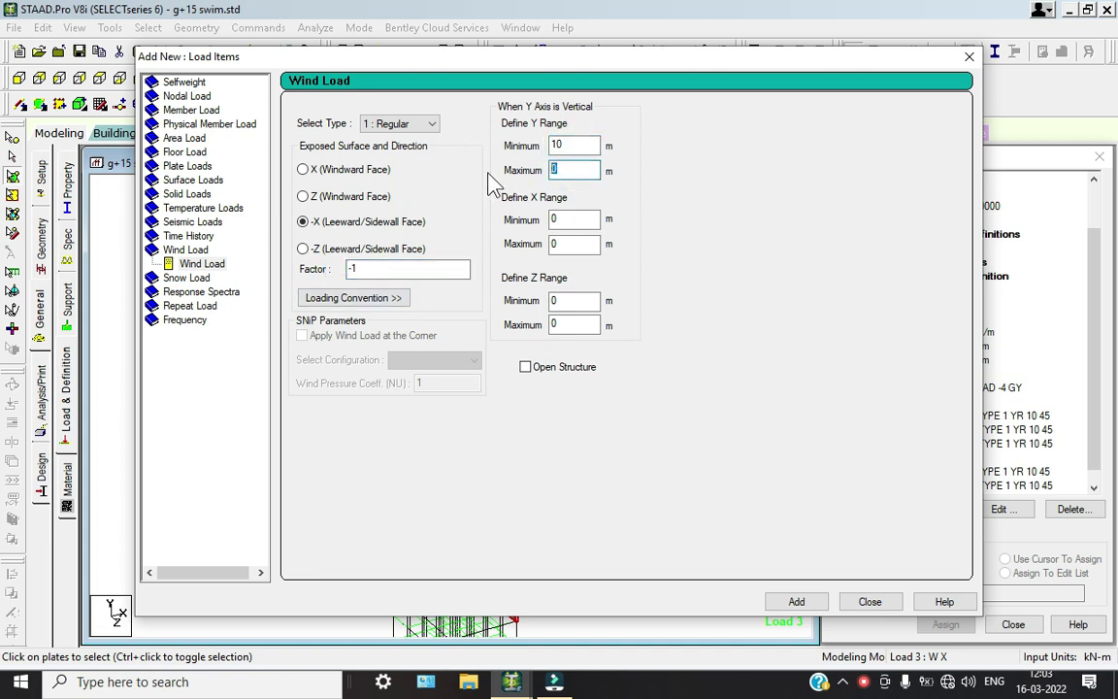
{"action": "left_click", "coordinate": [796, 601]}
{"action": "left_click", "coordinate": [868, 601]}
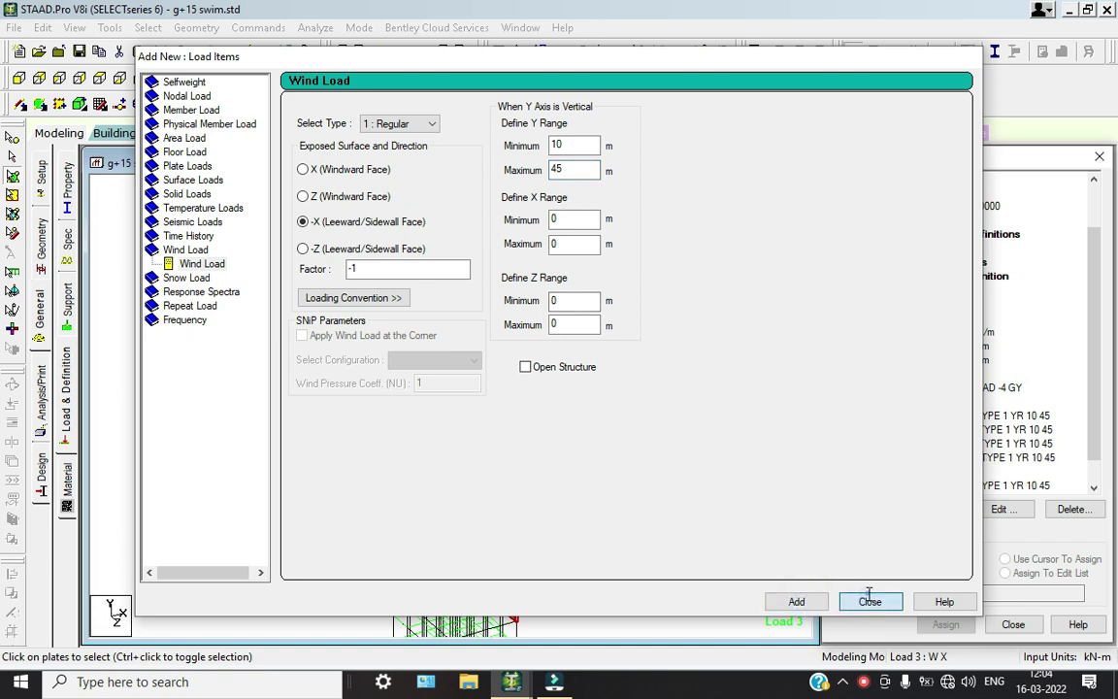
{"action": "left_click", "coordinate": [995, 459]}
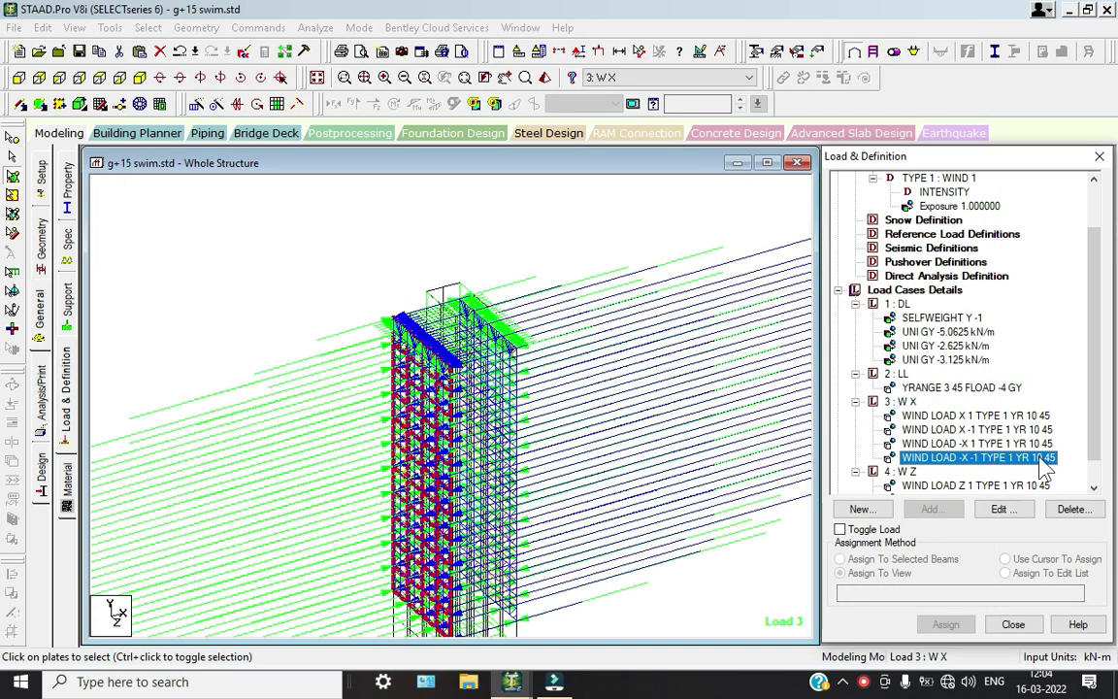
Add a -Z leeward wind load, factor -1, over Y 10 to 45 m to case 4 : W Z.
{"action": "scroll", "coordinate": [1007, 436], "scroll_direction": "down", "scroll_amount": 1}
{"action": "left_click", "coordinate": [899, 444]}
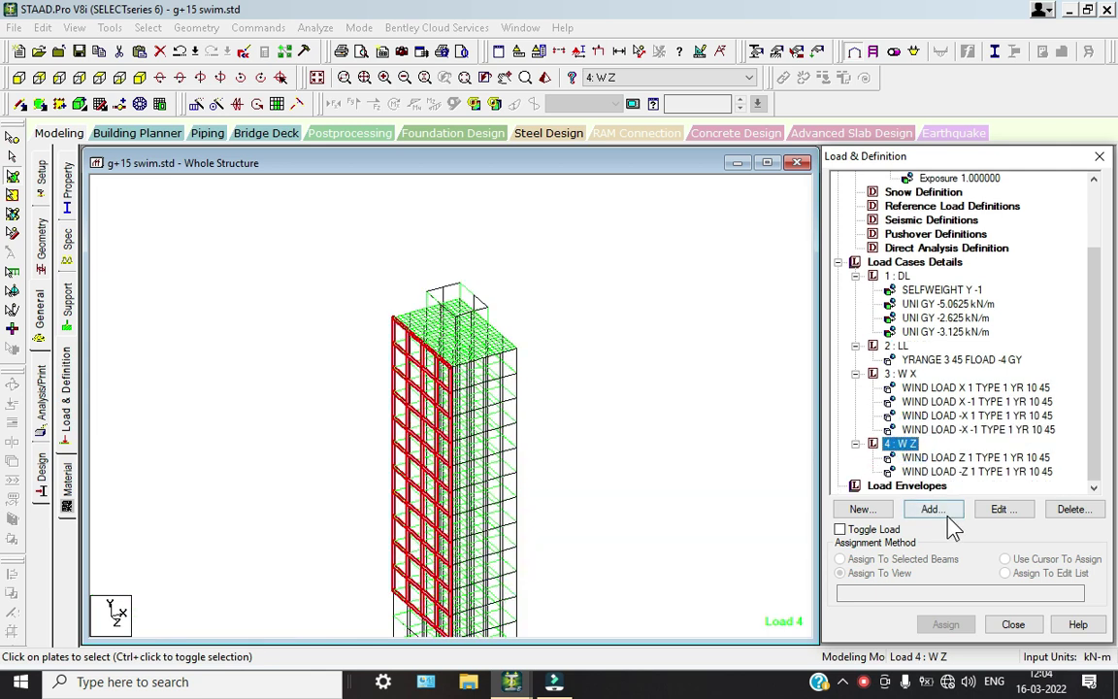
{"action": "left_click", "coordinate": [938, 509]}
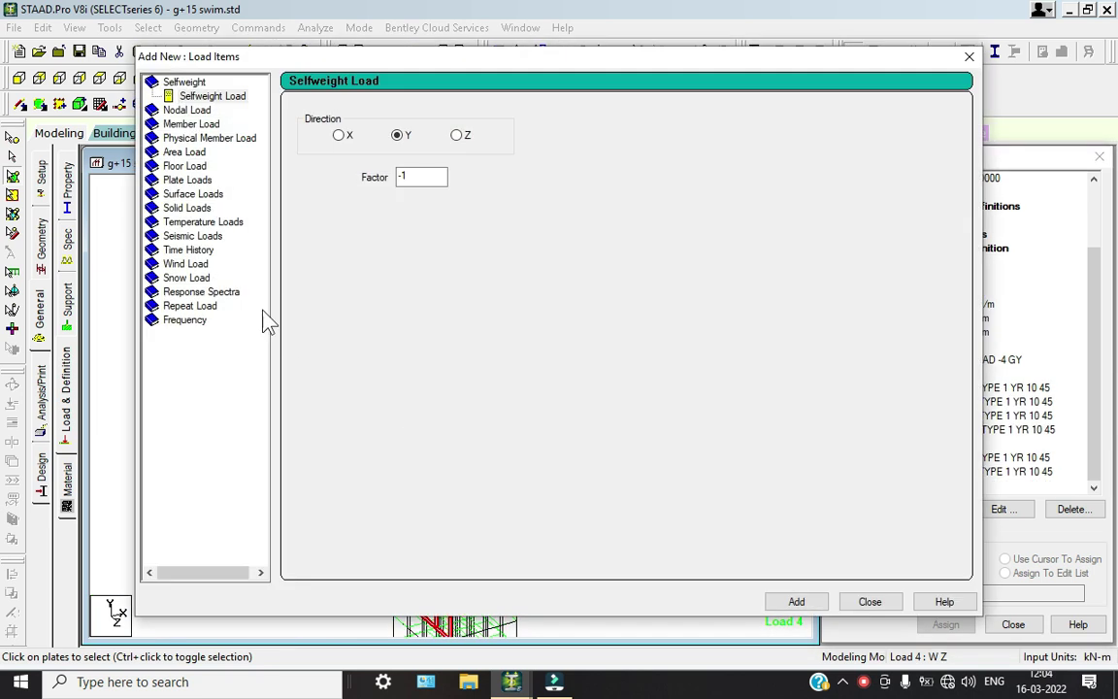
{"action": "left_click", "coordinate": [187, 264]}
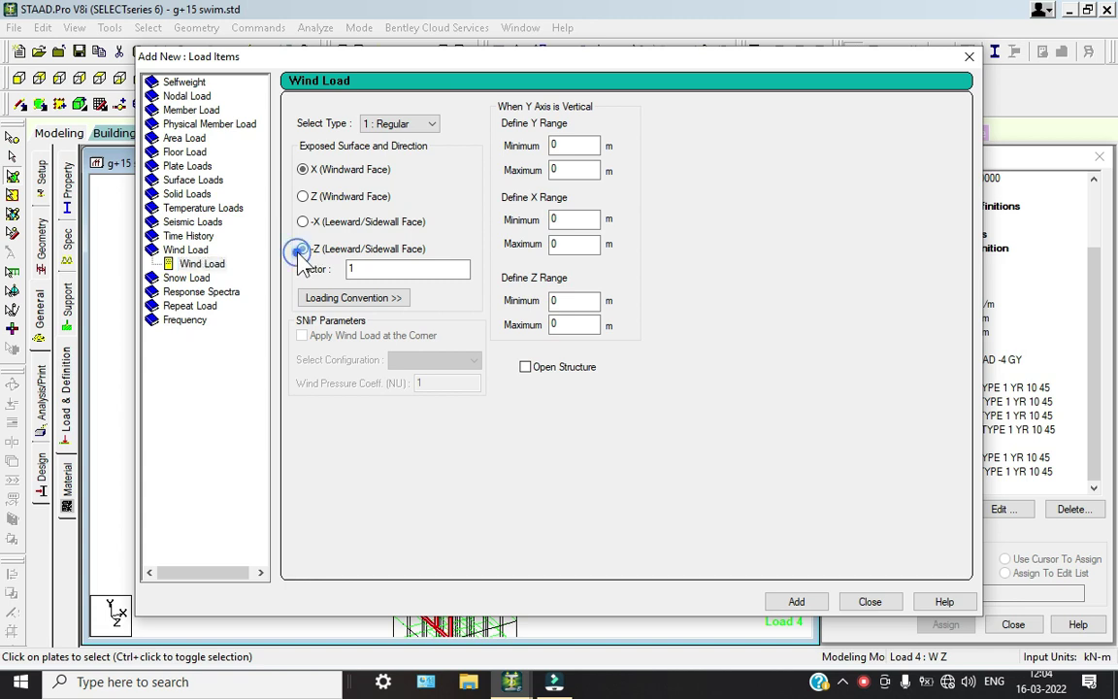
{"action": "left_click", "coordinate": [303, 249]}
{"action": "left_click", "coordinate": [343, 269]}
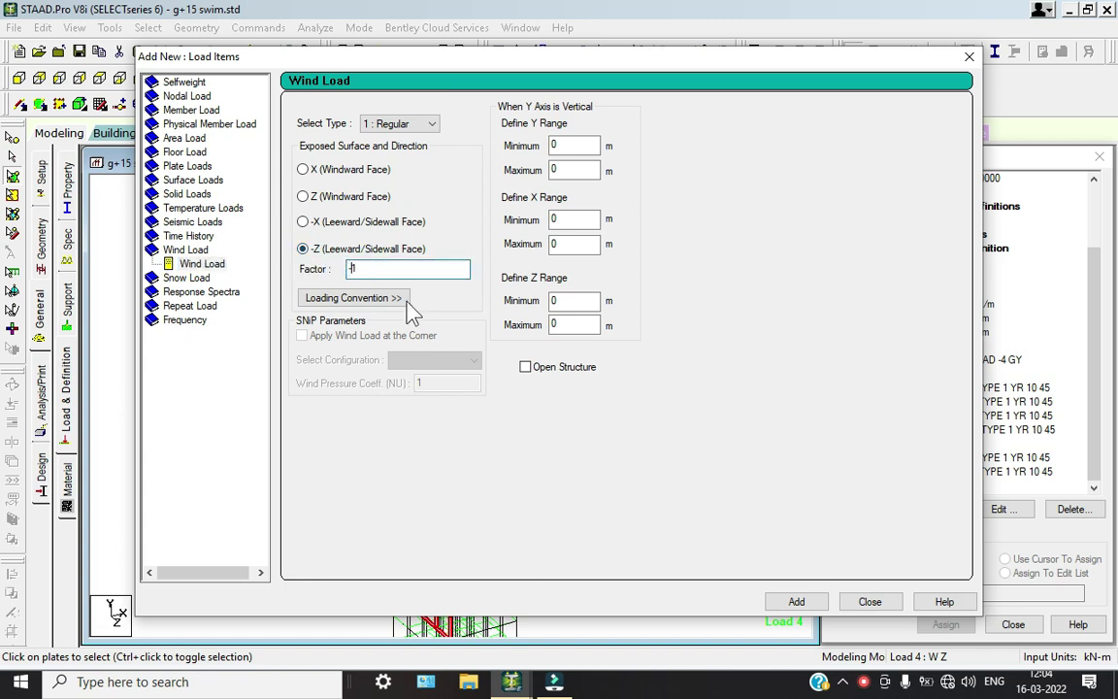
{"action": "left_click", "coordinate": [577, 145]}
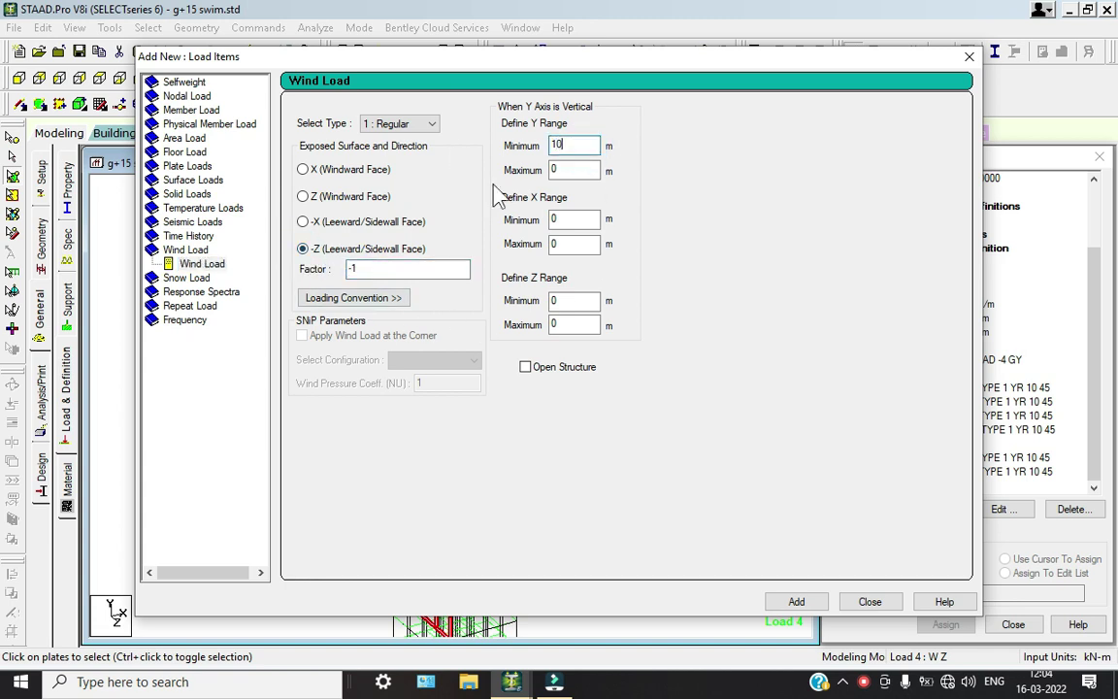
{"action": "type", "text": "45"}
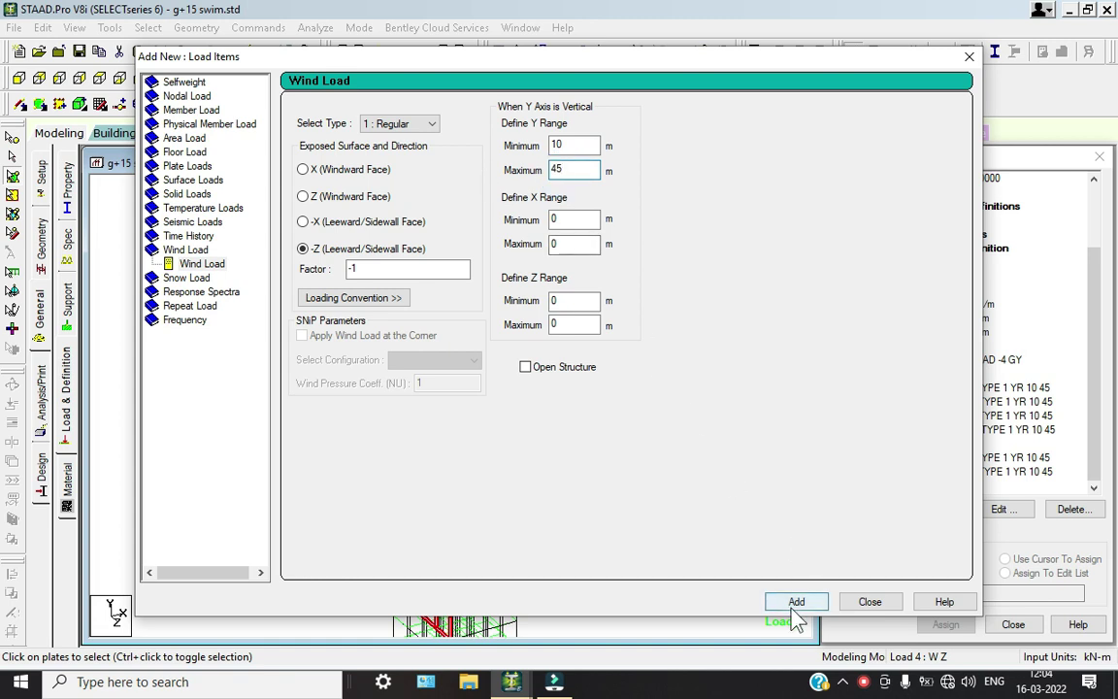
{"action": "left_click", "coordinate": [794, 607]}
{"action": "left_click", "coordinate": [873, 604]}
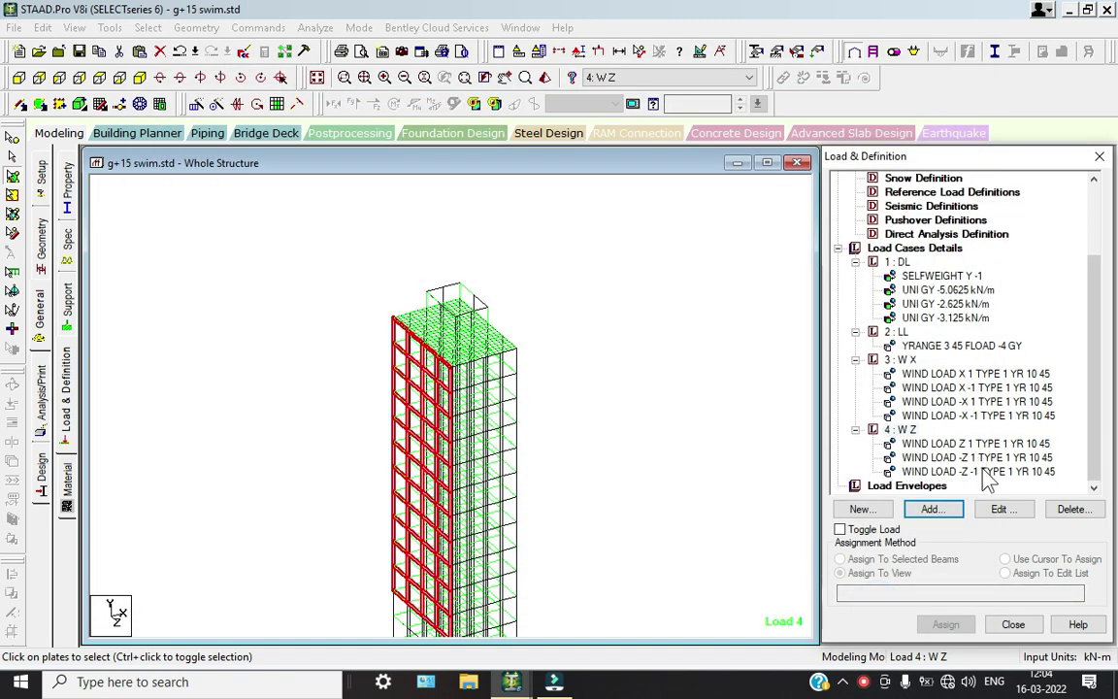
{"action": "left_click", "coordinate": [982, 472]}
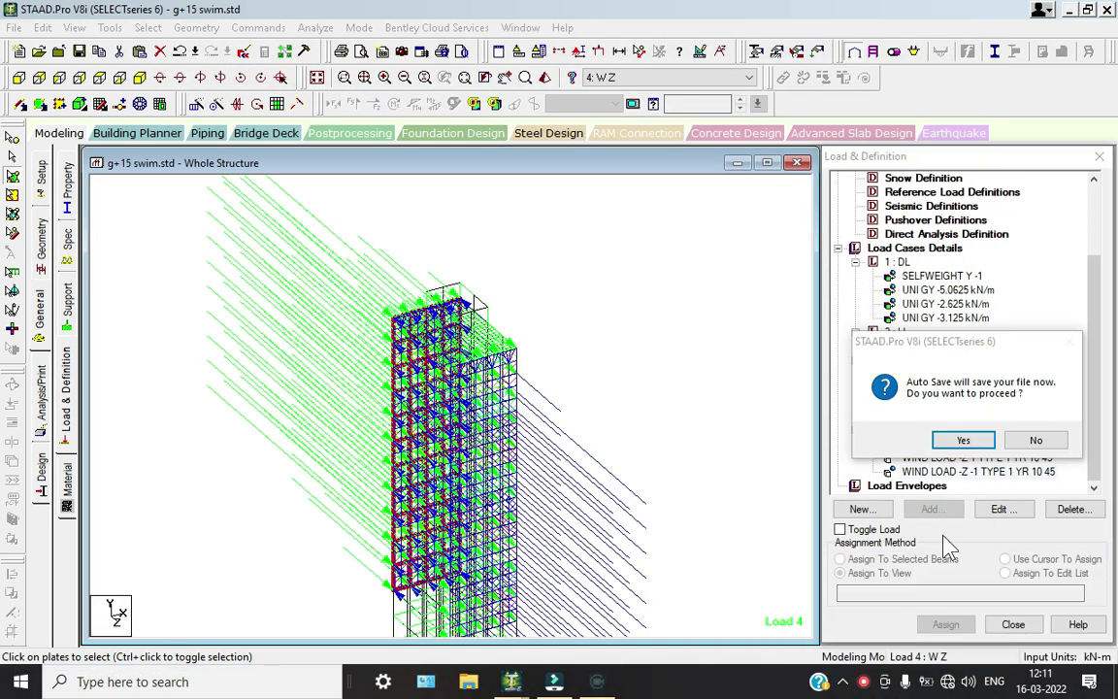
Save the model with its wind loads, fit the whole tower in view, and bring up Analysis/Print Commands.
{"action": "left_click", "coordinate": [961, 438]}
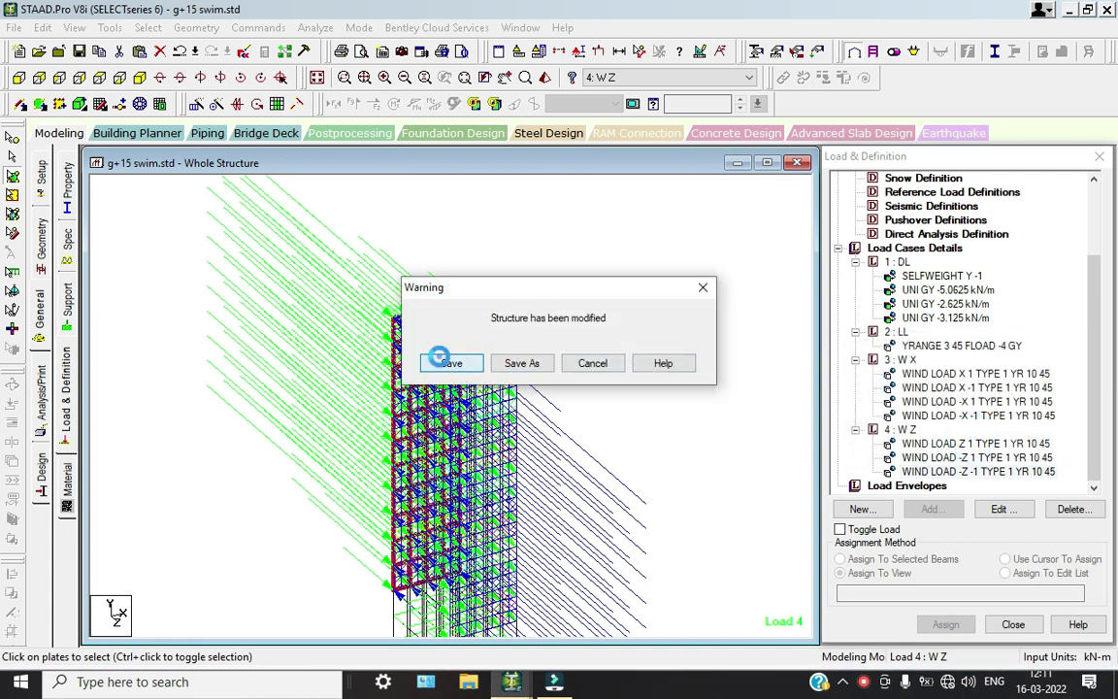
{"action": "left_click", "coordinate": [448, 362]}
{"action": "scroll", "coordinate": [949, 400], "scroll_direction": "up", "scroll_amount": 3}
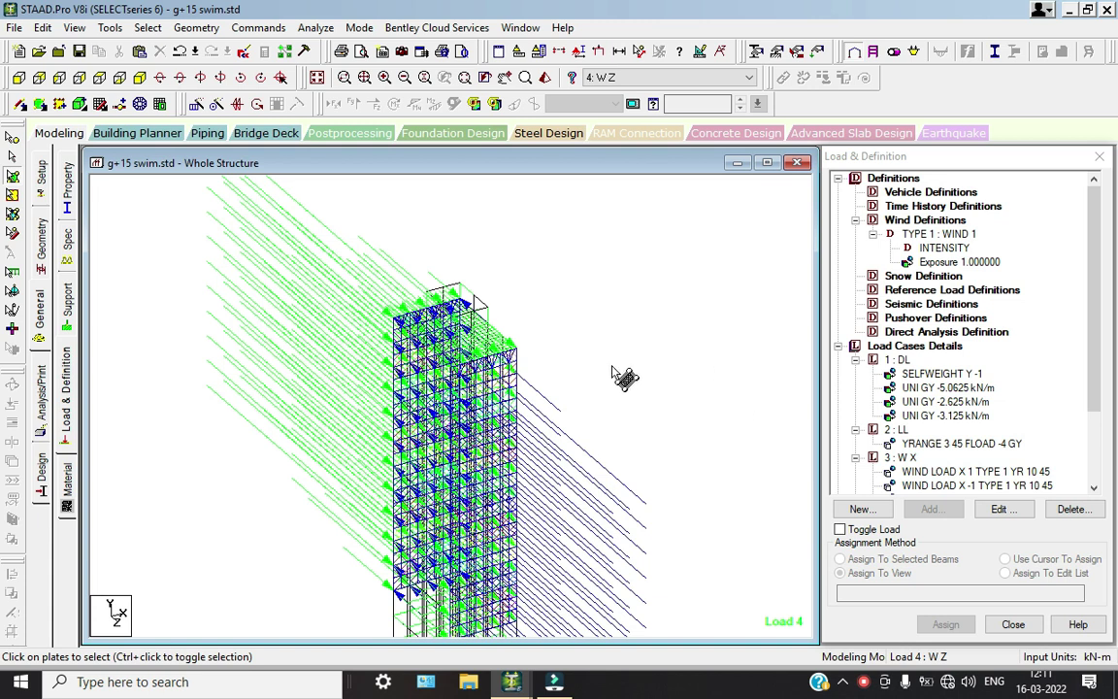
{"action": "left_click", "coordinate": [280, 77]}
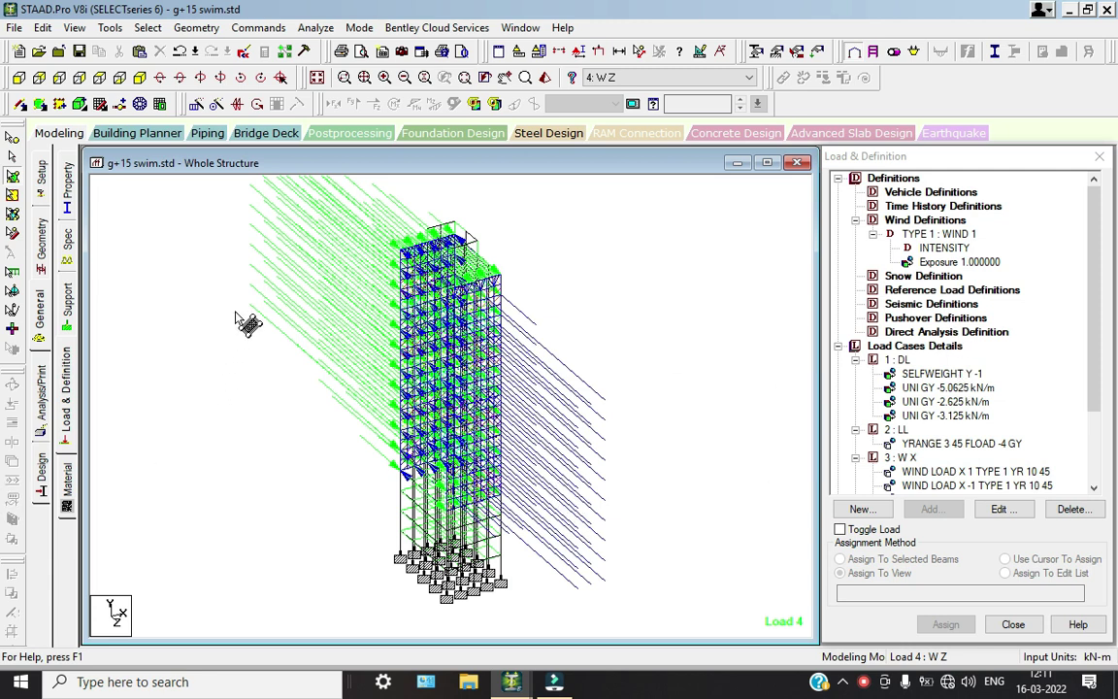
{"action": "left_click", "coordinate": [42, 399]}
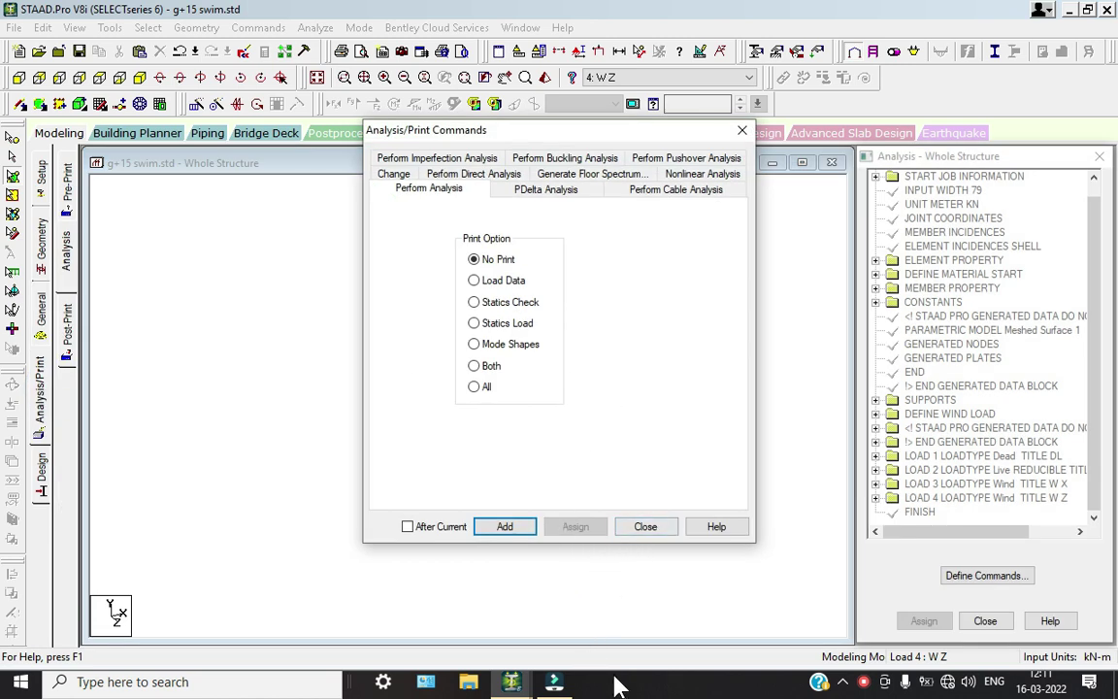
Add a PERFORM ANALYSIS command to the model.
{"action": "left_click", "coordinate": [867, 682]}
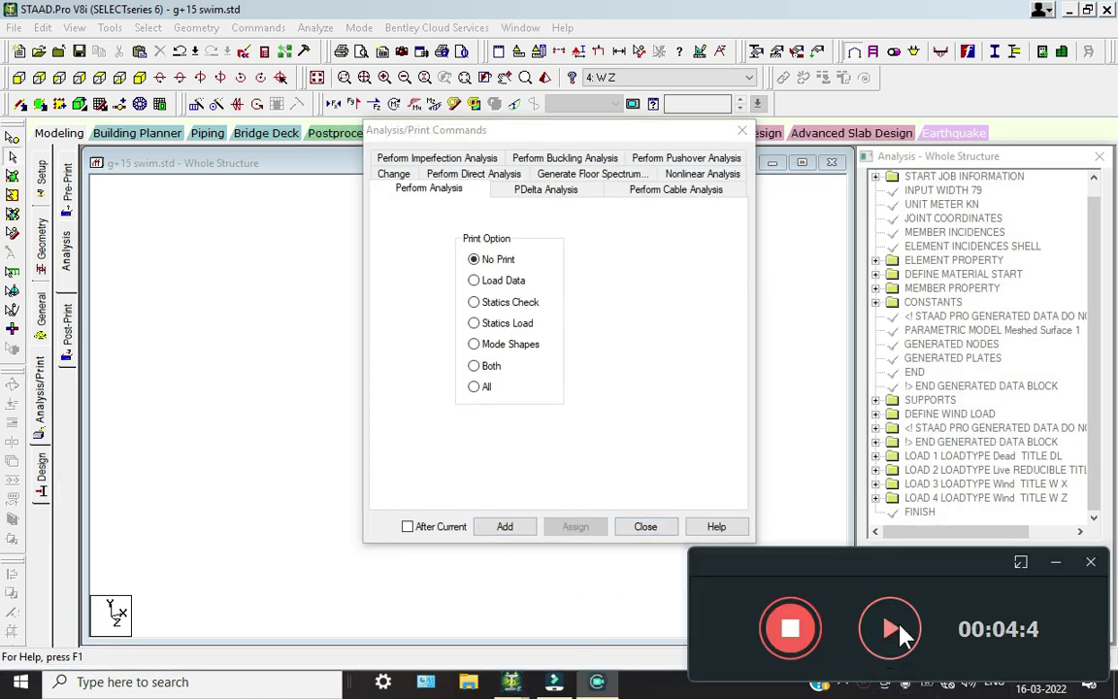
{"action": "left_click", "coordinate": [500, 528]}
{"action": "left_click", "coordinate": [644, 525]}
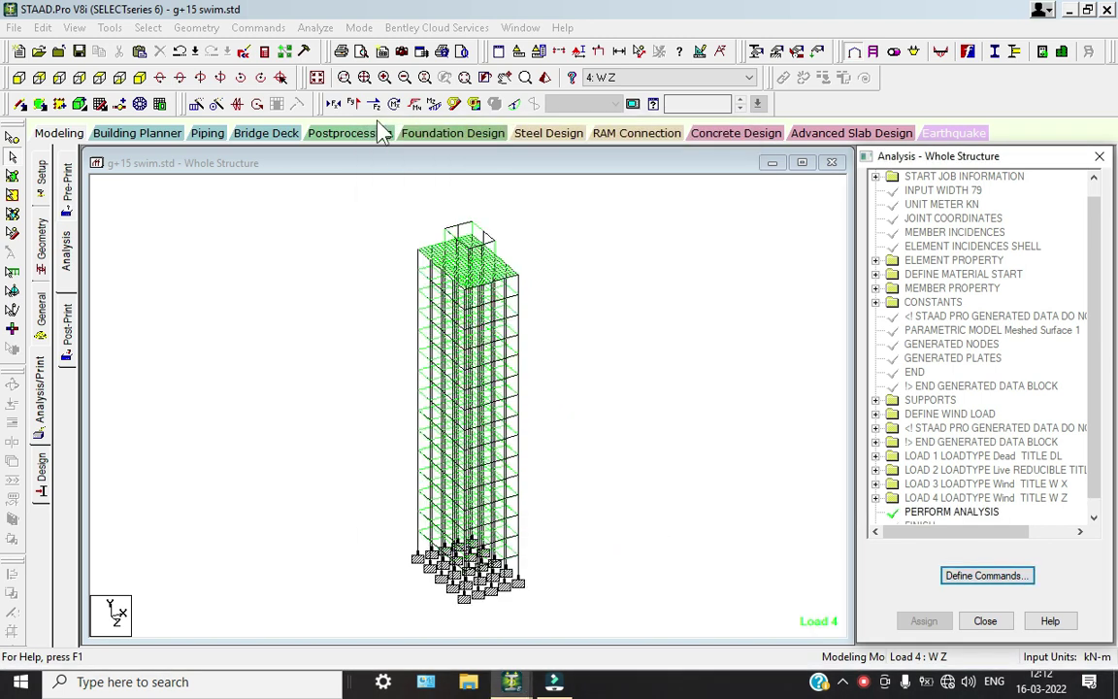
Save the structure and run the analysis, choosing to view results afterwards.
{"action": "left_click", "coordinate": [316, 27]}
{"action": "left_click", "coordinate": [340, 49]}
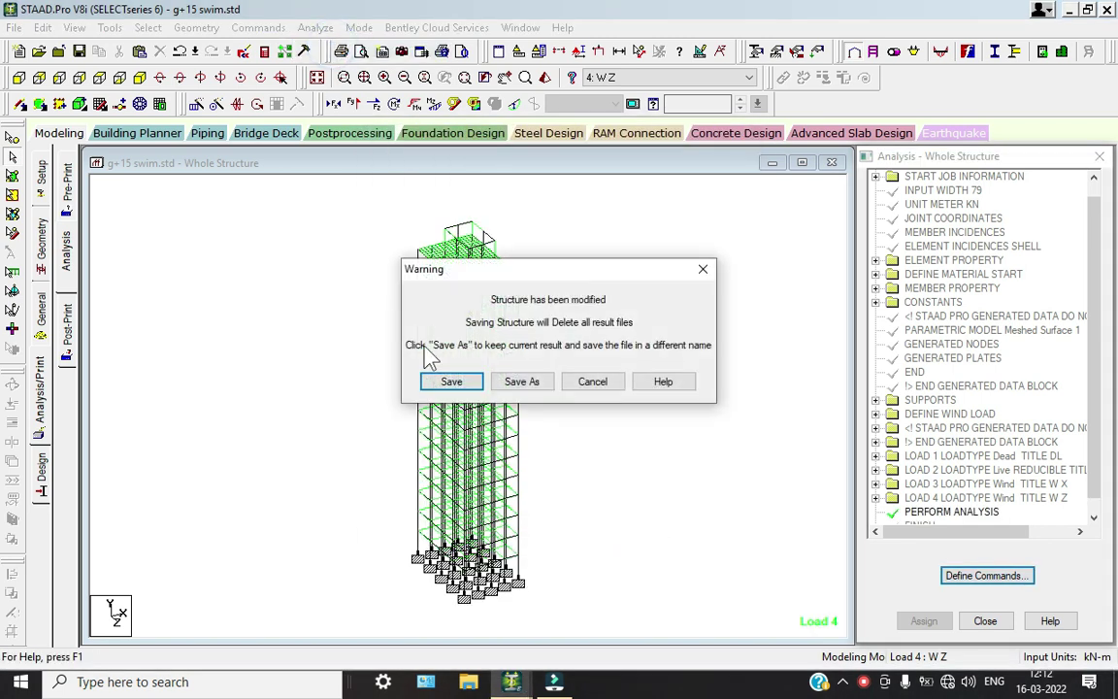
{"action": "left_click", "coordinate": [453, 382]}
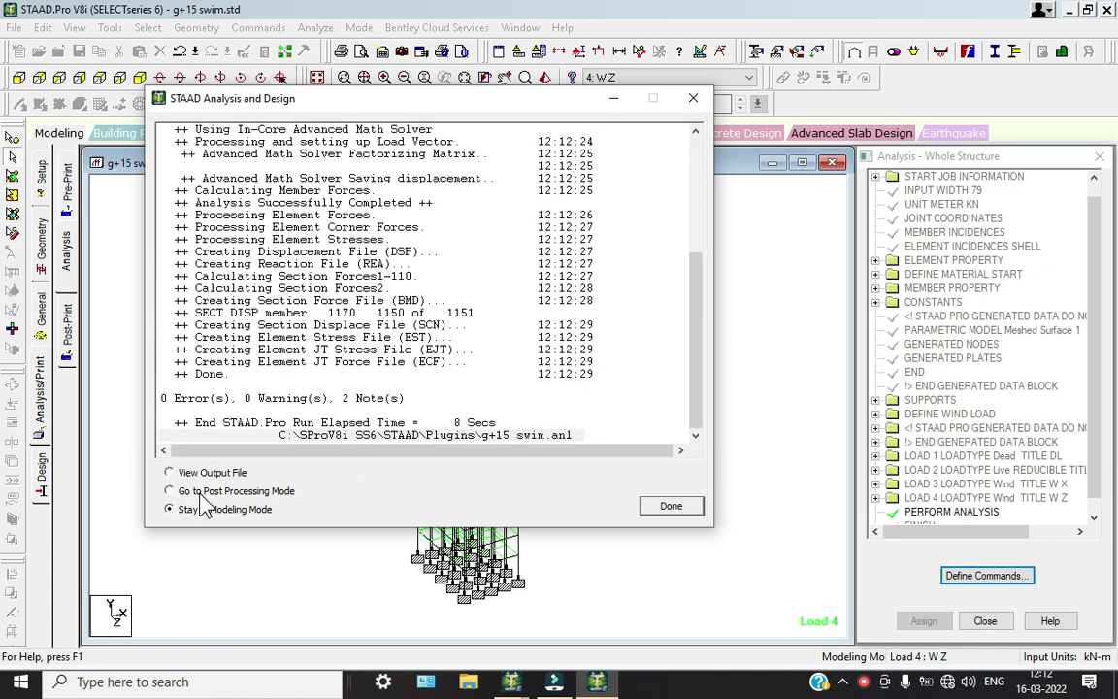
{"action": "left_click", "coordinate": [176, 490]}
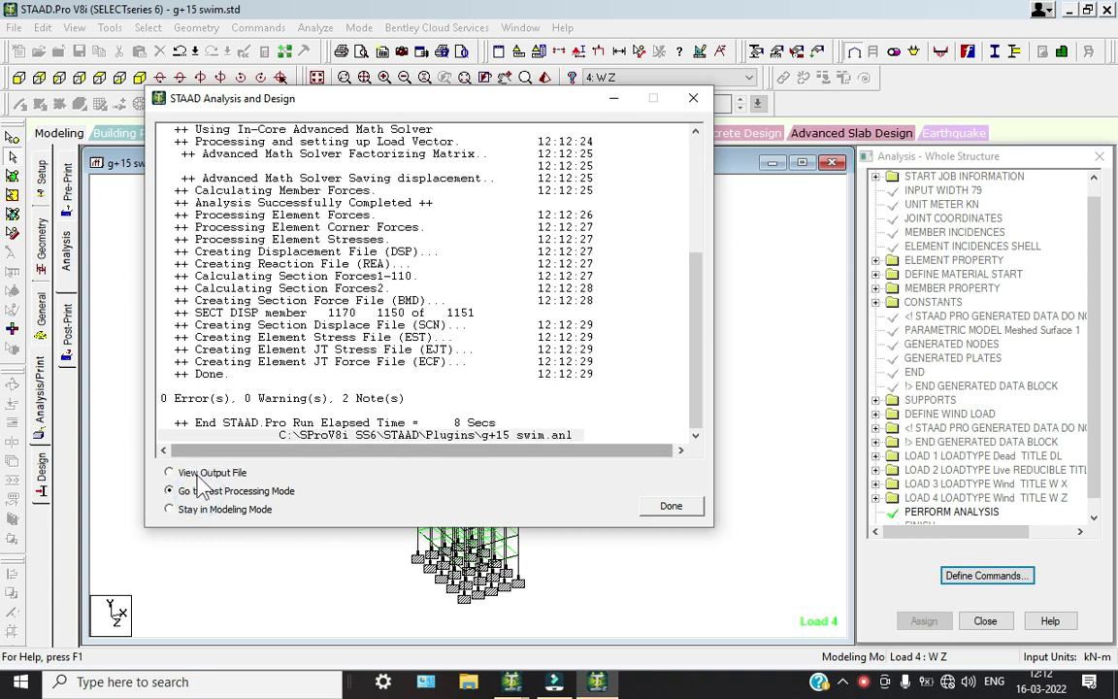
Enter post-processing with all four load cases and animate the tower's deflection.
{"action": "left_click", "coordinate": [647, 508]}
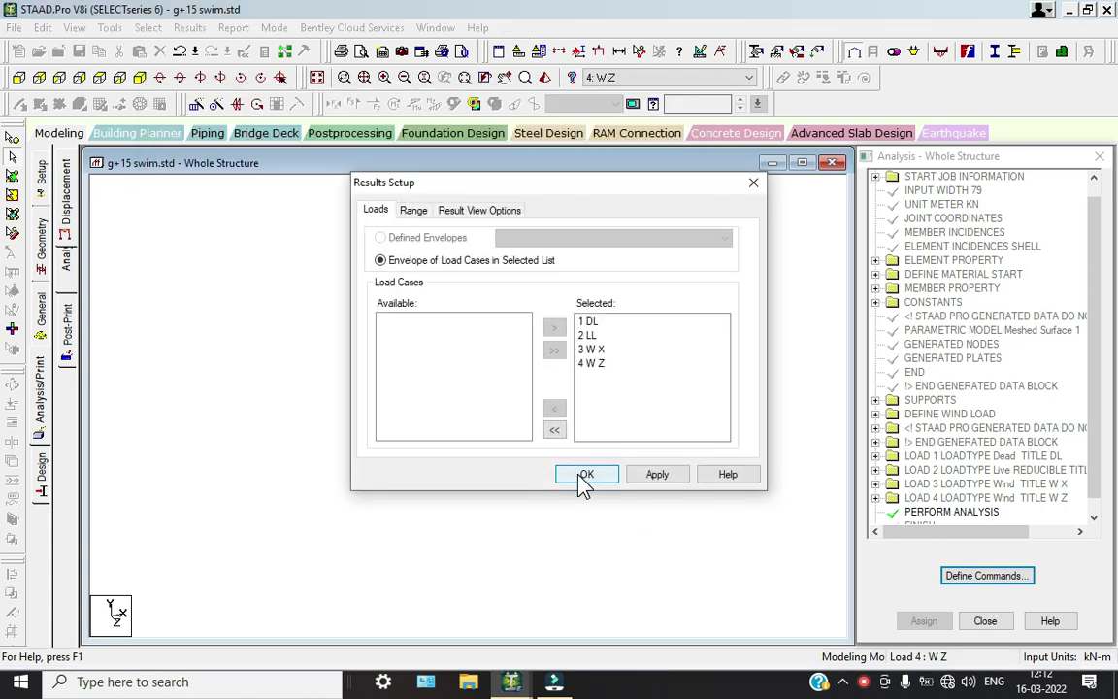
{"action": "left_click", "coordinate": [585, 474]}
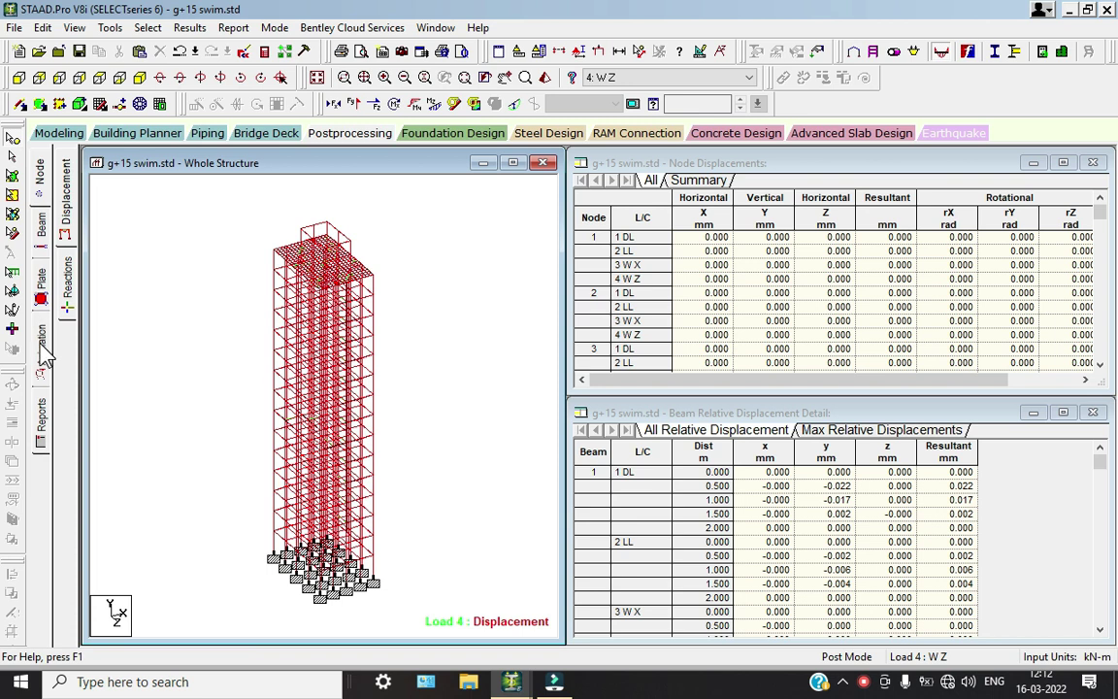
{"action": "left_click", "coordinate": [43, 350]}
{"action": "left_click", "coordinate": [400, 175]}
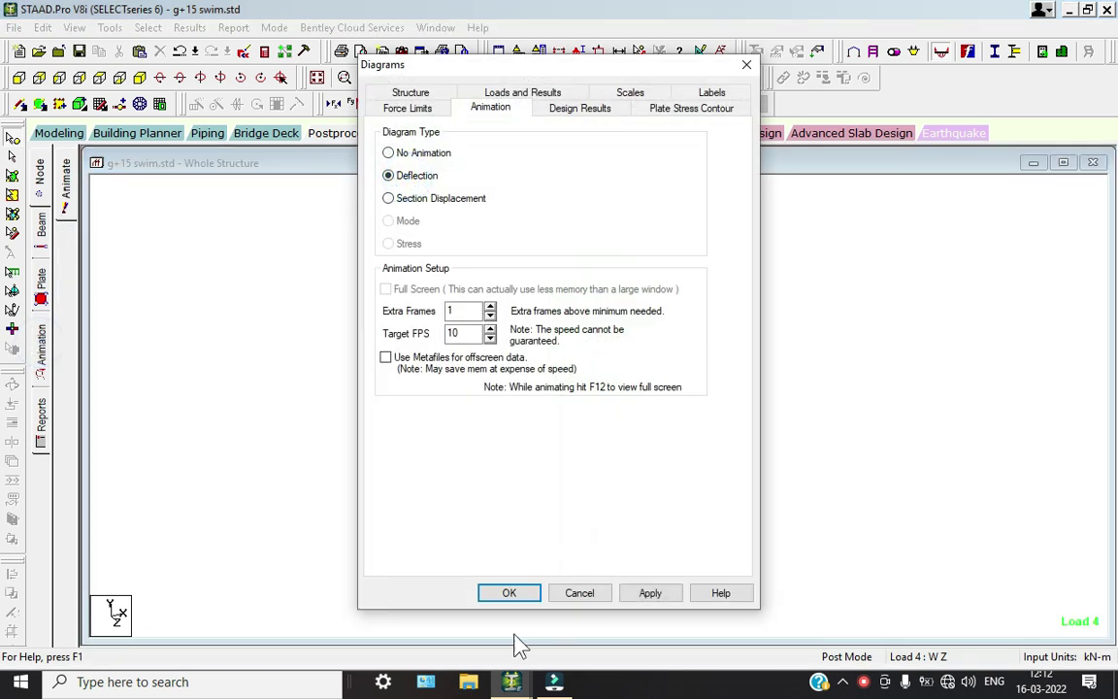
{"action": "left_click", "coordinate": [509, 594]}
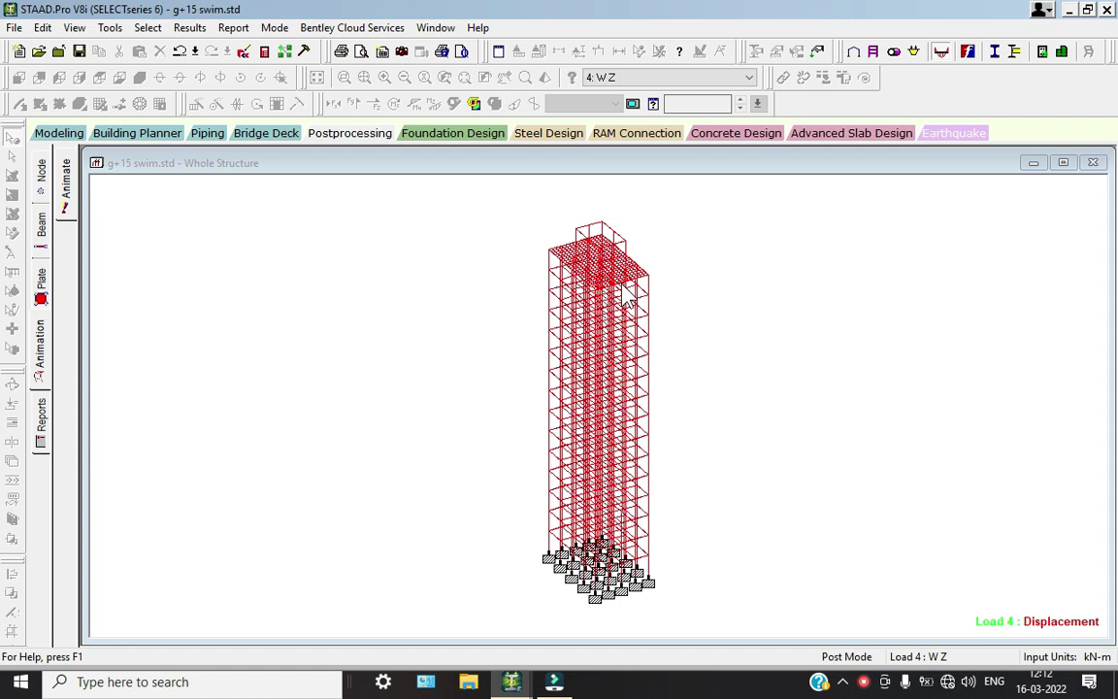
Step the displayed results through load cases 3: WX, 2: LL and finally 1: DL.
{"action": "left_click", "coordinate": [631, 79]}
{"action": "left_click", "coordinate": [621, 97]}
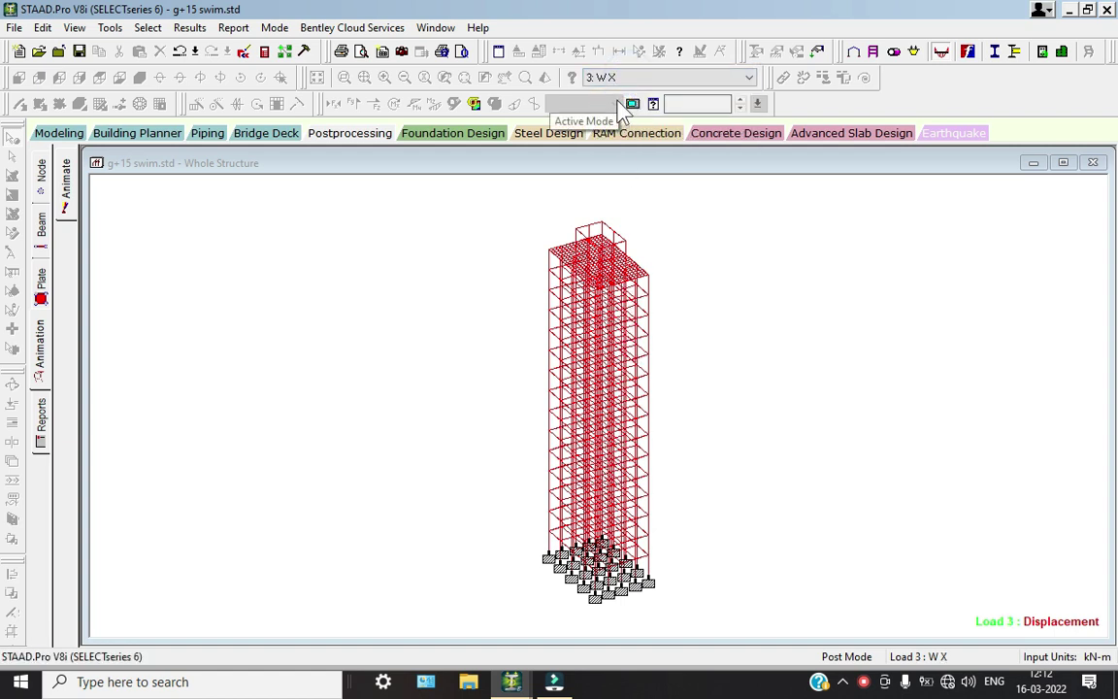
{"action": "left_click", "coordinate": [614, 78]}
{"action": "left_click", "coordinate": [612, 101]}
{"action": "left_click", "coordinate": [619, 78]}
{"action": "left_click", "coordinate": [621, 94]}
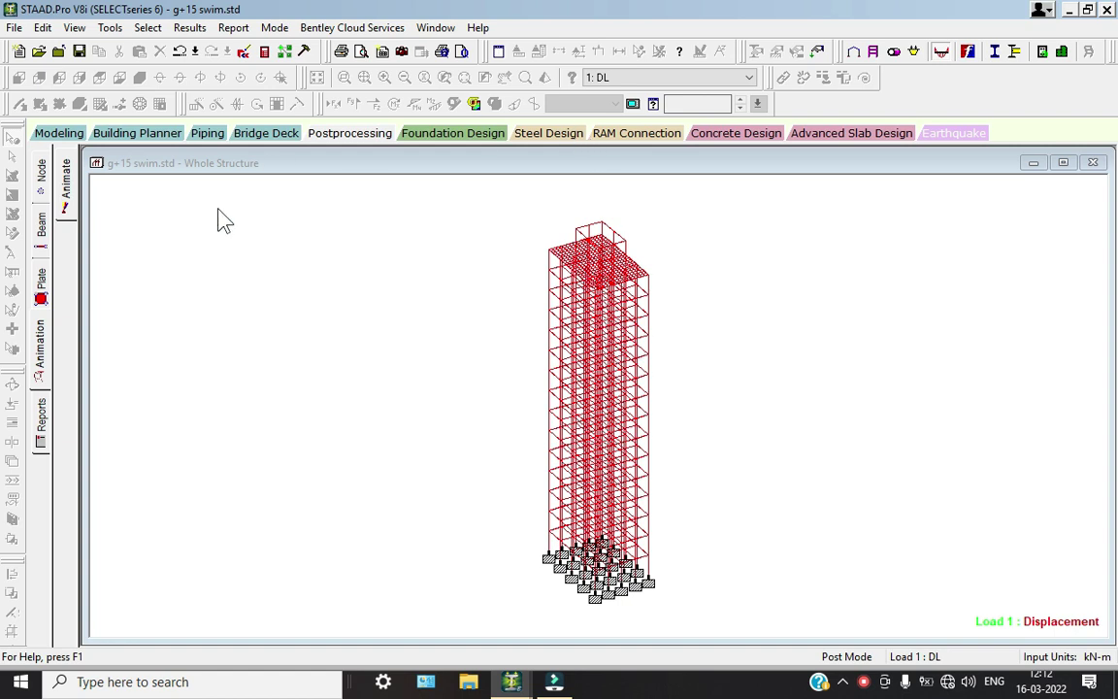
Go back to Modeling mode and start RC Designer from the Concrete Design tab.
{"action": "left_click", "coordinate": [58, 133]}
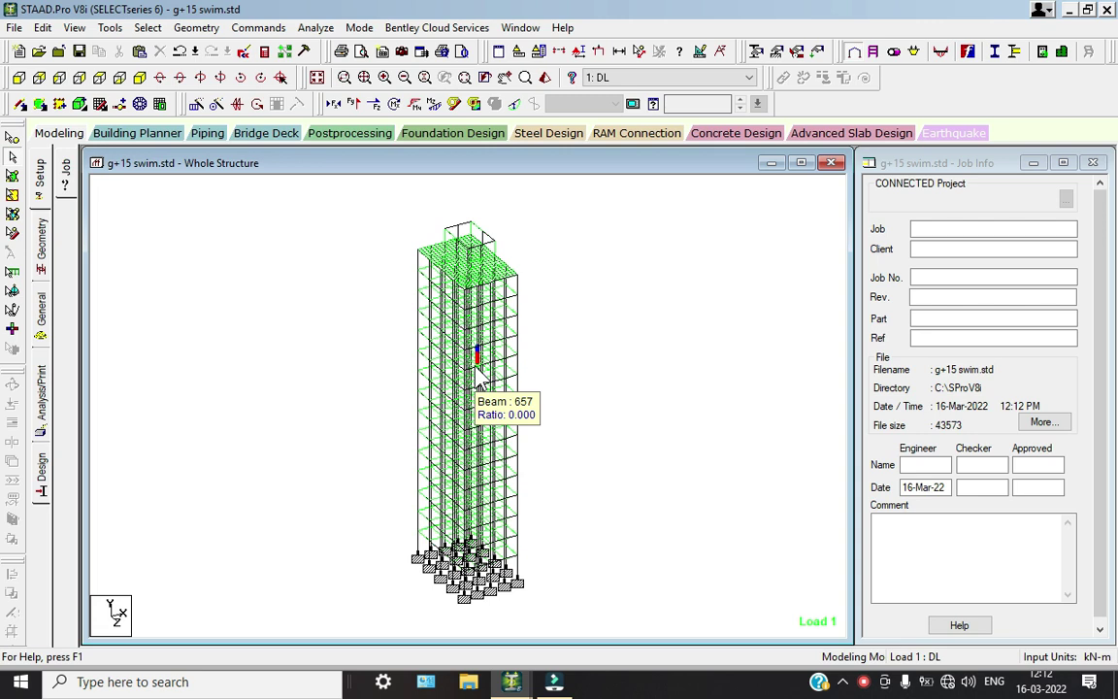
{"action": "left_click", "coordinate": [728, 137]}
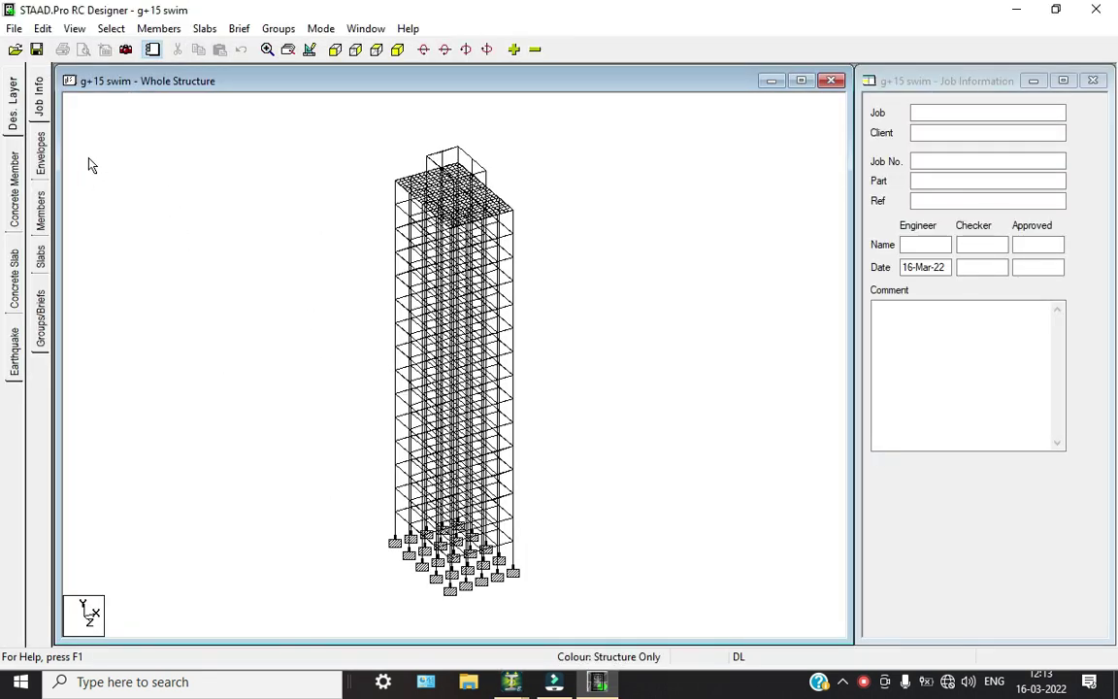
Create envelope E1 'CONCRETE' holding DL, LL, W X and W Z, accepting both warnings.
{"action": "left_click", "coordinate": [38, 145]}
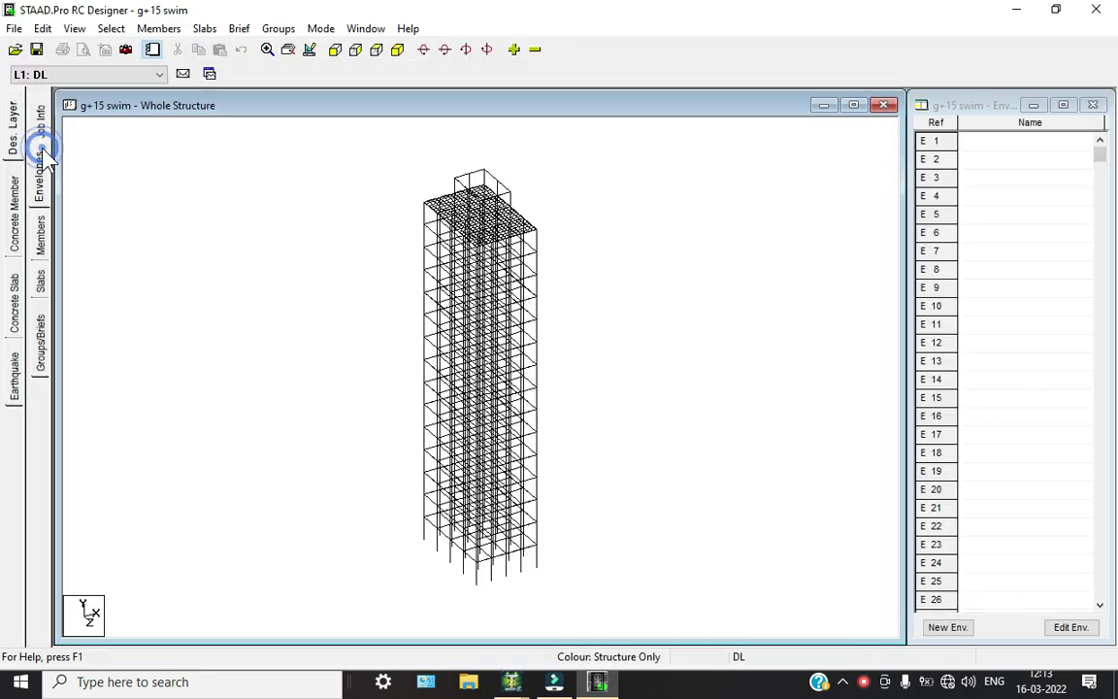
{"action": "left_click", "coordinate": [959, 629]}
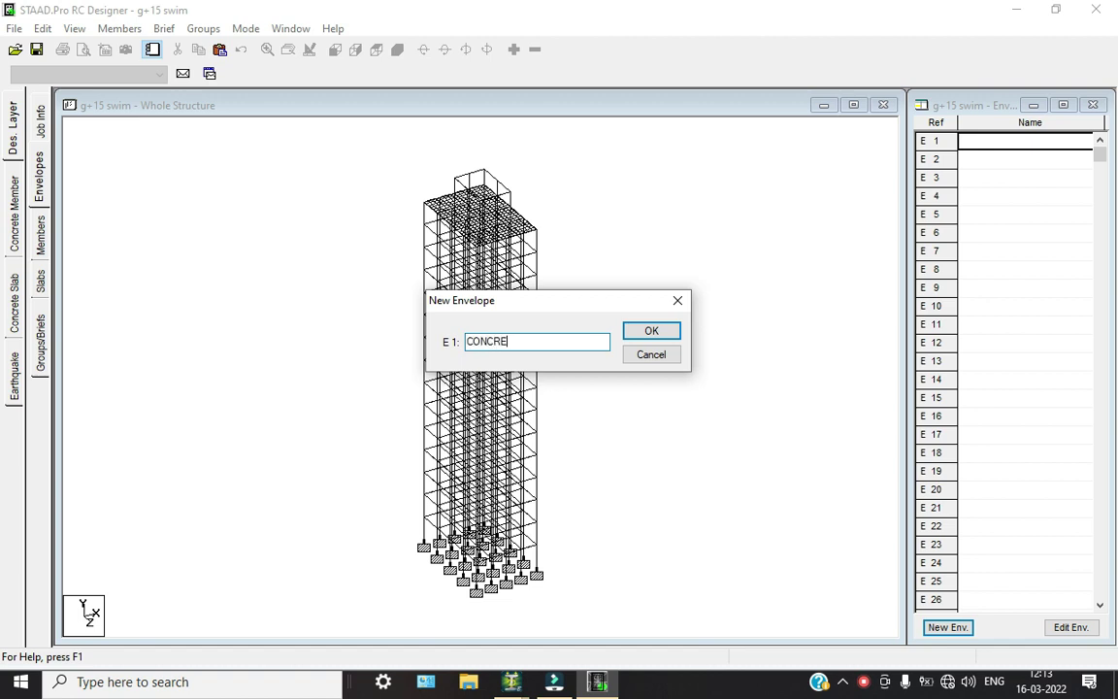
{"action": "left_click", "coordinate": [651, 331]}
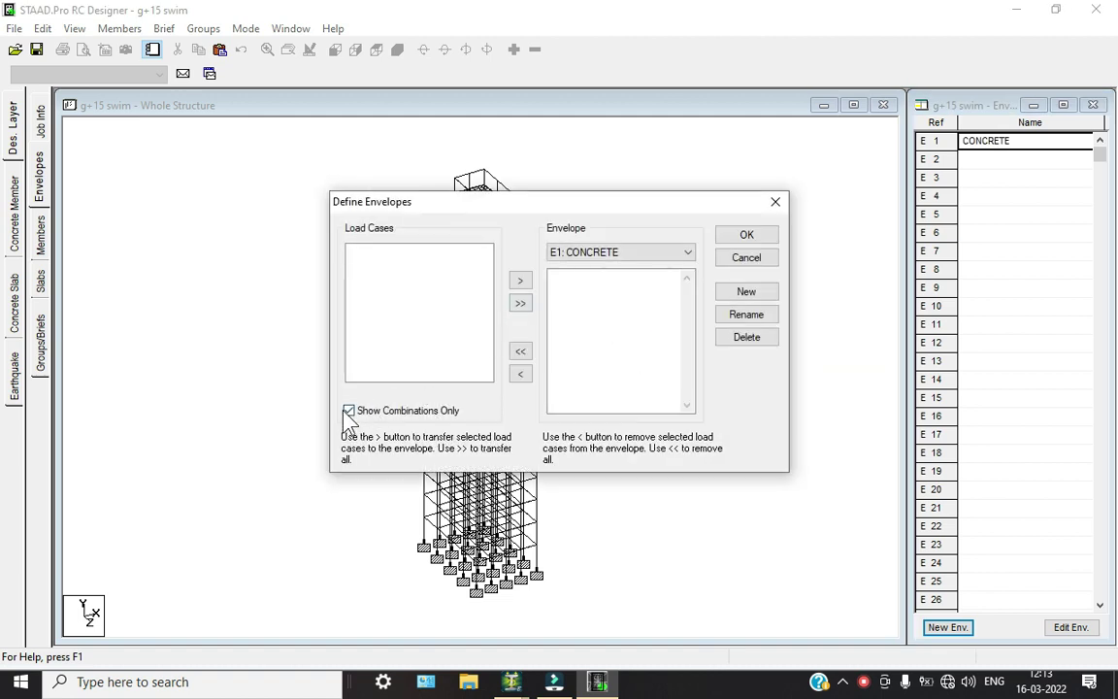
{"action": "left_click", "coordinate": [349, 411]}
{"action": "left_click", "coordinate": [520, 303]}
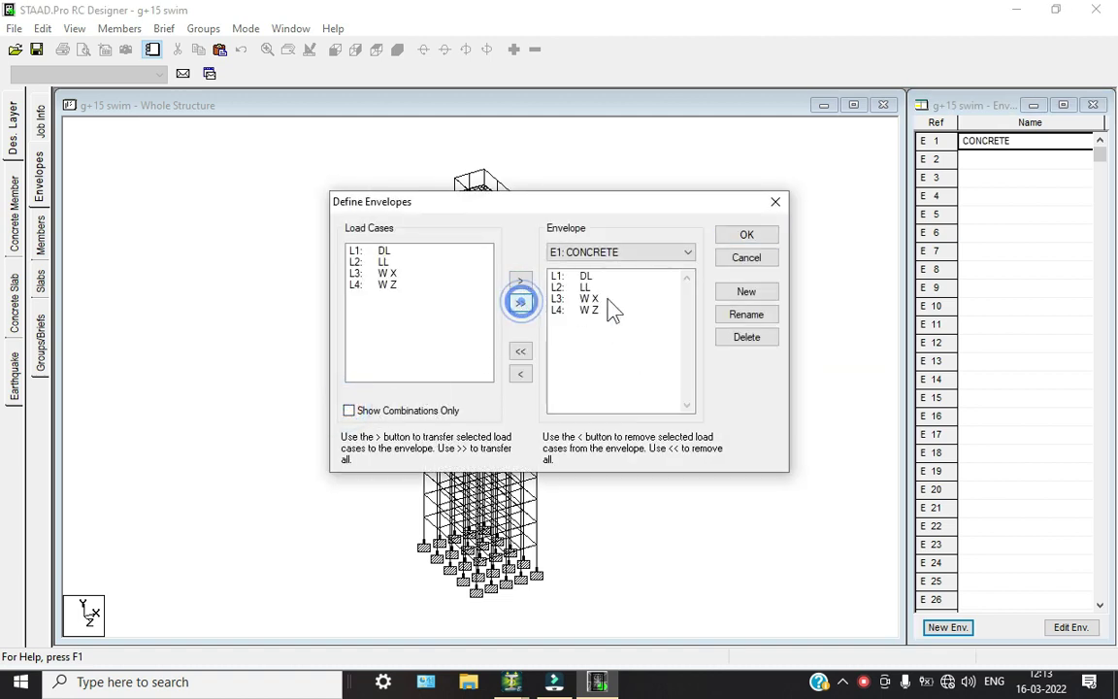
{"action": "left_click", "coordinate": [720, 238]}
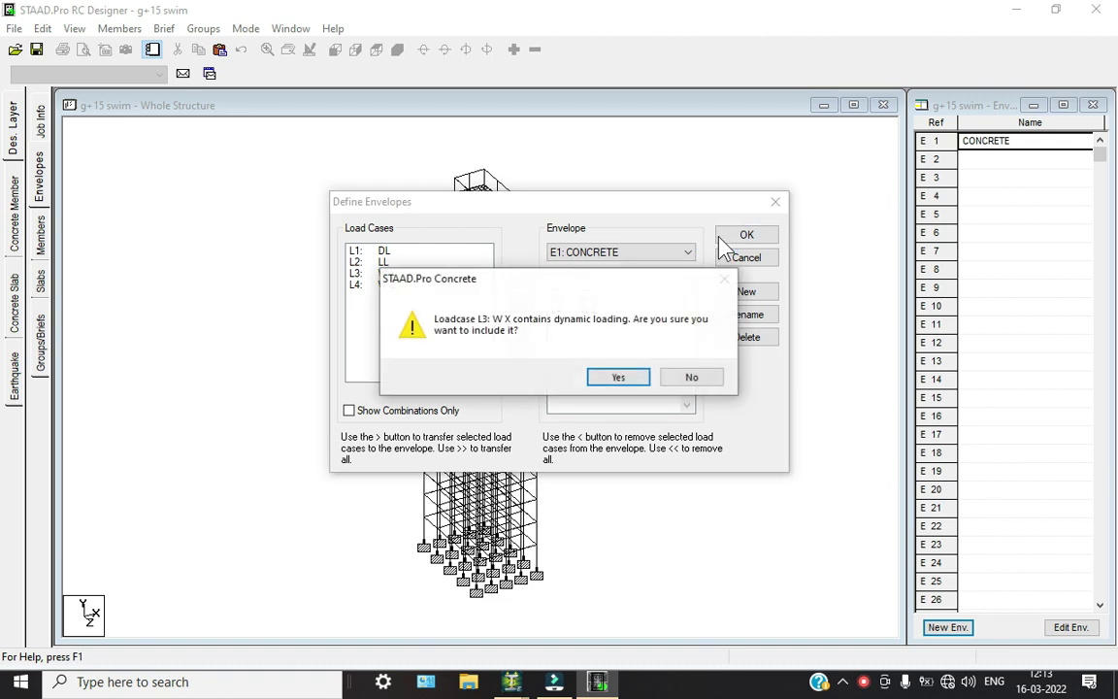
{"action": "left_click", "coordinate": [626, 385]}
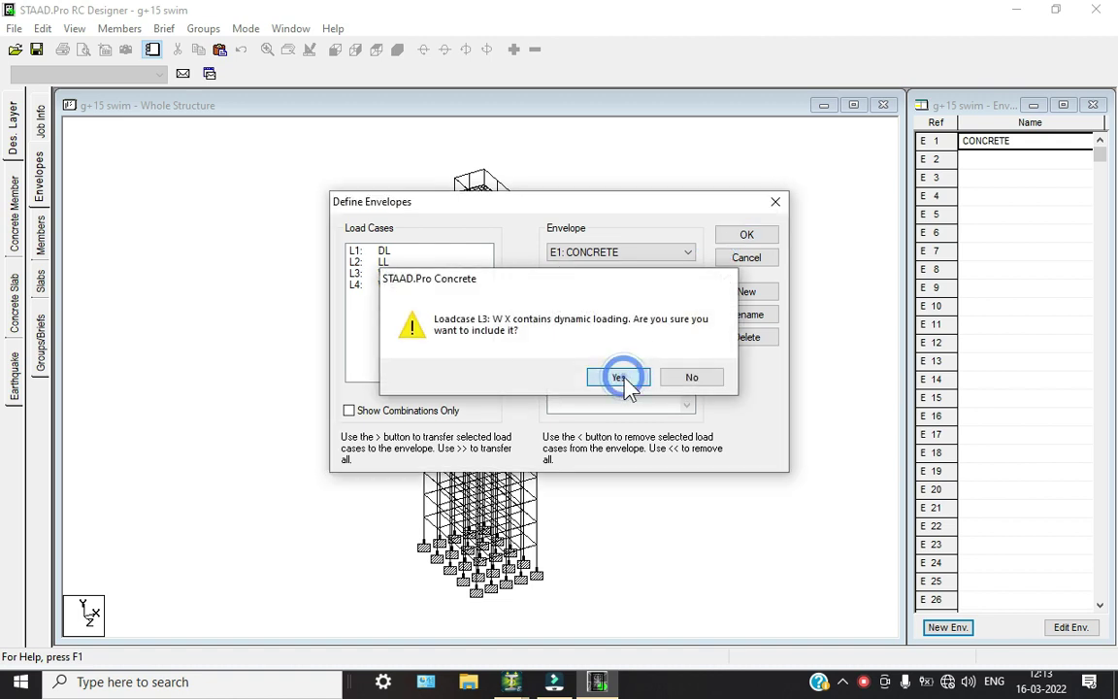
{"action": "left_click", "coordinate": [626, 385]}
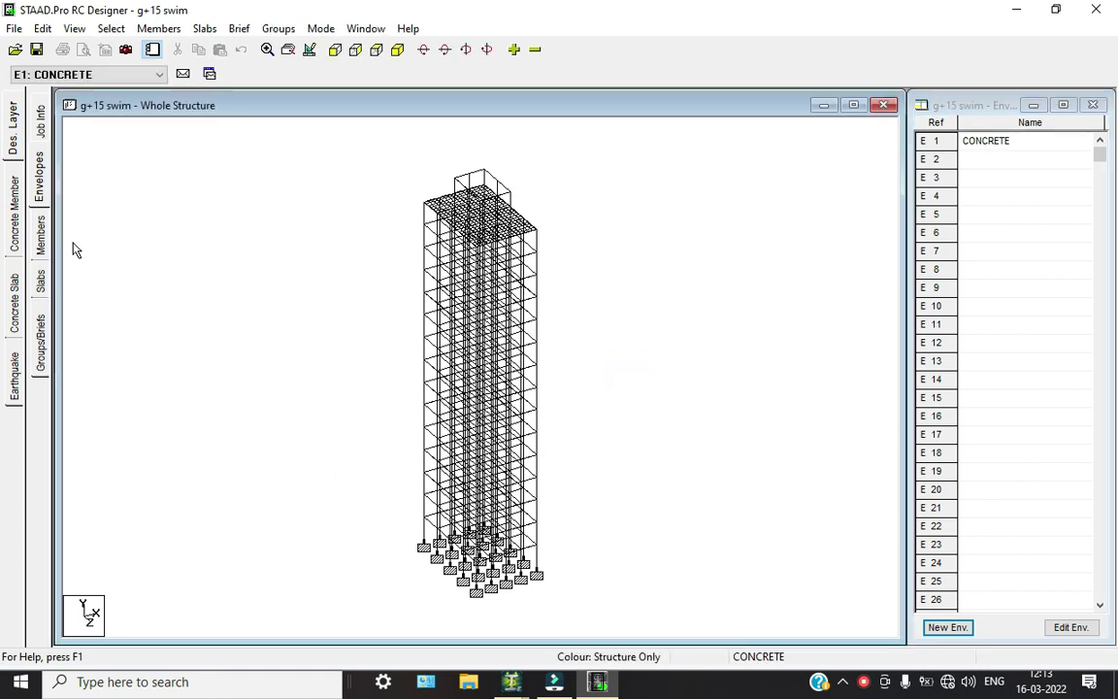
{"action": "left_click", "coordinate": [41, 229]}
Auto-form 537 concrete members from the whole structure and begin a new design brief.
{"action": "left_click_drag", "start_coordinate": [305, 130], "coordinate": [679, 609]}
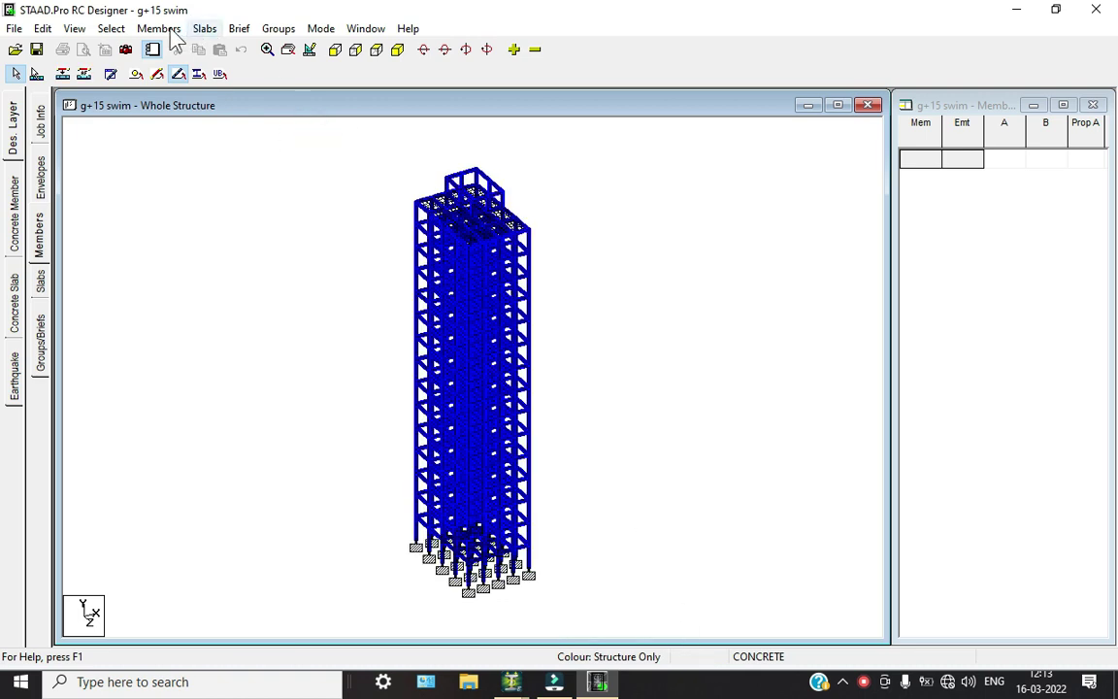
{"action": "left_click", "coordinate": [163, 28]}
{"action": "left_click", "coordinate": [194, 91]}
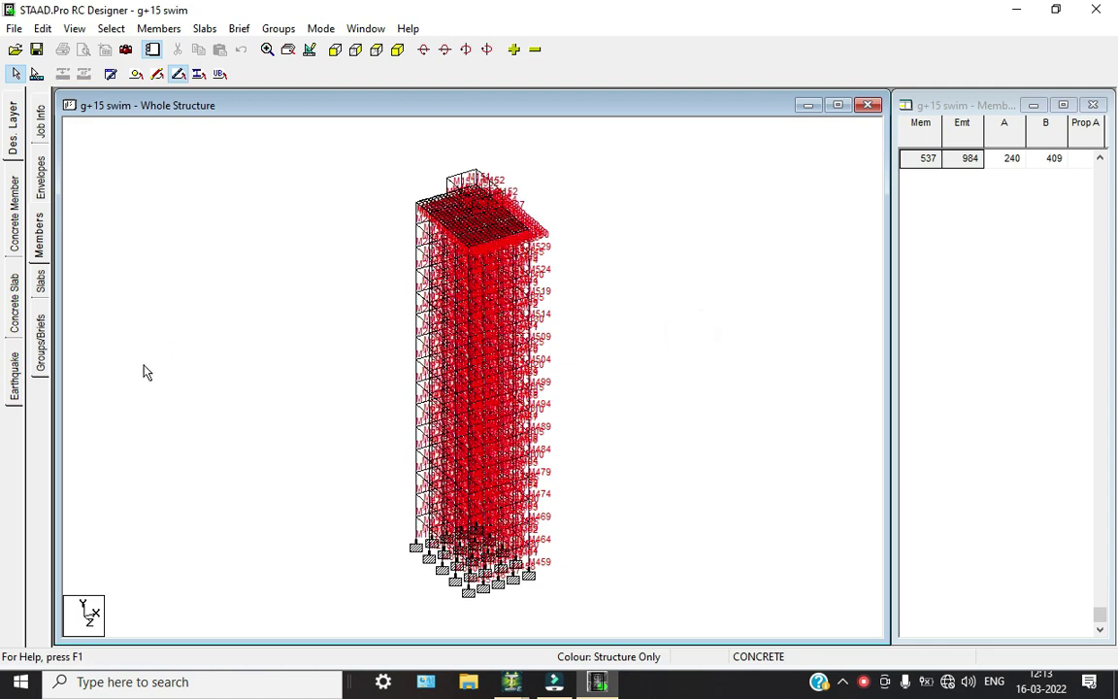
{"action": "left_click", "coordinate": [40, 332]}
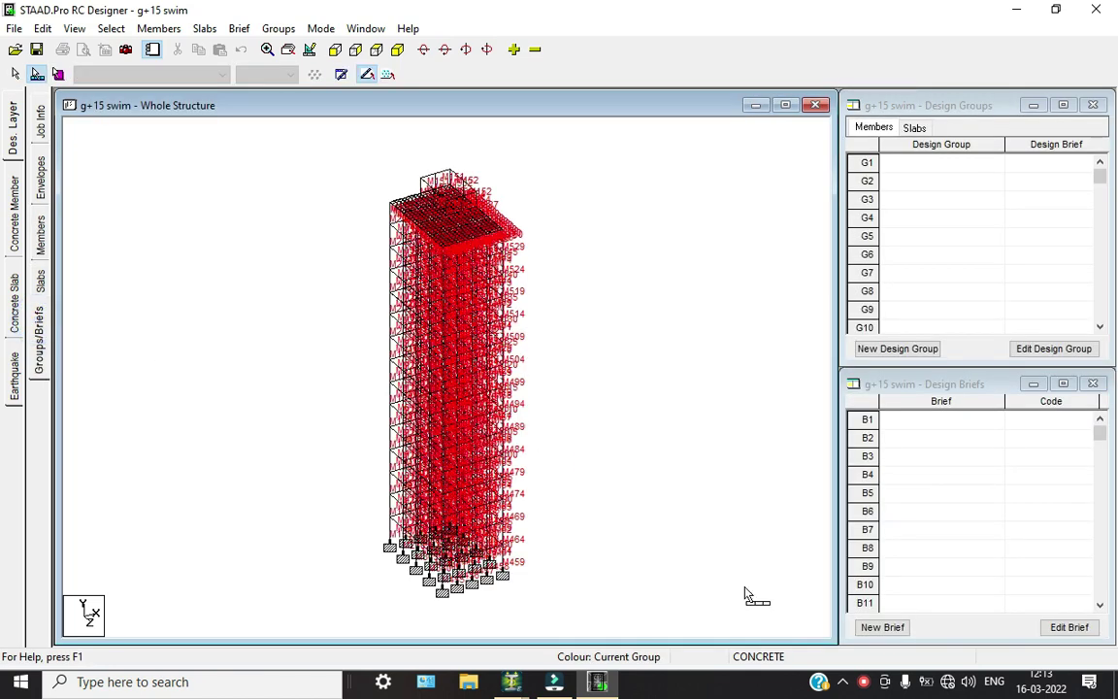
{"action": "left_click", "coordinate": [878, 628]}
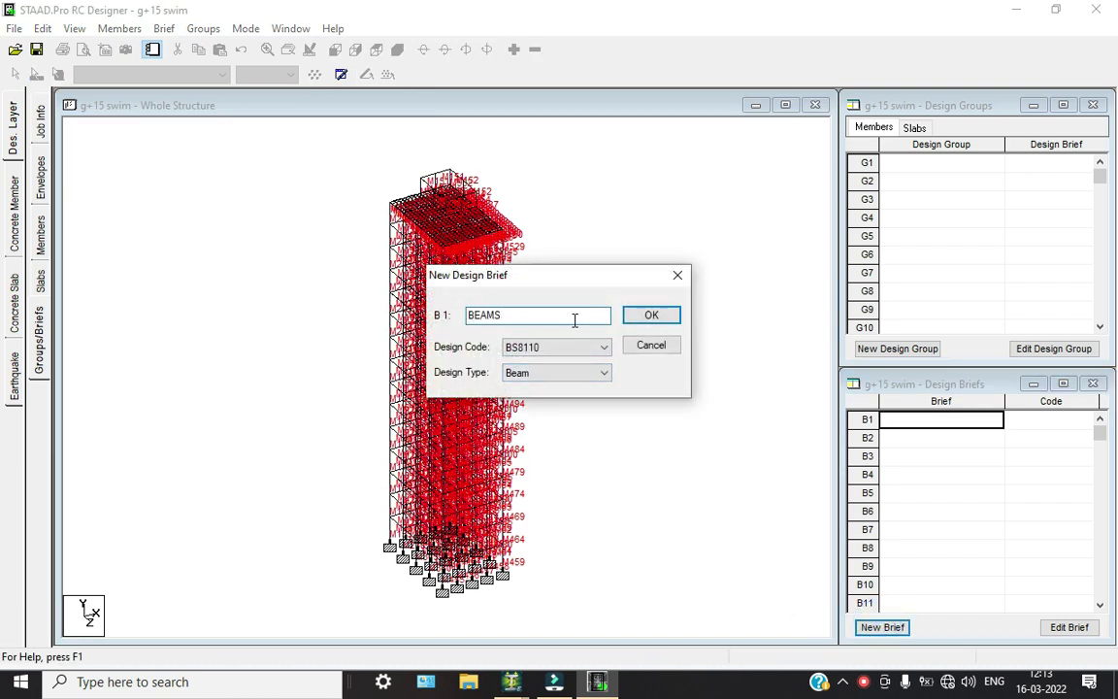
Name the brief BEAMS and set minimum main bars to 16 top, 12 bottom, 500 Grade.
{"action": "left_click", "coordinate": [641, 308]}
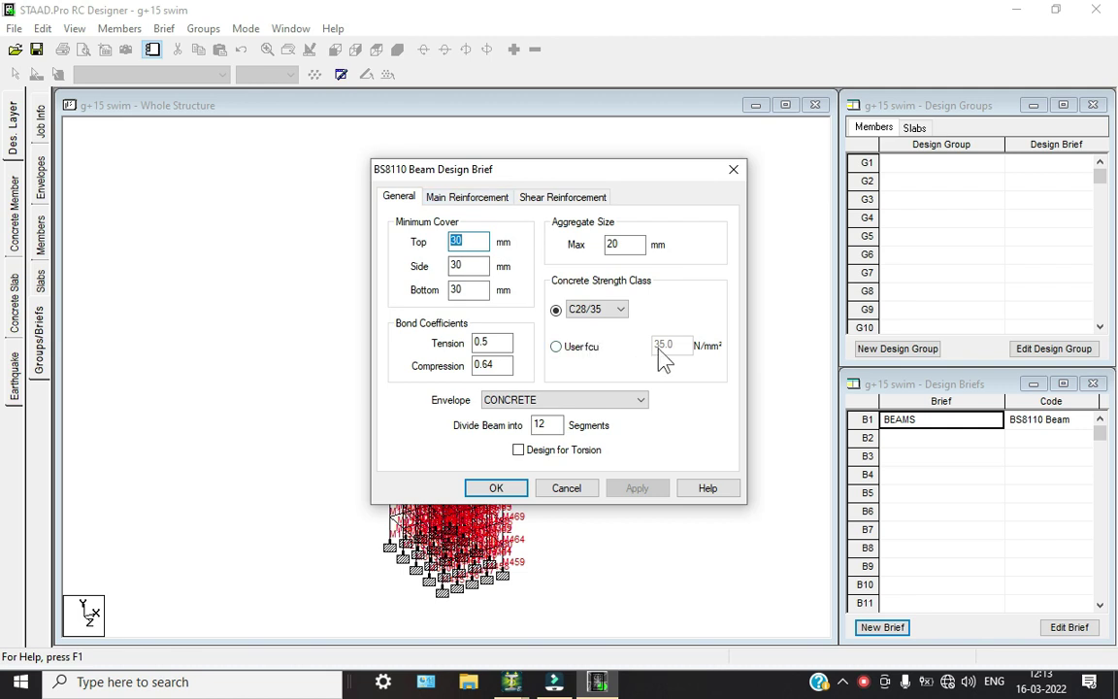
{"action": "left_click", "coordinate": [465, 197]}
{"action": "left_click", "coordinate": [519, 243]}
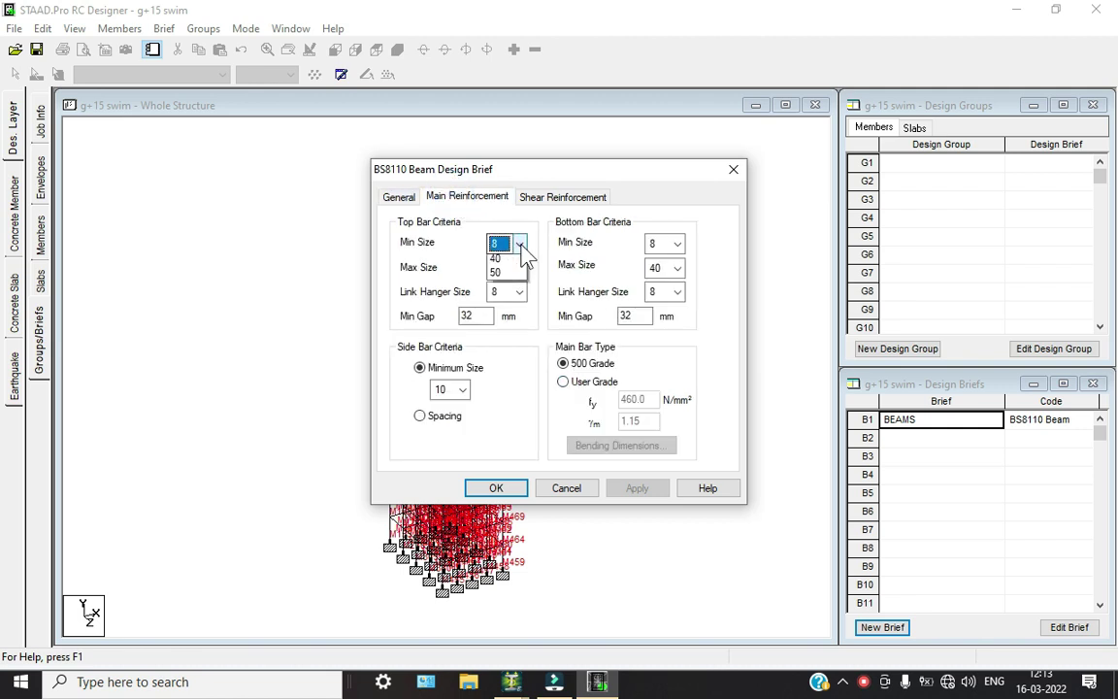
{"action": "left_click", "coordinate": [502, 318]}
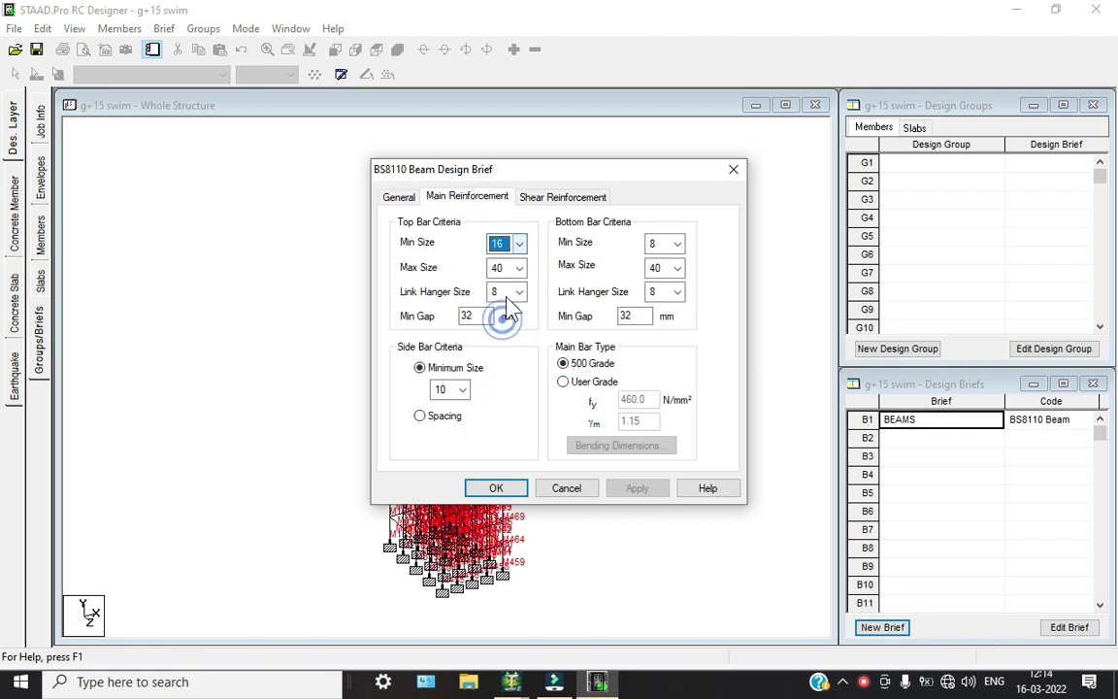
{"action": "left_click", "coordinate": [677, 244]}
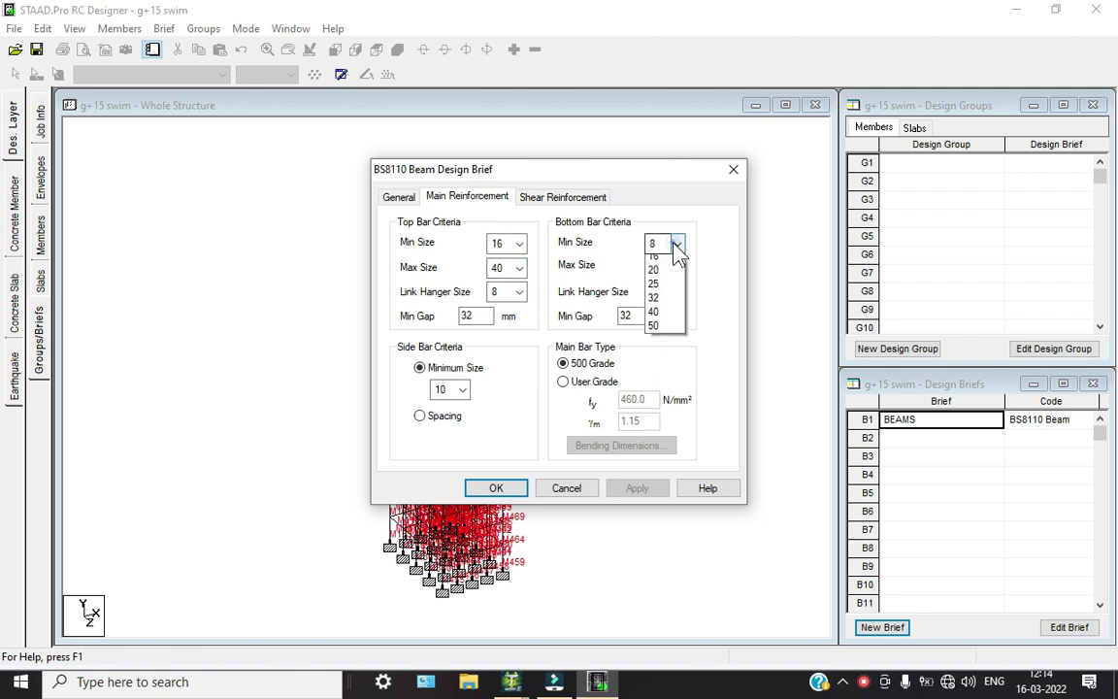
{"action": "left_click", "coordinate": [660, 289]}
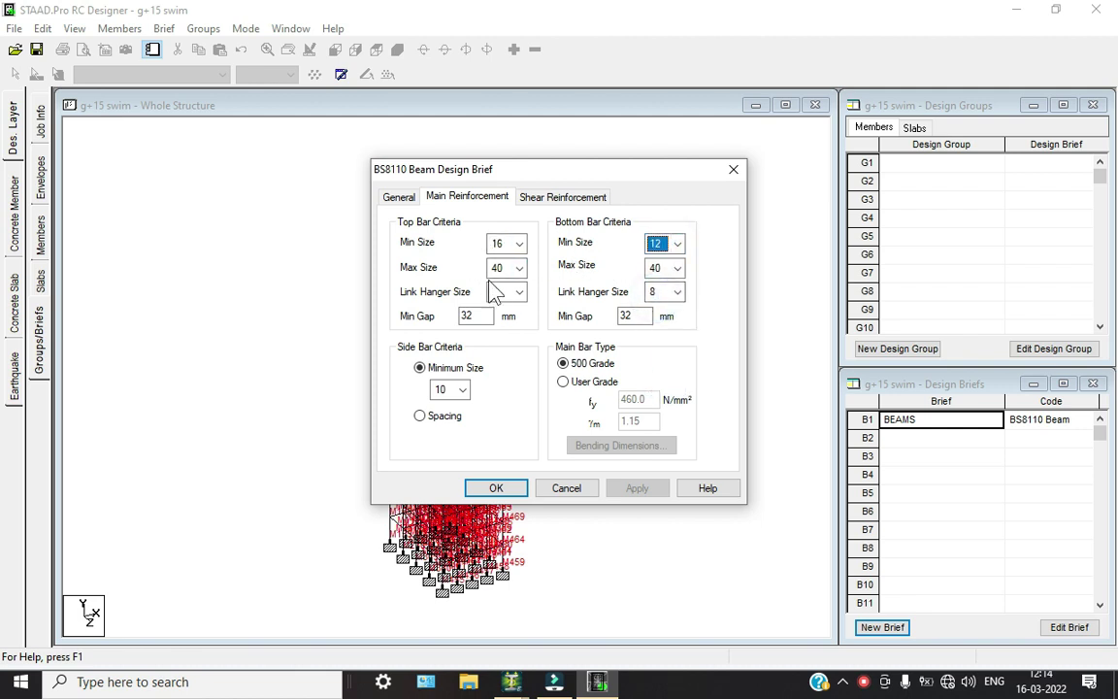
{"action": "left_click", "coordinate": [563, 382]}
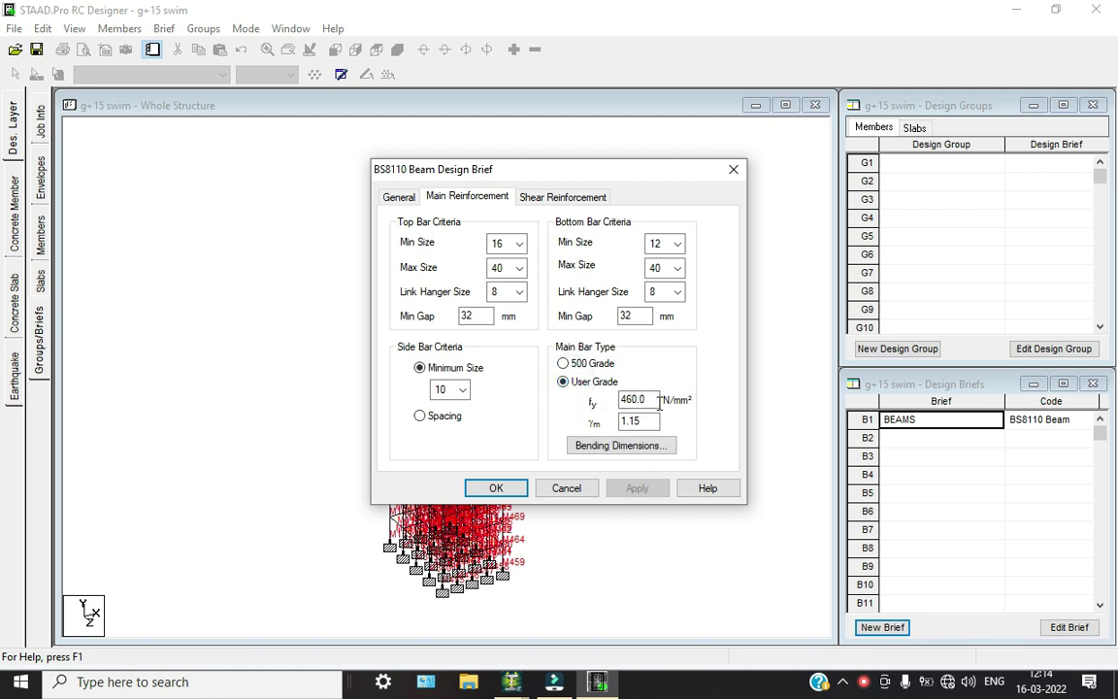
{"action": "left_click", "coordinate": [562, 363]}
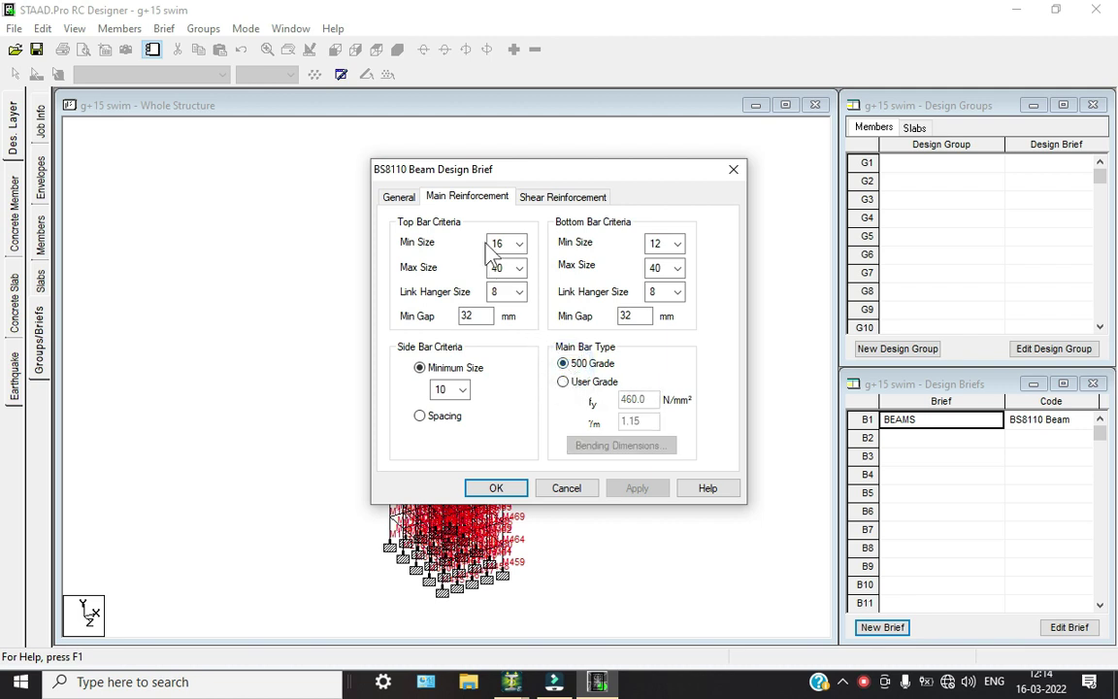
Design shear reinforcement at the column face and save the beam brief.
{"action": "left_click", "coordinate": [555, 197]}
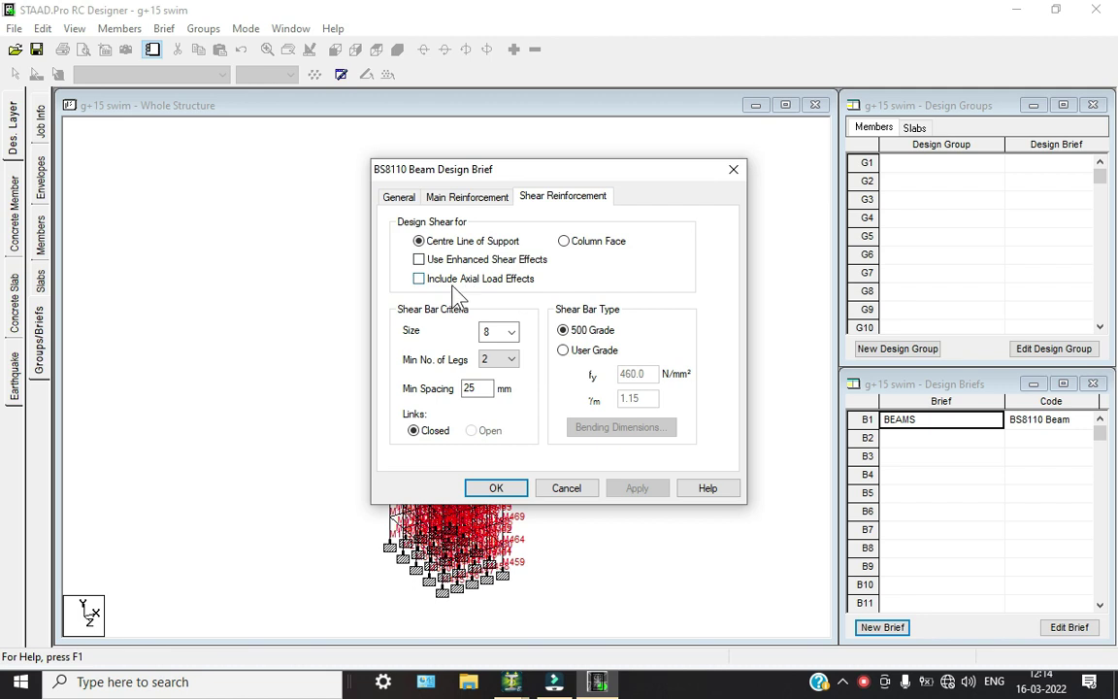
{"action": "left_click", "coordinate": [564, 241]}
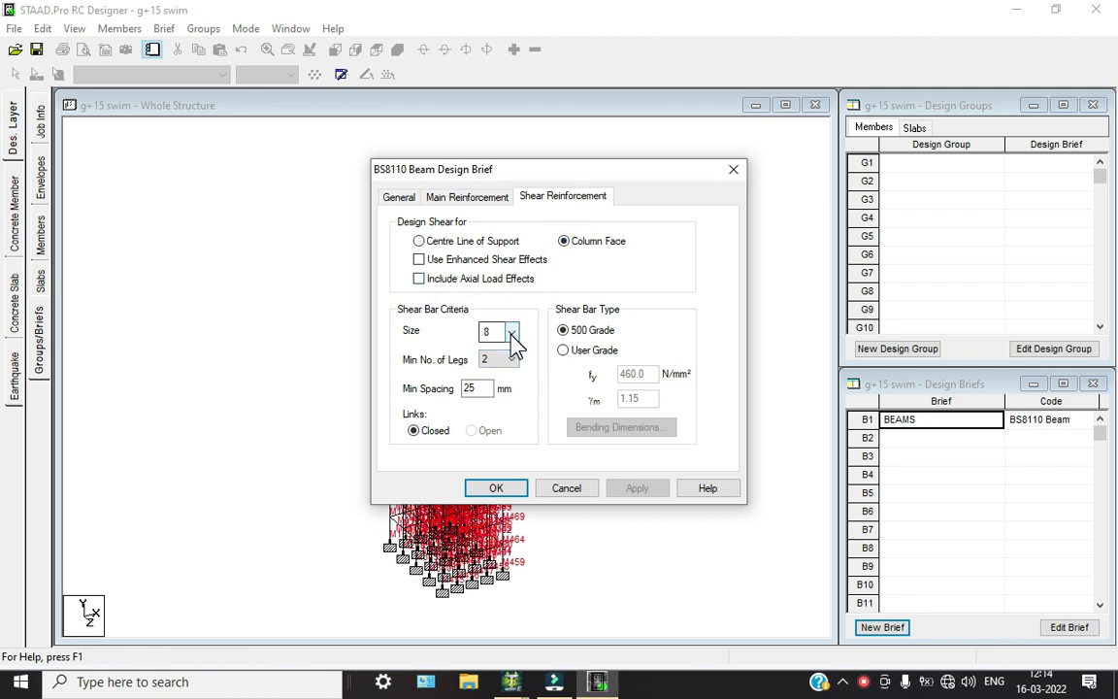
{"action": "left_click", "coordinate": [497, 488]}
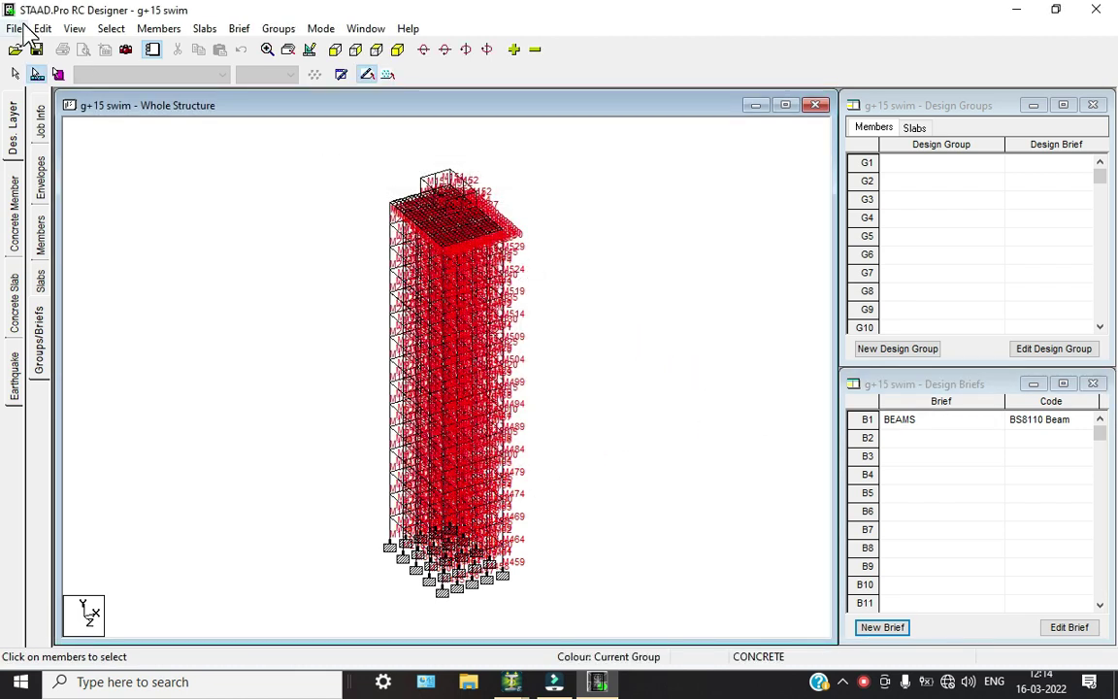
Switch to a front elevation, zoom in and clear any stray member selections.
{"action": "left_click", "coordinate": [337, 50]}
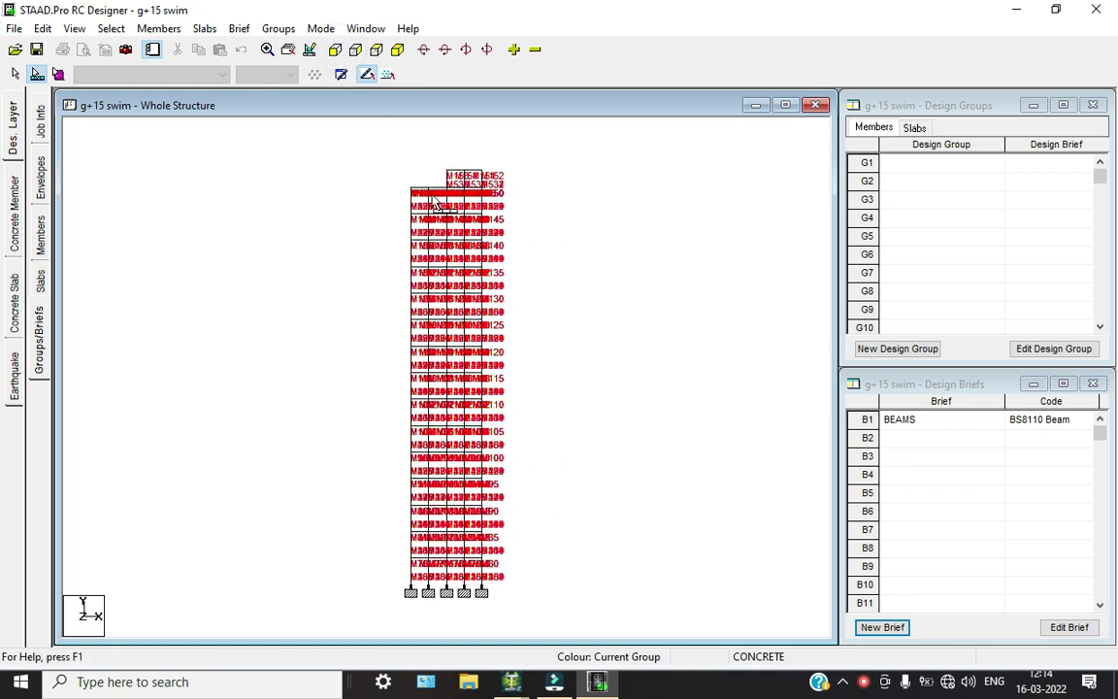
{"action": "scroll", "coordinate": [434, 200], "scroll_direction": "up", "scroll_amount": 1}
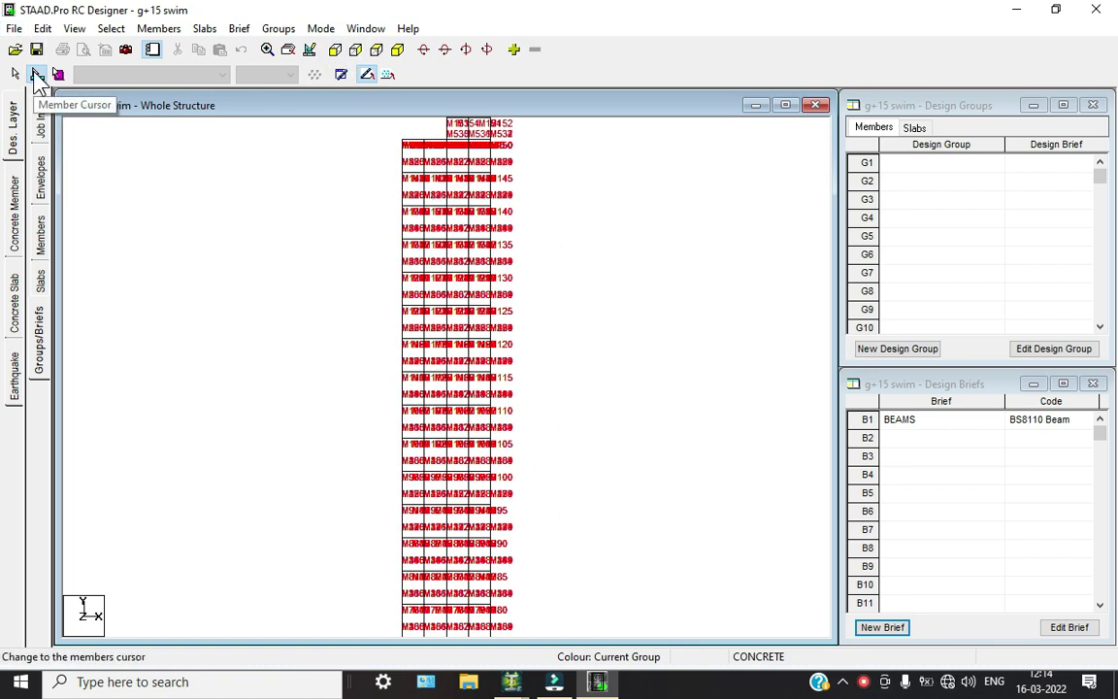
{"action": "left_click_drag", "start_coordinate": [372, 132], "coordinate": [568, 170]}
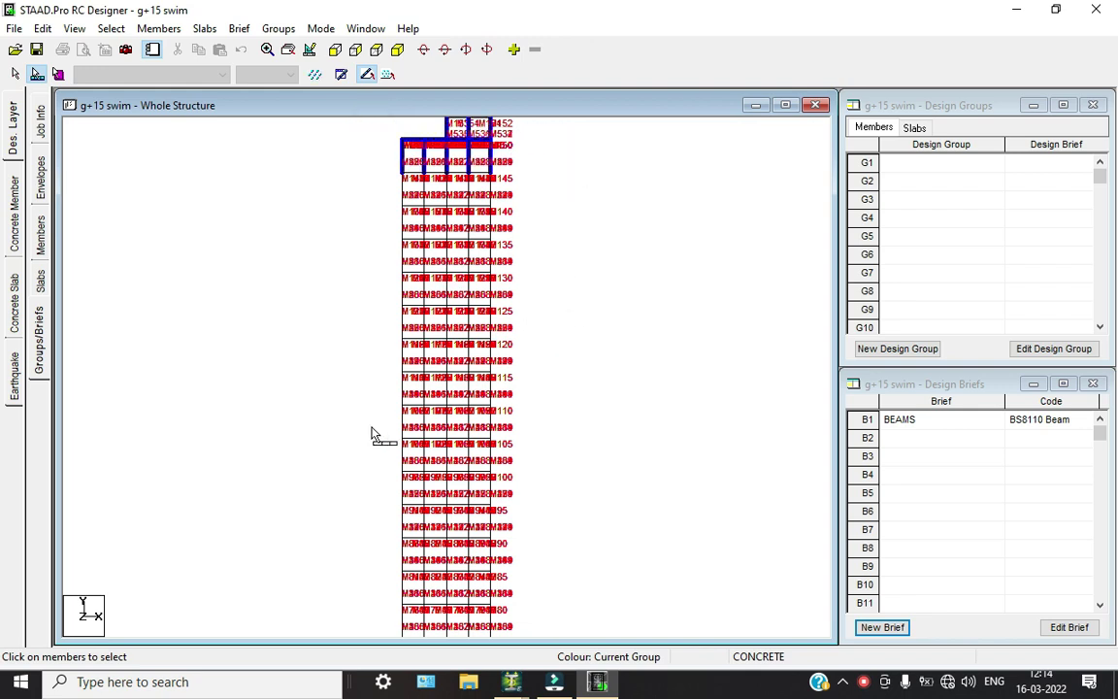
{"action": "left_click", "coordinate": [403, 238]}
{"action": "left_click", "coordinate": [291, 163]}
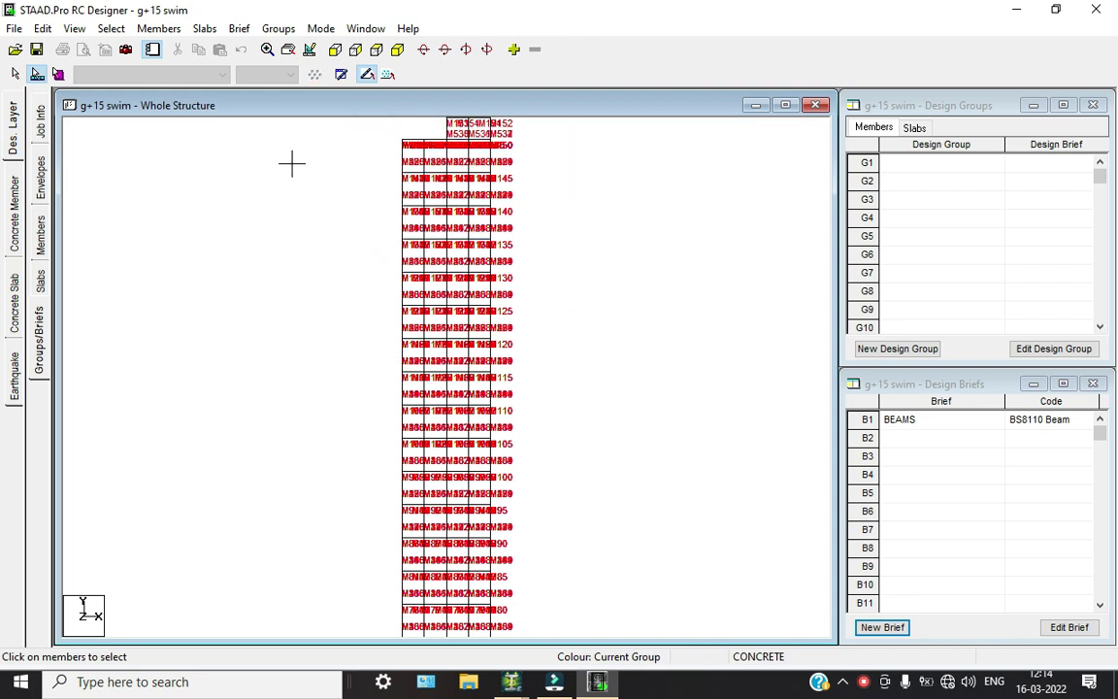
{"action": "scroll", "coordinate": [400, 298], "scroll_direction": "down", "scroll_amount": 1}
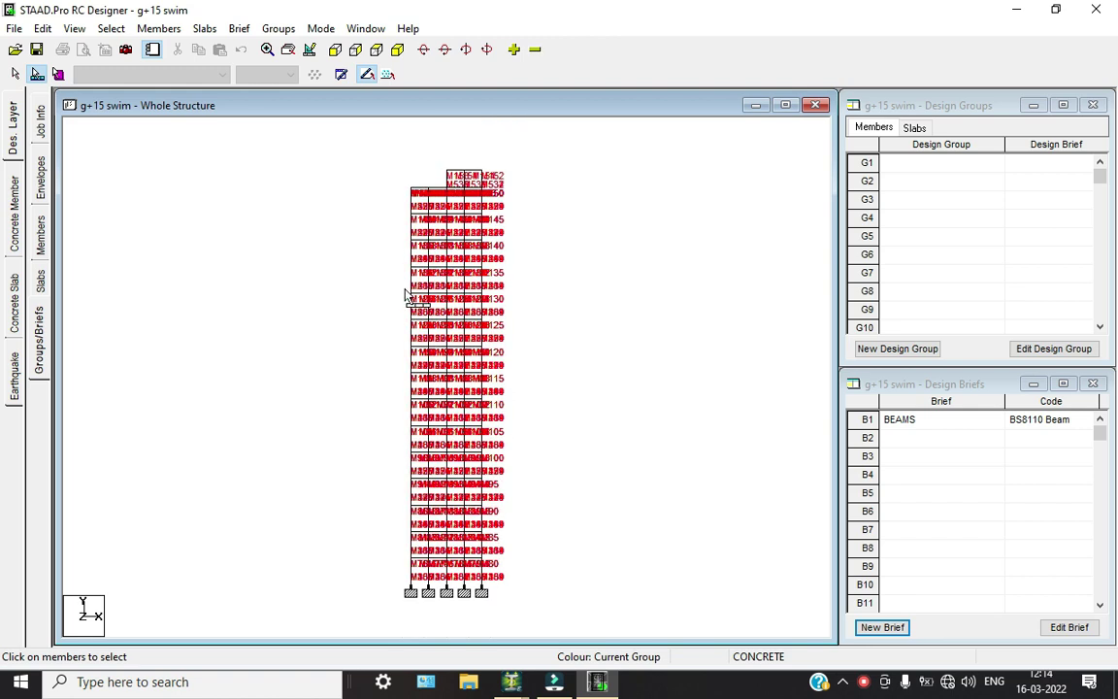
{"action": "left_click_drag", "start_coordinate": [395, 178], "coordinate": [449, 193]}
{"action": "left_click_drag", "start_coordinate": [520, 193], "coordinate": [508, 199]}
{"action": "left_click", "coordinate": [601, 187]}
Window-select the beams of several floors one after another in the front elevation.
{"action": "left_click_drag", "start_coordinate": [394, 209], "coordinate": [517, 218]}
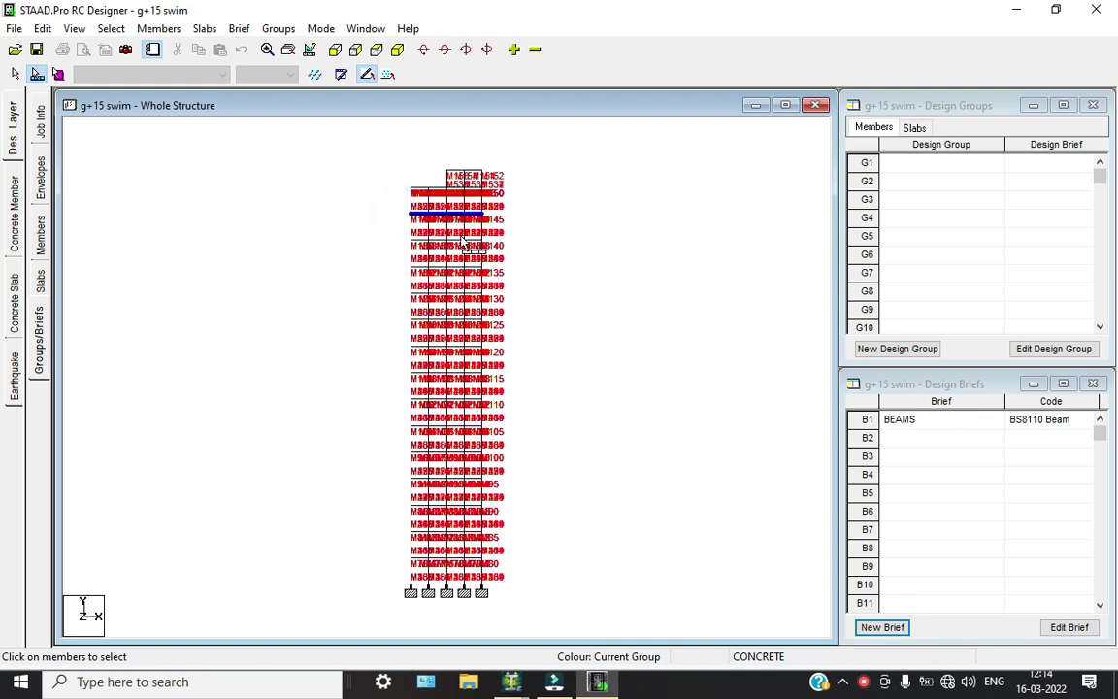
{"action": "left_click_drag", "start_coordinate": [381, 229], "coordinate": [485, 264]}
{"action": "left_click_drag", "start_coordinate": [387, 258], "coordinate": [460, 293]}
{"action": "left_click_drag", "start_coordinate": [388, 287], "coordinate": [506, 319]}
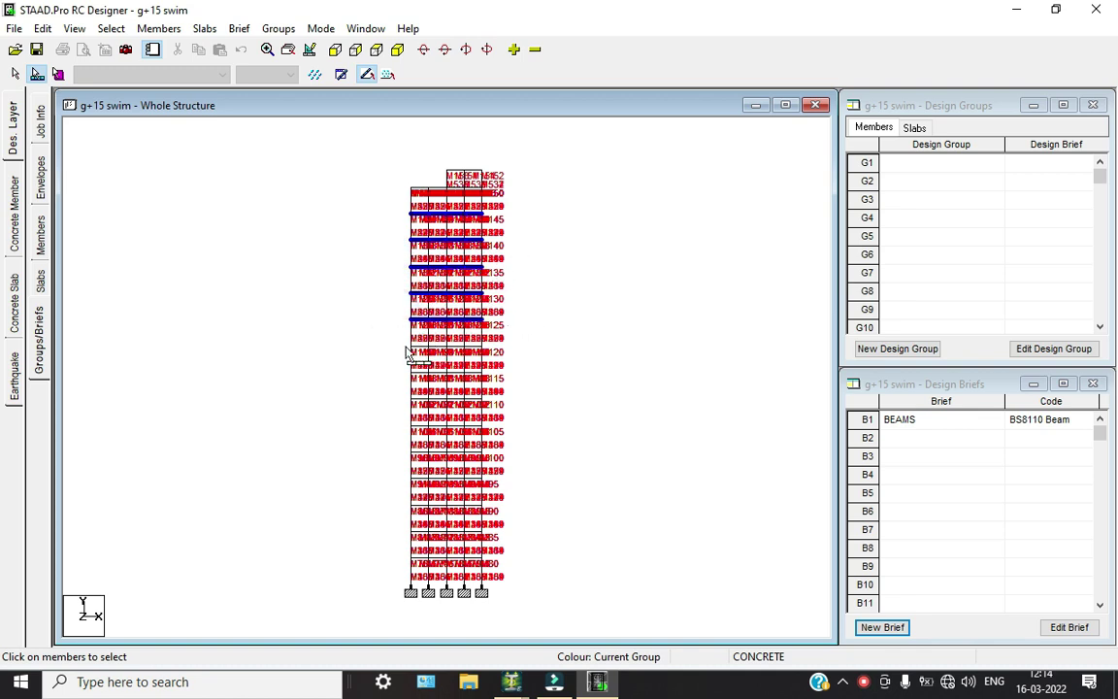
{"action": "left_click_drag", "start_coordinate": [381, 338], "coordinate": [514, 364]}
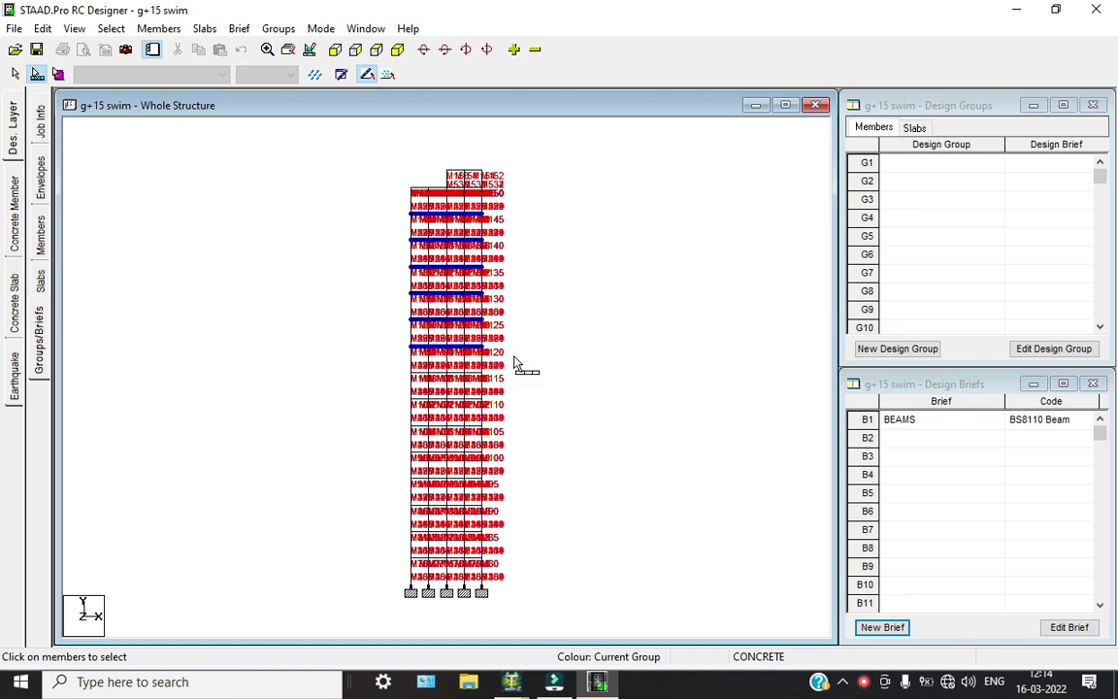
{"action": "left_click_drag", "start_coordinate": [387, 363], "coordinate": [515, 394]}
{"action": "left_click_drag", "start_coordinate": [394, 394], "coordinate": [495, 398]}
{"action": "left_click_drag", "start_coordinate": [377, 360], "coordinate": [502, 380]}
Clear the selection, then window-select the beam rows of the six floors below the roof.
{"action": "left_click", "coordinate": [578, 397]}
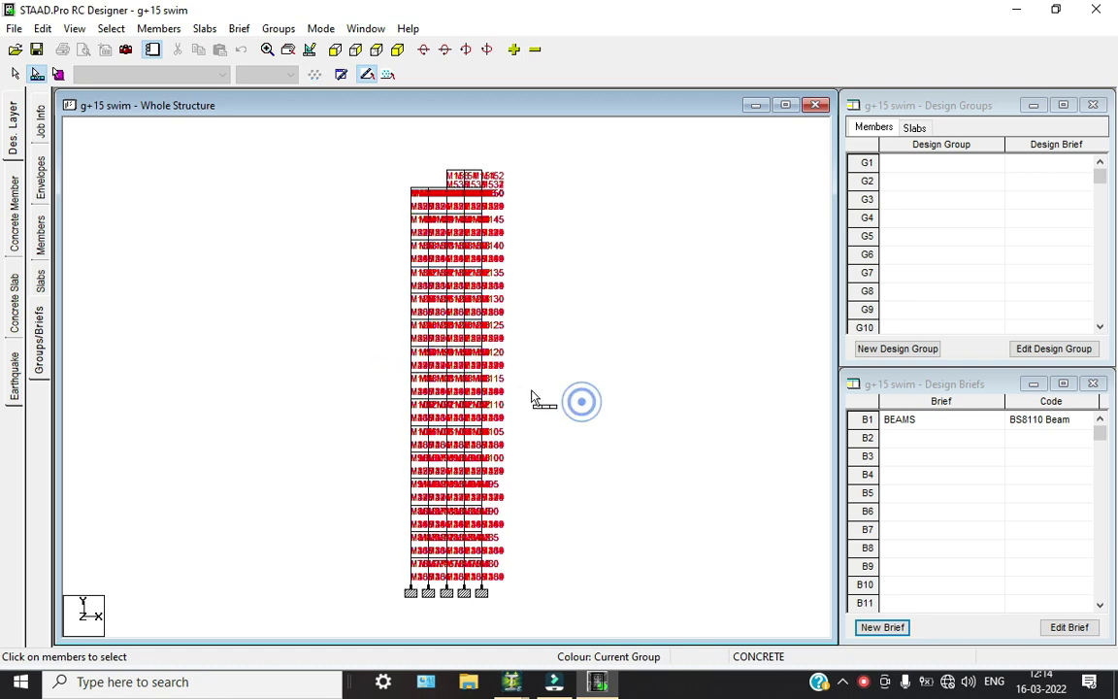
{"action": "scroll", "coordinate": [454, 378], "scroll_direction": "up", "scroll_amount": 1}
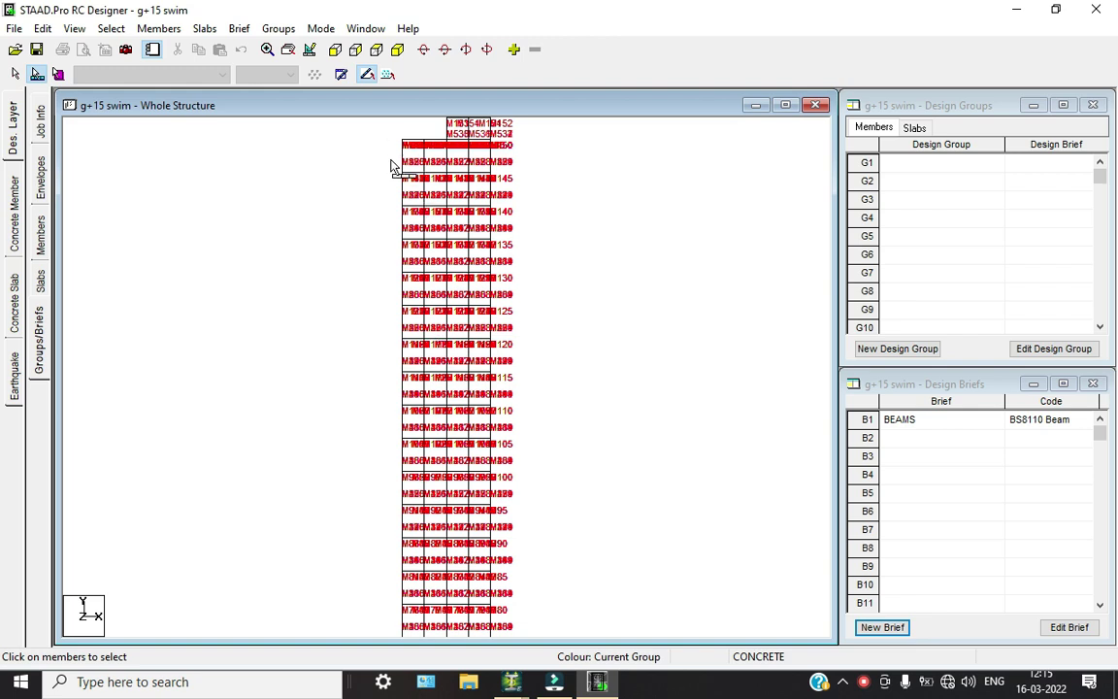
{"action": "left_click_drag", "start_coordinate": [381, 170], "coordinate": [544, 191]}
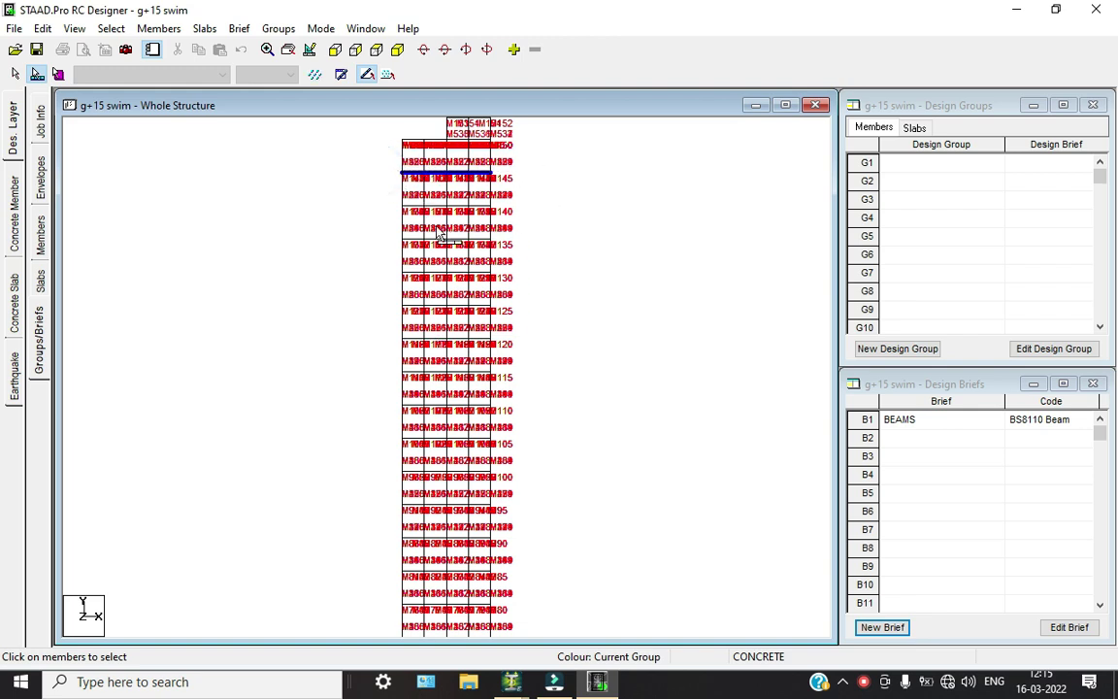
{"action": "left_click_drag", "start_coordinate": [381, 199], "coordinate": [529, 211]}
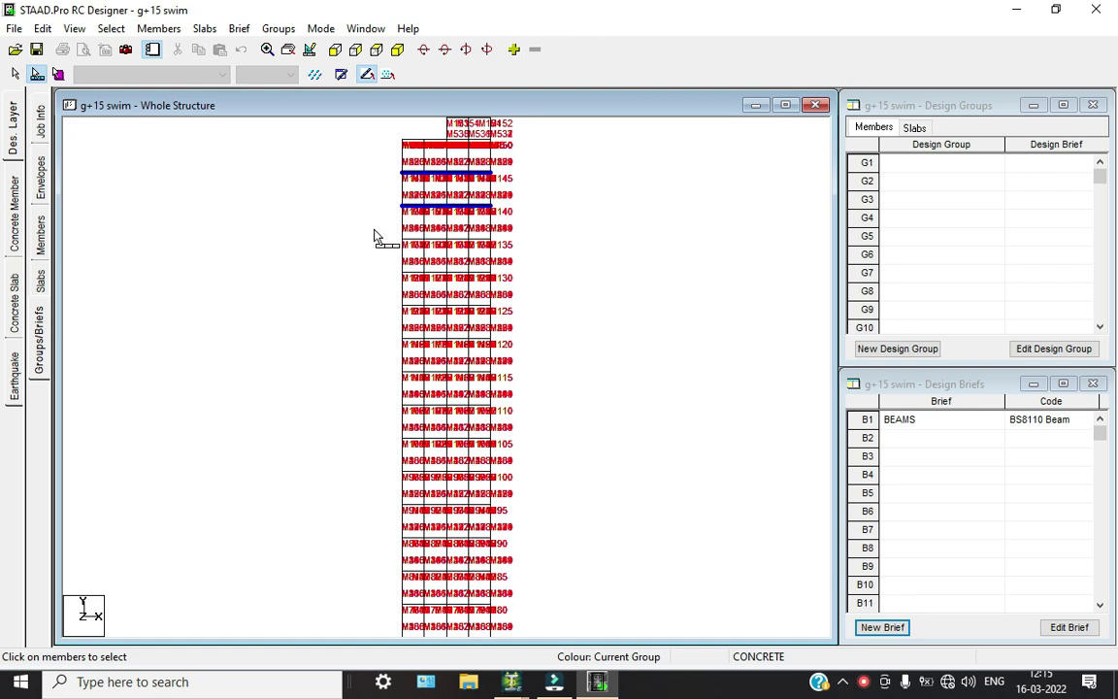
{"action": "left_click_drag", "start_coordinate": [374, 229], "coordinate": [527, 251]}
{"action": "left_click_drag", "start_coordinate": [382, 268], "coordinate": [520, 287]}
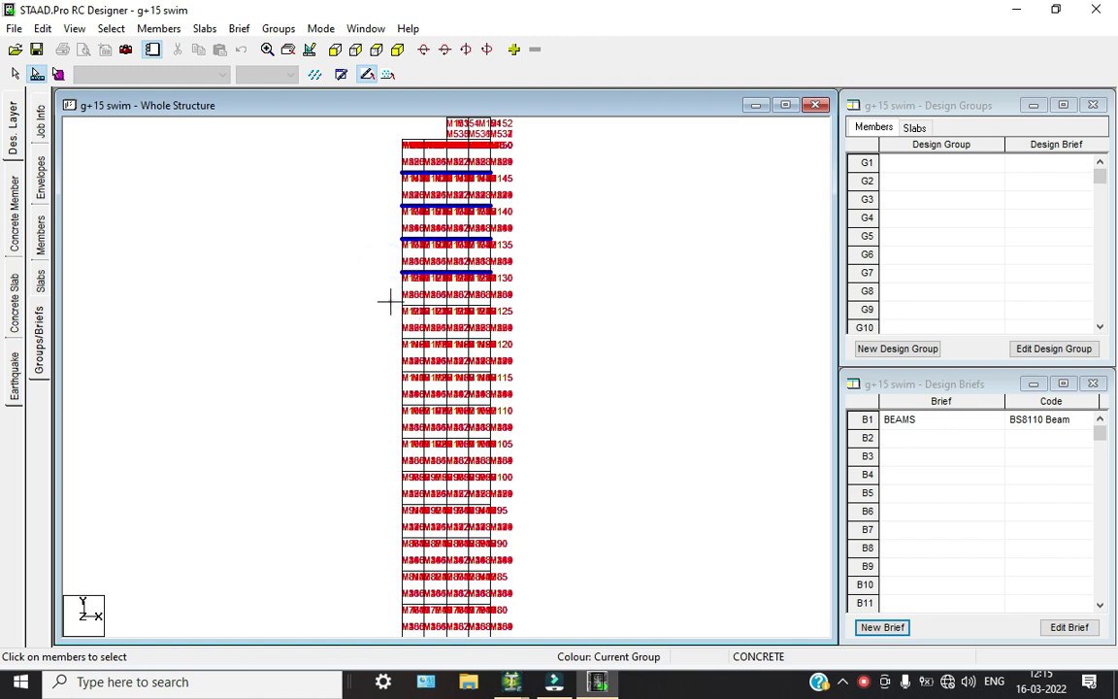
{"action": "left_click_drag", "start_coordinate": [394, 305], "coordinate": [473, 335]}
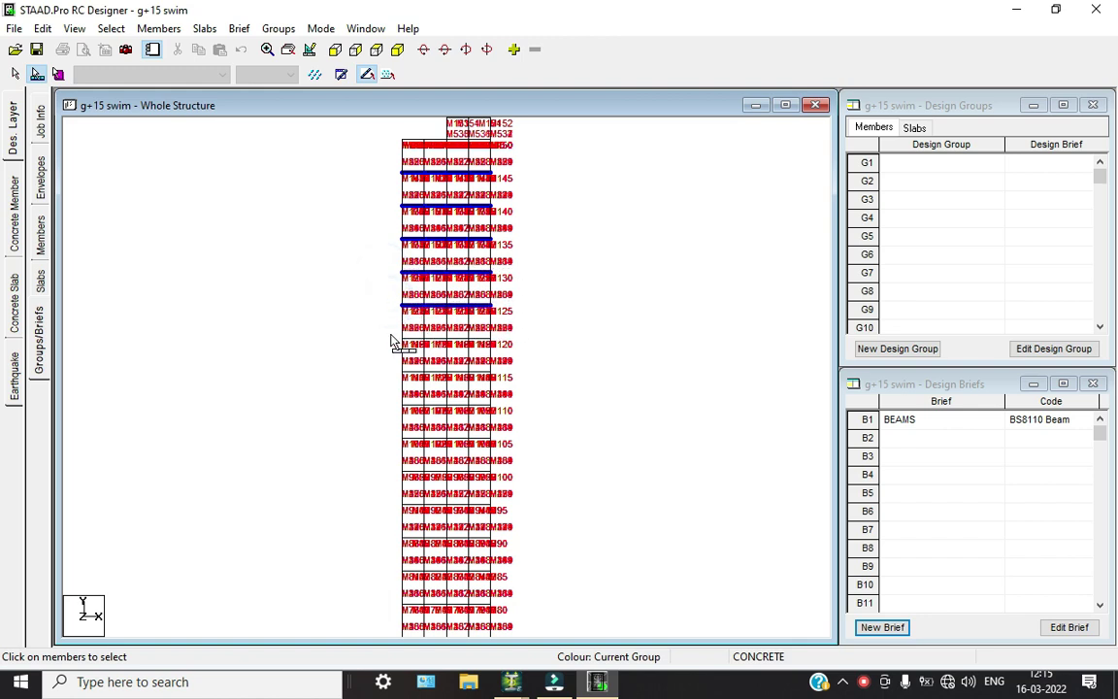
{"action": "left_click_drag", "start_coordinate": [384, 333], "coordinate": [518, 378]}
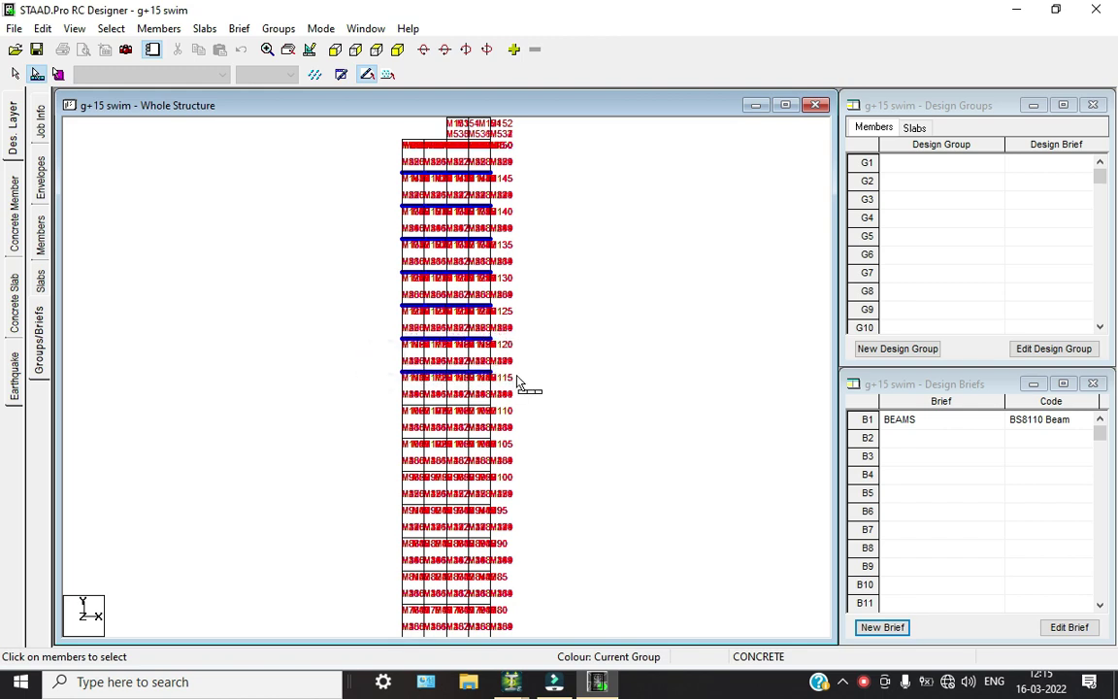
Add beam rows 110, 105, 100, 95, 90, 85 and 80, plus the top-level and roof beams.
{"action": "left_click_drag", "start_coordinate": [386, 399], "coordinate": [519, 412]}
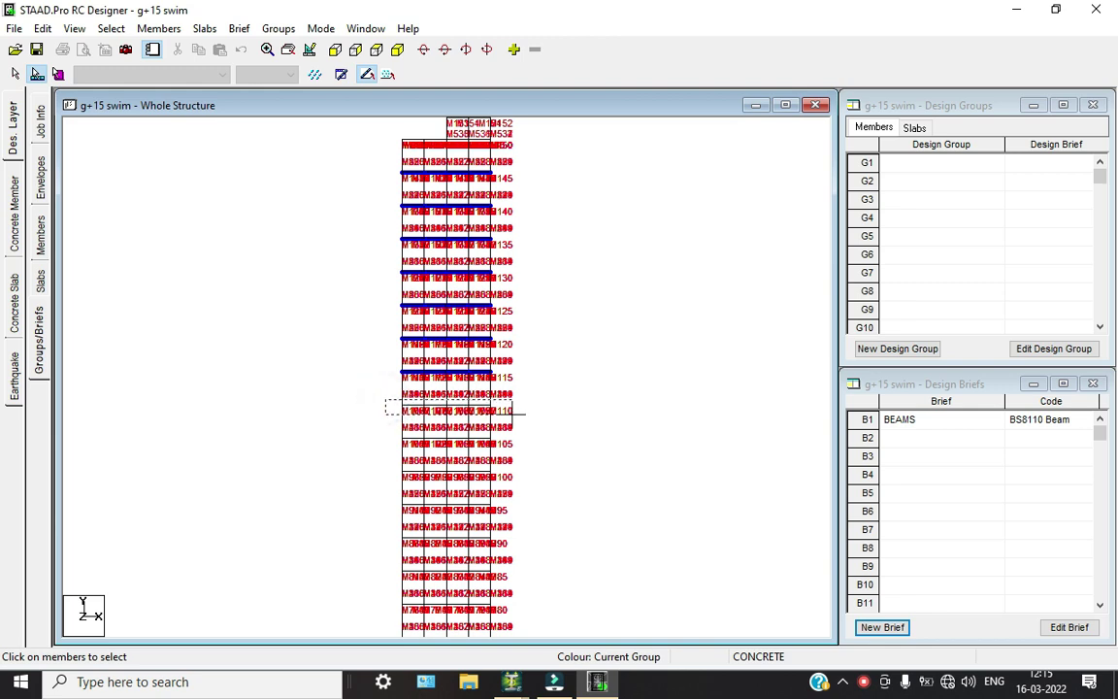
{"action": "left_click_drag", "start_coordinate": [381, 427], "coordinate": [510, 451]}
{"action": "left_click_drag", "start_coordinate": [388, 462], "coordinate": [524, 476]}
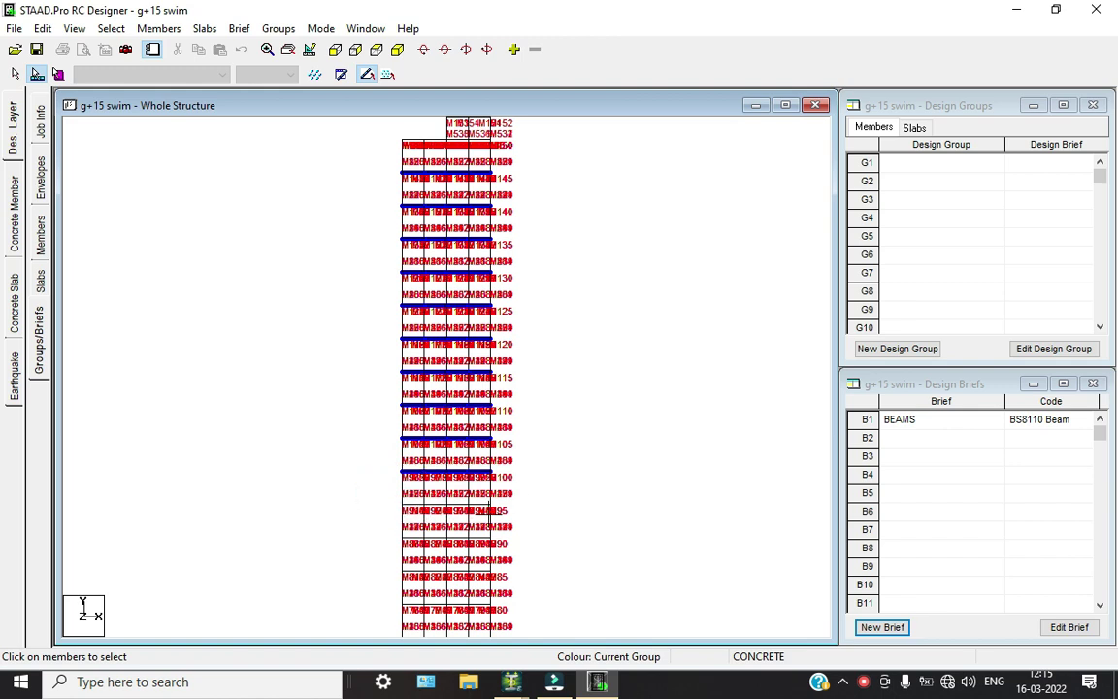
{"action": "left_click_drag", "start_coordinate": [381, 492], "coordinate": [527, 522]}
{"action": "left_click_drag", "start_coordinate": [386, 529], "coordinate": [524, 548]}
{"action": "left_click_drag", "start_coordinate": [379, 567], "coordinate": [518, 575]}
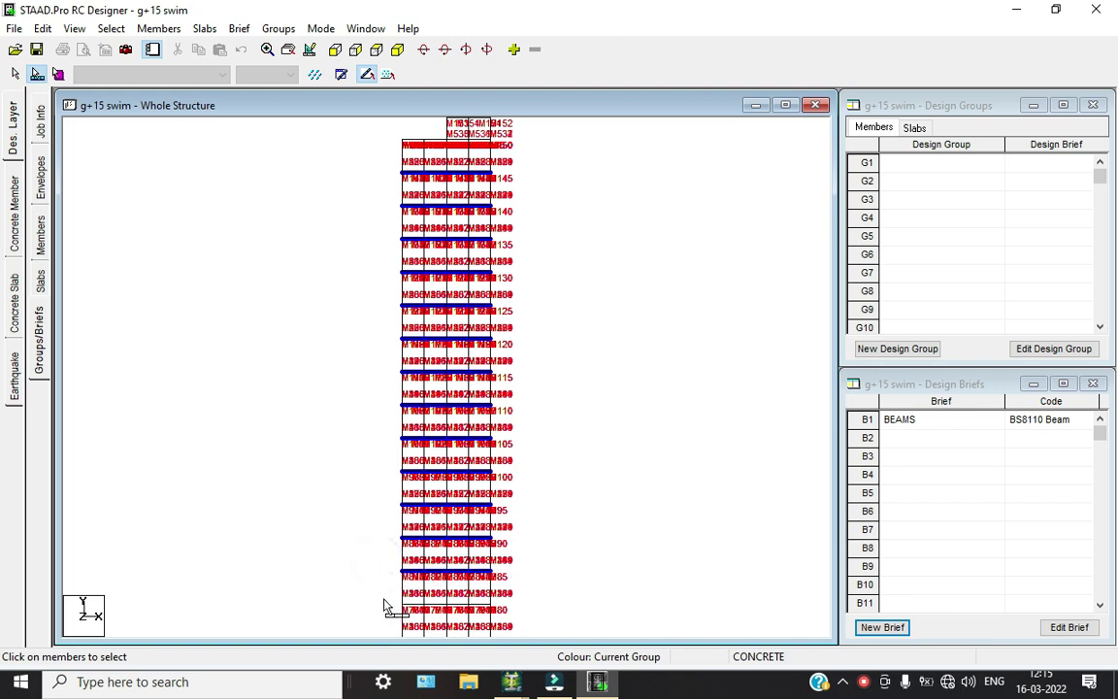
{"action": "left_click_drag", "start_coordinate": [383, 599], "coordinate": [514, 619]}
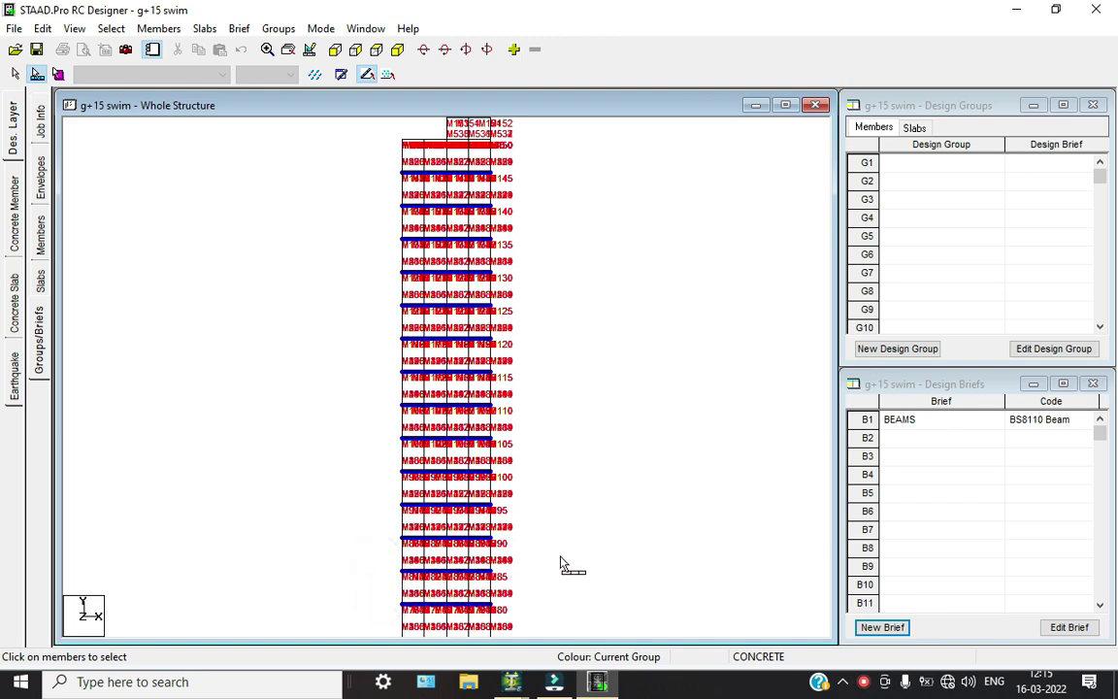
{"action": "scroll", "coordinate": [559, 564], "scroll_direction": "down", "scroll_amount": 1}
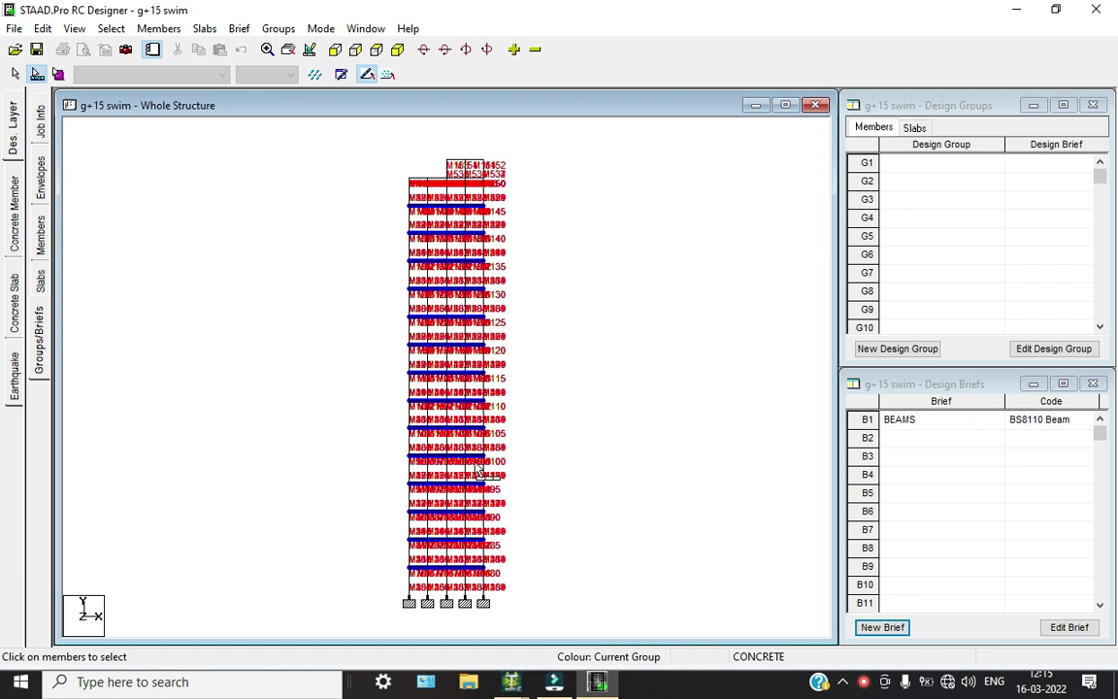
{"action": "left_click_drag", "start_coordinate": [380, 175], "coordinate": [560, 187]}
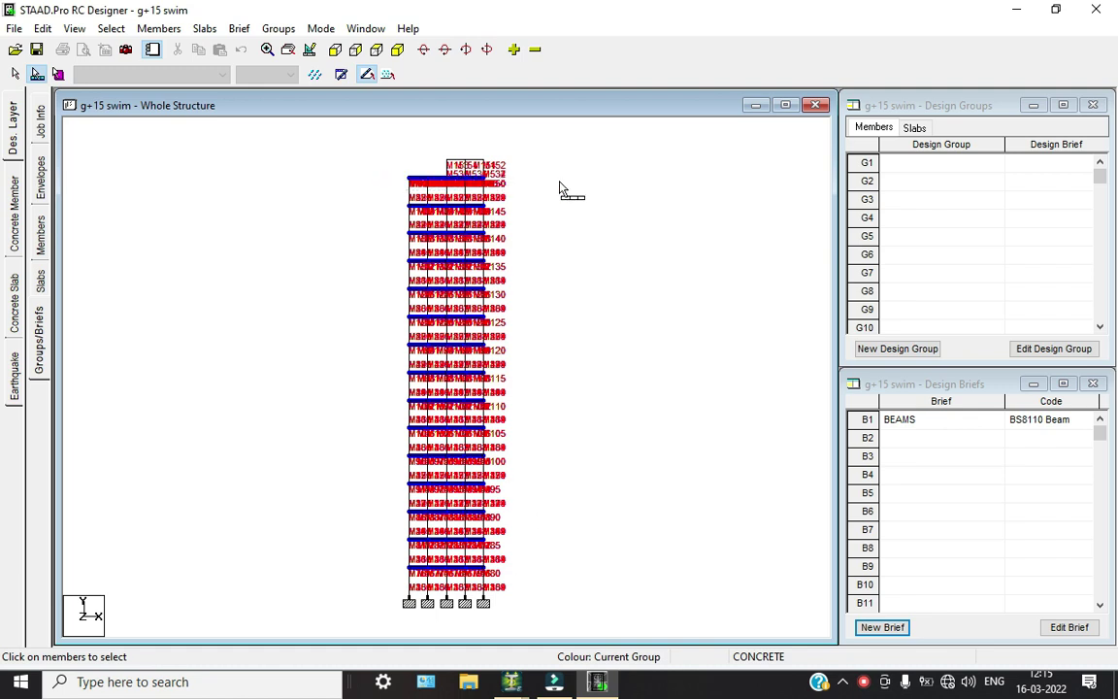
{"action": "left_click_drag", "start_coordinate": [429, 145], "coordinate": [512, 165]}
Create Design Group 1 with the BEAMS brief for the selected beams, keeping member M1.
{"action": "left_click", "coordinate": [900, 348]}
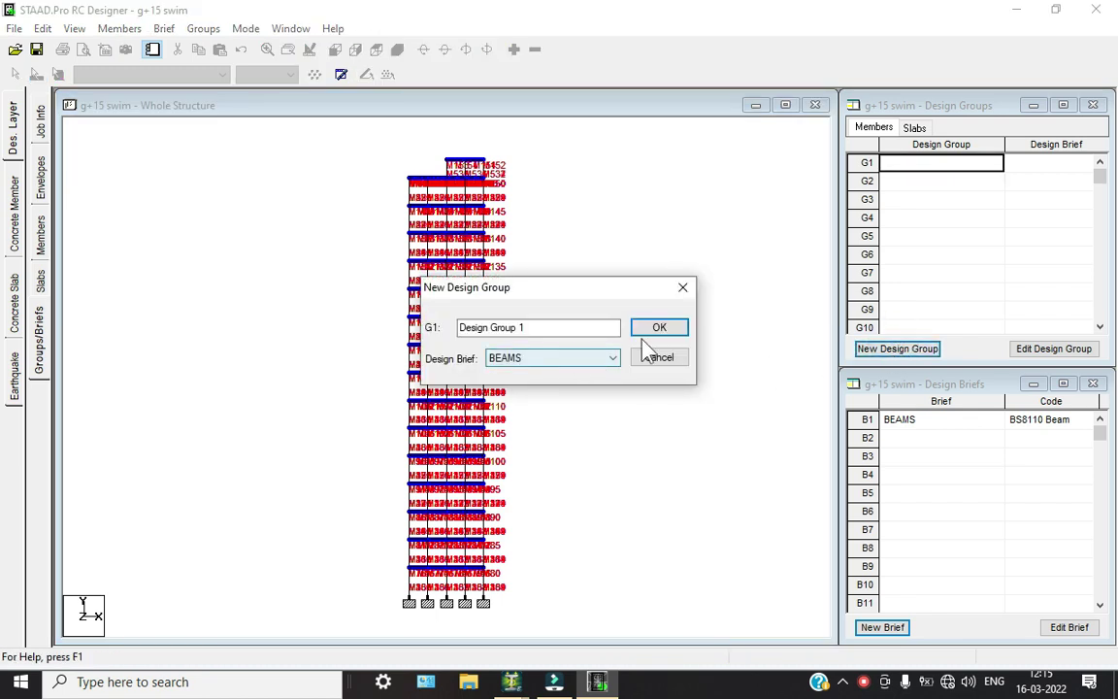
{"action": "left_click", "coordinate": [644, 333]}
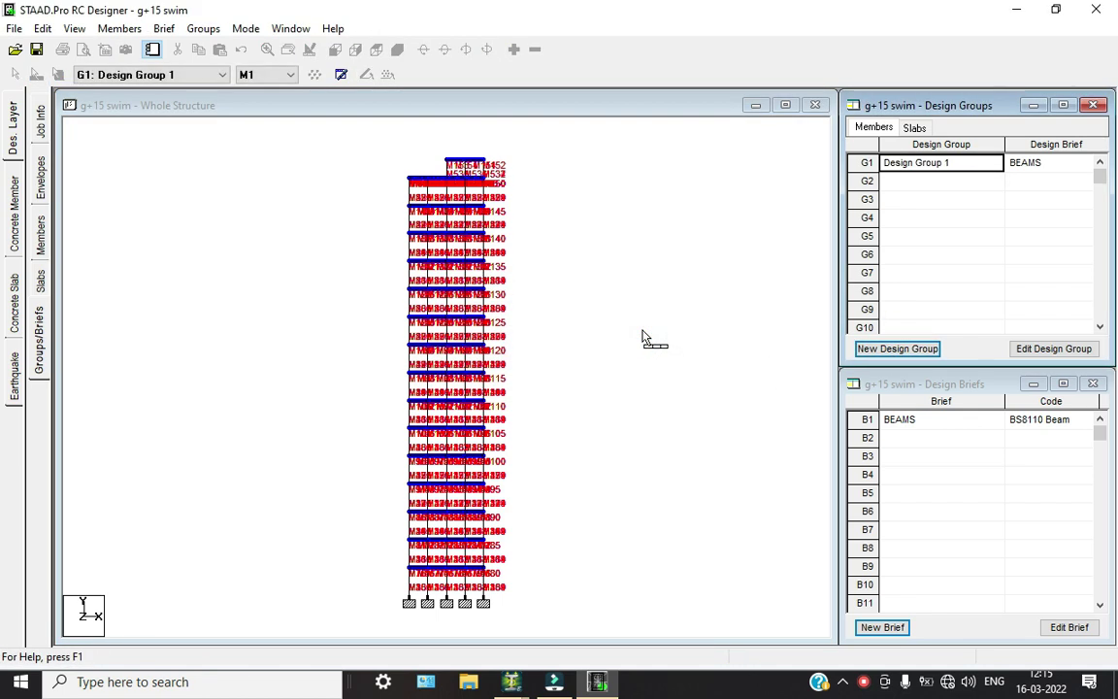
{"action": "left_click", "coordinate": [288, 74]}
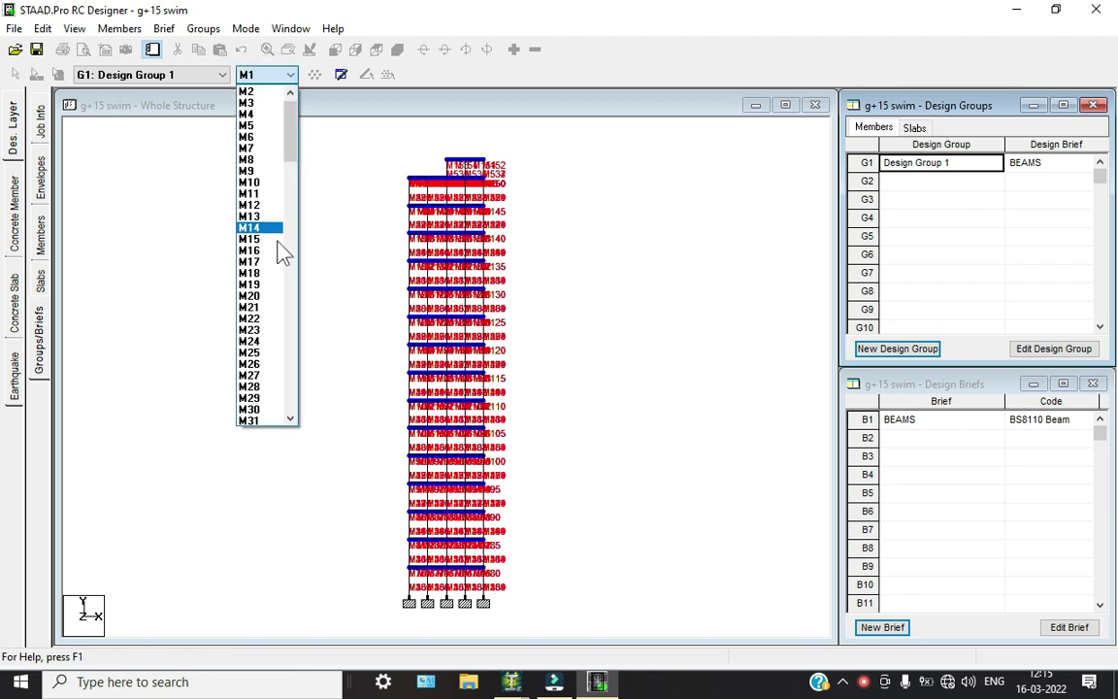
{"action": "scroll", "coordinate": [238, 233], "scroll_direction": "down", "scroll_amount": 2}
{"action": "left_click", "coordinate": [308, 164]}
Show the whole structure in a 3-D isometric view.
{"action": "left_click", "coordinate": [263, 202]}
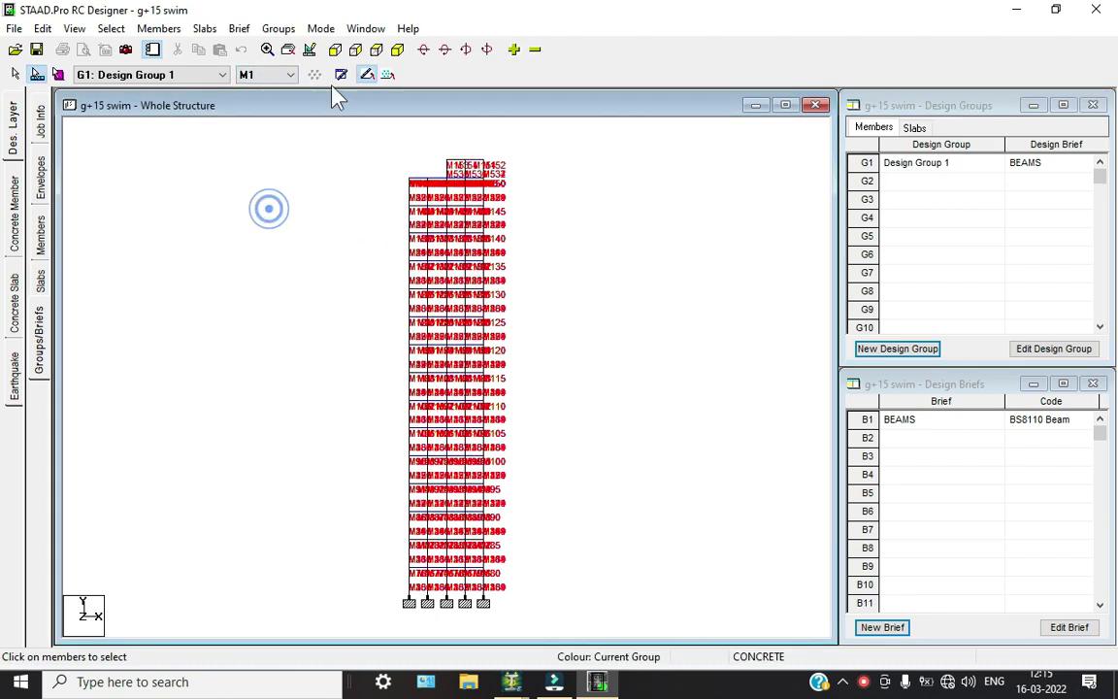
{"action": "left_click", "coordinate": [397, 50]}
{"action": "left_click", "coordinate": [685, 373]}
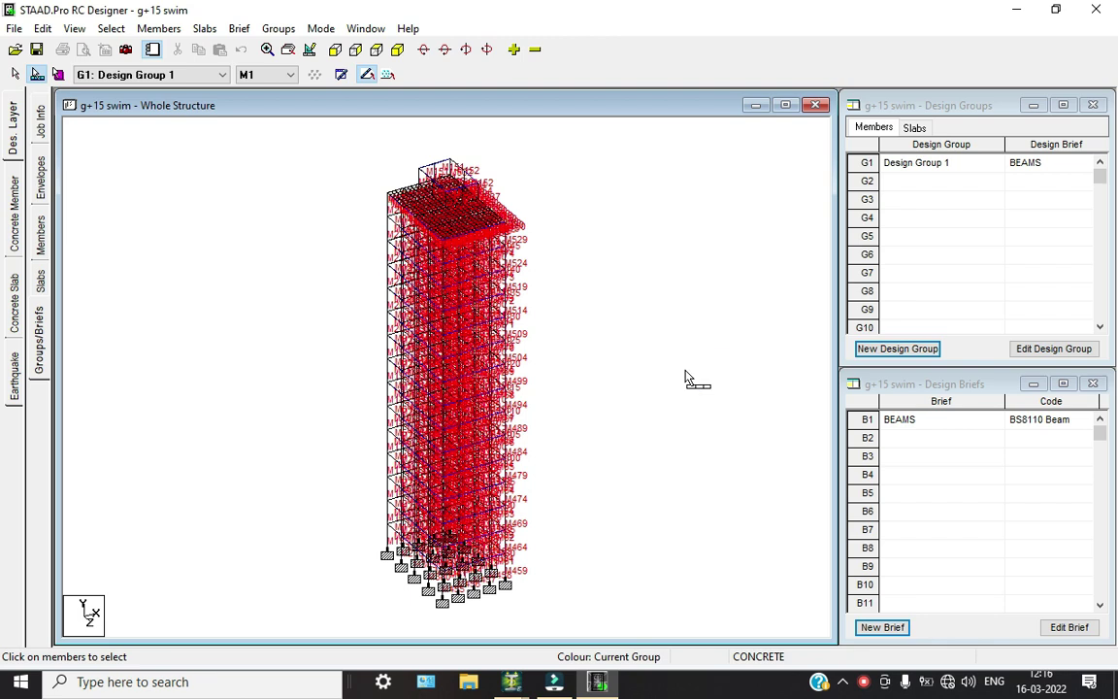
Run the concrete member design on Design Group 1 and review the beam design brief.
{"action": "left_click", "coordinate": [15, 199]}
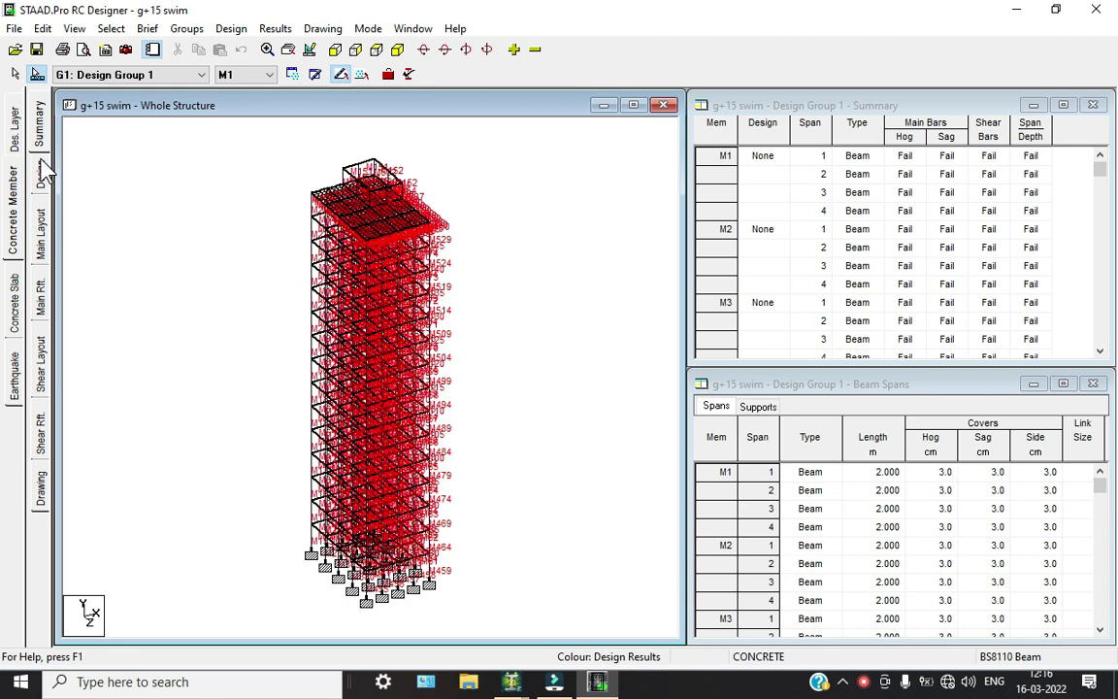
{"action": "left_click", "coordinate": [40, 151]}
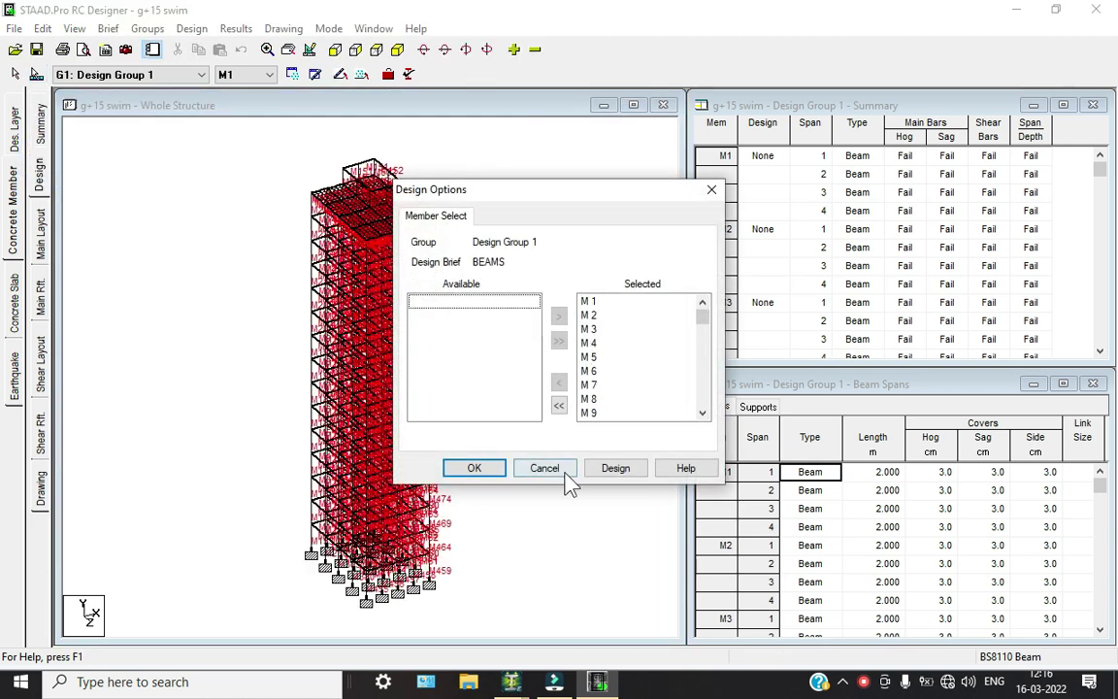
{"action": "left_click", "coordinate": [612, 475]}
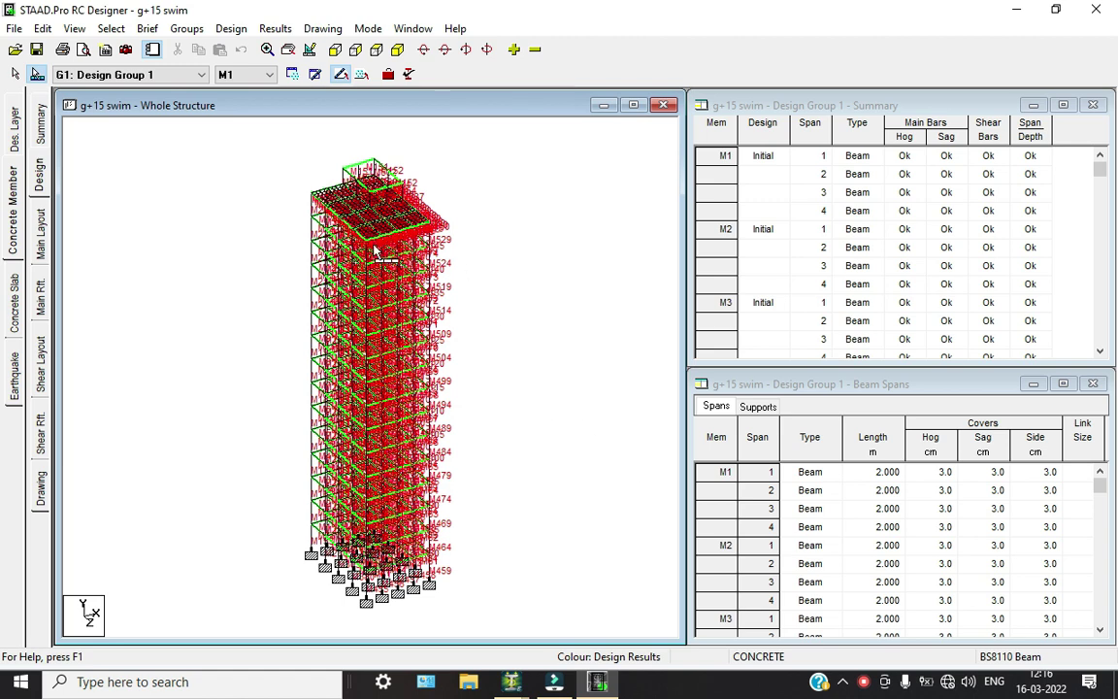
{"action": "left_click", "coordinate": [388, 75]}
{"action": "left_click", "coordinate": [730, 145]}
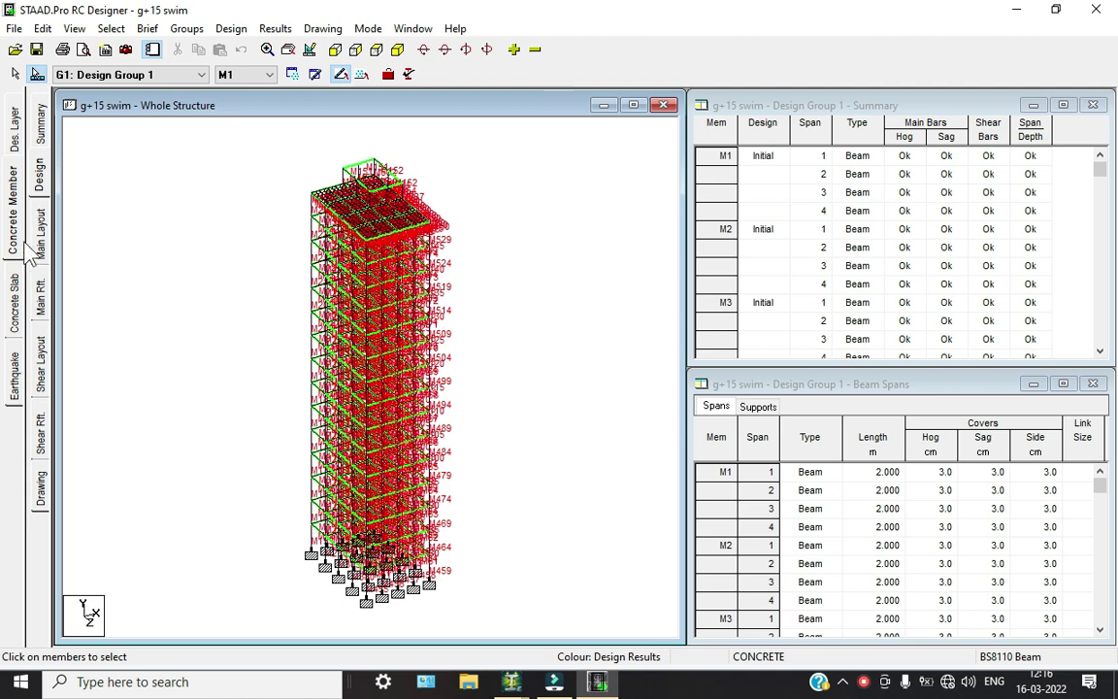
Attempt a concrete slab design, dismiss the no-design-slab error and cancel the design options.
{"action": "left_click", "coordinate": [13, 308]}
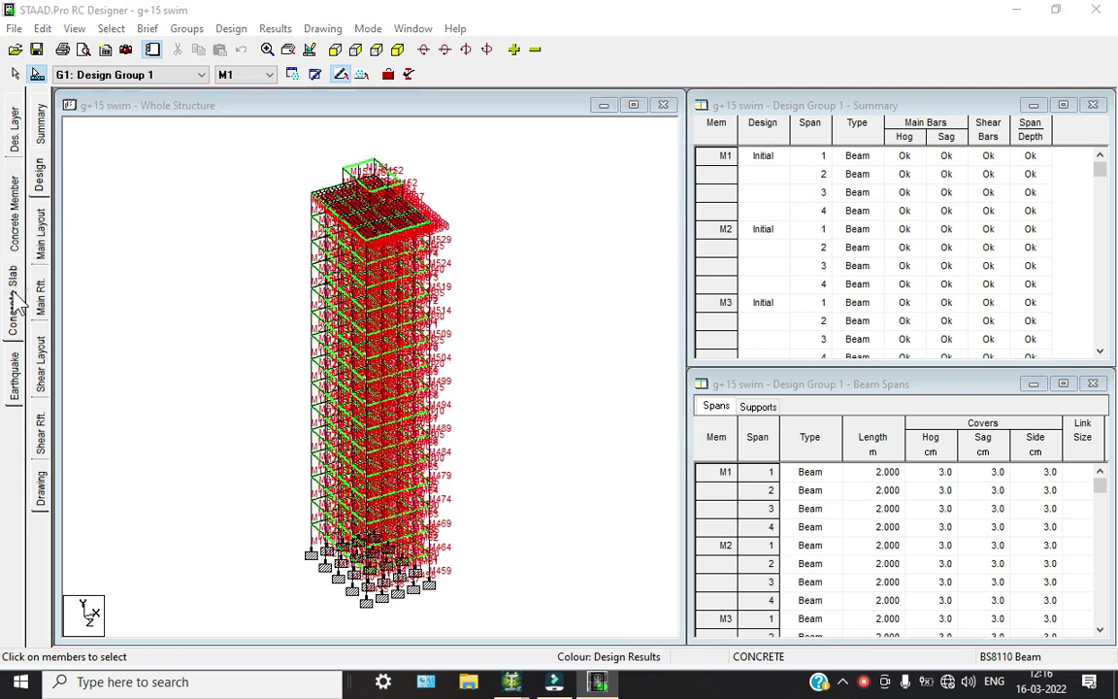
{"action": "left_click", "coordinate": [615, 389]}
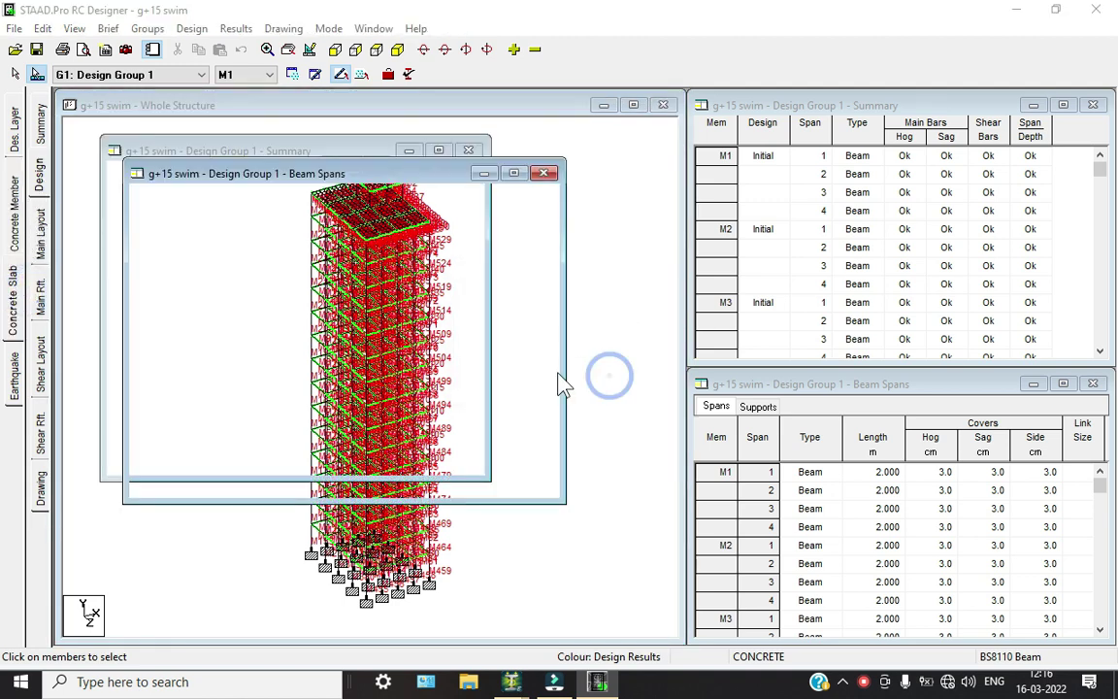
{"action": "left_click", "coordinate": [561, 471]}
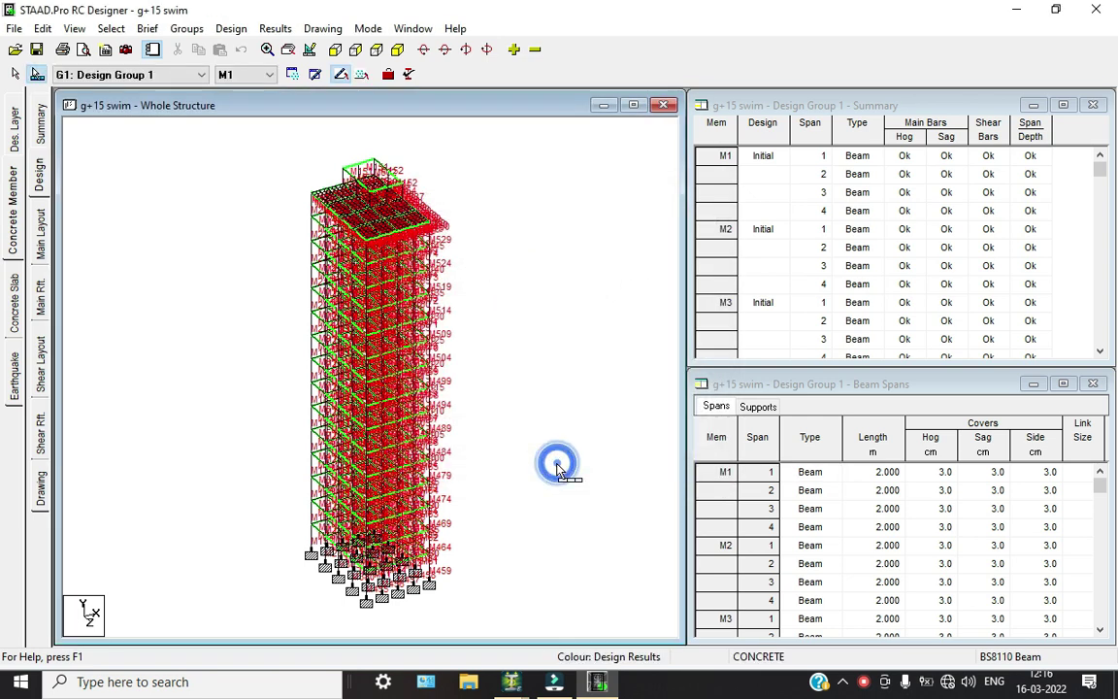
{"action": "left_click", "coordinate": [187, 236]}
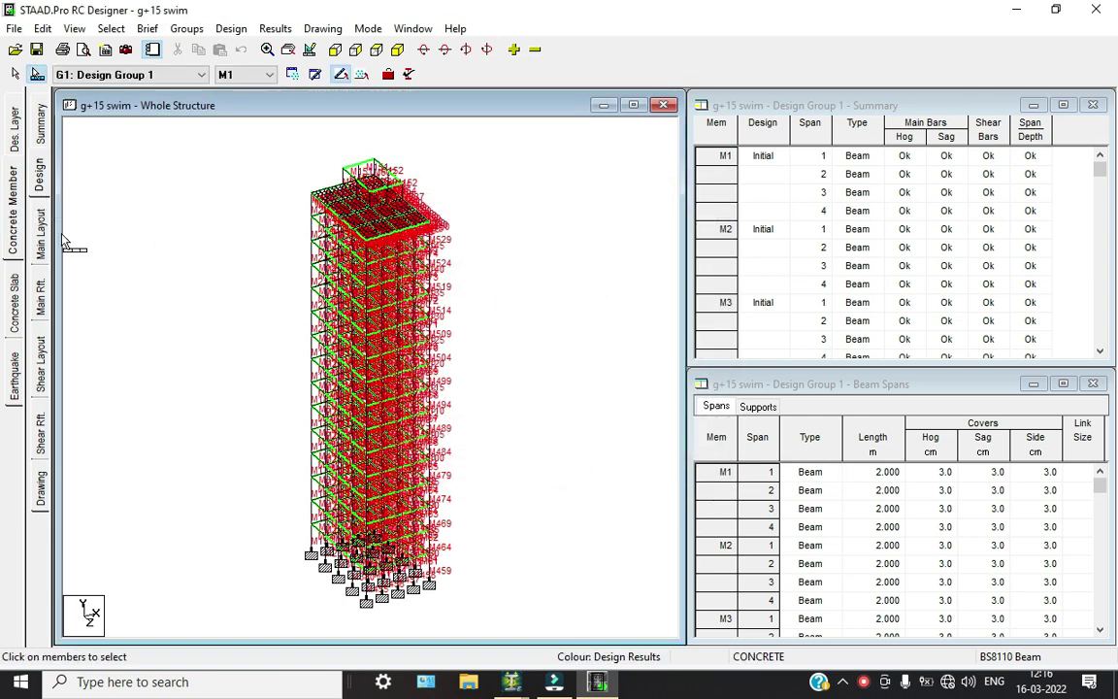
Create a SLAB load envelope containing all load cases DL, LL, W X and W Z.
{"action": "left_click", "coordinate": [15, 126]}
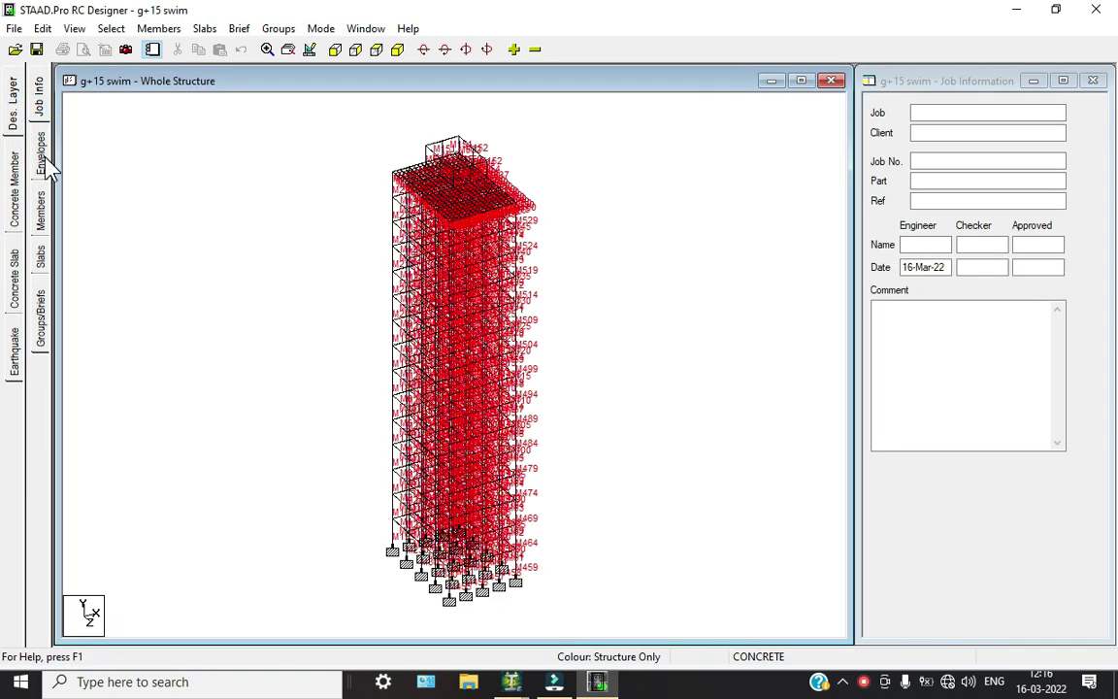
{"action": "left_click", "coordinate": [40, 144]}
{"action": "left_click", "coordinate": [948, 627]}
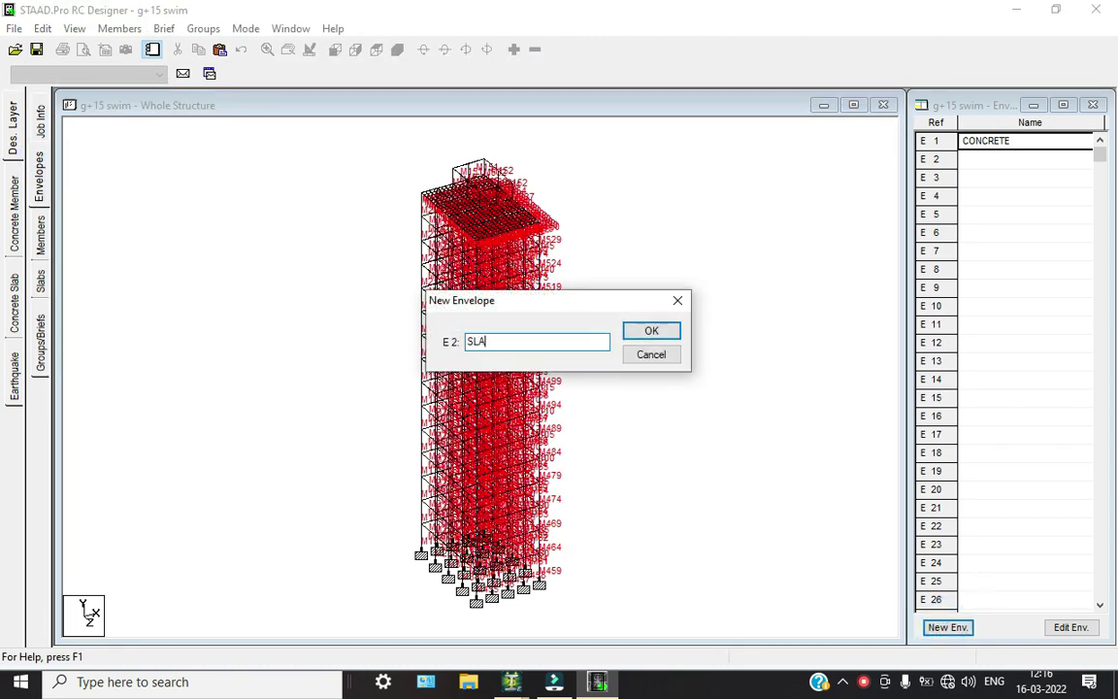
{"action": "key", "text": "Return"}
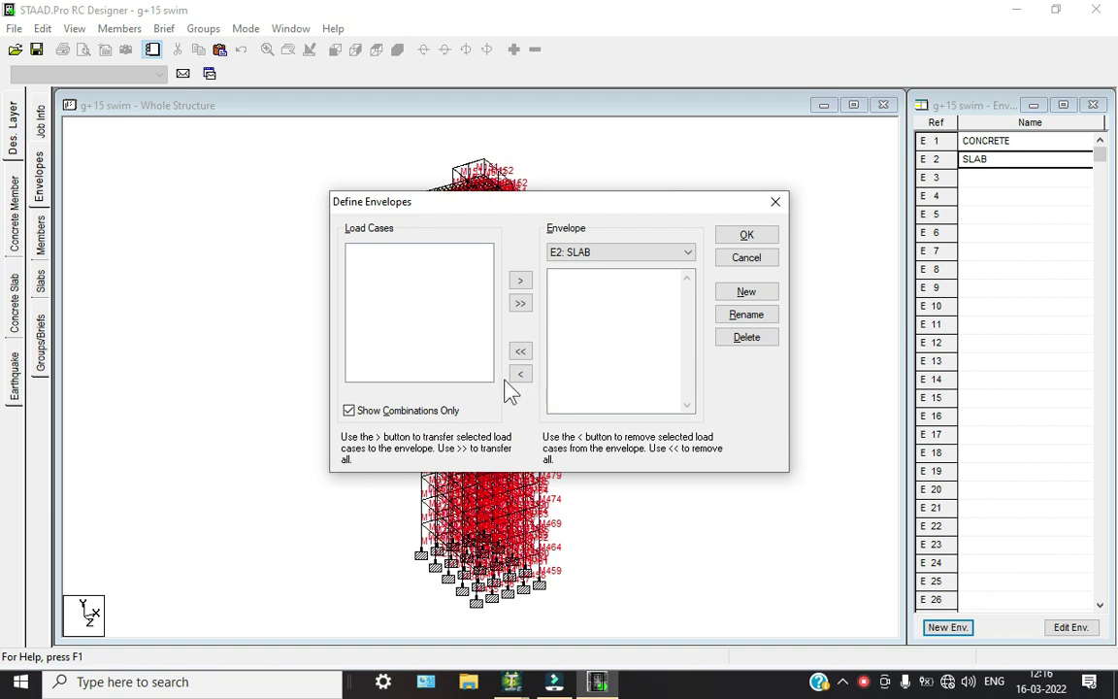
{"action": "left_click", "coordinate": [393, 410]}
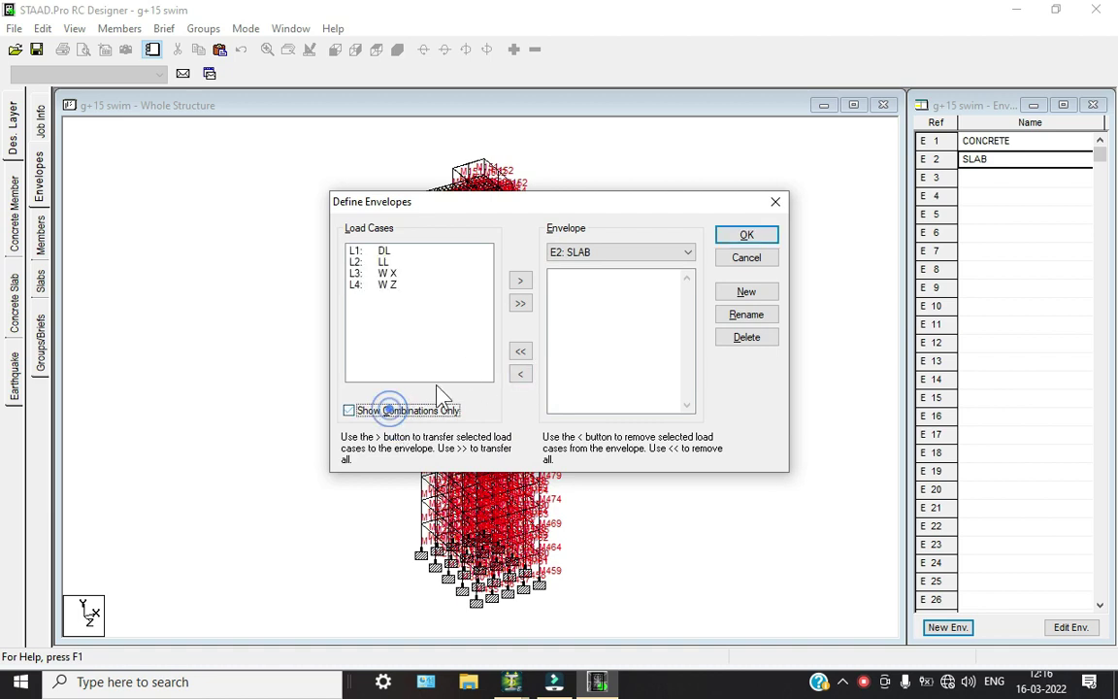
{"action": "left_click", "coordinate": [519, 303]}
{"action": "left_click", "coordinate": [728, 235]}
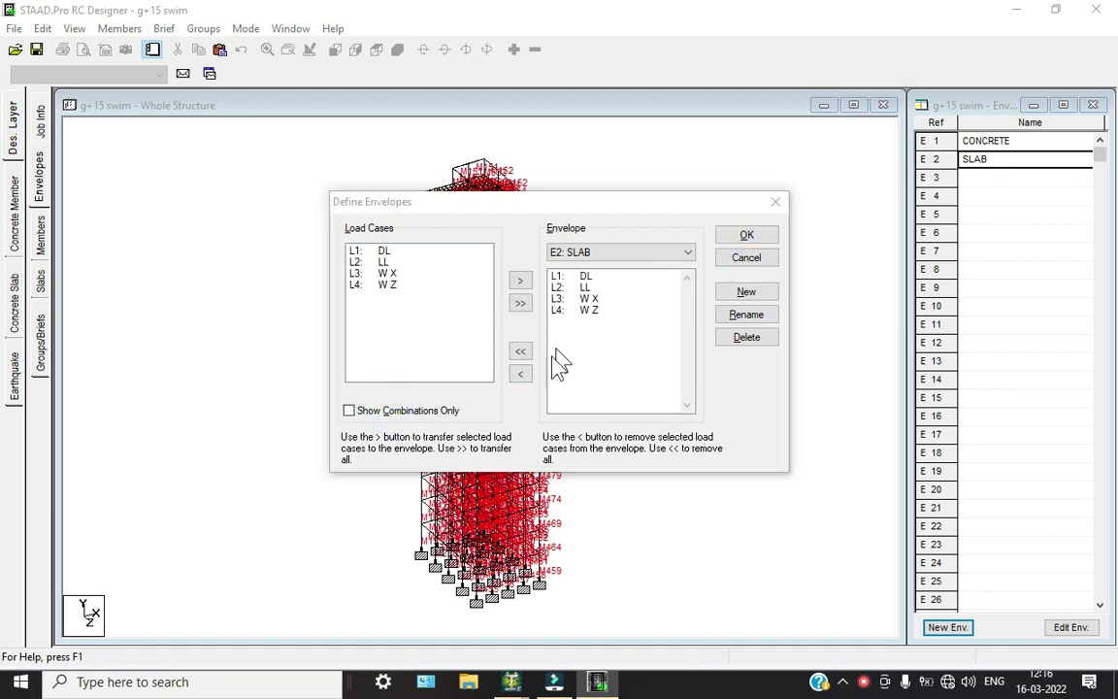
{"action": "left_click", "coordinate": [613, 380]}
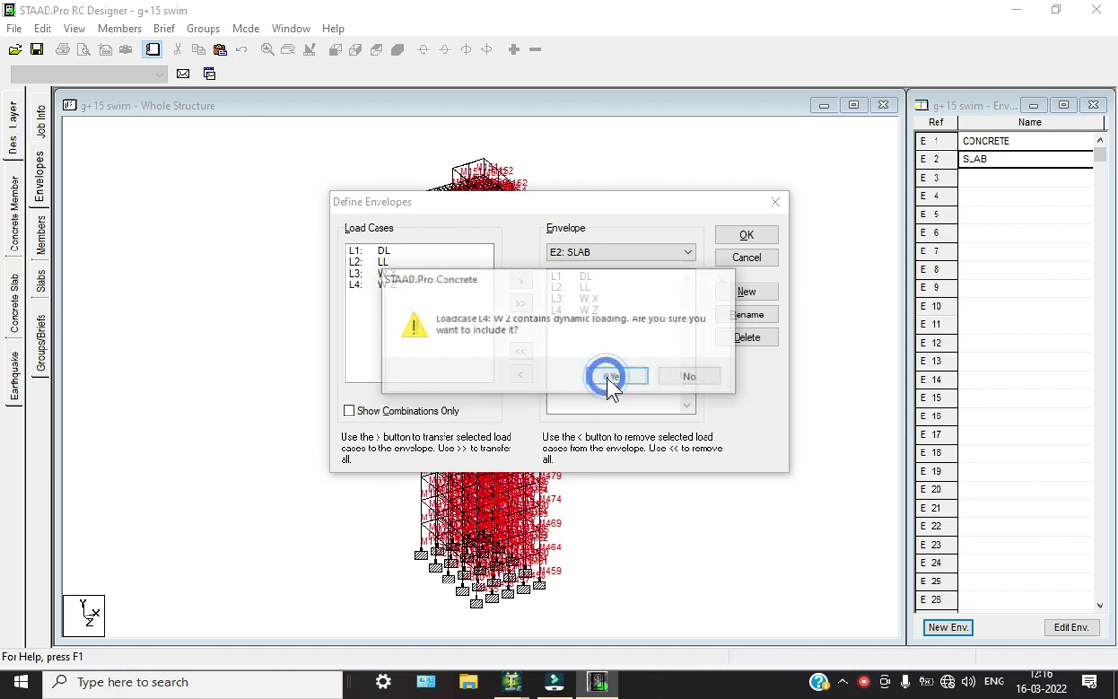
{"action": "left_click", "coordinate": [613, 380]}
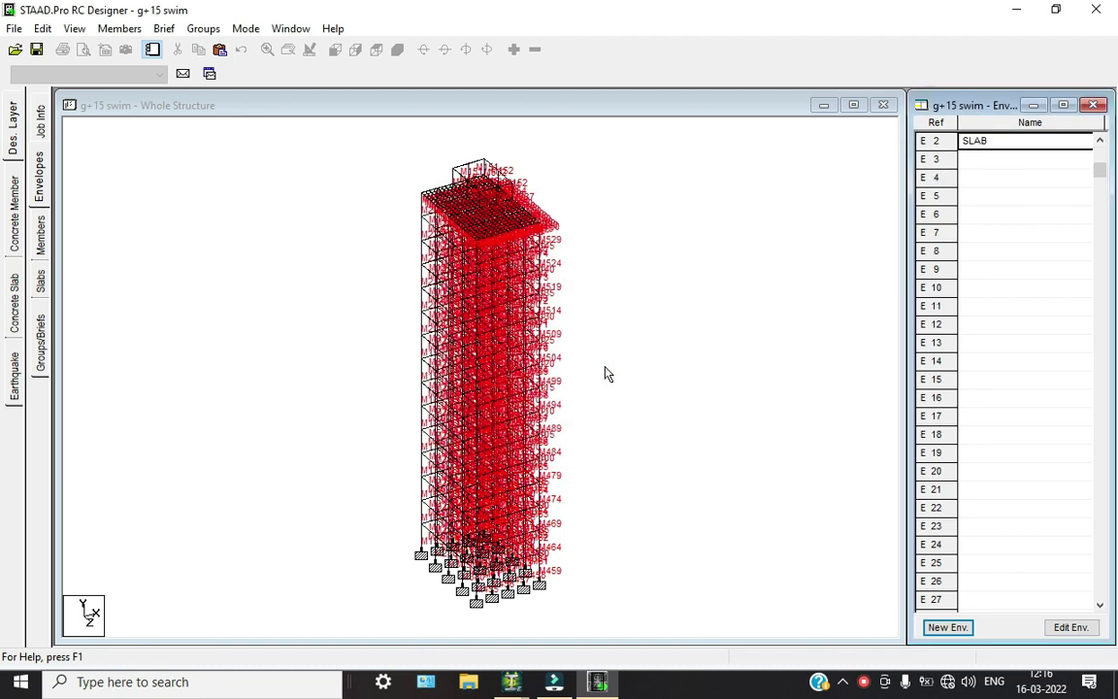
Try Slabs > Form Slab and dismiss the overlapping-plates and perimeter errors.
{"action": "left_click", "coordinate": [37, 282]}
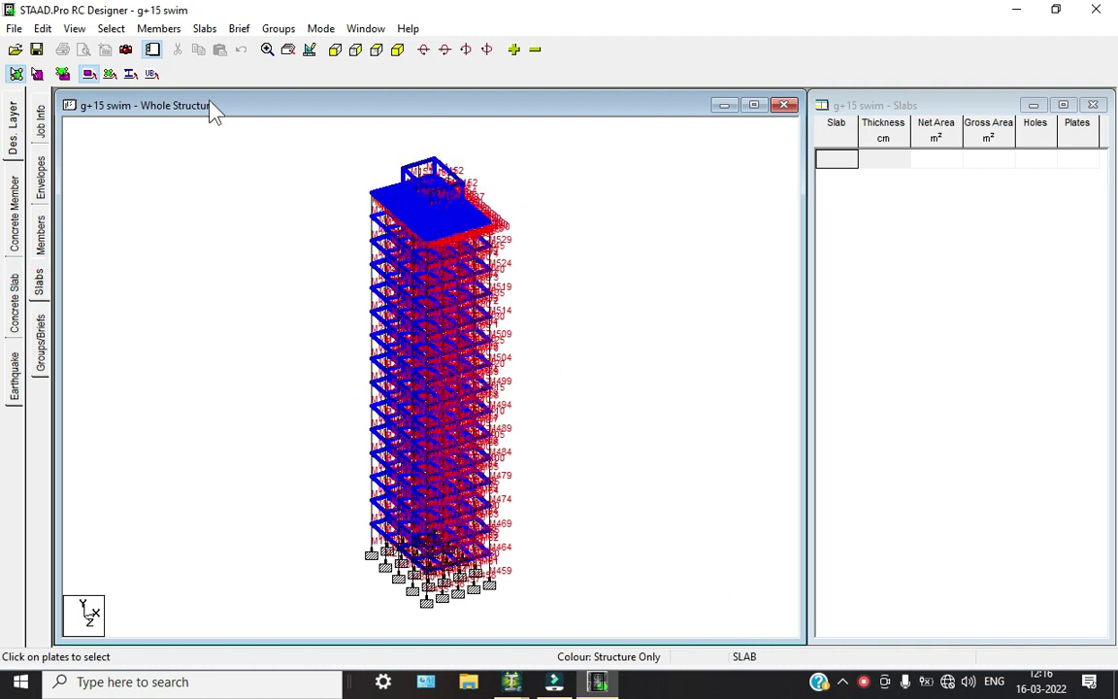
{"action": "left_click", "coordinate": [163, 29]}
{"action": "mouse_move", "coordinate": [204, 32]}
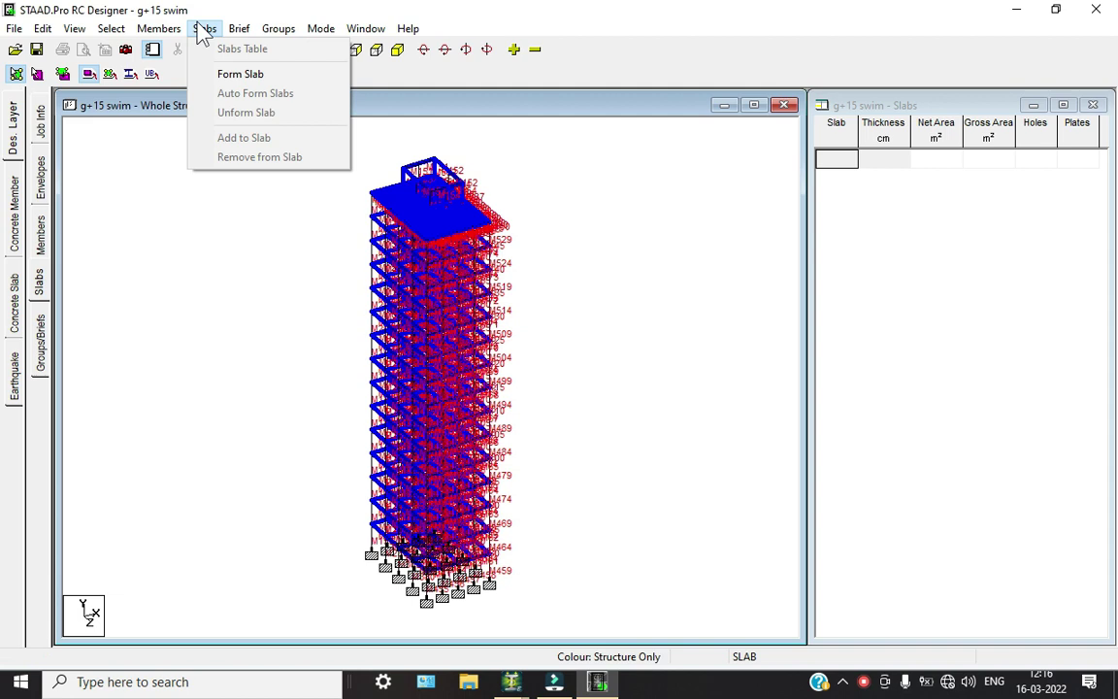
{"action": "left_click", "coordinate": [225, 74]}
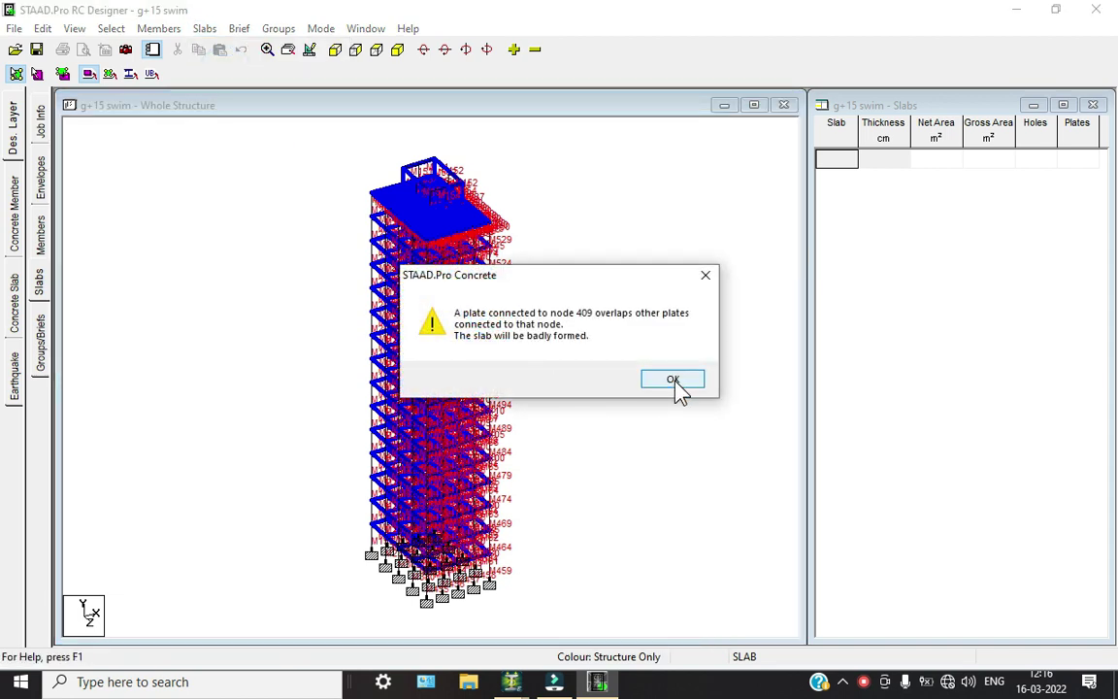
{"action": "left_click", "coordinate": [673, 381]}
{"action": "left_click", "coordinate": [647, 381]}
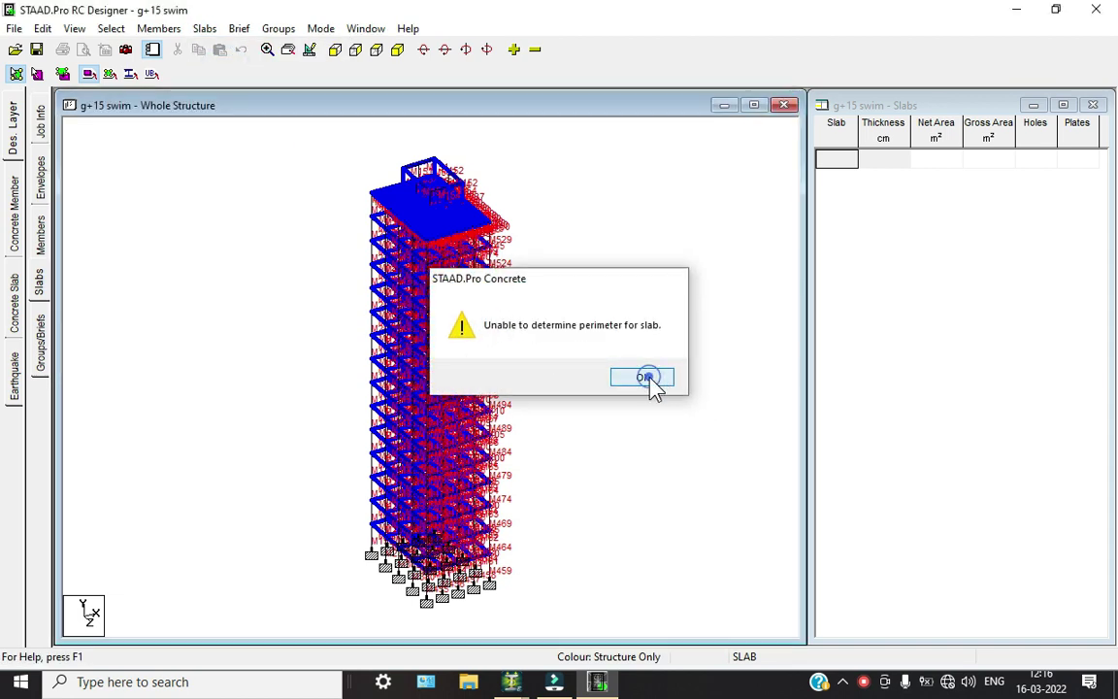
{"action": "left_click", "coordinate": [624, 380]}
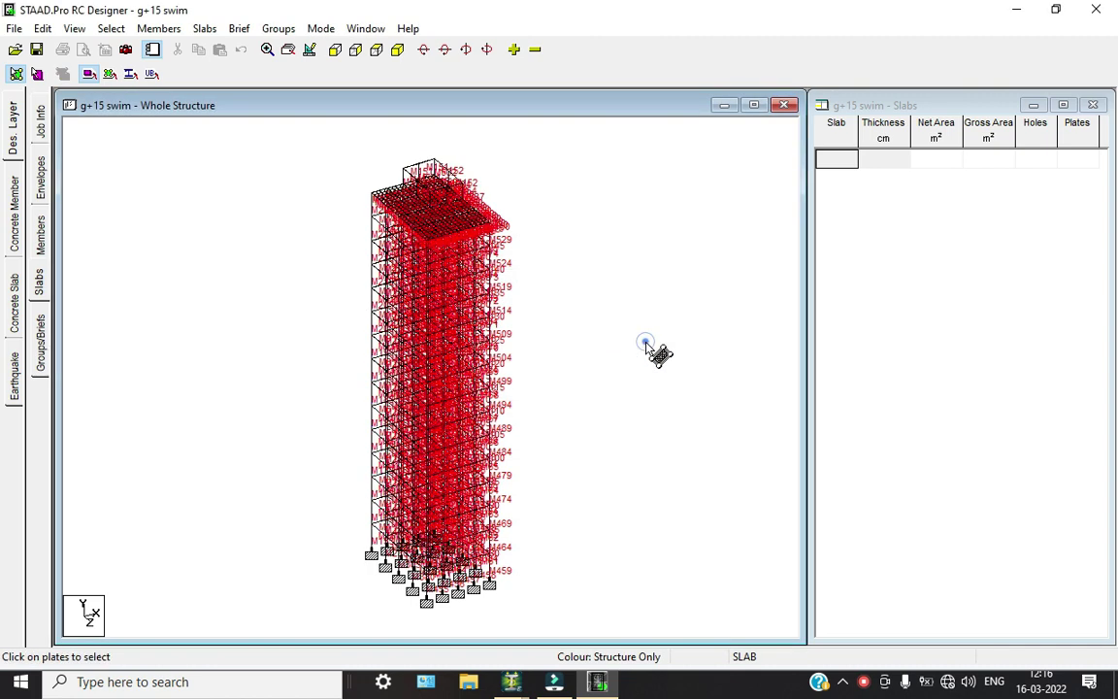
Review Member 1's main reinforcement and shear layout with the section at 1.805 m.
{"action": "left_click", "coordinate": [39, 233]}
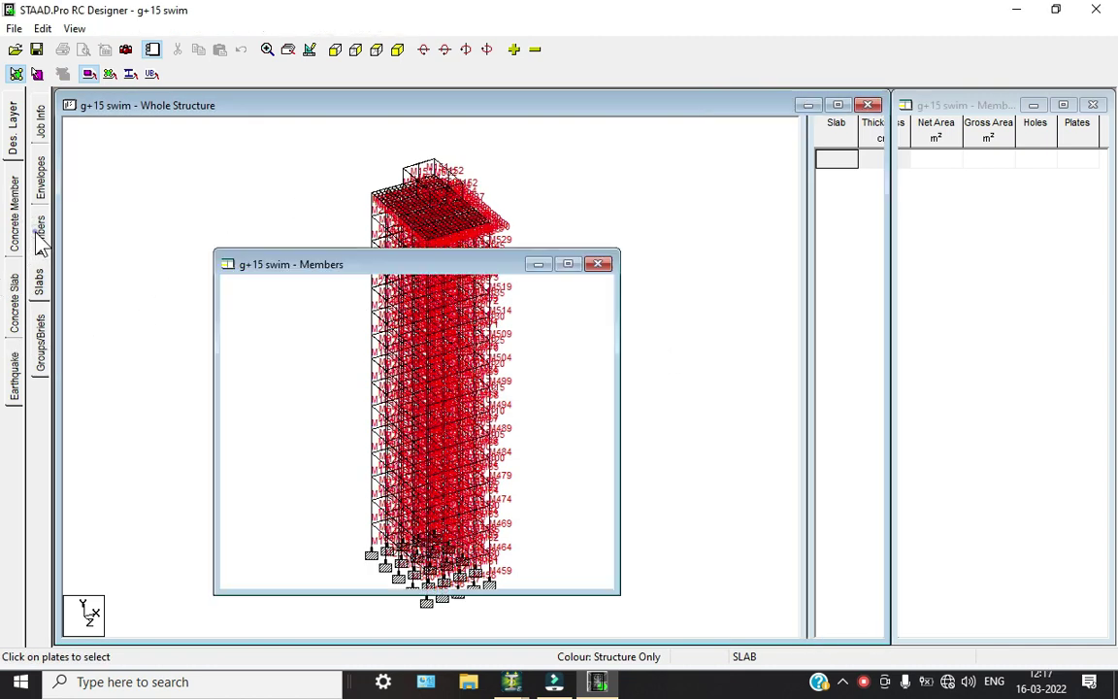
{"action": "left_click", "coordinate": [14, 213]}
{"action": "left_click", "coordinate": [41, 303]}
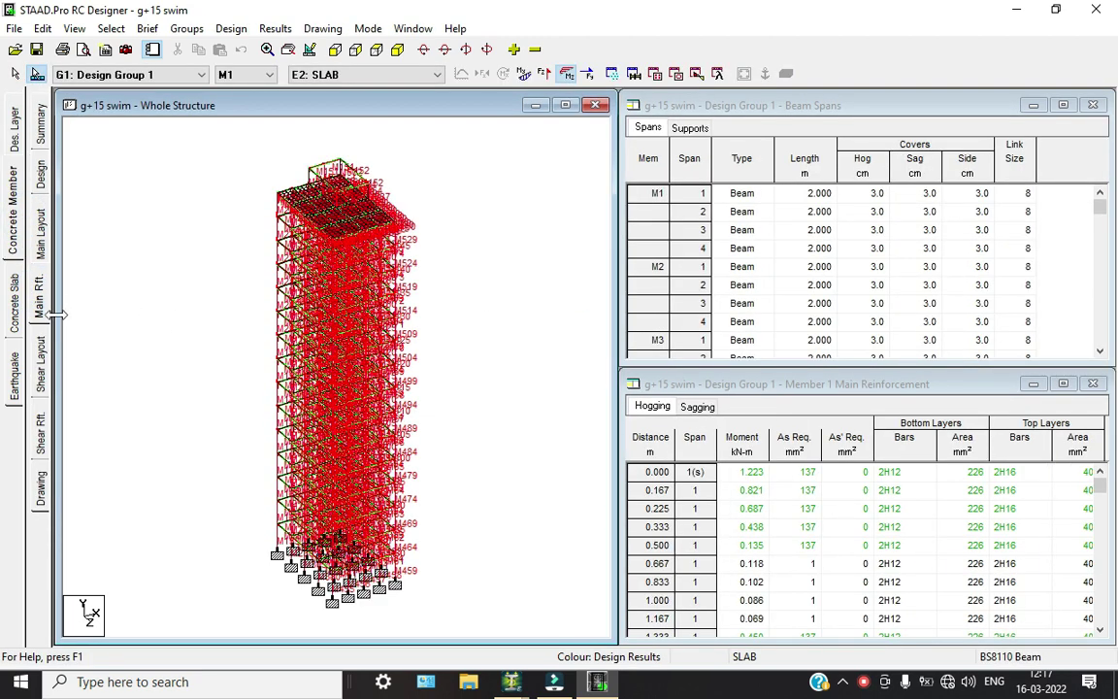
{"action": "left_click", "coordinate": [40, 334]}
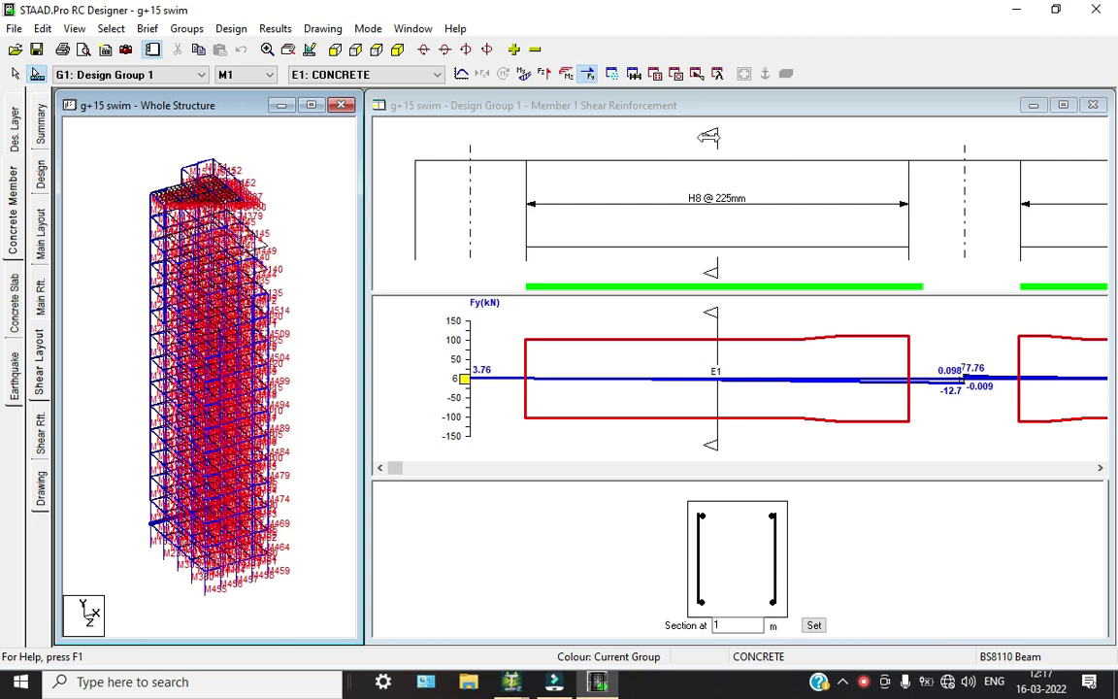
{"action": "left_click_drag", "start_coordinate": [710, 136], "coordinate": [890, 190]}
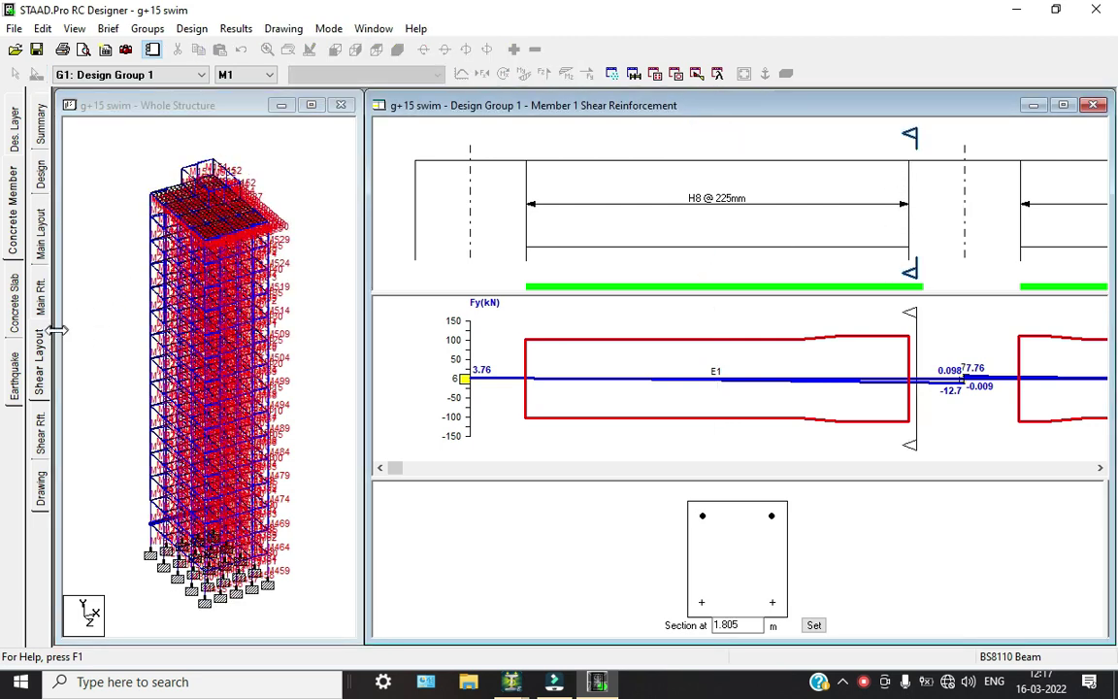
View Member 1's main layout at 1.51 m and 2.385 m, shear tables and export settings.
{"action": "left_click", "coordinate": [40, 233]}
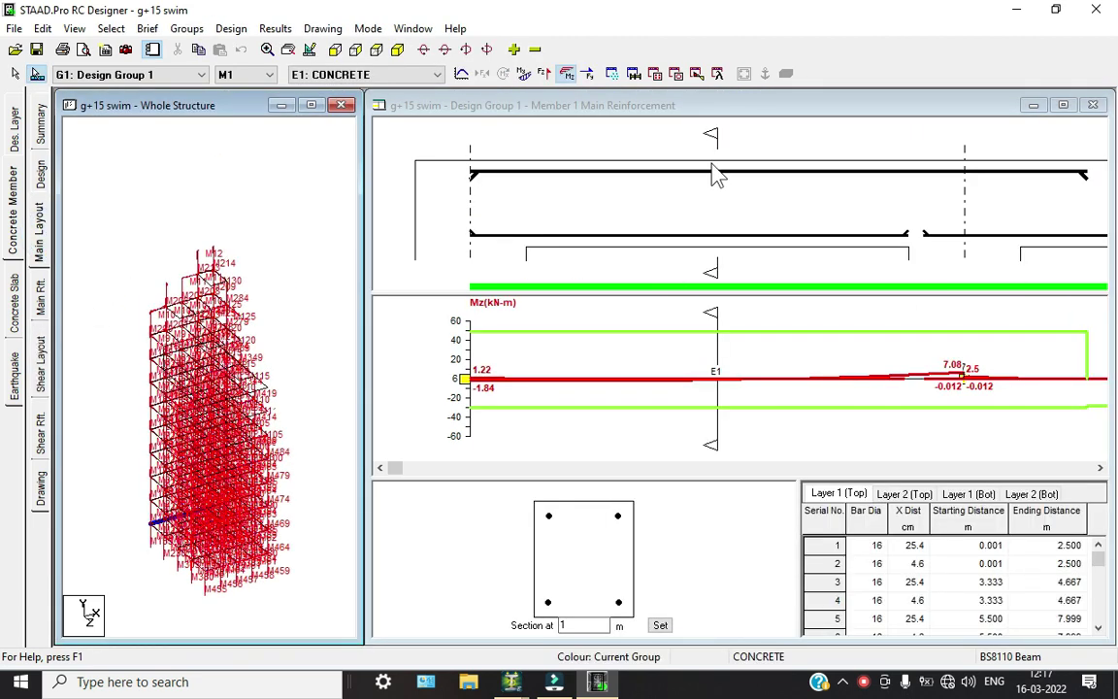
{"action": "left_click_drag", "start_coordinate": [718, 136], "coordinate": [843, 170]}
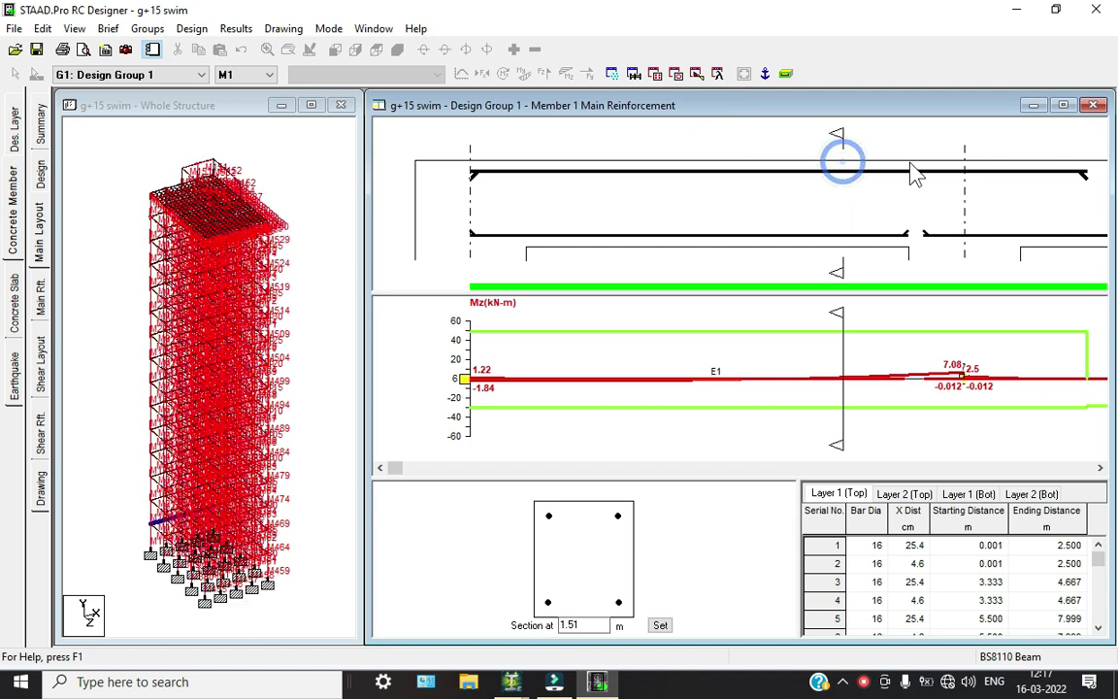
{"action": "left_click_drag", "start_coordinate": [1058, 298], "coordinate": [1055, 298]}
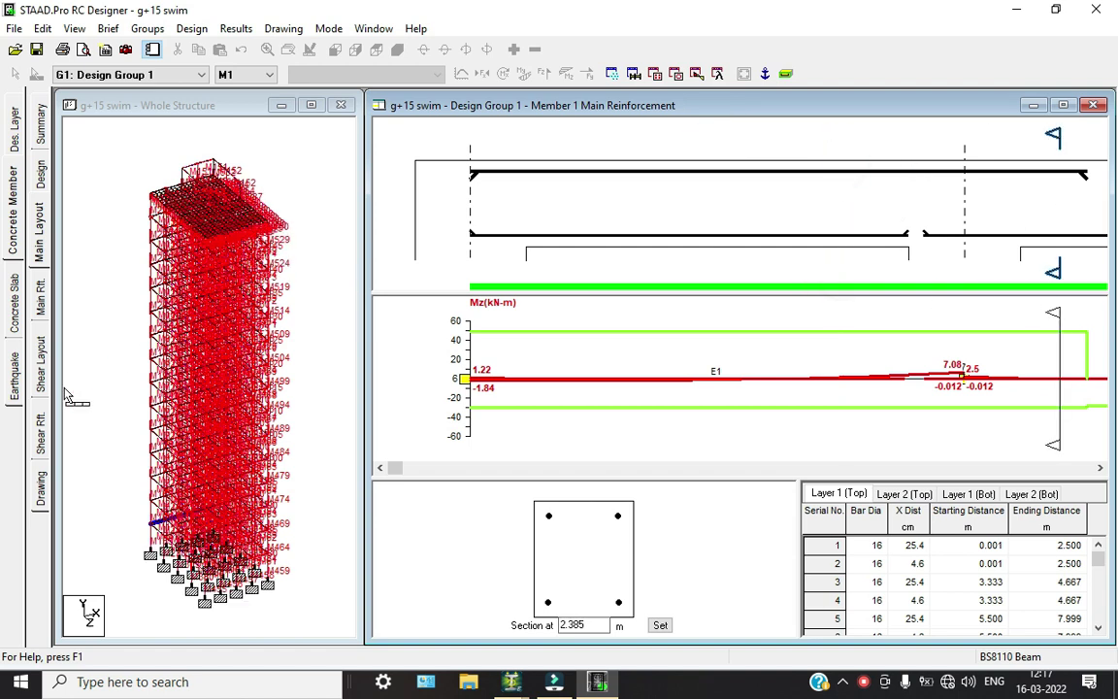
{"action": "left_click", "coordinate": [43, 448]}
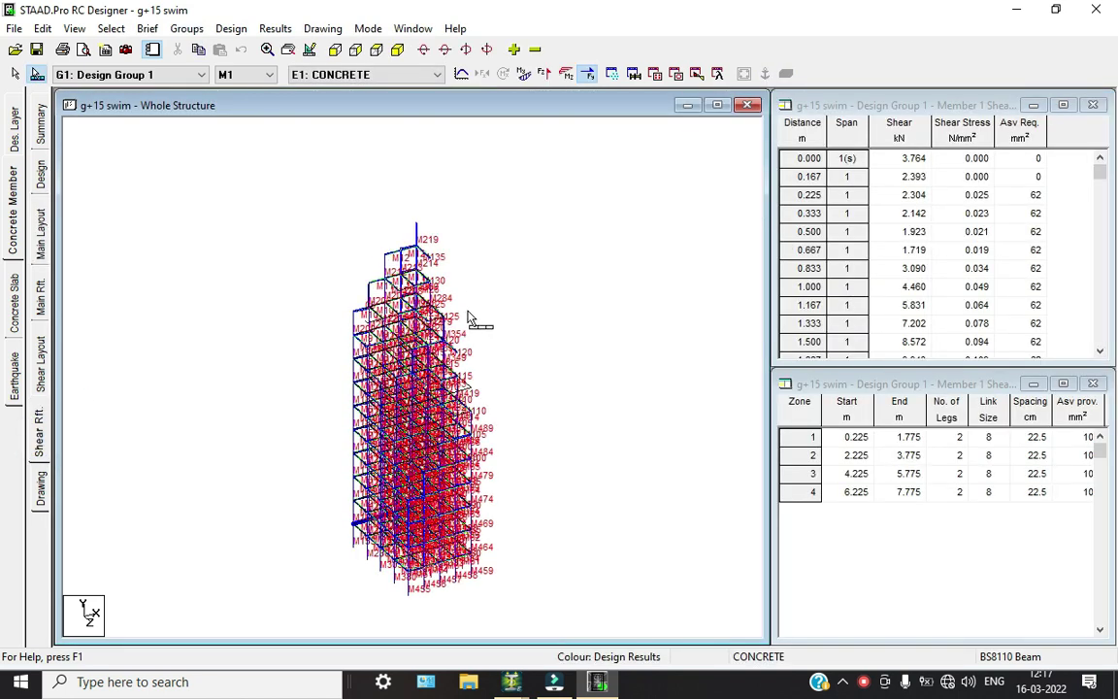
{"action": "left_click", "coordinate": [41, 490]}
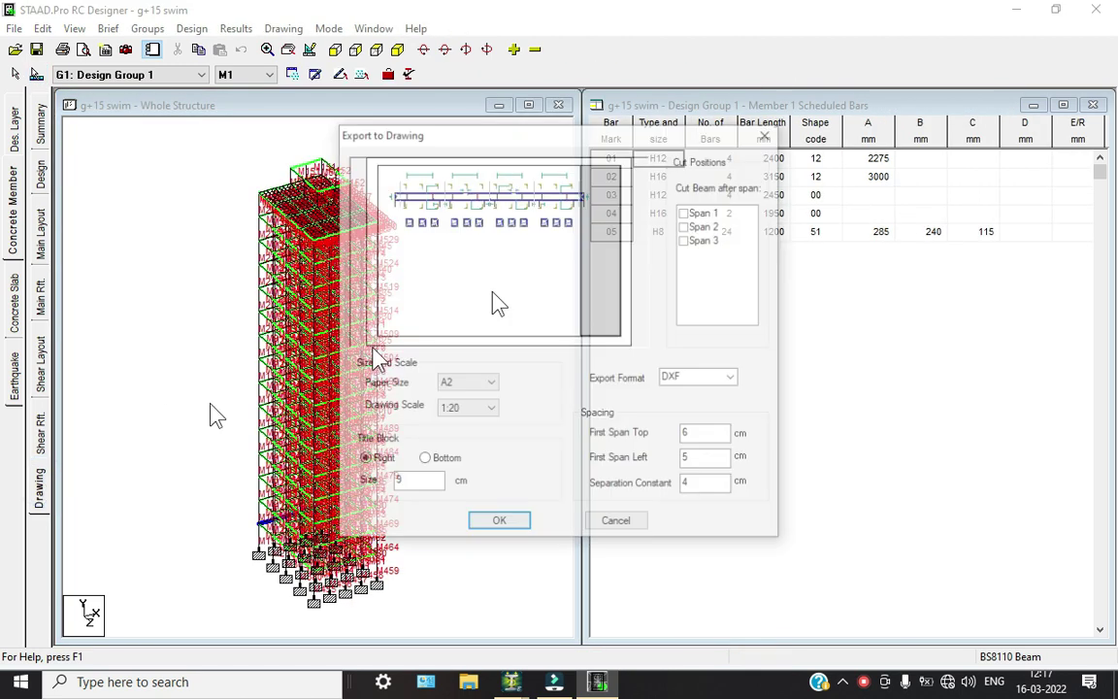
Tick beam cuts after spans 1, 2 and 3, then cancel the drawing export.
{"action": "left_click", "coordinate": [690, 211]}
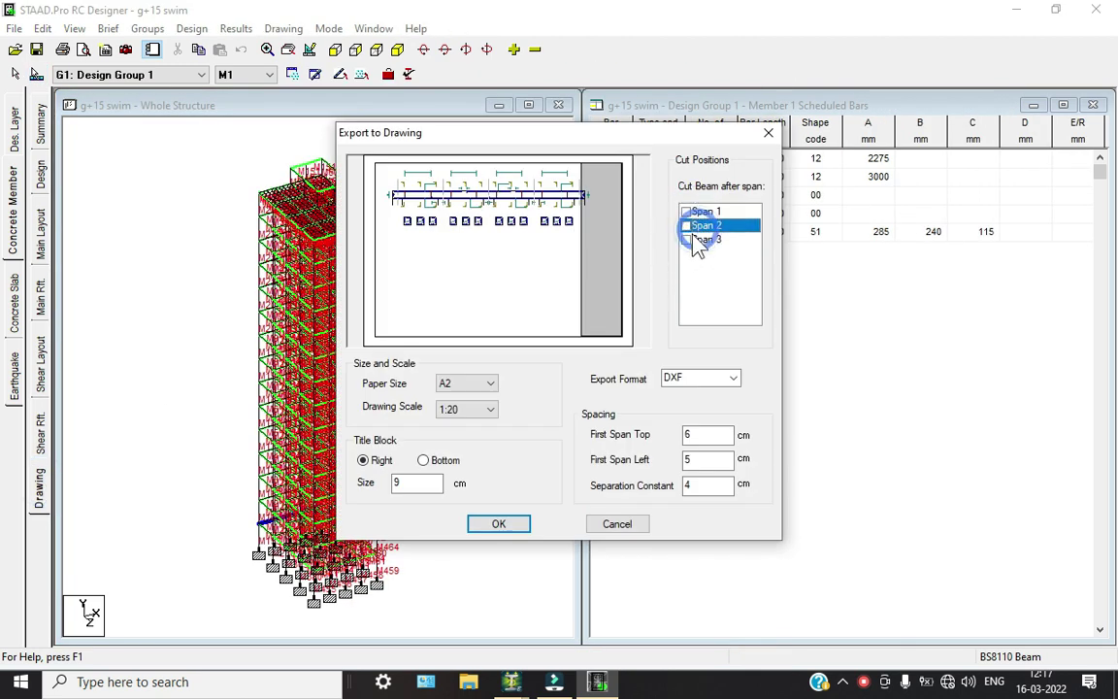
{"action": "left_click", "coordinate": [691, 225]}
{"action": "left_click", "coordinate": [685, 239]}
{"action": "left_click", "coordinate": [686, 225]}
{"action": "left_click", "coordinate": [686, 212]}
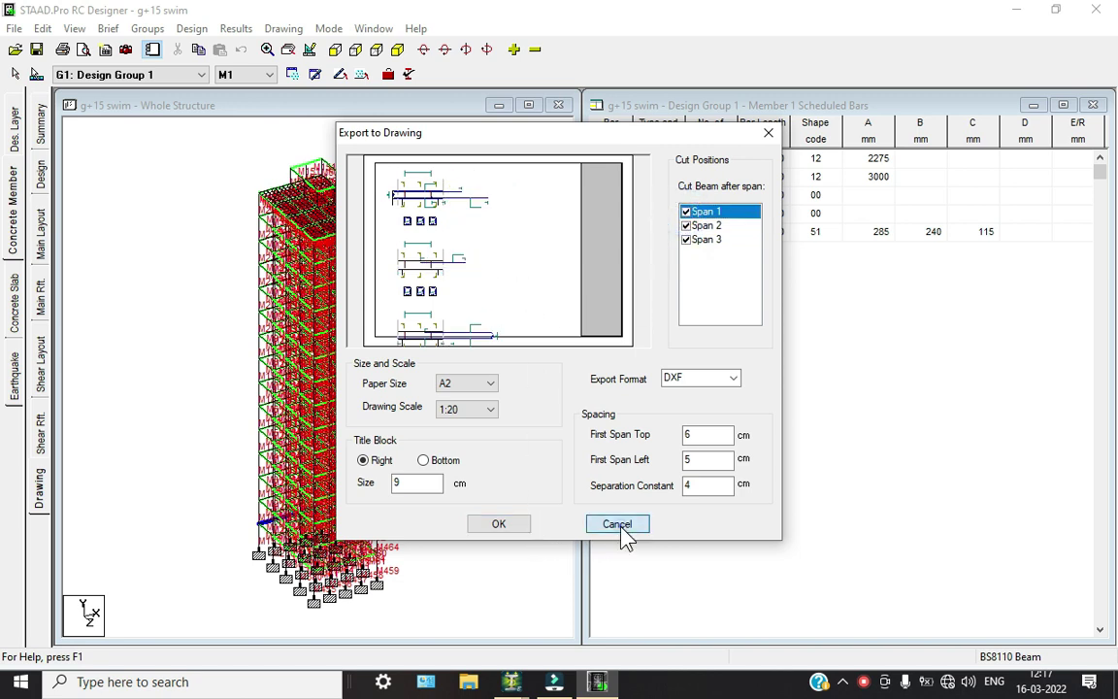
{"action": "left_click", "coordinate": [617, 524]}
Save the design information and close RC Designer.
{"action": "left_click", "coordinate": [36, 49]}
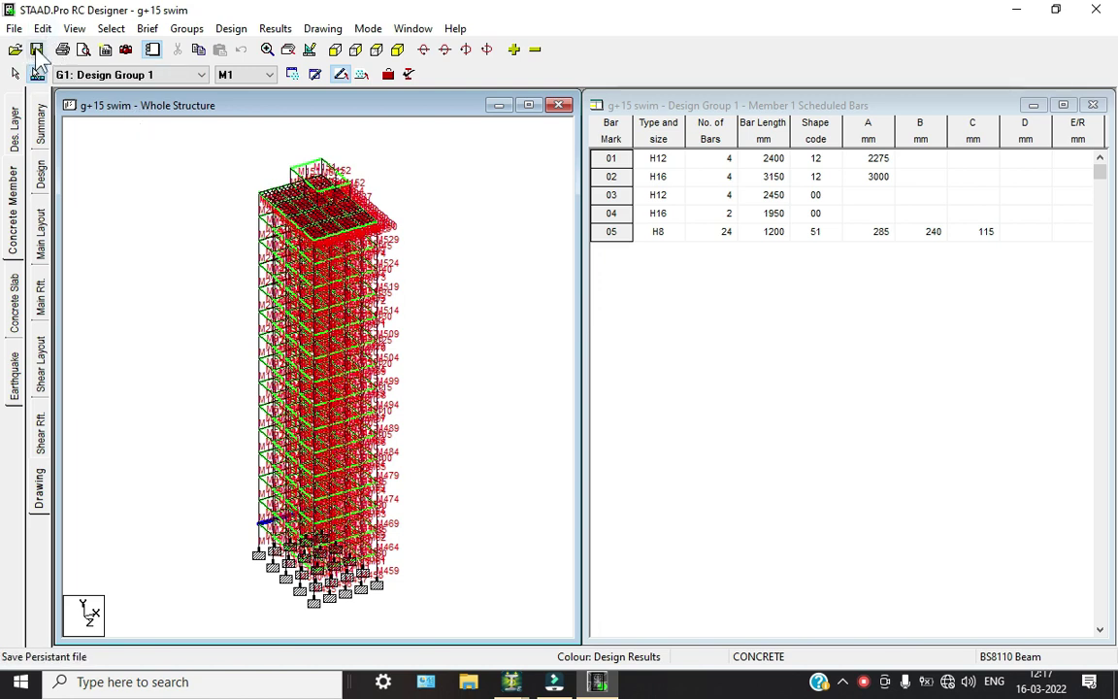
{"action": "left_click", "coordinate": [36, 48]}
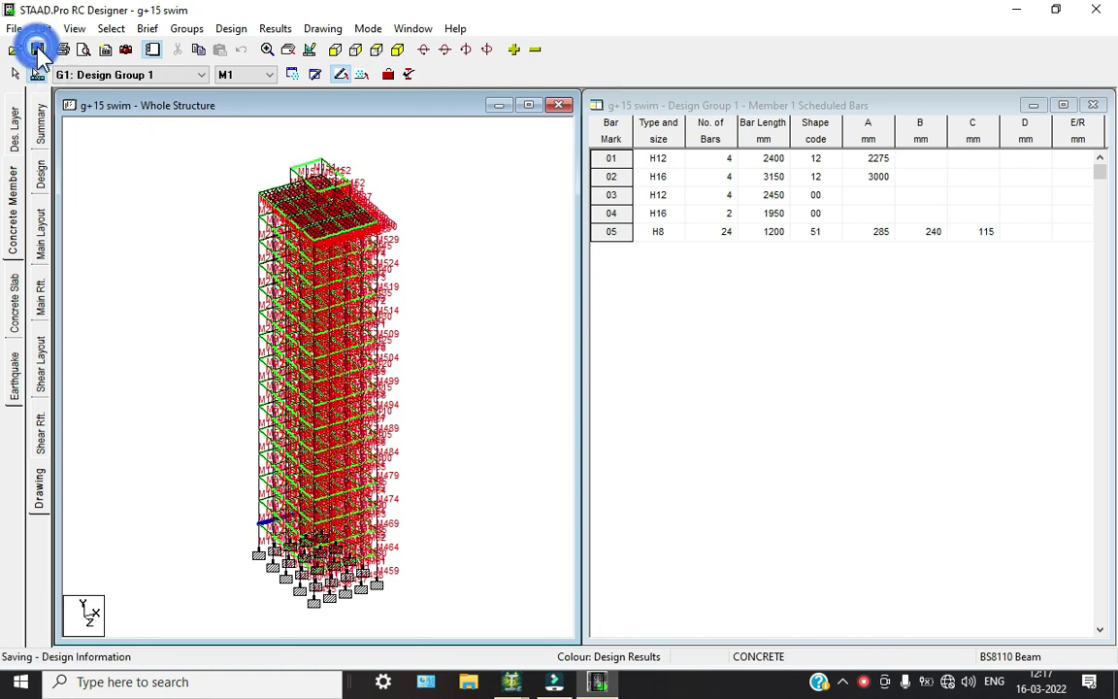
{"action": "left_click", "coordinate": [1096, 9]}
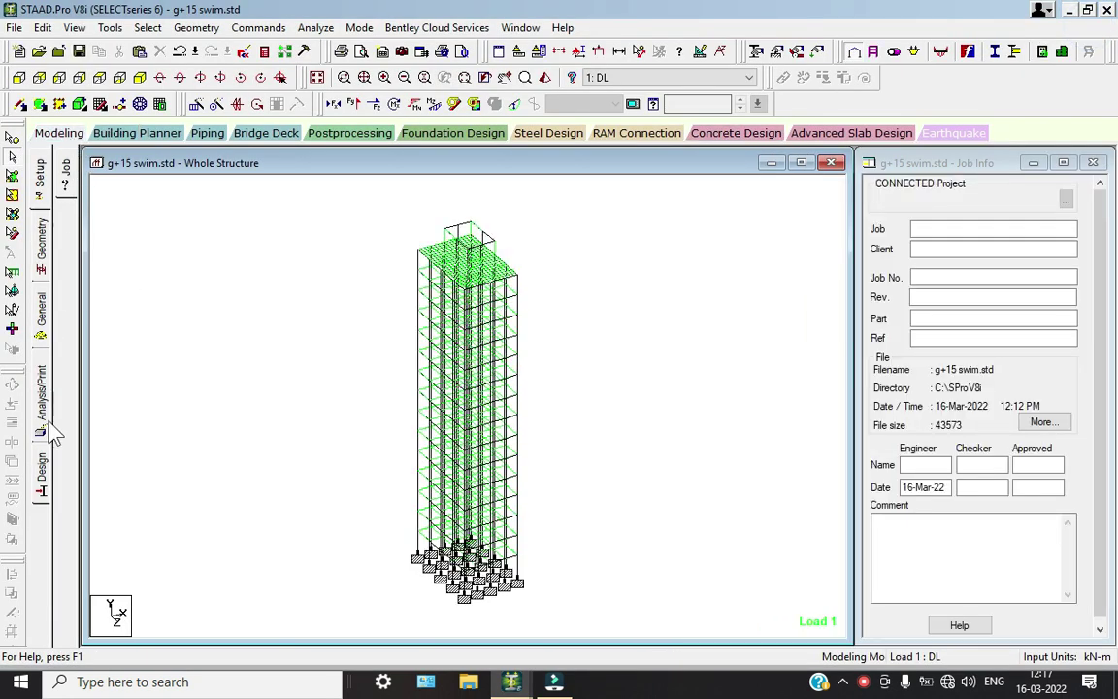
Switch the model's design settings to concrete design with the IS456 code.
{"action": "left_click", "coordinate": [39, 476]}
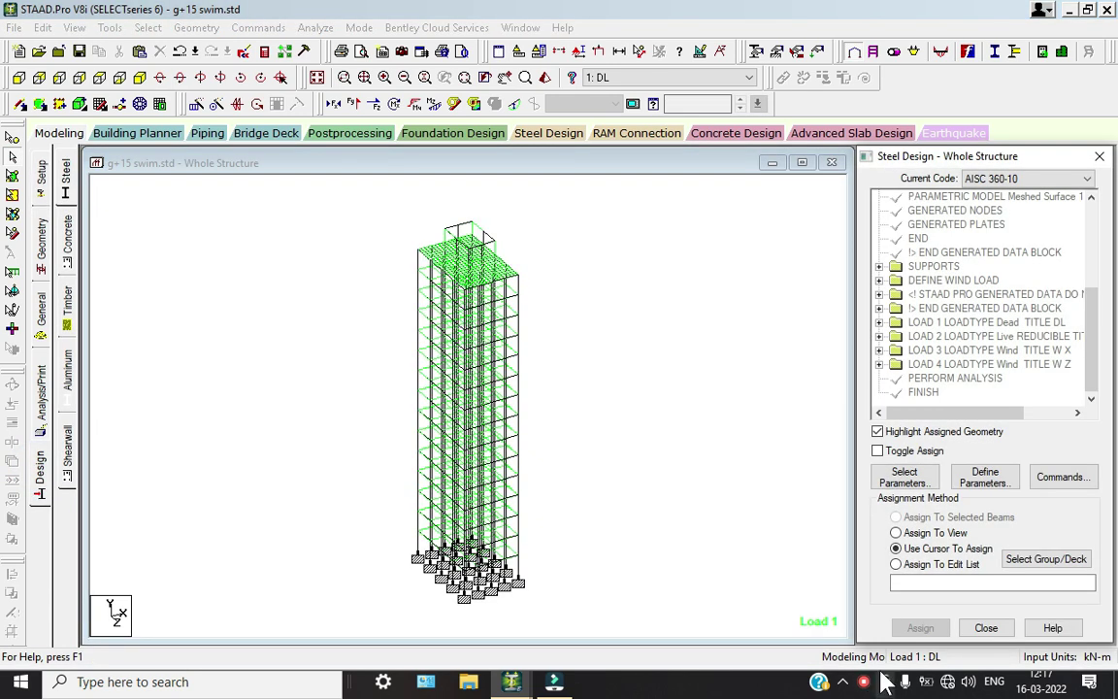
{"action": "left_click", "coordinate": [865, 683]}
{"action": "left_click", "coordinate": [1057, 562]}
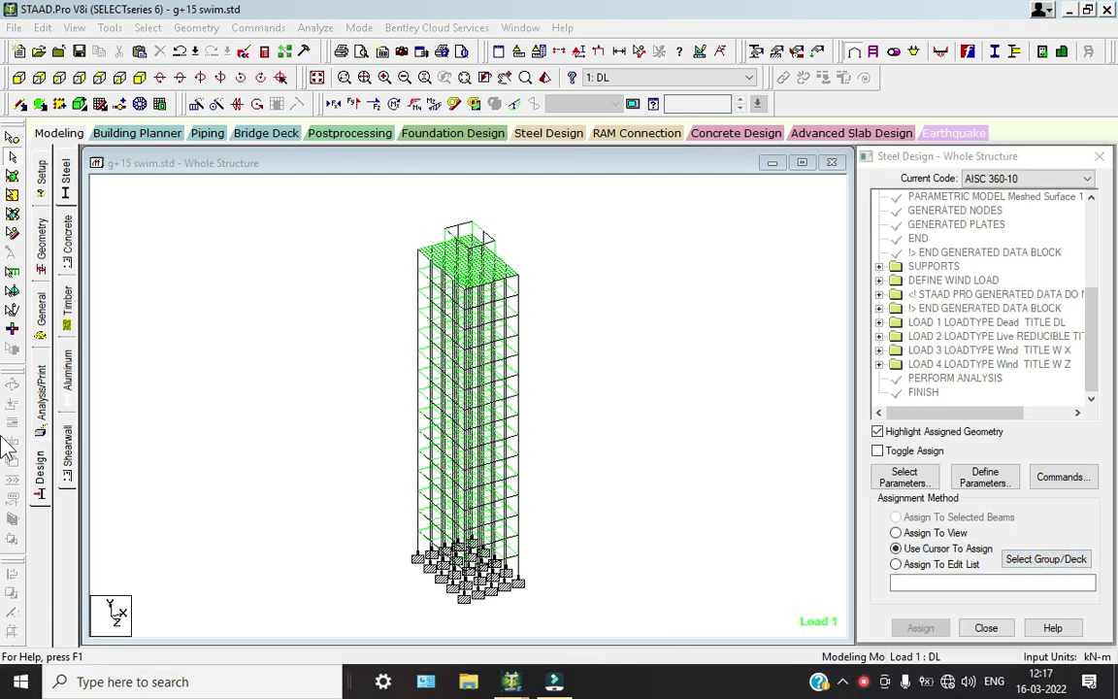
{"action": "left_click", "coordinate": [67, 237]}
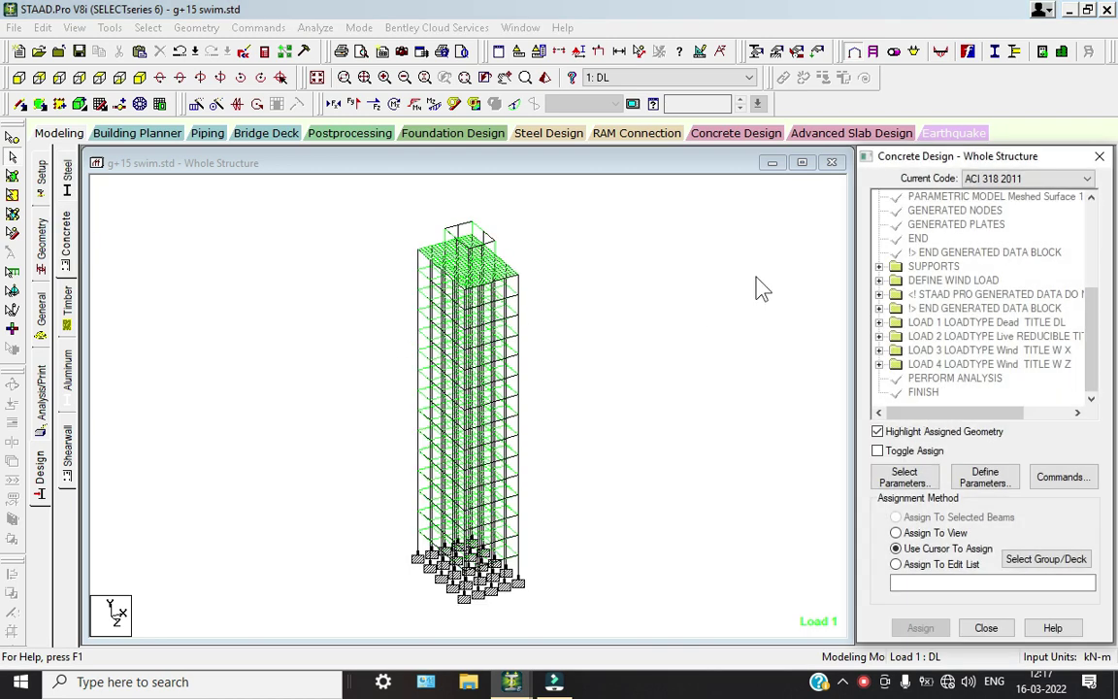
{"action": "left_click", "coordinate": [1031, 179]}
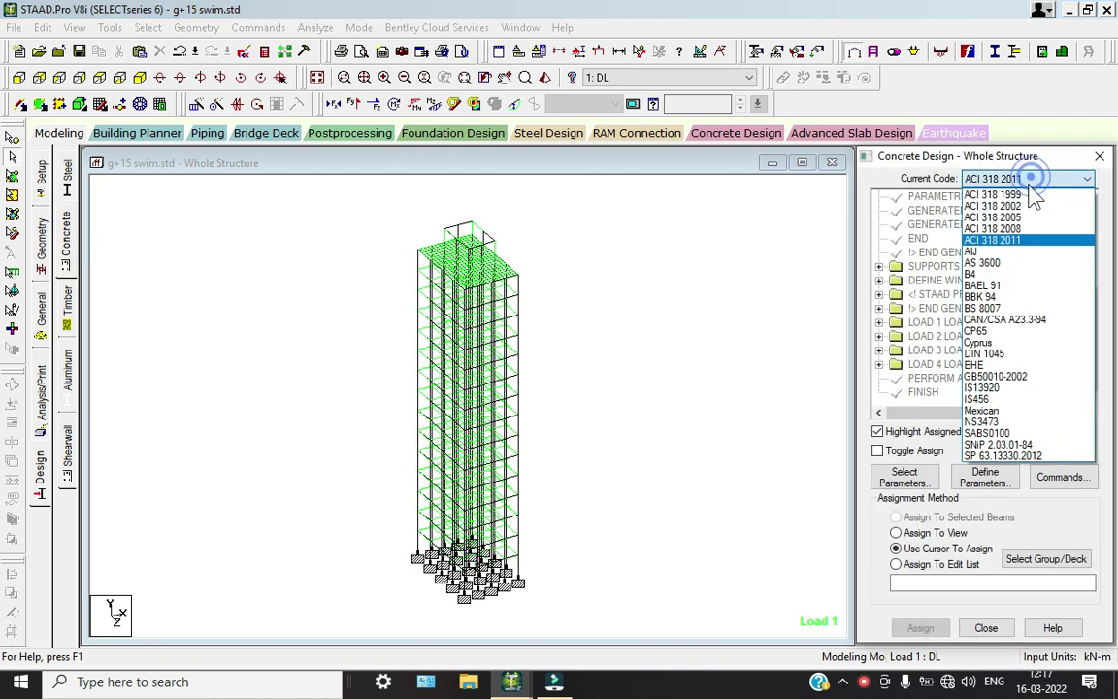
{"action": "left_click", "coordinate": [980, 383]}
Select Fc, Fymain, Fysec, Maxmain and Maxsec as the concrete design parameters.
{"action": "left_click", "coordinate": [905, 485]}
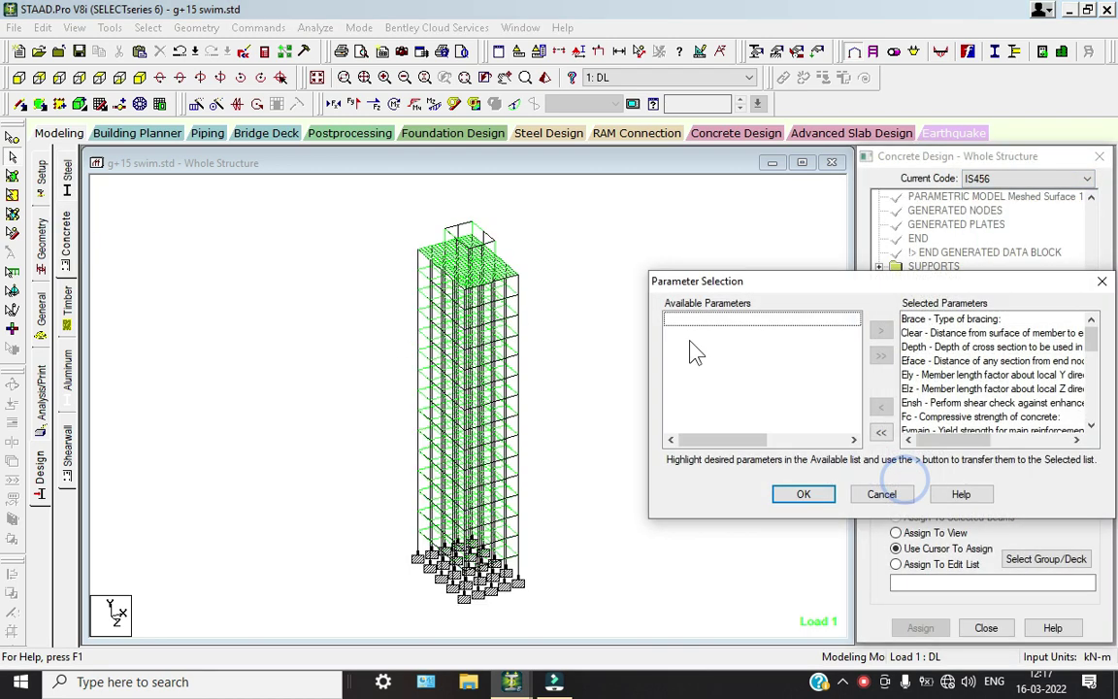
{"action": "left_click", "coordinate": [880, 432]}
{"action": "scroll", "coordinate": [653, 407], "scroll_direction": "down", "scroll_amount": 2}
{"action": "left_click", "coordinate": [693, 390]}
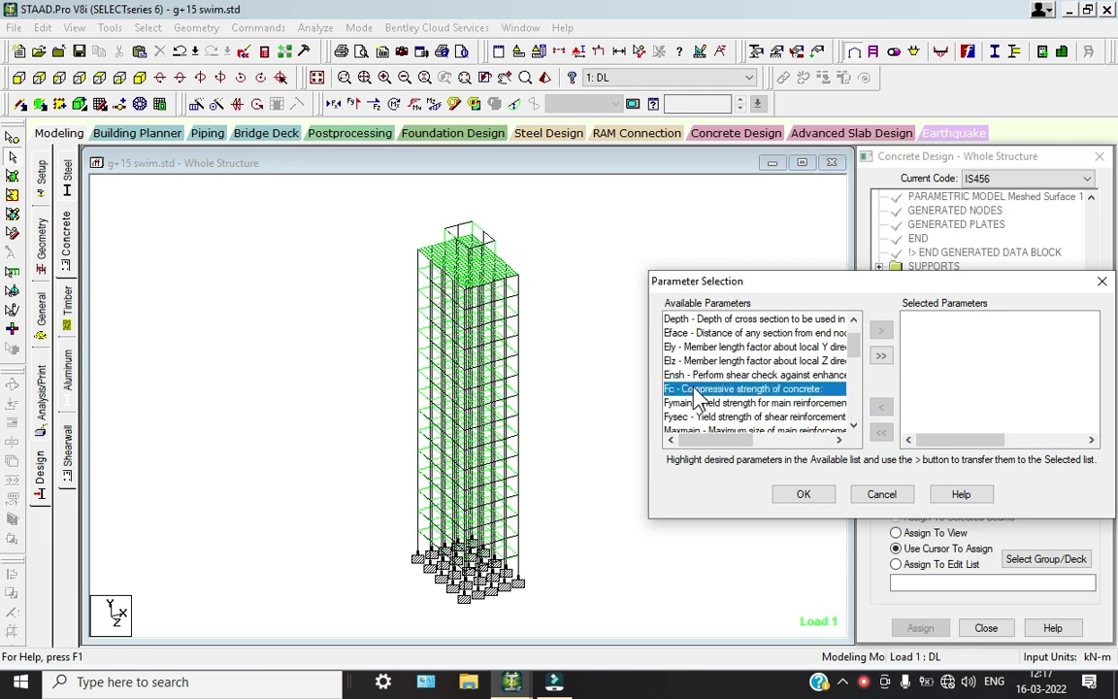
{"action": "double_click", "coordinate": [694, 389]}
{"action": "double_click", "coordinate": [694, 389]}
{"action": "double_click", "coordinate": [694, 389]}
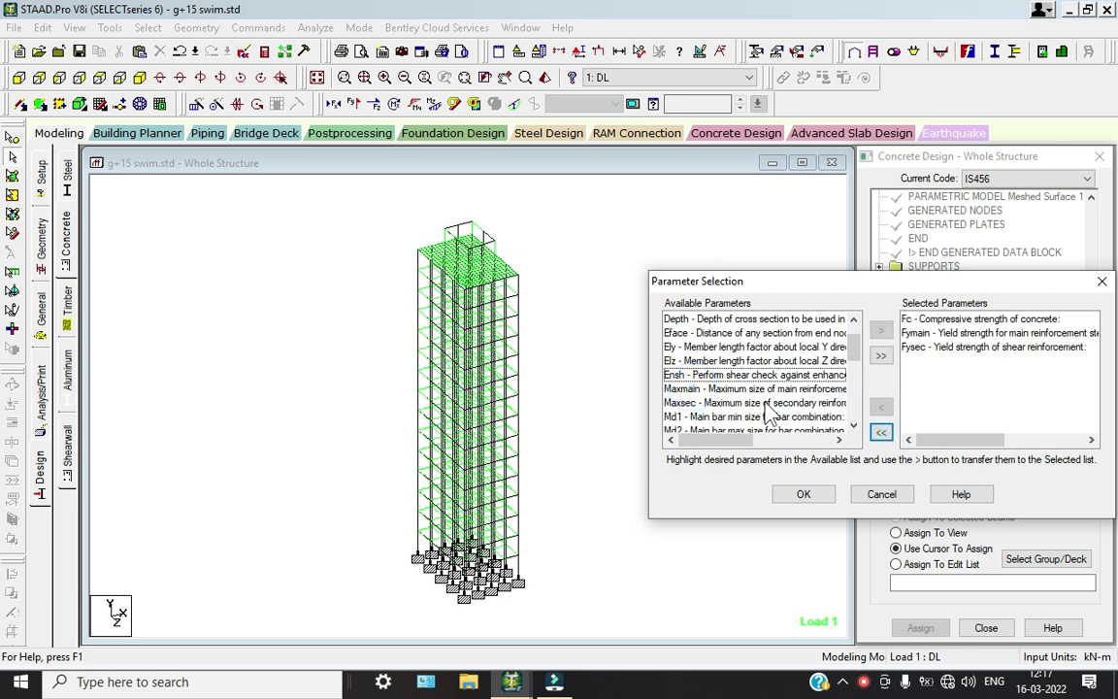
{"action": "double_click", "coordinate": [768, 388]}
{"action": "double_click", "coordinate": [766, 388]}
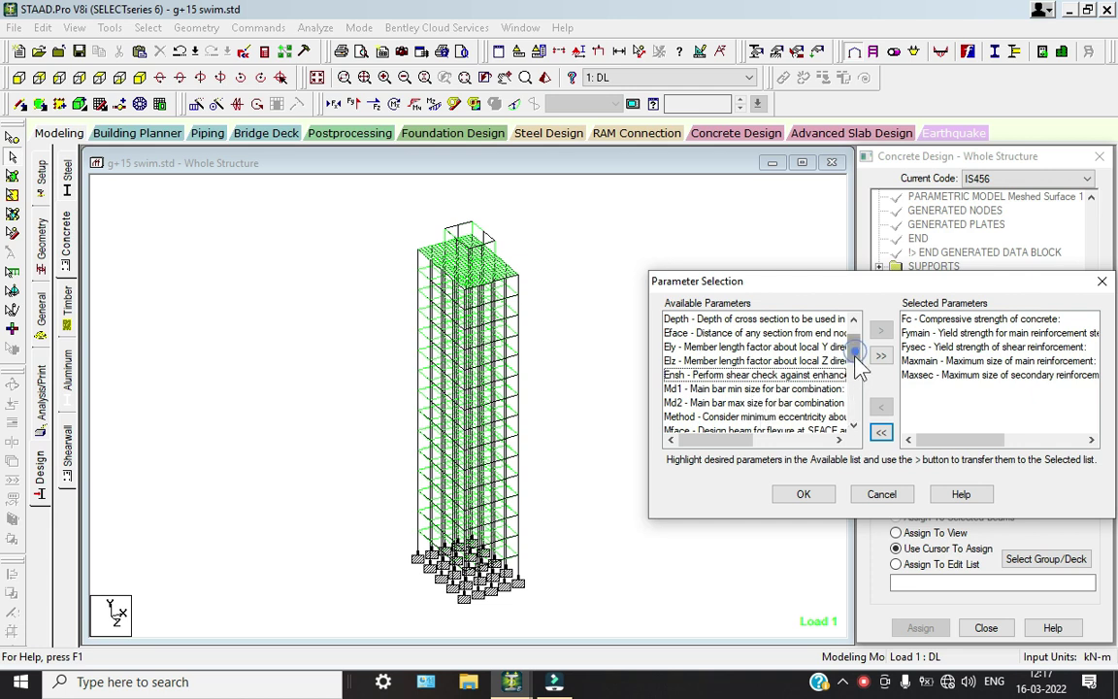
{"action": "left_click_drag", "start_coordinate": [857, 364], "coordinate": [856, 417]}
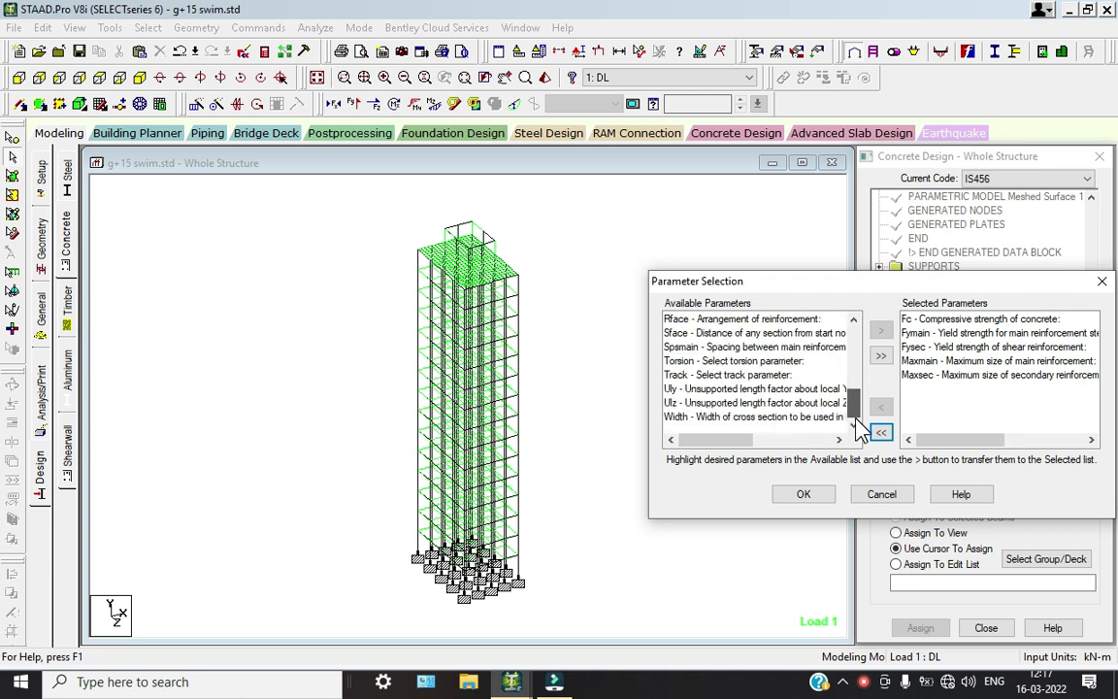
{"action": "left_click", "coordinate": [803, 494]}
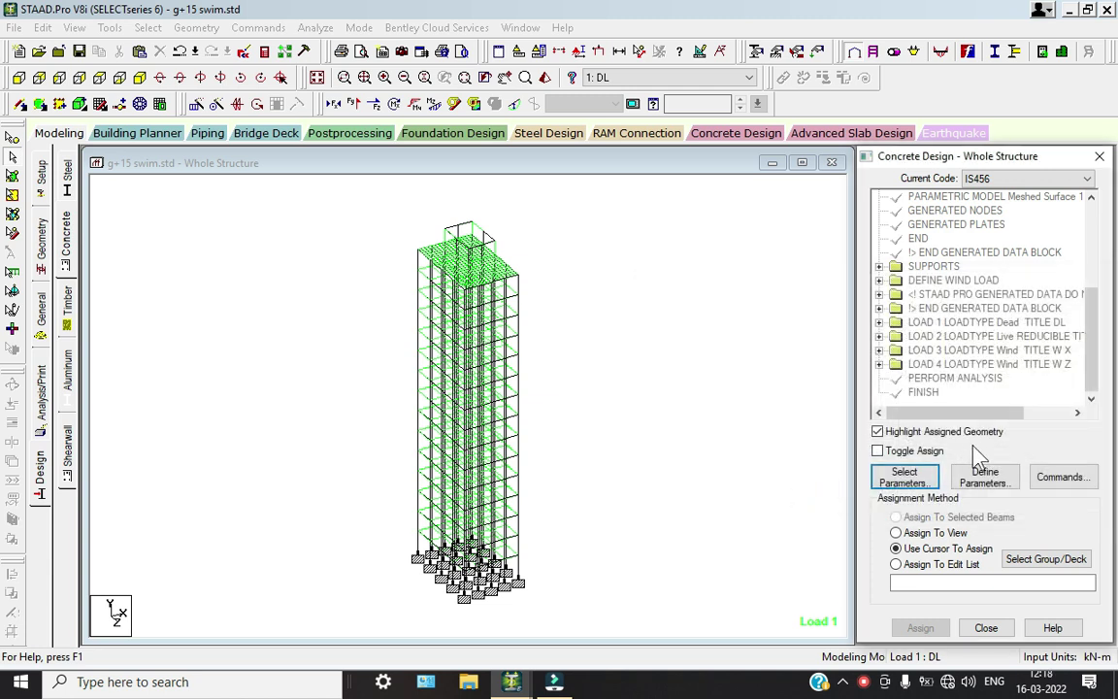
Define FC 25000, FYMAIN 500000 and FYSEC 500000 as design parameter values.
{"action": "left_click", "coordinate": [986, 479]}
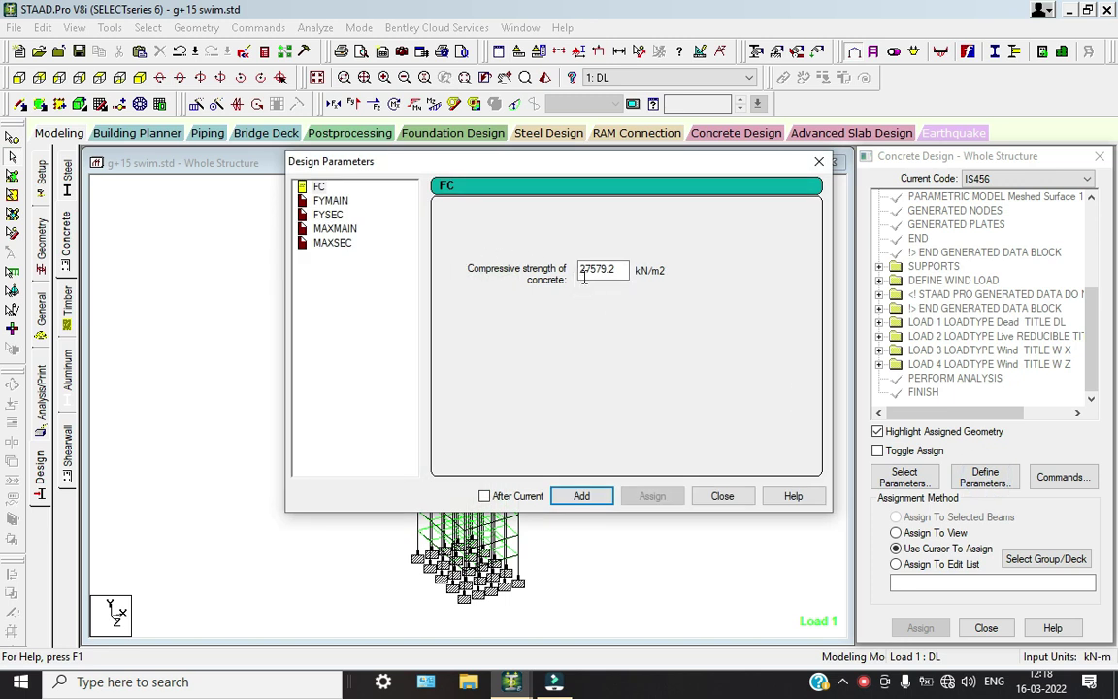
{"action": "left_click_drag", "start_coordinate": [636, 266], "coordinate": [556, 275]}
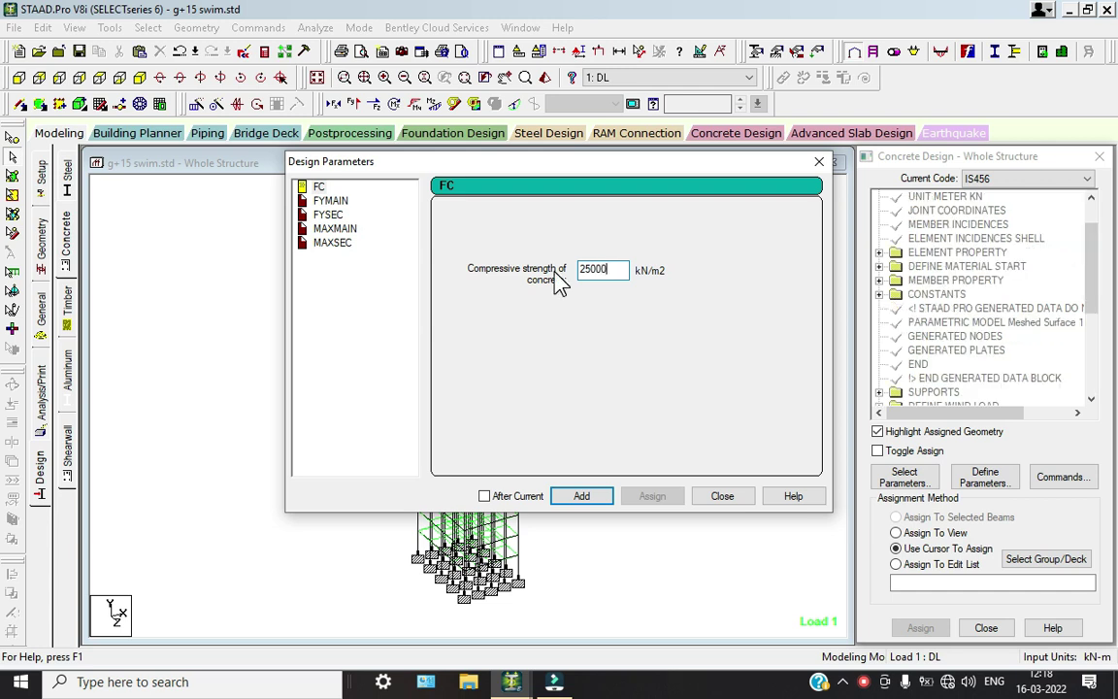
{"action": "left_click", "coordinate": [331, 201]}
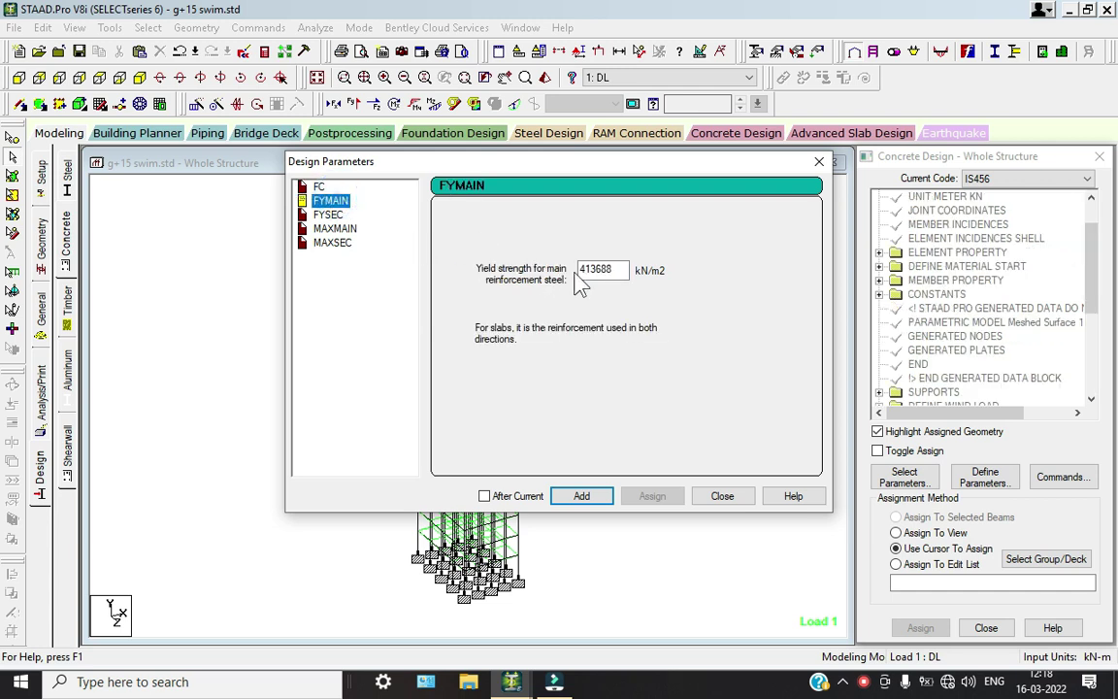
{"action": "double_click", "coordinate": [606, 268]}
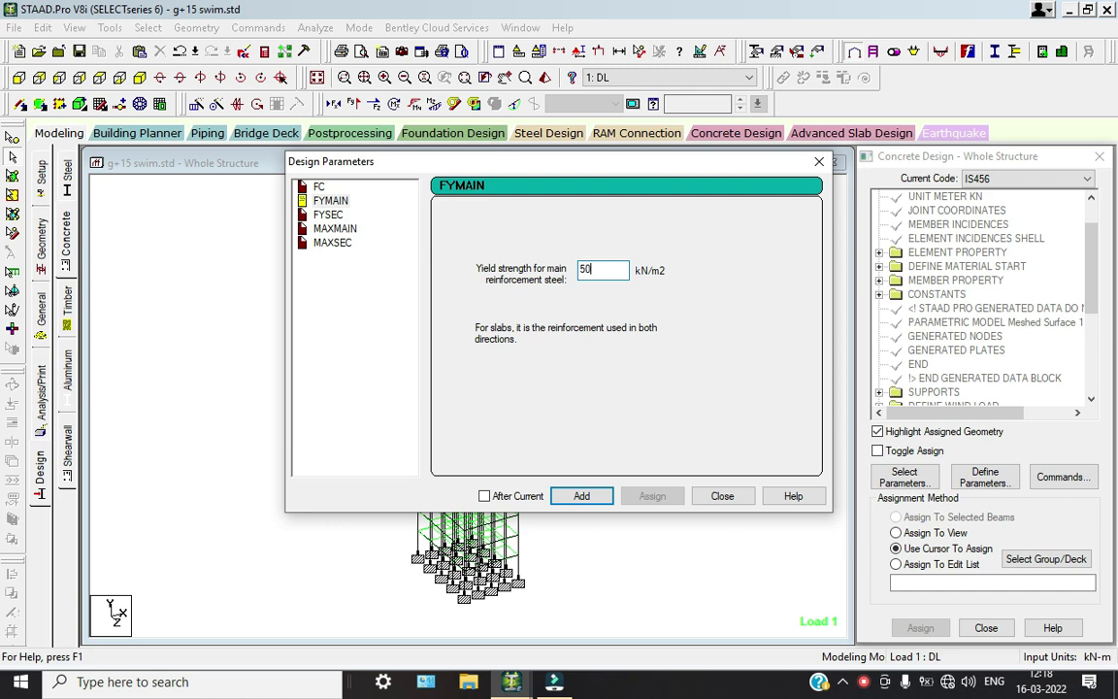
{"action": "left_click", "coordinate": [328, 215]}
{"action": "double_click", "coordinate": [619, 271]}
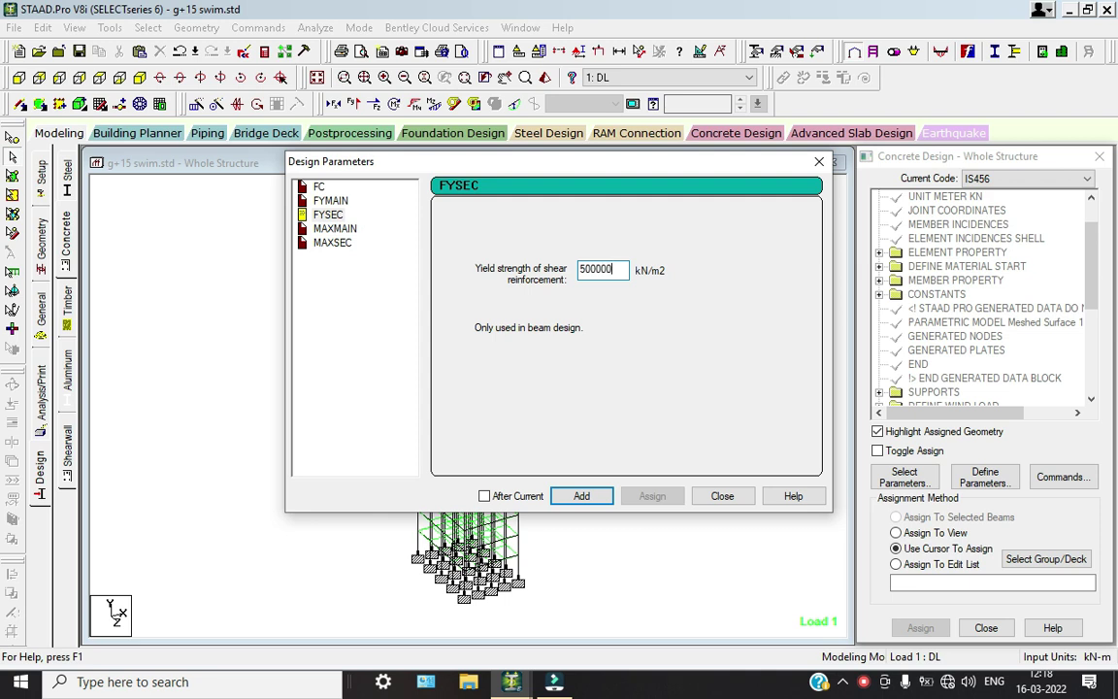
Add MAXMAIN 60 mm and MAXSEC 32 mm bar limits and close the parameter definitions.
{"action": "left_click", "coordinate": [335, 229]}
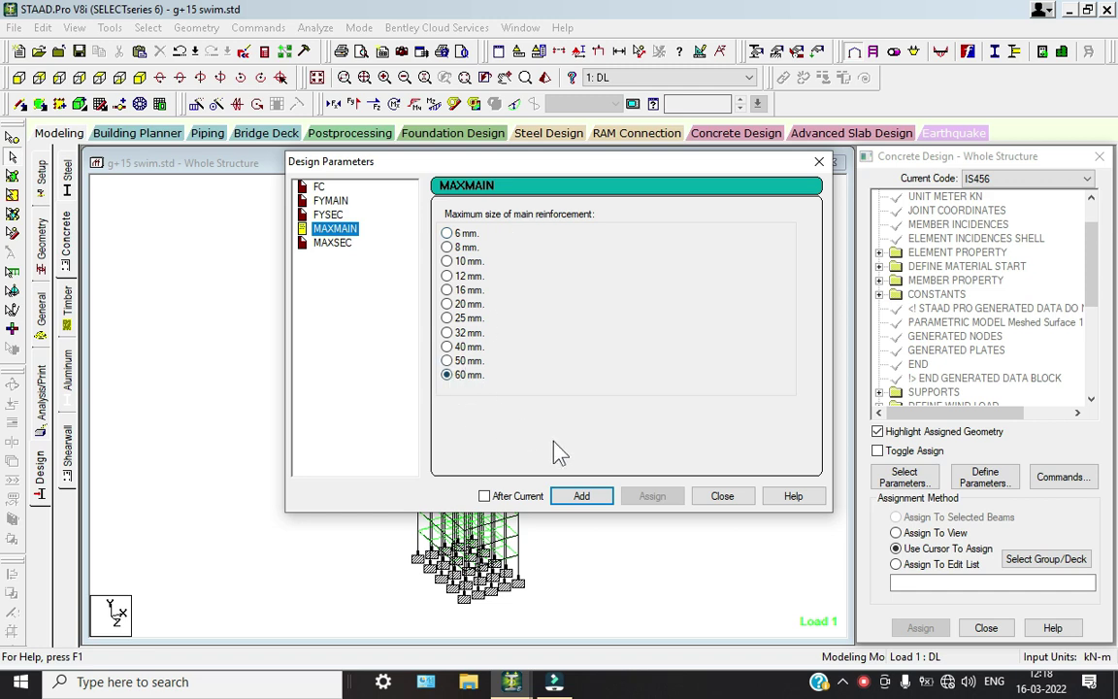
{"action": "left_click", "coordinate": [581, 497]}
{"action": "left_click", "coordinate": [331, 243]}
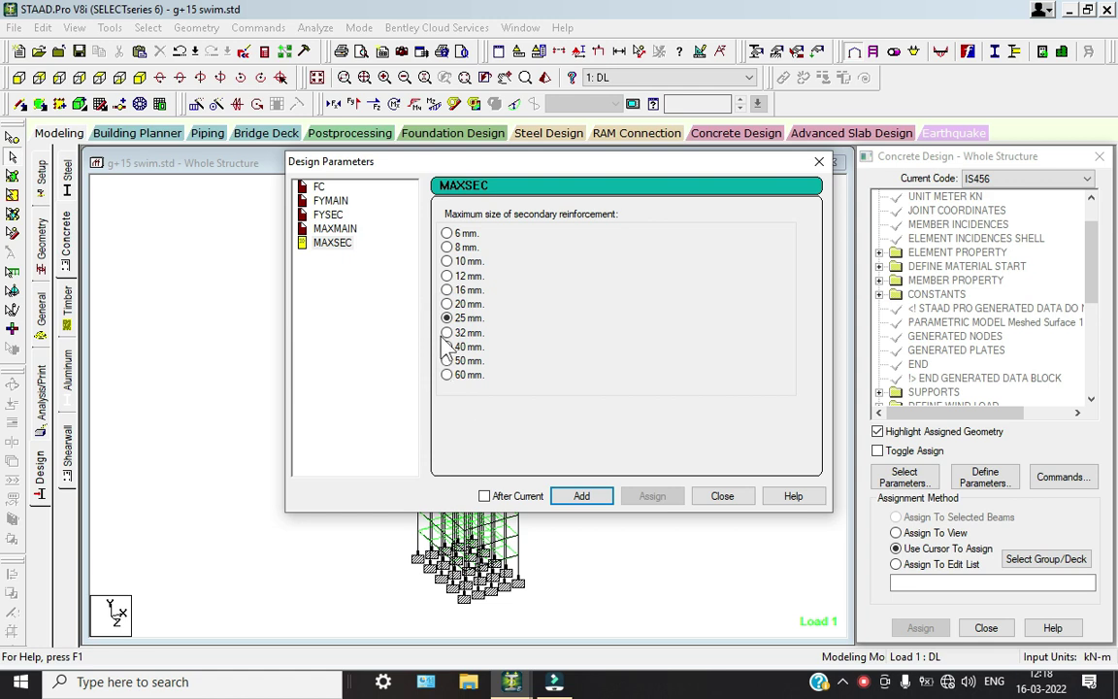
{"action": "left_click", "coordinate": [582, 495]}
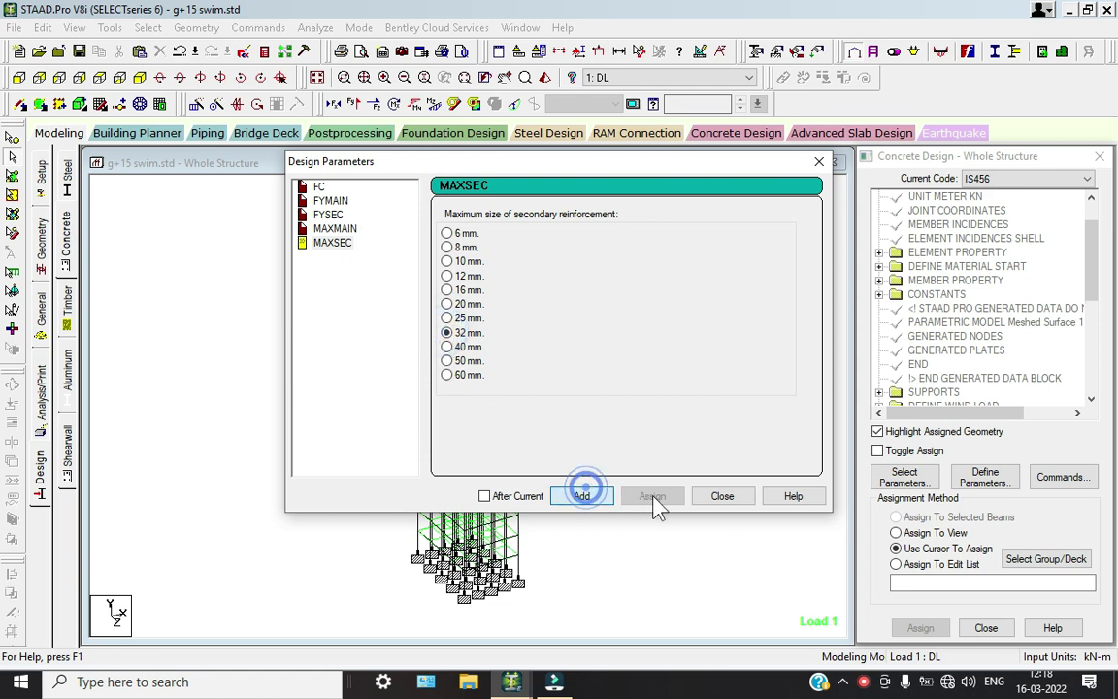
{"action": "left_click", "coordinate": [720, 496]}
Add DESIGN BEAM, DESIGN COLUMN and DESIGN SLAB/ELEMENT commands to the concrete design block.
{"action": "left_click", "coordinate": [1080, 485]}
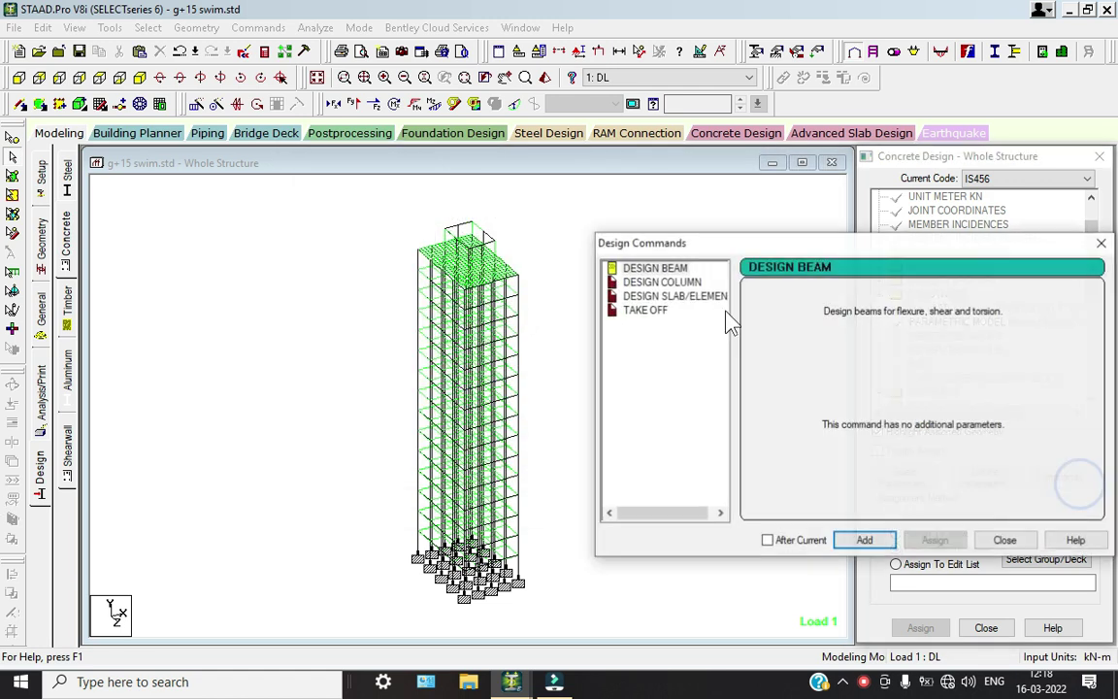
{"action": "left_click", "coordinate": [655, 268]}
{"action": "left_click", "coordinate": [867, 542]}
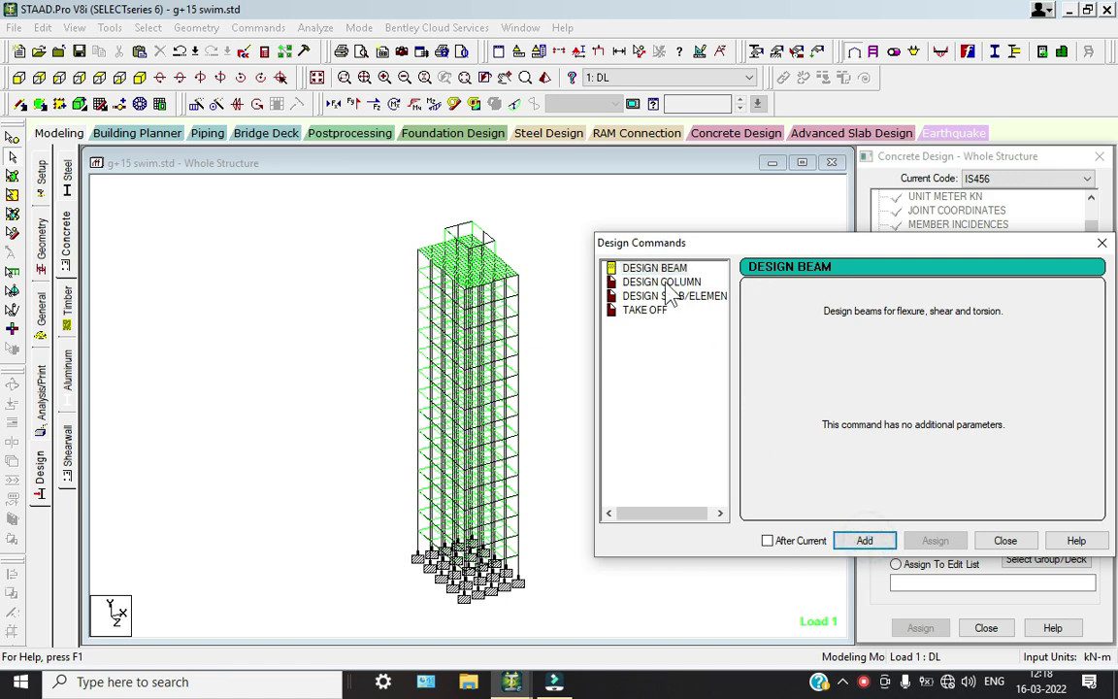
{"action": "left_click", "coordinate": [655, 282]}
{"action": "left_click", "coordinate": [864, 540]}
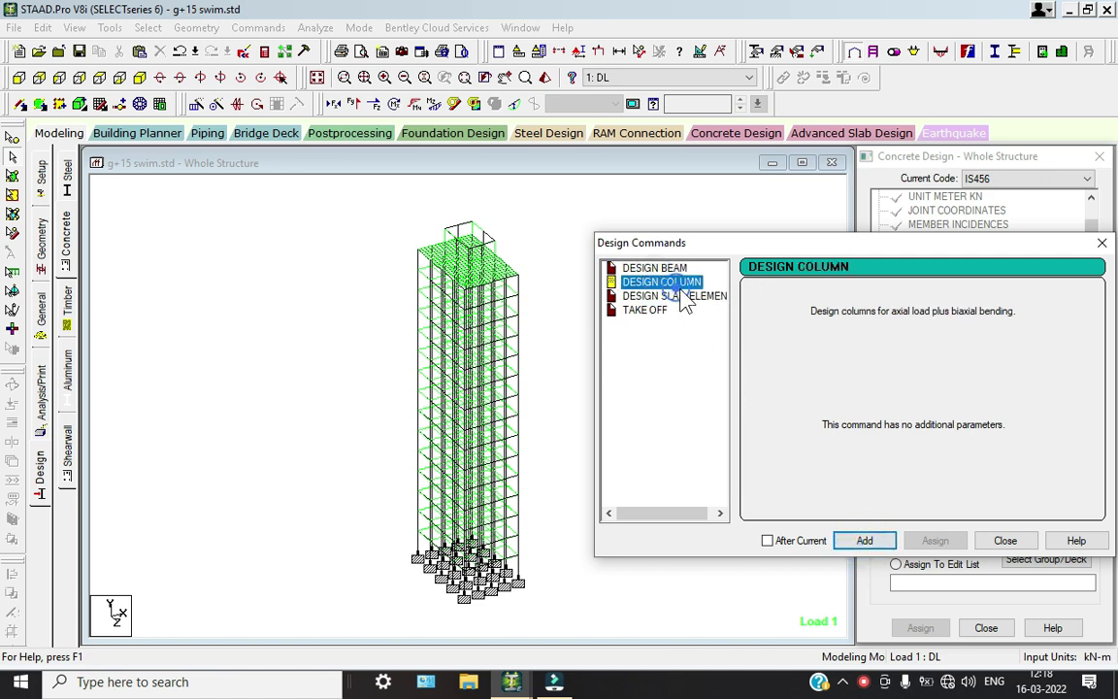
{"action": "left_click", "coordinate": [687, 297]}
{"action": "left_click", "coordinate": [863, 540]}
{"action": "left_click", "coordinate": [644, 310]}
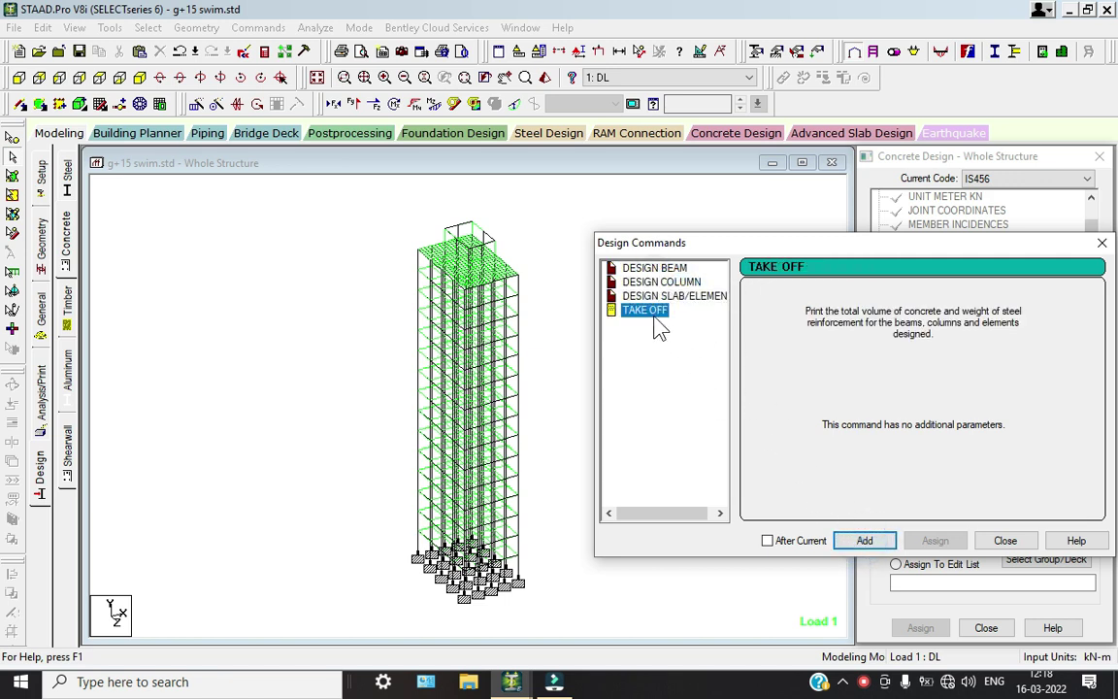
{"action": "left_click", "coordinate": [1003, 540]}
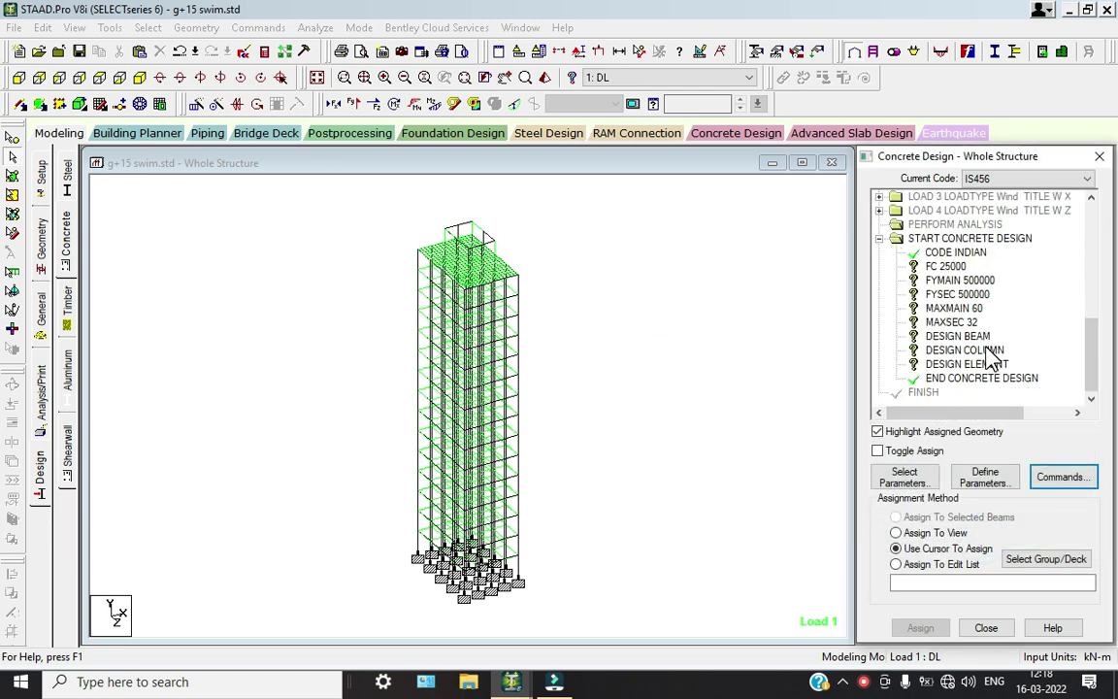
Add the concrete TAKE OFF command to the design block.
{"action": "left_click", "coordinate": [1064, 477]}
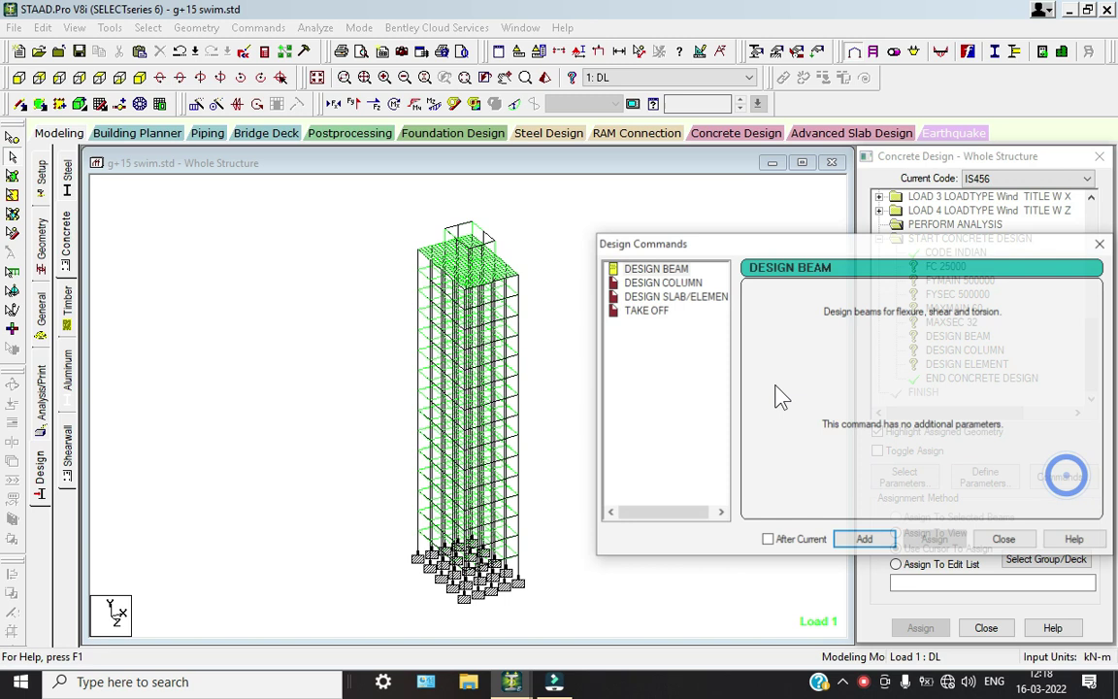
{"action": "left_click", "coordinate": [645, 310]}
{"action": "left_click", "coordinate": [865, 541]}
{"action": "left_click", "coordinate": [1001, 540]}
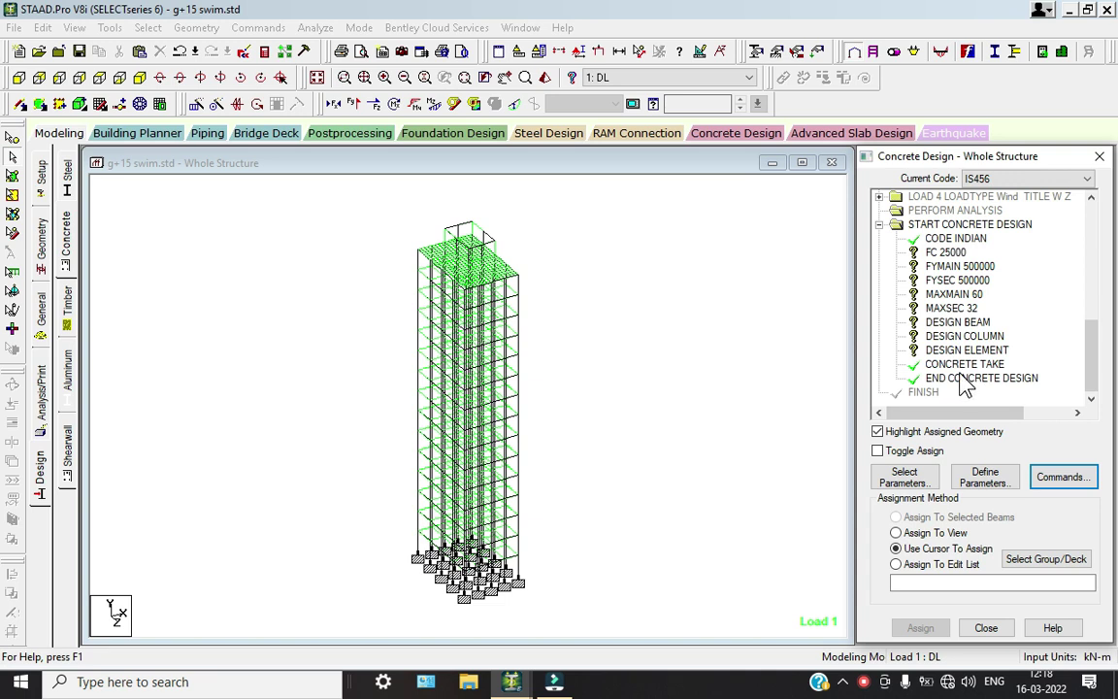
Assign FC 25000 and FYMAIN 500000 to everything in view.
{"action": "left_click", "coordinate": [953, 239]}
{"action": "left_click", "coordinate": [943, 252]}
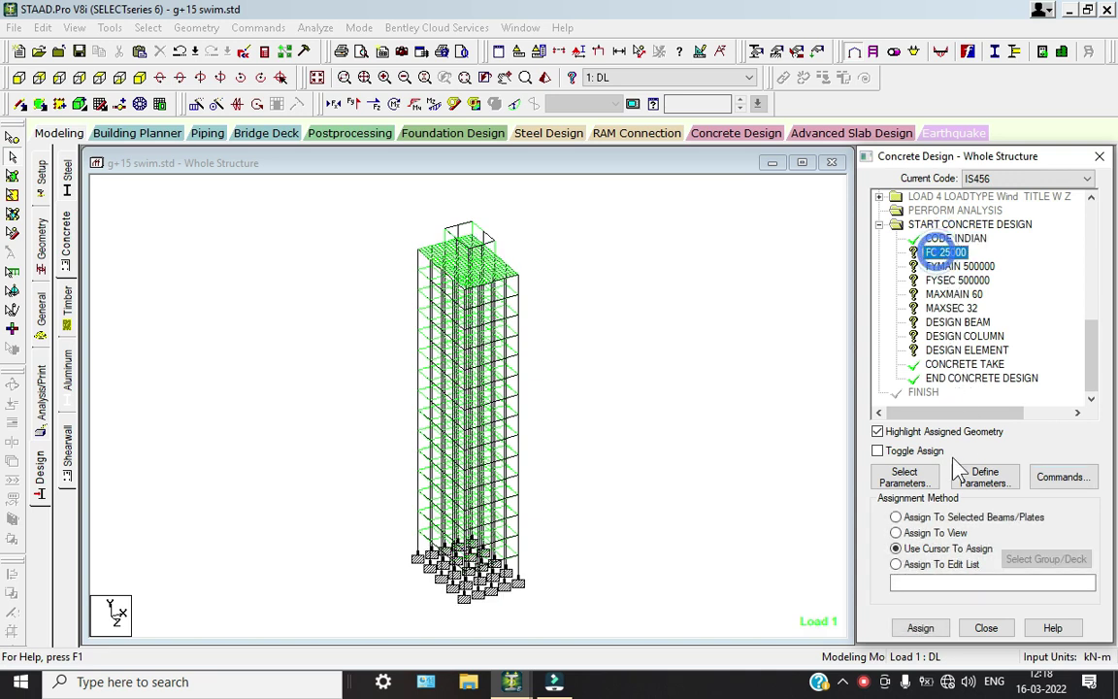
{"action": "left_click", "coordinate": [929, 534]}
{"action": "left_click", "coordinate": [921, 629]}
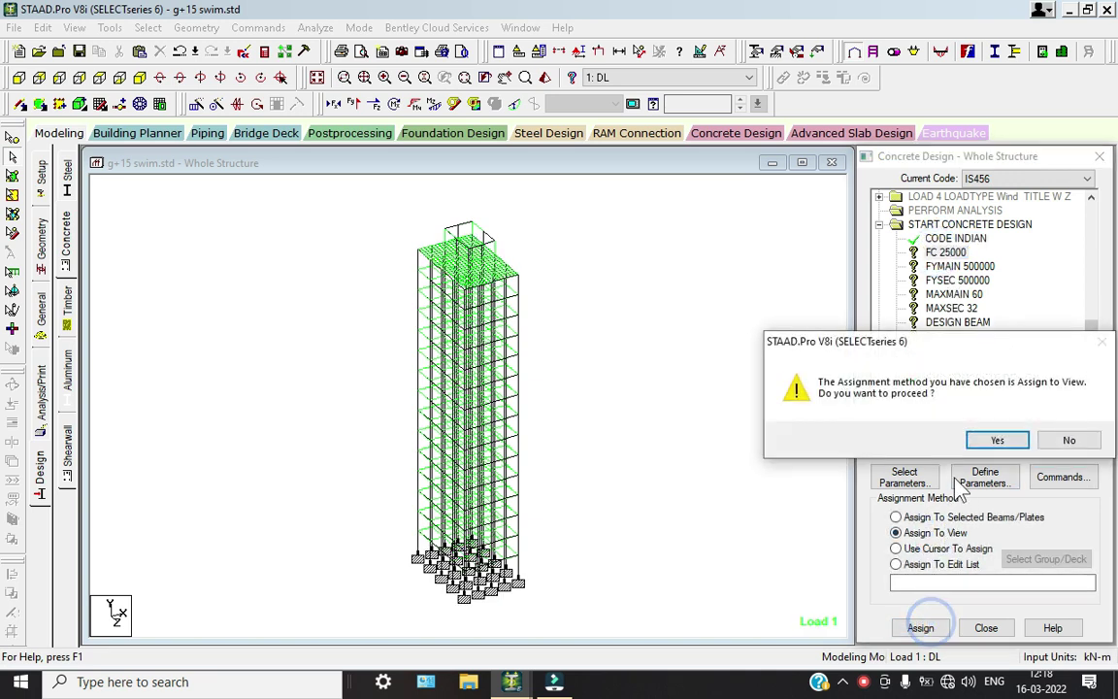
{"action": "left_click", "coordinate": [989, 439]}
{"action": "left_click", "coordinate": [959, 266]}
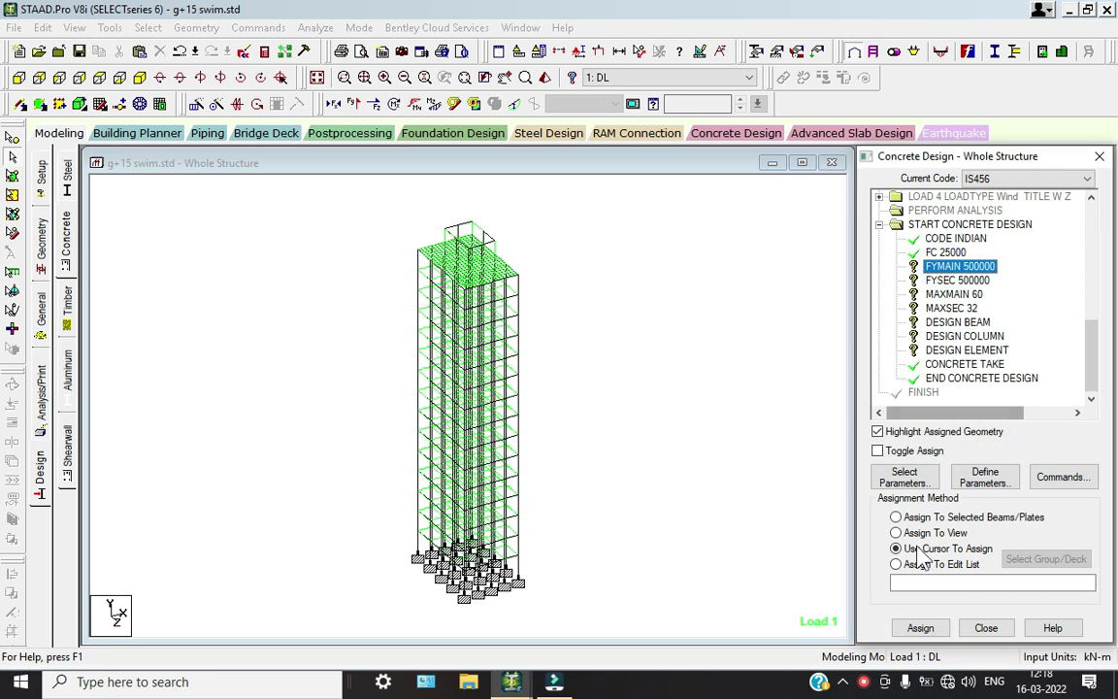
{"action": "left_click", "coordinate": [920, 627]}
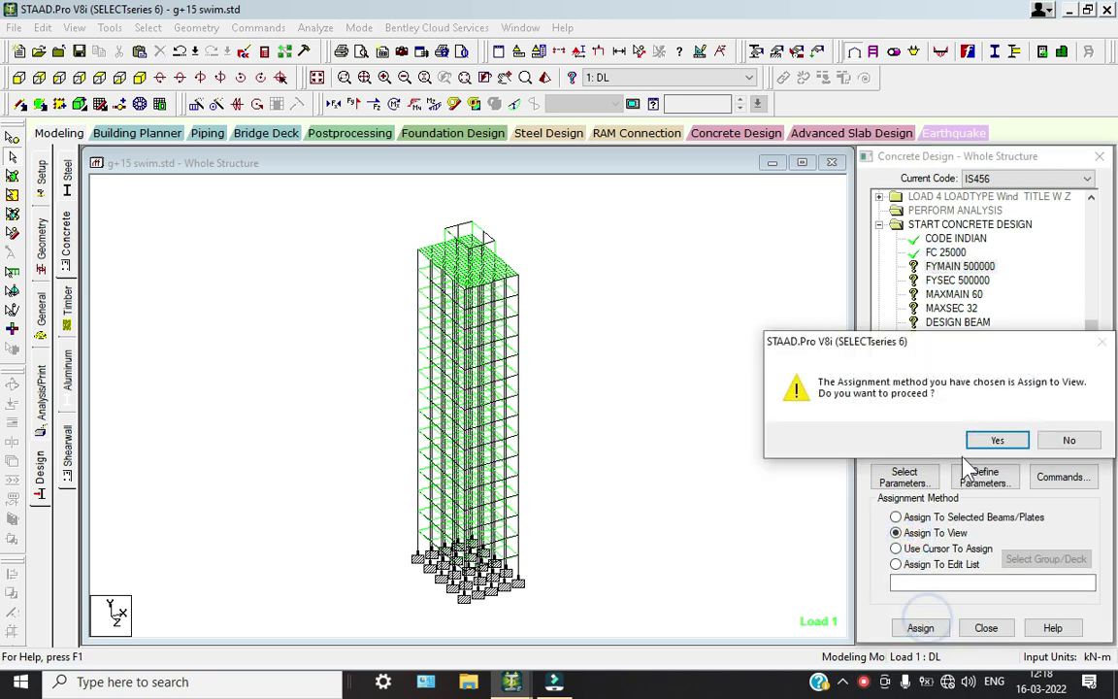
{"action": "left_click", "coordinate": [990, 439]}
Assign FYSEC 500000 and MAXMAIN 60 to everything in view.
{"action": "left_click", "coordinate": [958, 280]}
{"action": "left_click", "coordinate": [927, 546]}
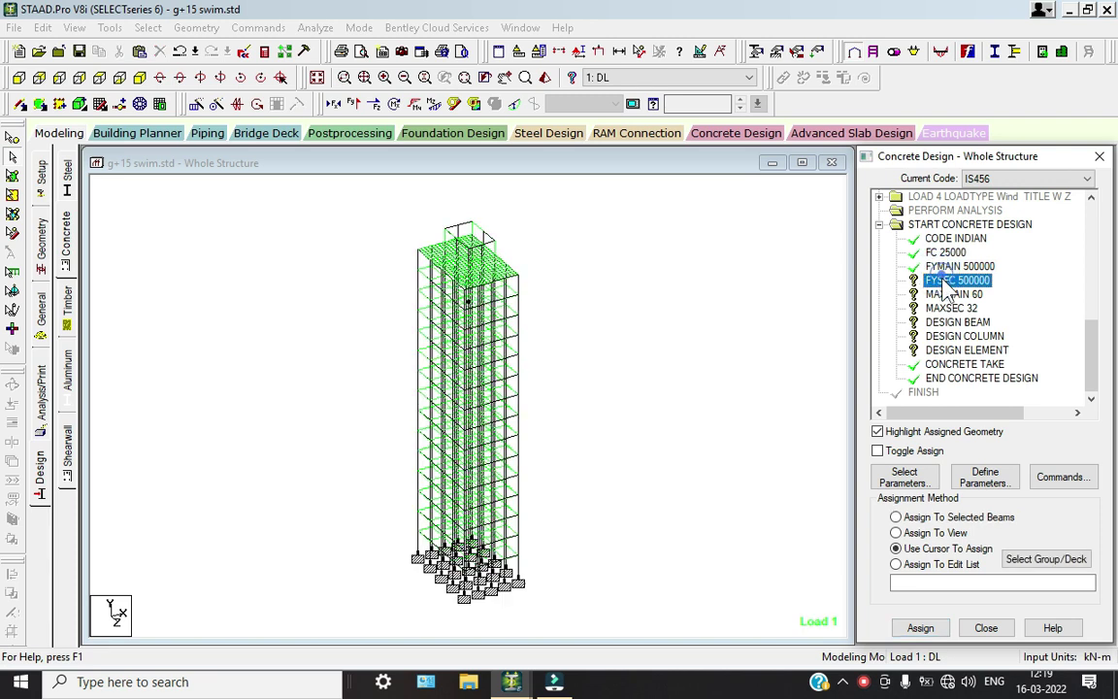
{"action": "left_click", "coordinate": [921, 533]}
{"action": "left_click", "coordinate": [920, 627]}
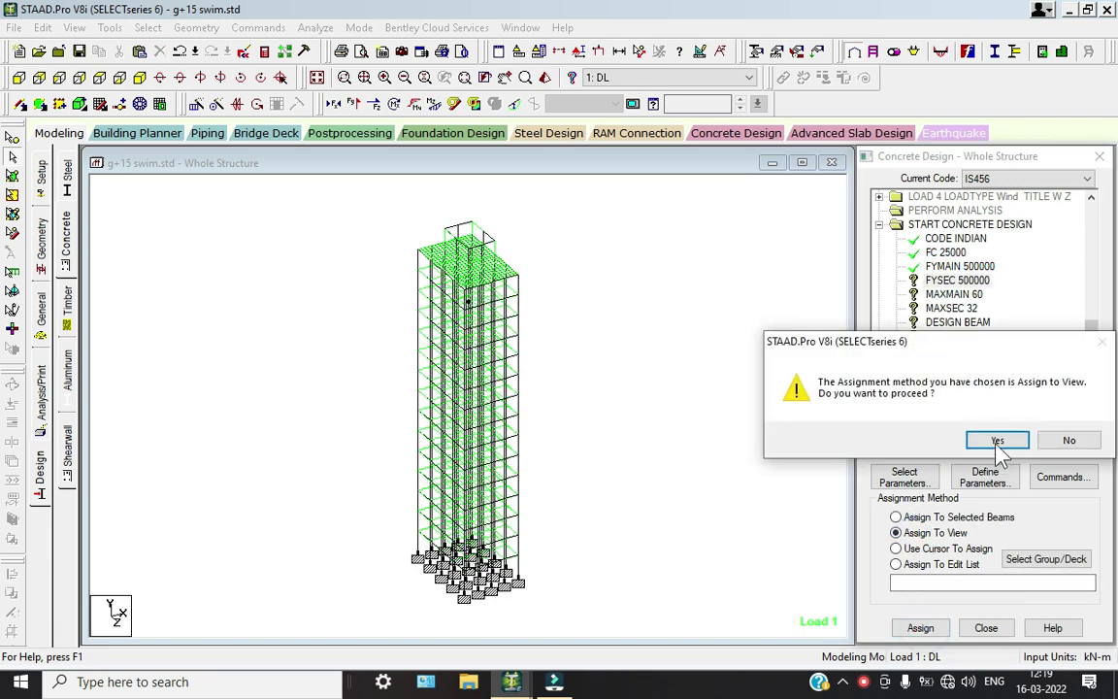
{"action": "left_click", "coordinate": [993, 442]}
{"action": "left_click", "coordinate": [954, 294]}
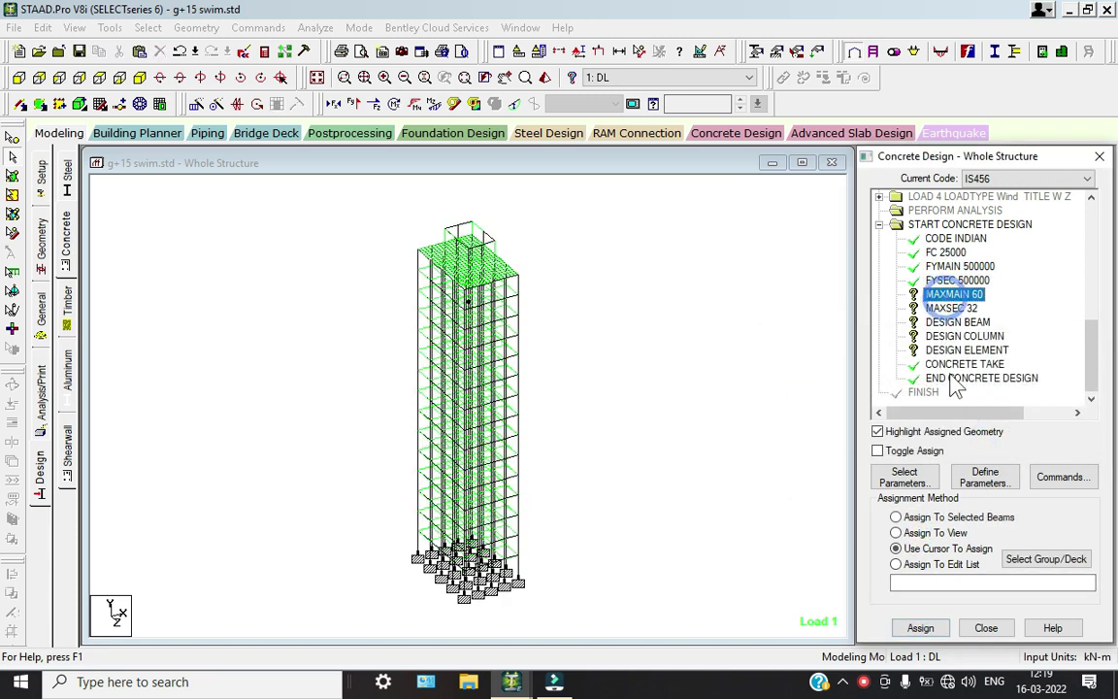
{"action": "left_click", "coordinate": [921, 533]}
{"action": "left_click", "coordinate": [922, 627]}
{"action": "left_click", "coordinate": [925, 437]}
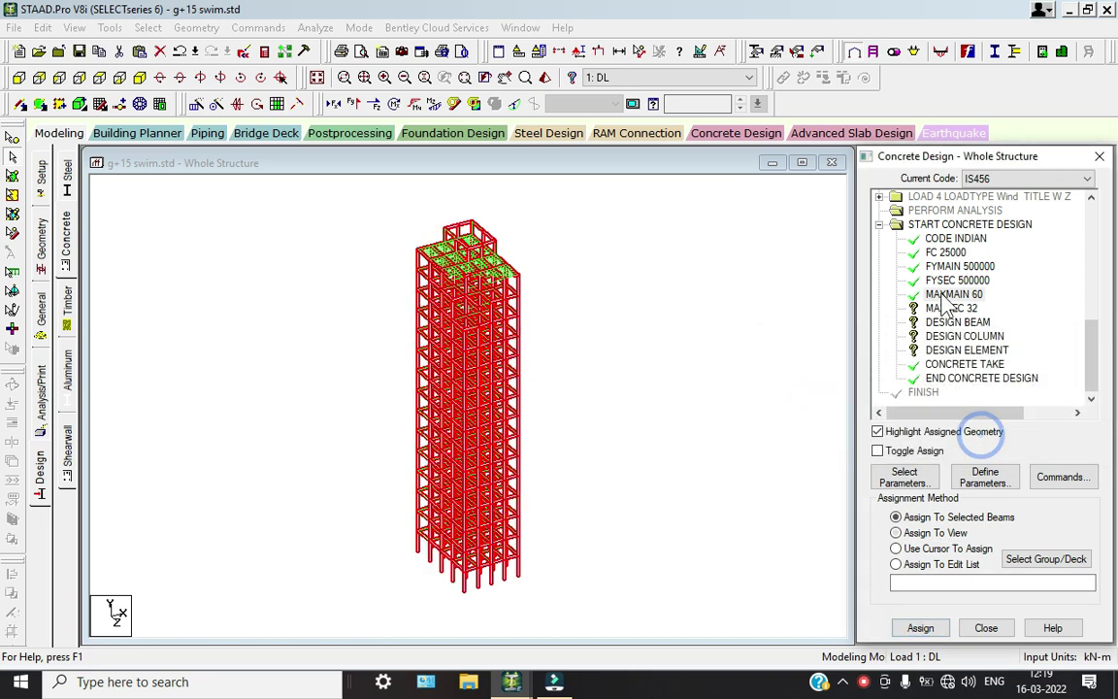
Assign MAXSEC 32 to everything in view, then select the DESIGN BEAM command.
{"action": "left_click", "coordinate": [951, 307]}
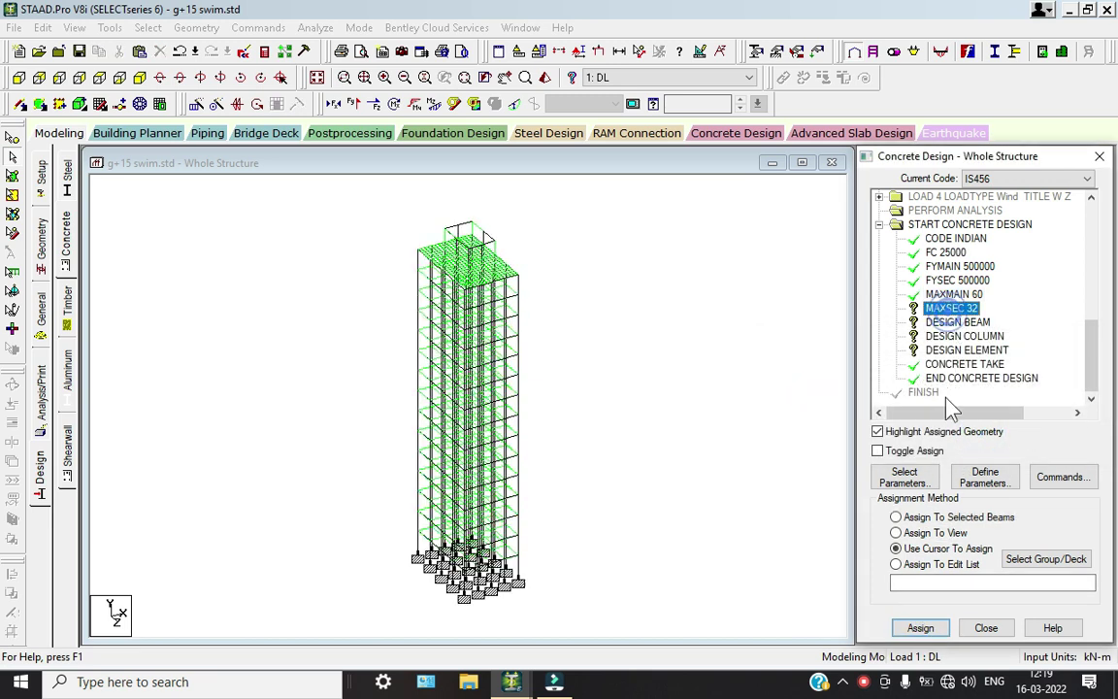
{"action": "left_click", "coordinate": [912, 533]}
{"action": "left_click", "coordinate": [921, 629]}
{"action": "left_click", "coordinate": [991, 439]}
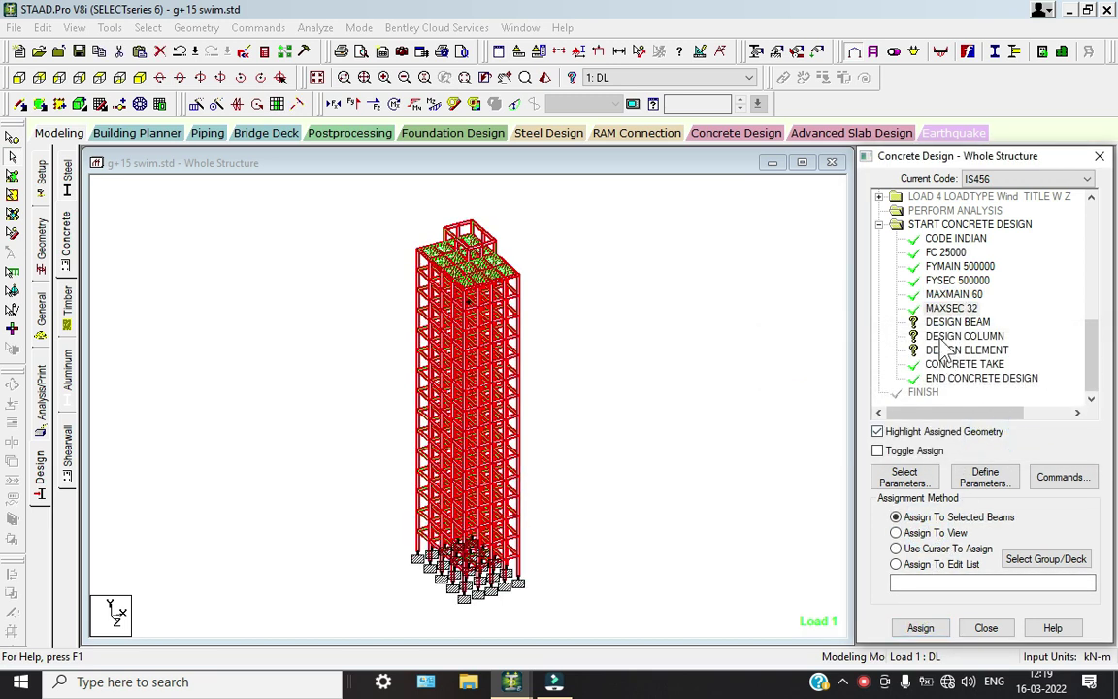
{"action": "left_click", "coordinate": [956, 336]}
{"action": "left_click", "coordinate": [955, 321]}
Assign DESIGN BEAM to all beams parallel to X and Z.
{"action": "left_click", "coordinate": [147, 28]}
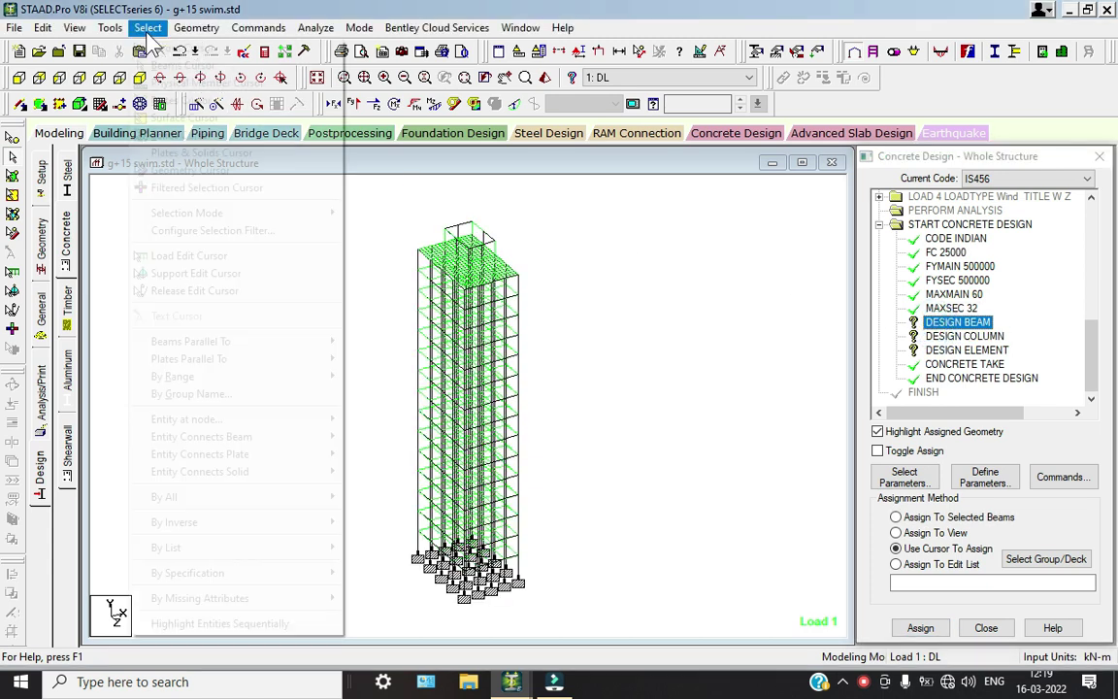
{"action": "left_click", "coordinate": [364, 342]}
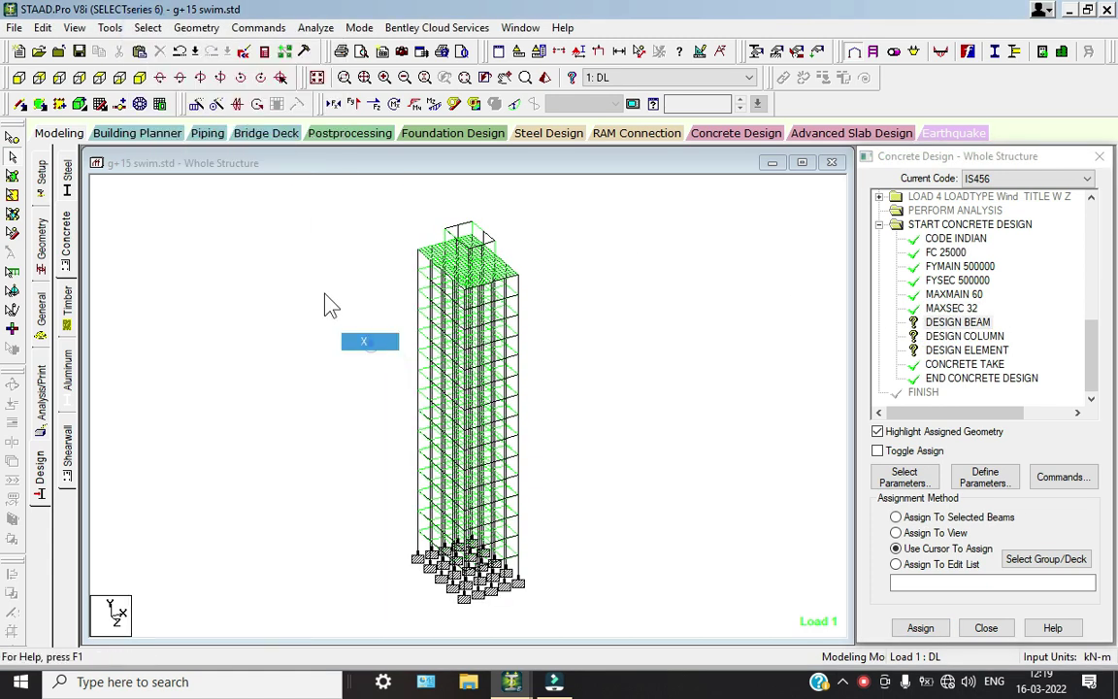
{"action": "left_click", "coordinate": [110, 27]}
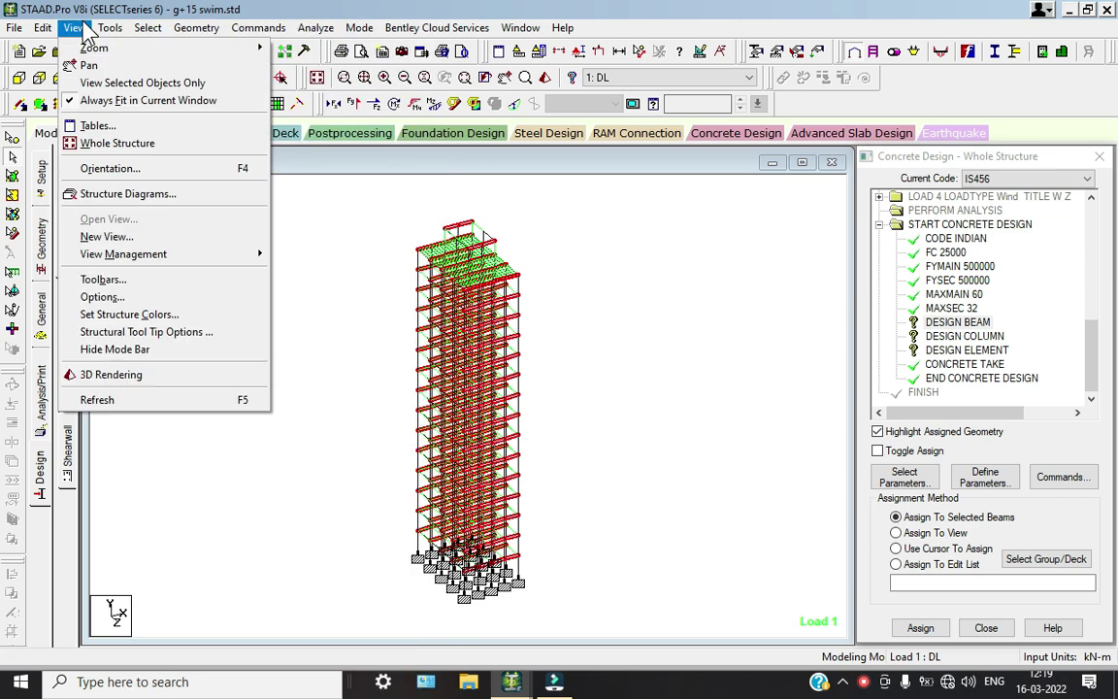
{"action": "left_click", "coordinate": [147, 27]}
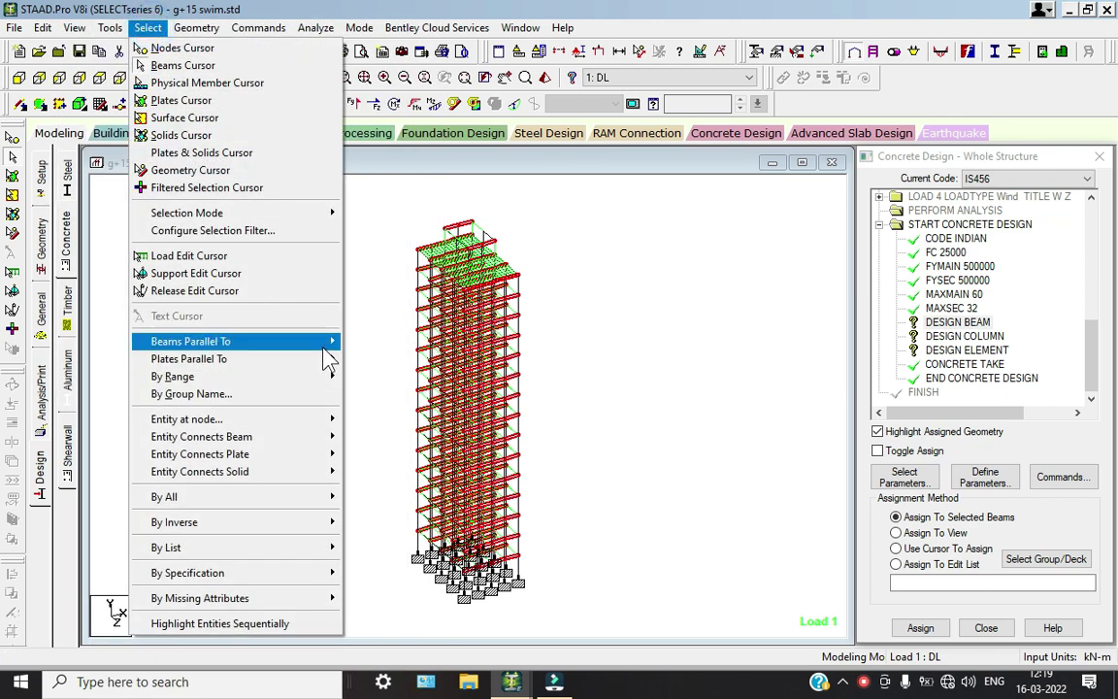
{"action": "left_click", "coordinate": [322, 346]}
{"action": "left_click", "coordinate": [363, 375]}
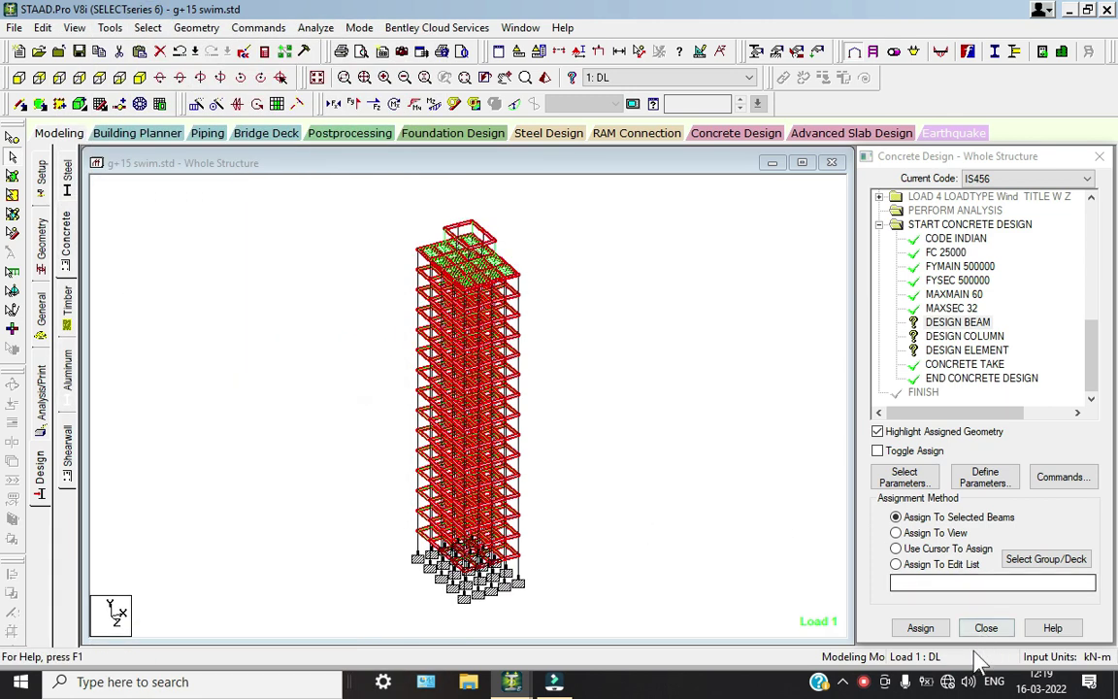
{"action": "left_click", "coordinate": [920, 628]}
{"action": "left_click", "coordinate": [993, 442]}
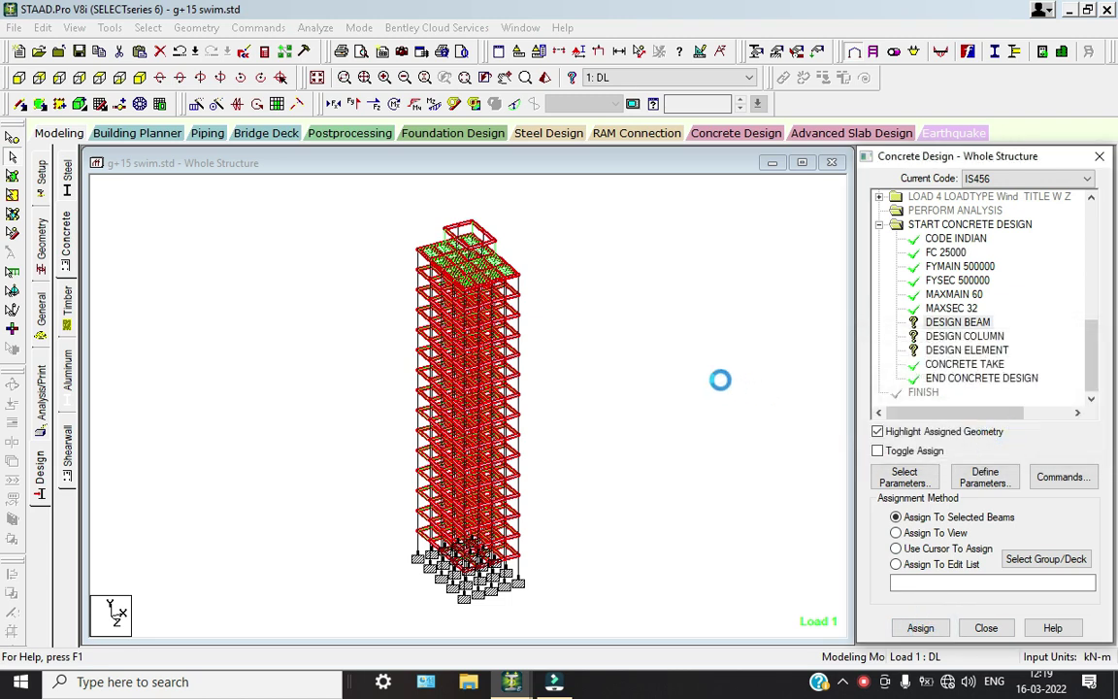
{"action": "left_click", "coordinate": [720, 386]}
Assign DESIGN COLUMN to all vertical members parallel to Y.
{"action": "left_click", "coordinate": [956, 337]}
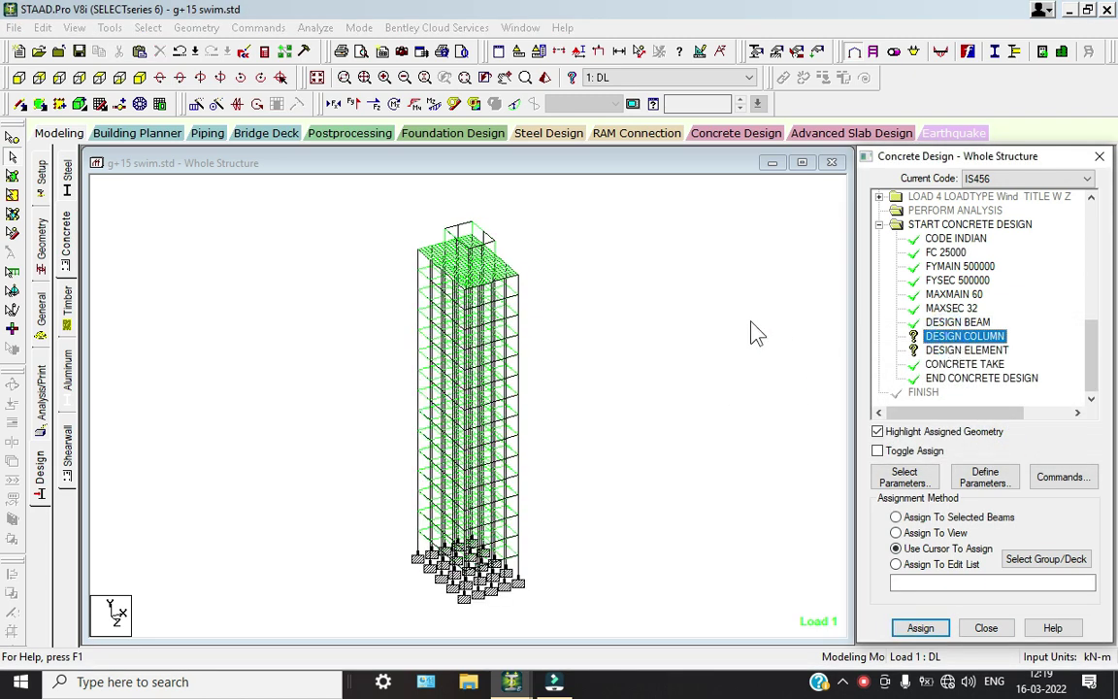
{"action": "left_click", "coordinate": [148, 28]}
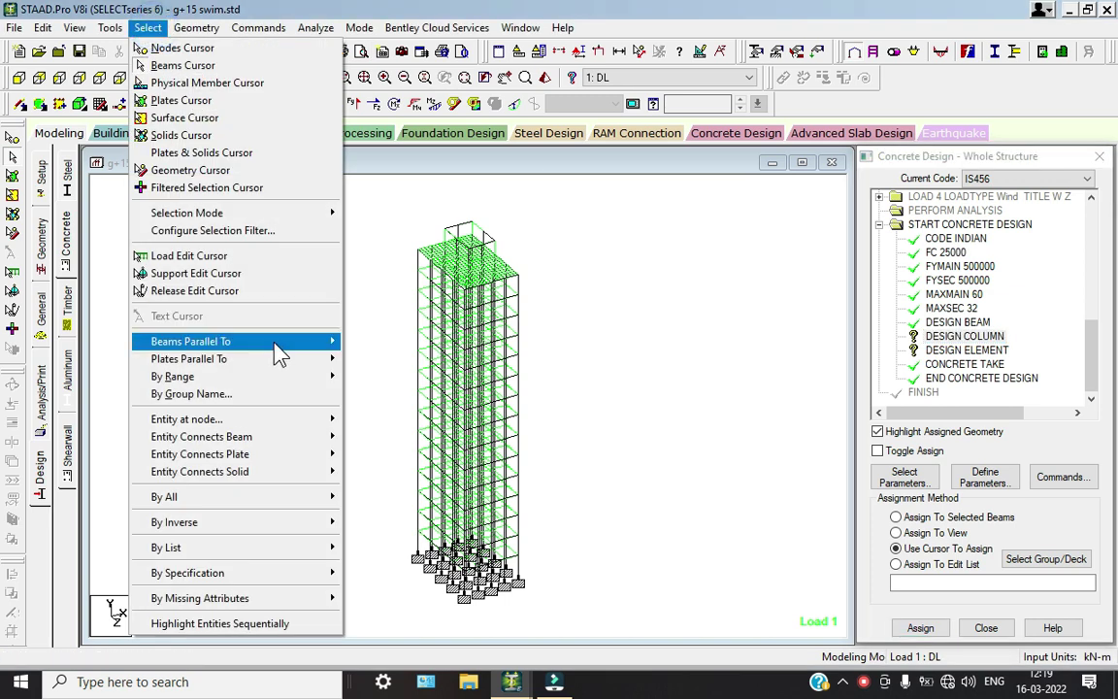
{"action": "mouse_move", "coordinate": [281, 342]}
{"action": "left_click", "coordinate": [373, 359]}
{"action": "left_click", "coordinate": [920, 627]}
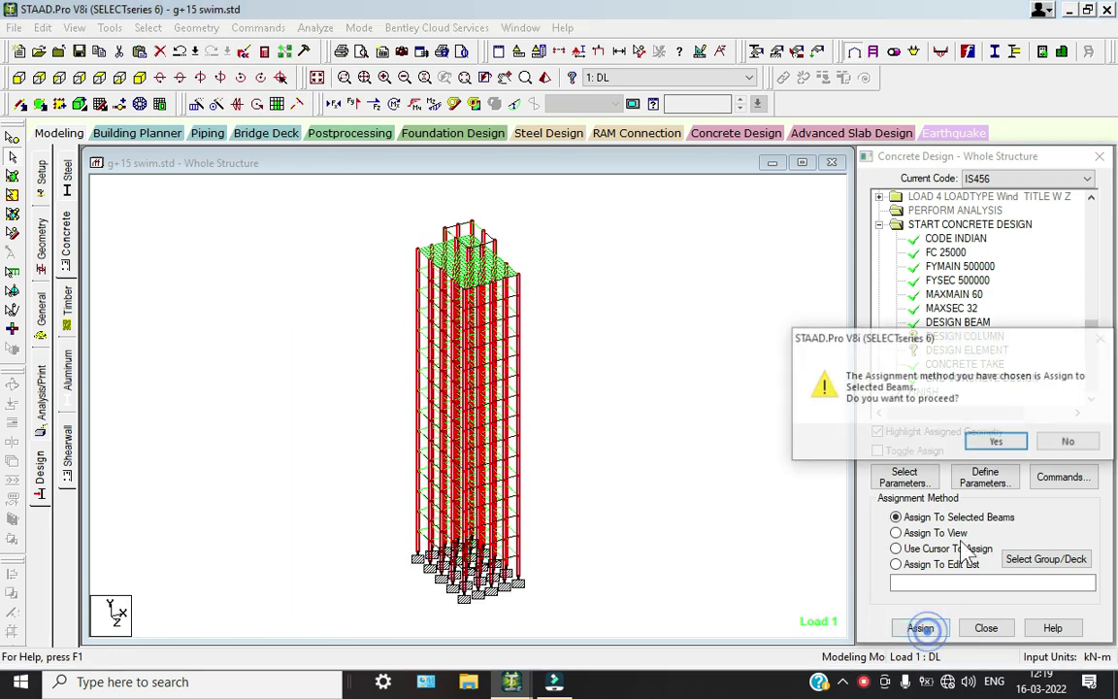
{"action": "left_click", "coordinate": [993, 442]}
Assign DESIGN ELEMENT to all plates in the current view.
{"action": "left_click", "coordinate": [961, 350]}
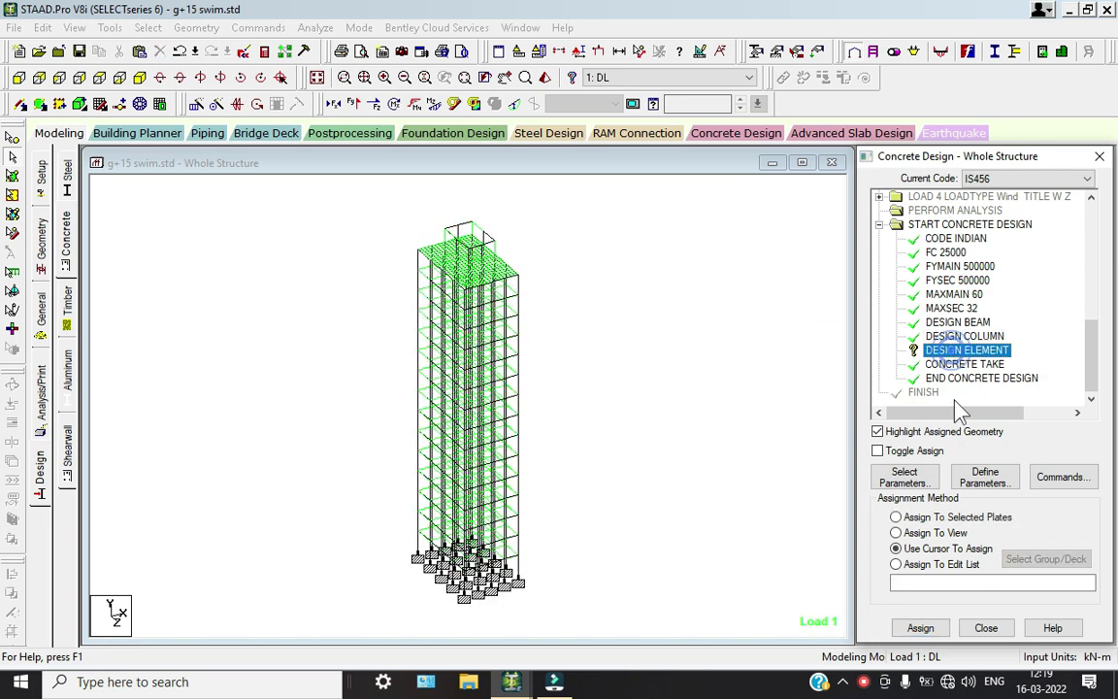
{"action": "left_click", "coordinate": [926, 534]}
{"action": "left_click", "coordinate": [919, 628]}
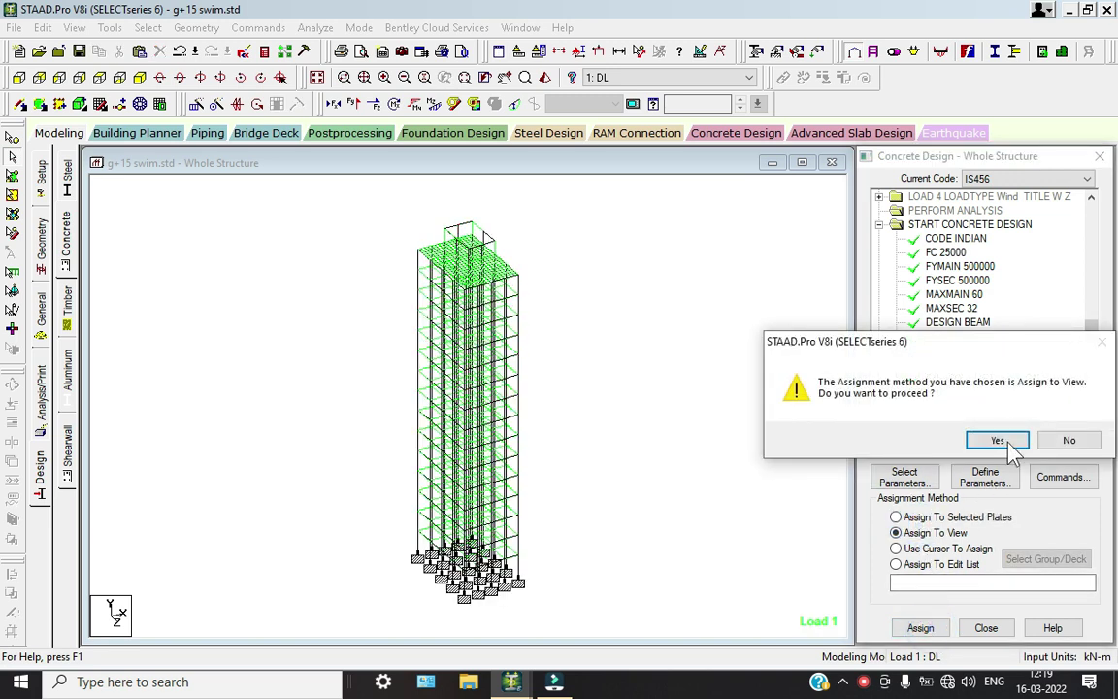
{"action": "left_click", "coordinate": [997, 440]}
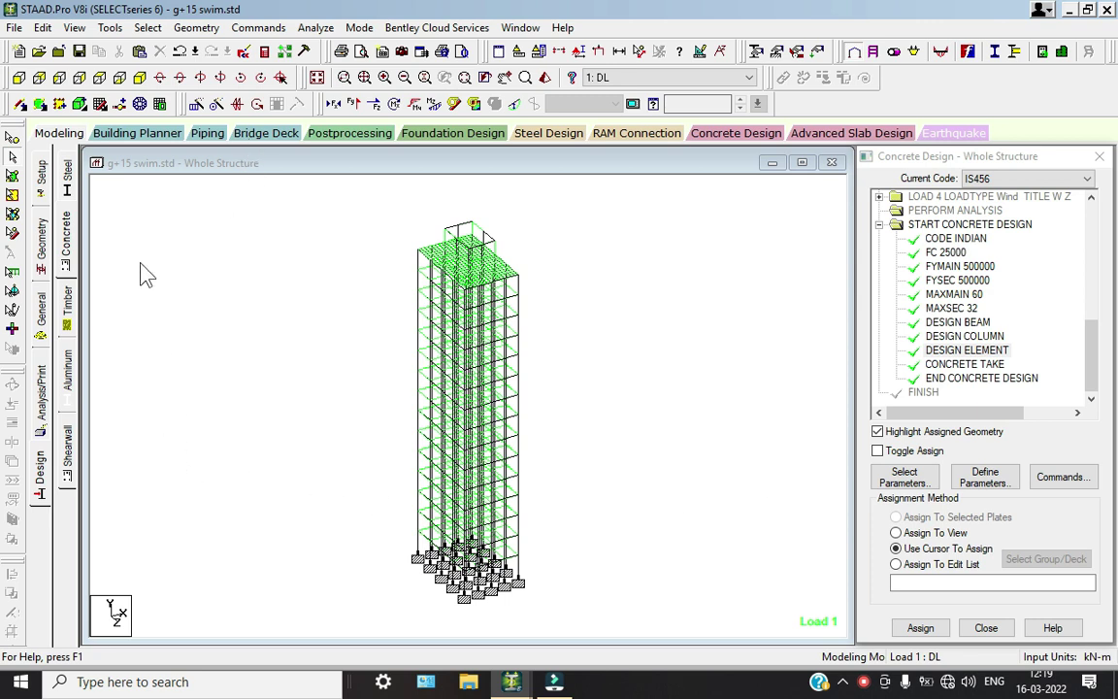
Add a PERFORM ANALYSIS command to the analysis commands.
{"action": "left_click", "coordinate": [40, 392]}
{"action": "left_click", "coordinate": [505, 529]}
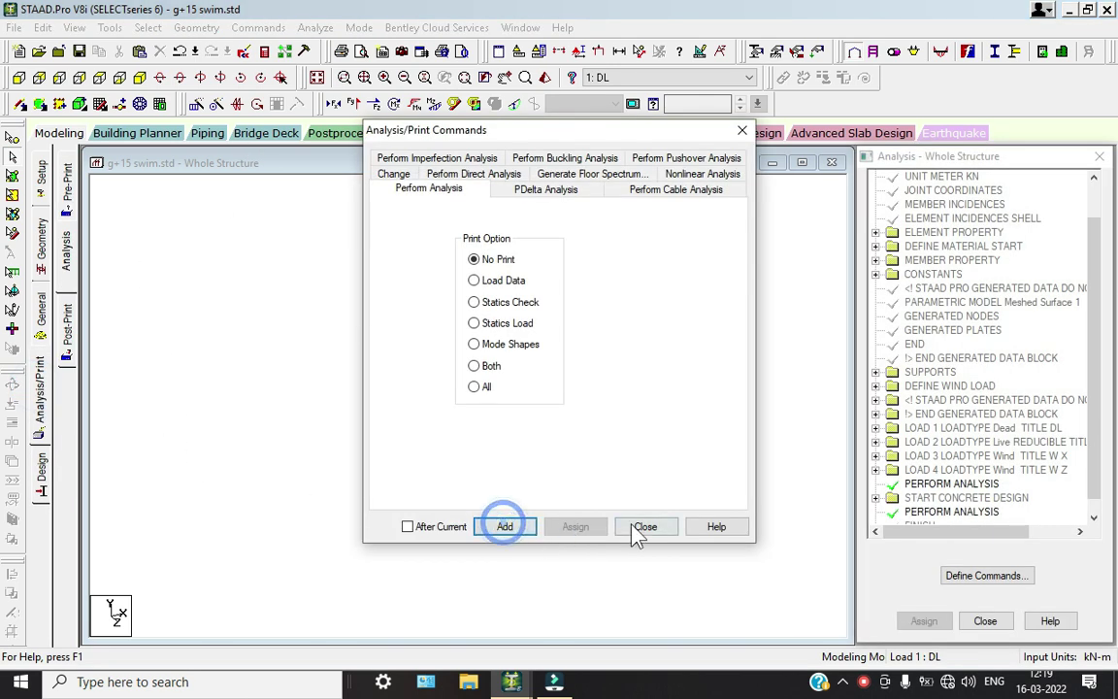
{"action": "left_click", "coordinate": [642, 527]}
Save g+15 swim.std and run the analysis through to completion with 0 errors.
{"action": "left_click", "coordinate": [316, 28]}
{"action": "left_click", "coordinate": [325, 45]}
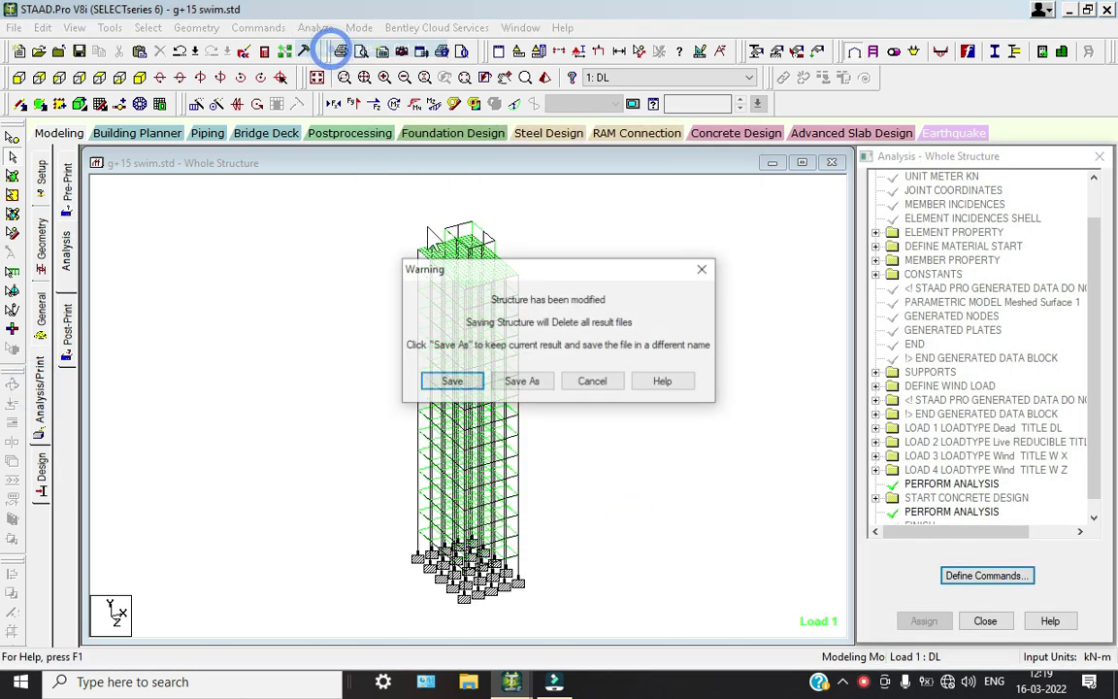
{"action": "left_click", "coordinate": [474, 381]}
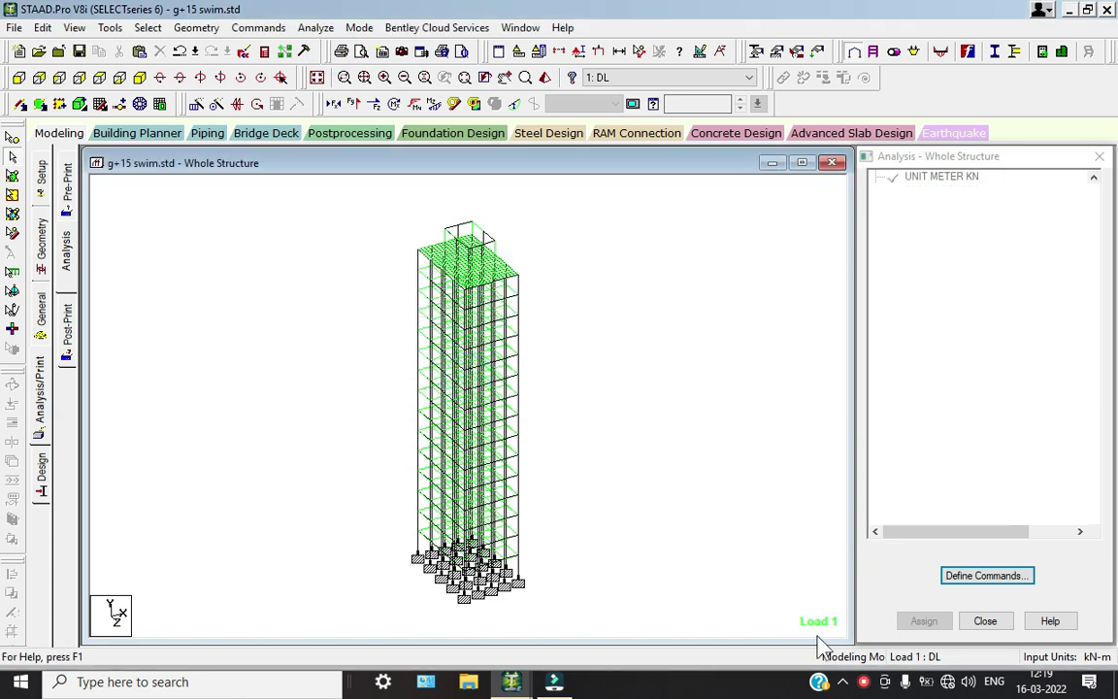
{"action": "left_click", "coordinate": [864, 683]}
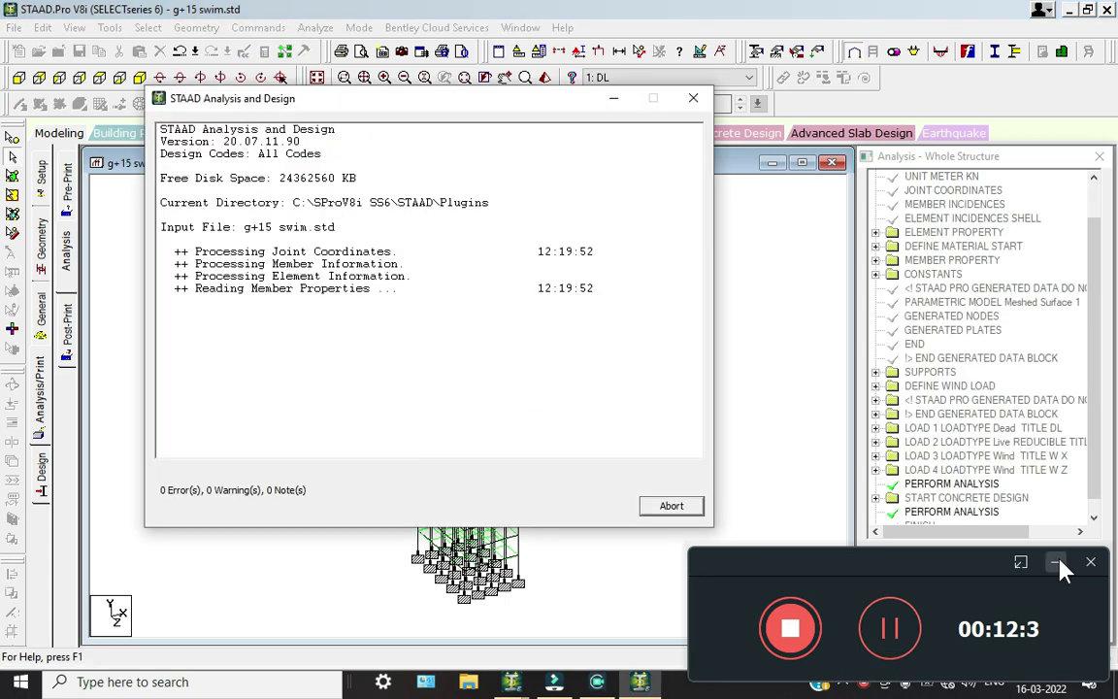
{"action": "left_click", "coordinate": [1089, 562]}
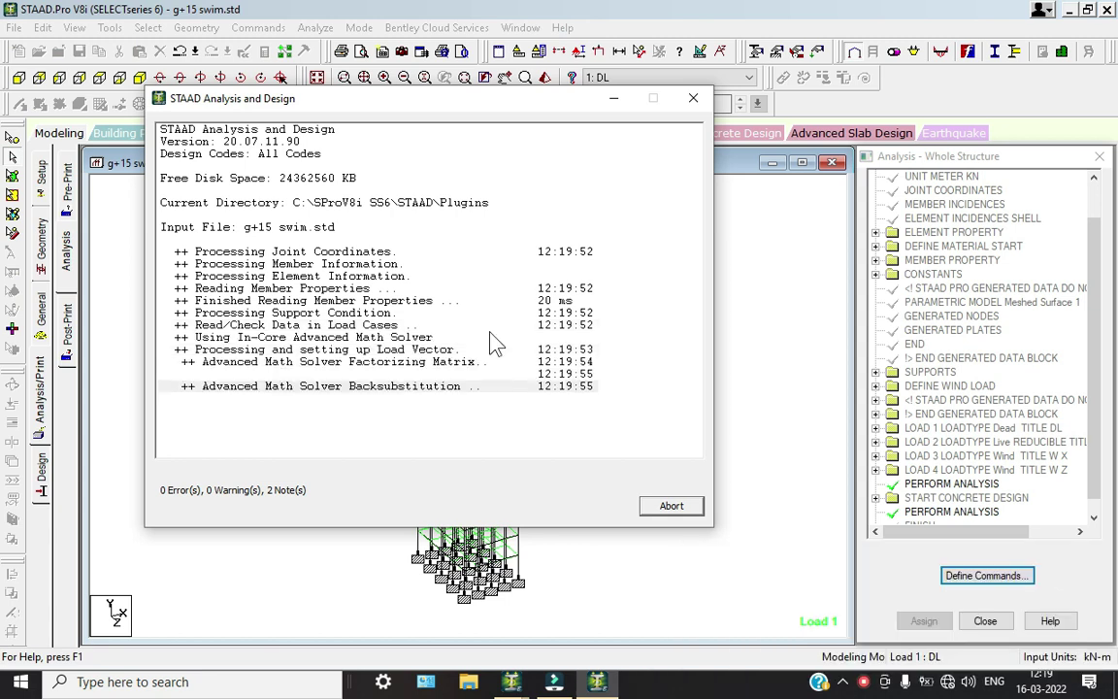
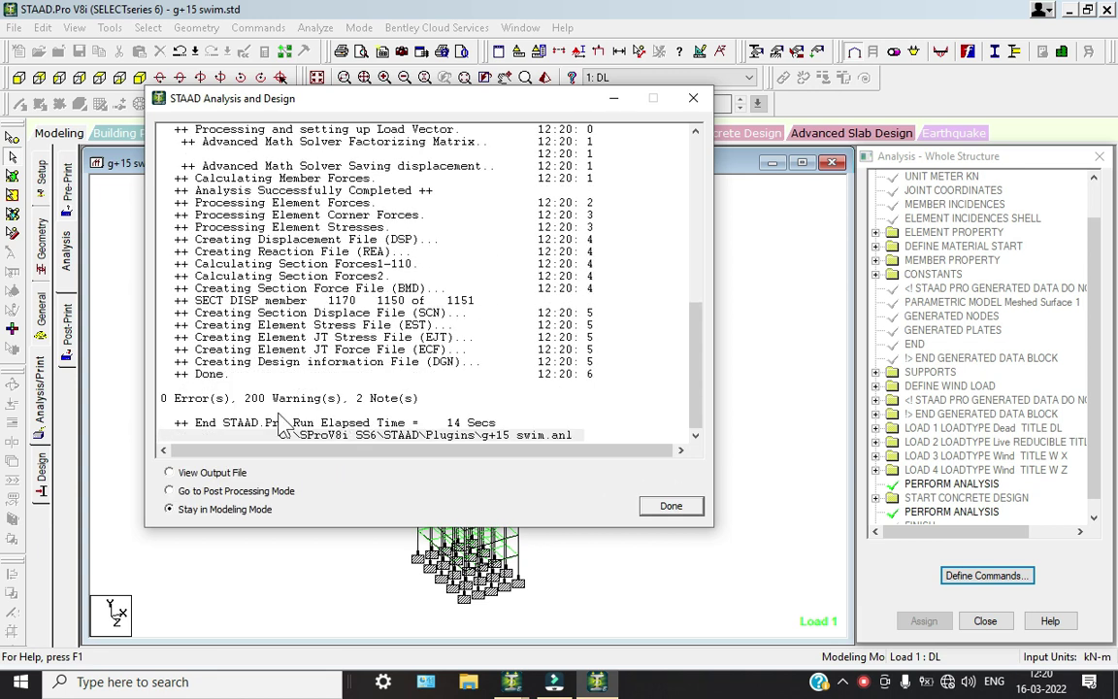
Enter post-processing and show a Max Absolute plate stress contour on the tower.
{"action": "left_click", "coordinate": [211, 490]}
{"action": "left_click", "coordinate": [672, 507]}
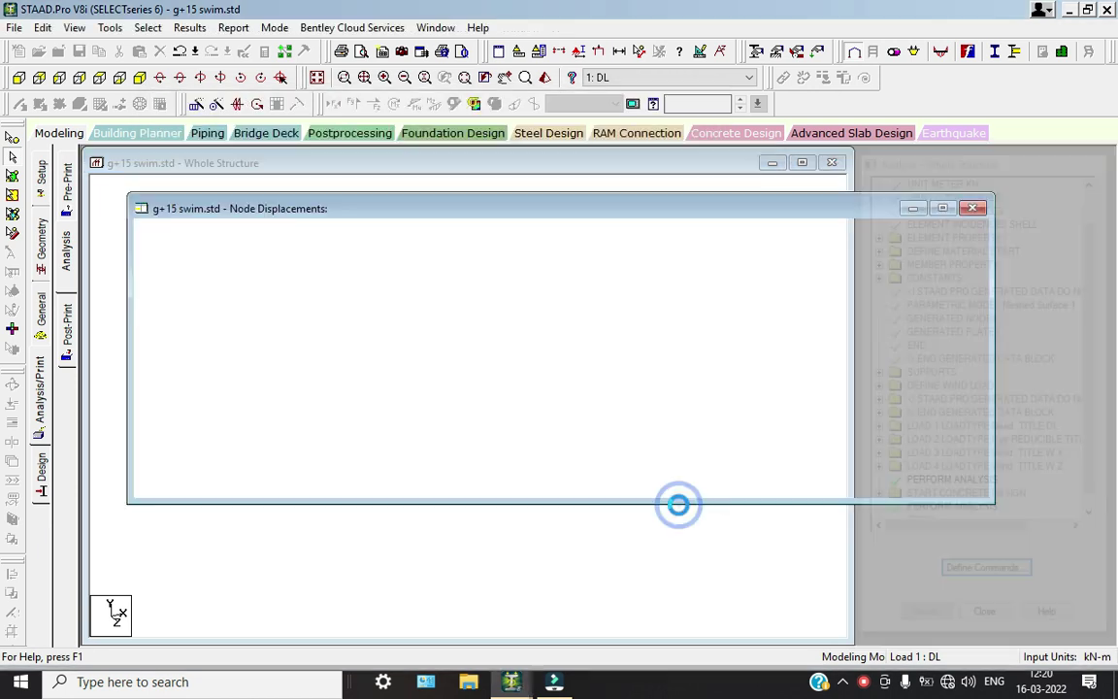
{"action": "left_click", "coordinate": [41, 284]}
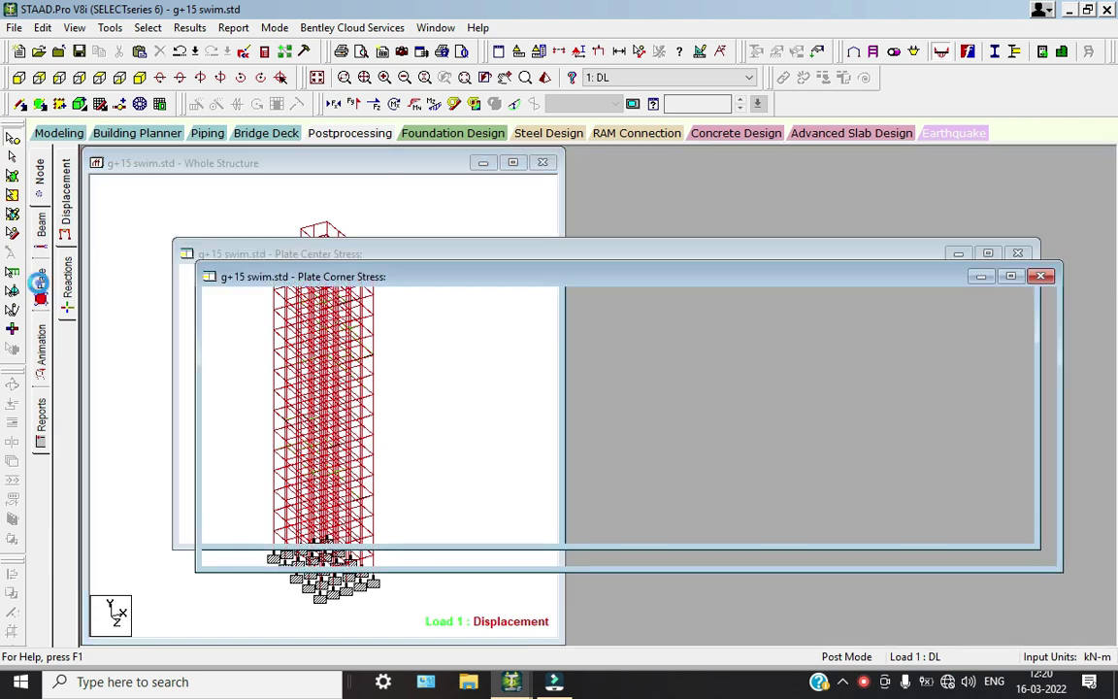
{"action": "left_click", "coordinate": [497, 167]}
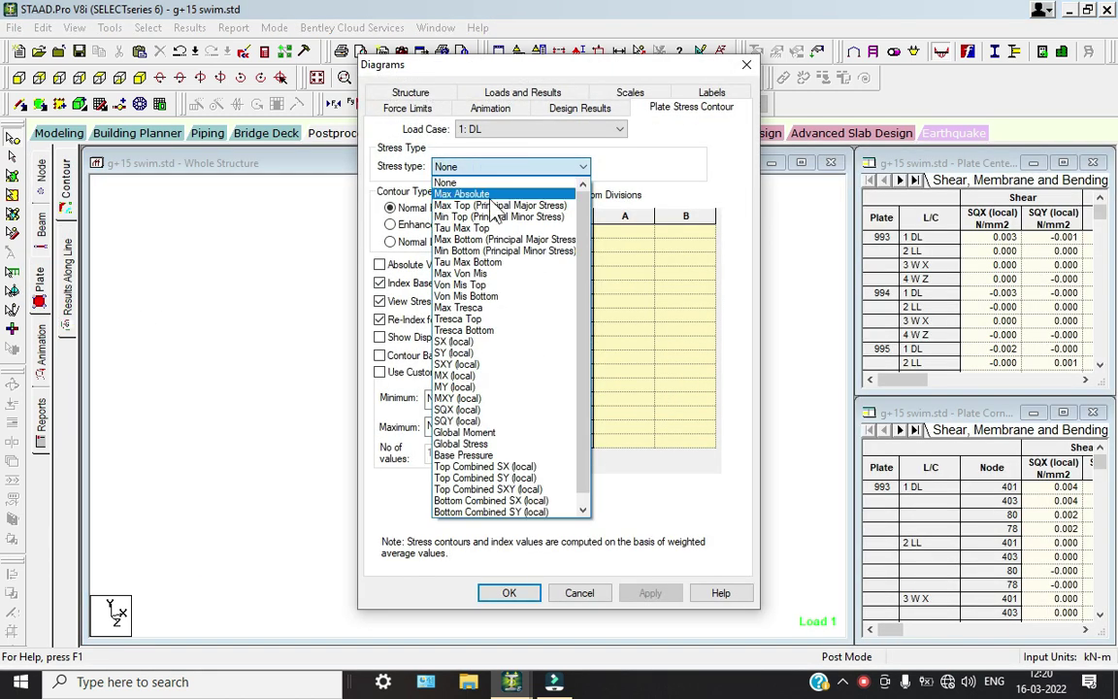
{"action": "left_click", "coordinate": [462, 194]}
{"action": "left_click", "coordinate": [509, 591]}
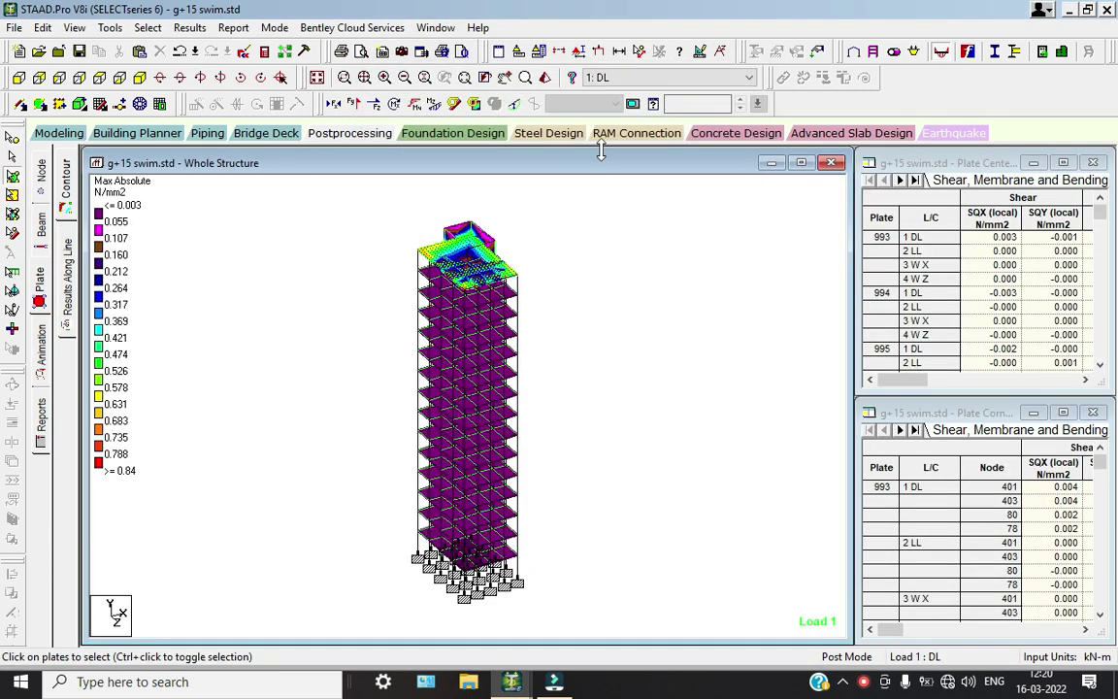
Compare the contour for load cases 2 LL and 3 W X, ending back on 2 LL.
{"action": "left_click", "coordinate": [628, 82]}
{"action": "left_click", "coordinate": [630, 101]}
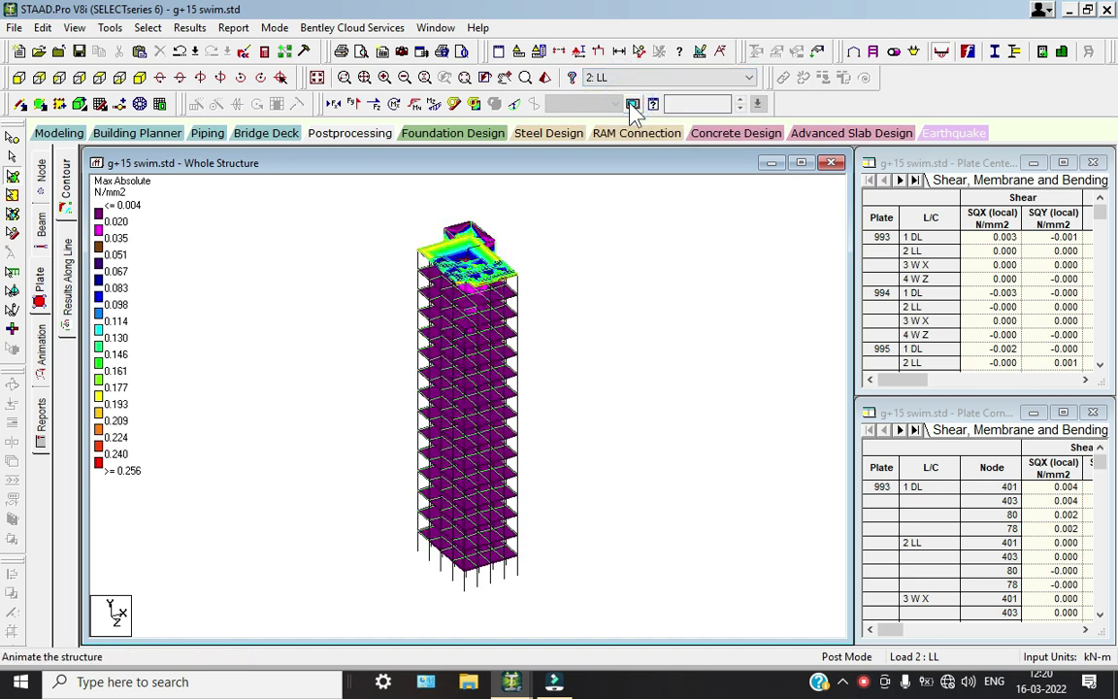
{"action": "left_click", "coordinate": [630, 82]}
{"action": "left_click", "coordinate": [630, 113]}
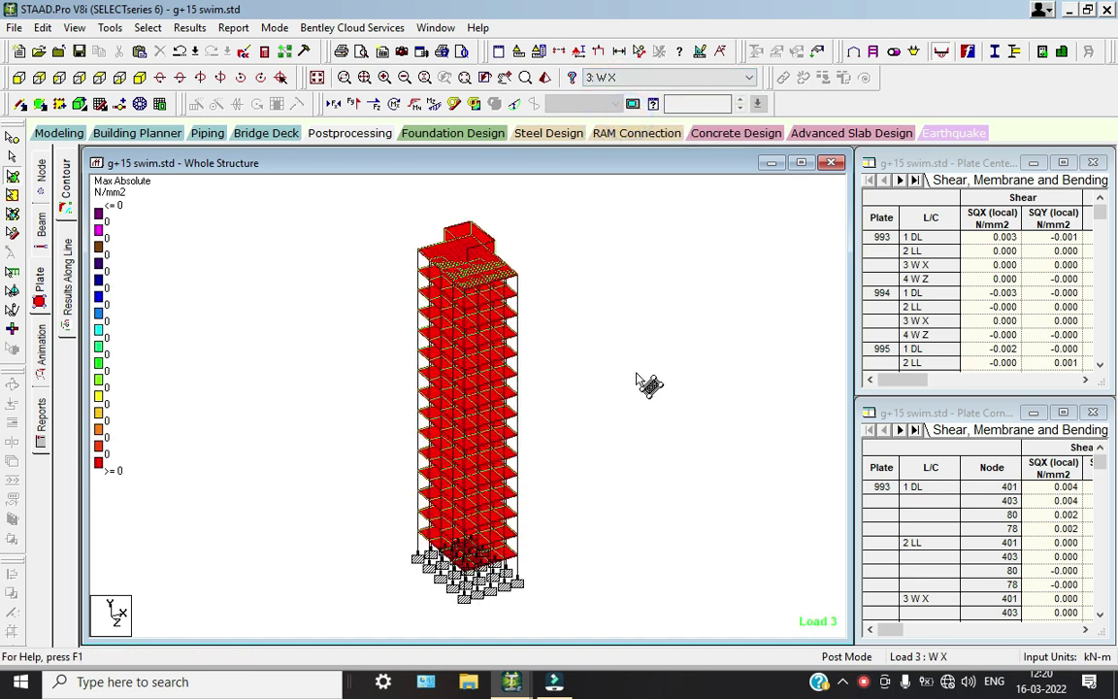
{"action": "left_click", "coordinate": [630, 80]}
{"action": "left_click", "coordinate": [626, 84]}
{"action": "left_click", "coordinate": [626, 80]}
{"action": "left_click", "coordinate": [629, 101]}
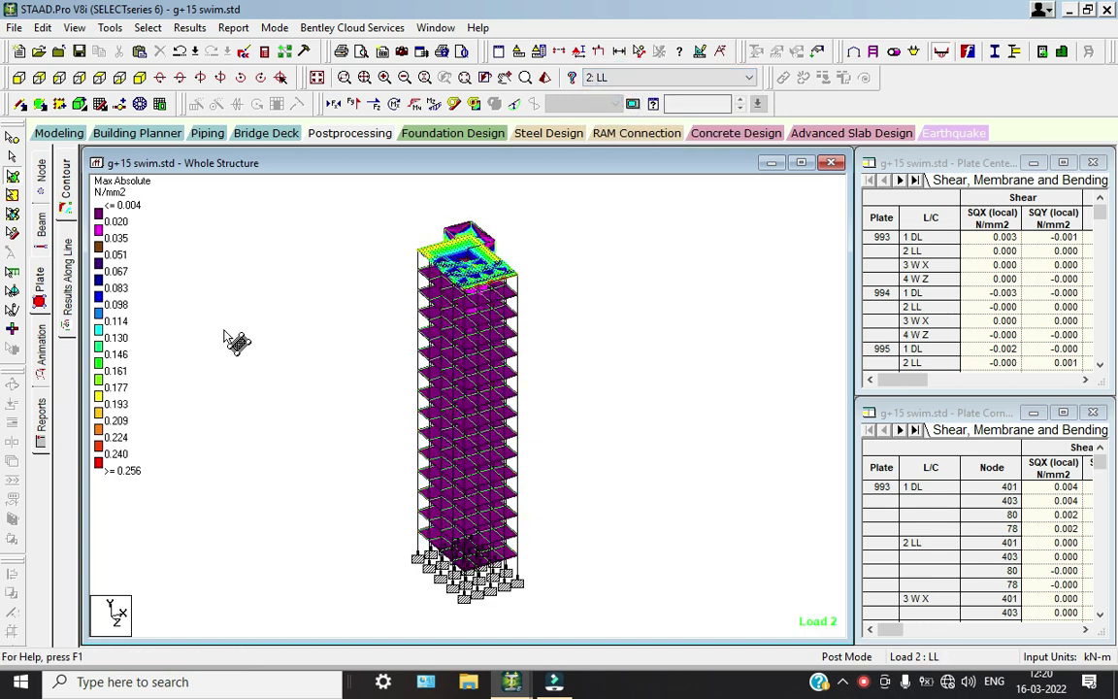
Start a deflection animation of the tower from the Animation settings.
{"action": "left_click", "coordinate": [42, 345]}
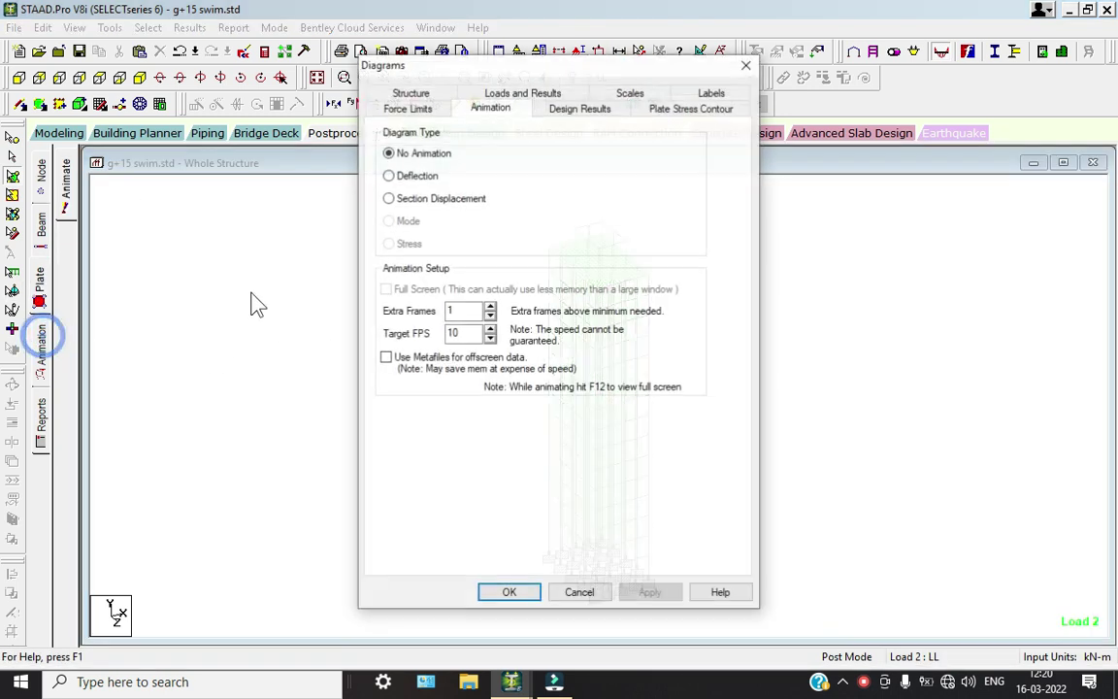
{"action": "left_click", "coordinate": [388, 176]}
{"action": "left_click", "coordinate": [510, 594]}
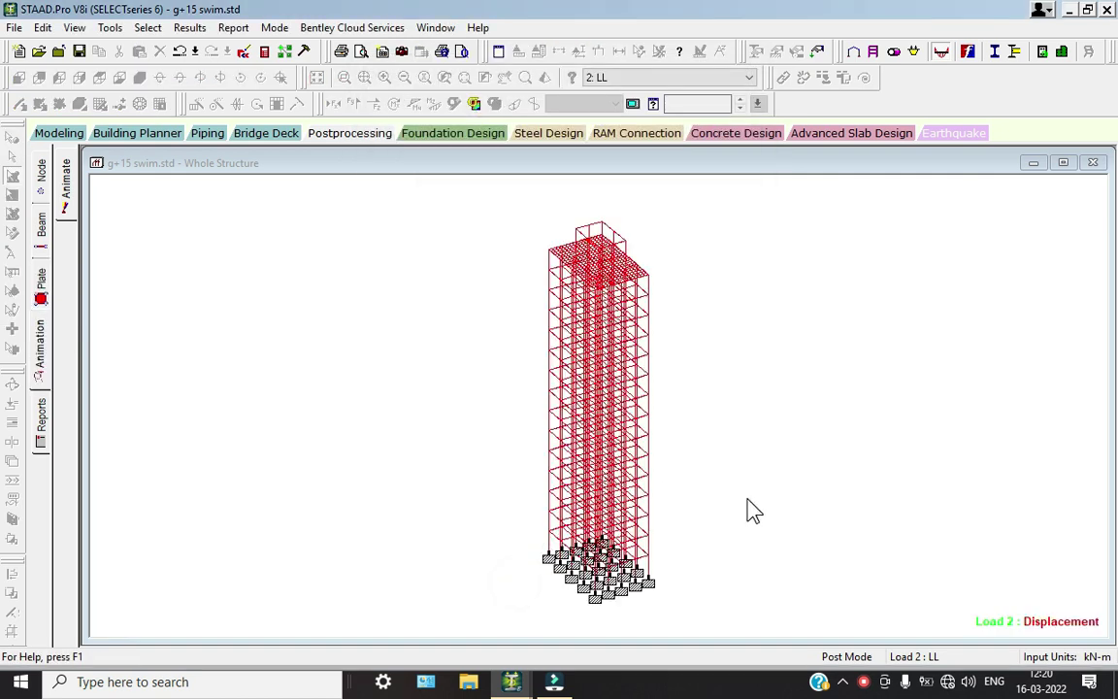
Step the deflection animation through load case 3 W X, then 1 DL.
{"action": "left_click", "coordinate": [660, 77]}
{"action": "left_click", "coordinate": [630, 102]}
{"action": "left_click", "coordinate": [626, 78]}
{"action": "left_click", "coordinate": [612, 114]}
{"action": "left_click", "coordinate": [629, 78]}
{"action": "left_click", "coordinate": [628, 100]}
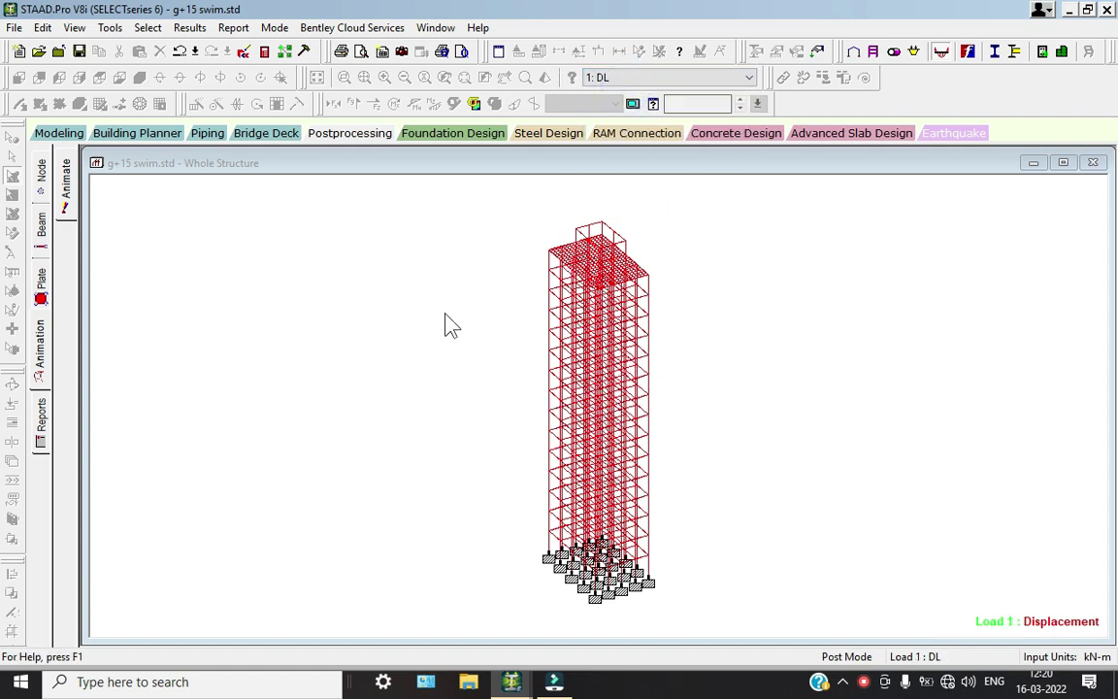
Animate the Max Absolute plate stress on the tower instead of the deflection.
{"action": "left_click", "coordinate": [40, 277]}
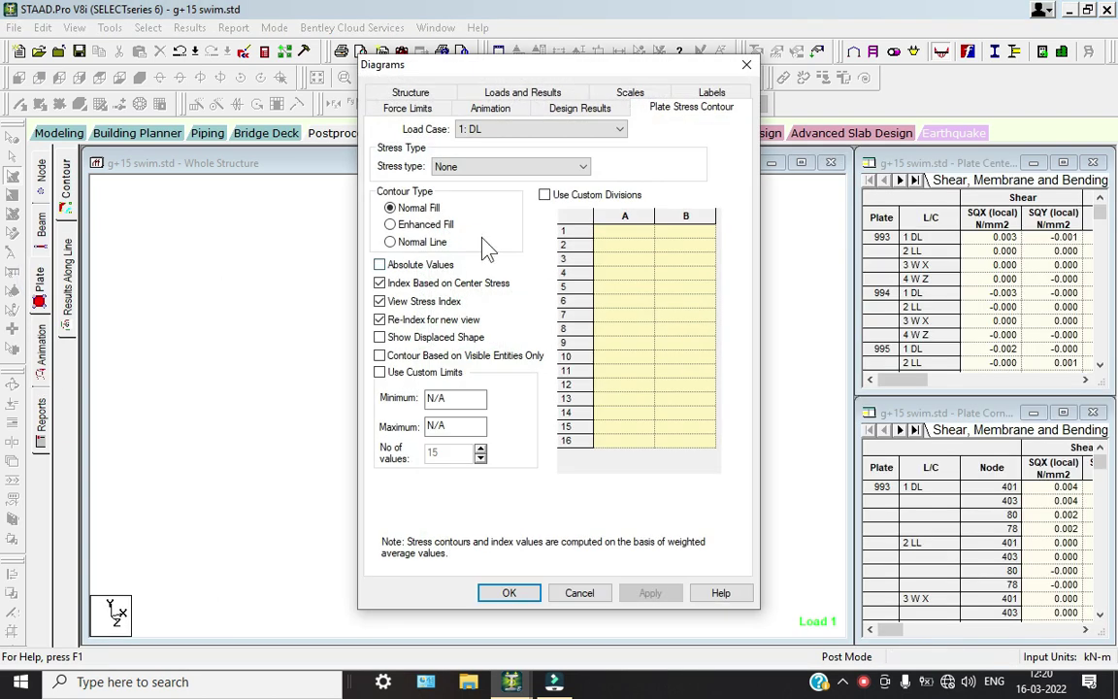
{"action": "left_click", "coordinate": [504, 167]}
{"action": "left_click", "coordinate": [529, 189]}
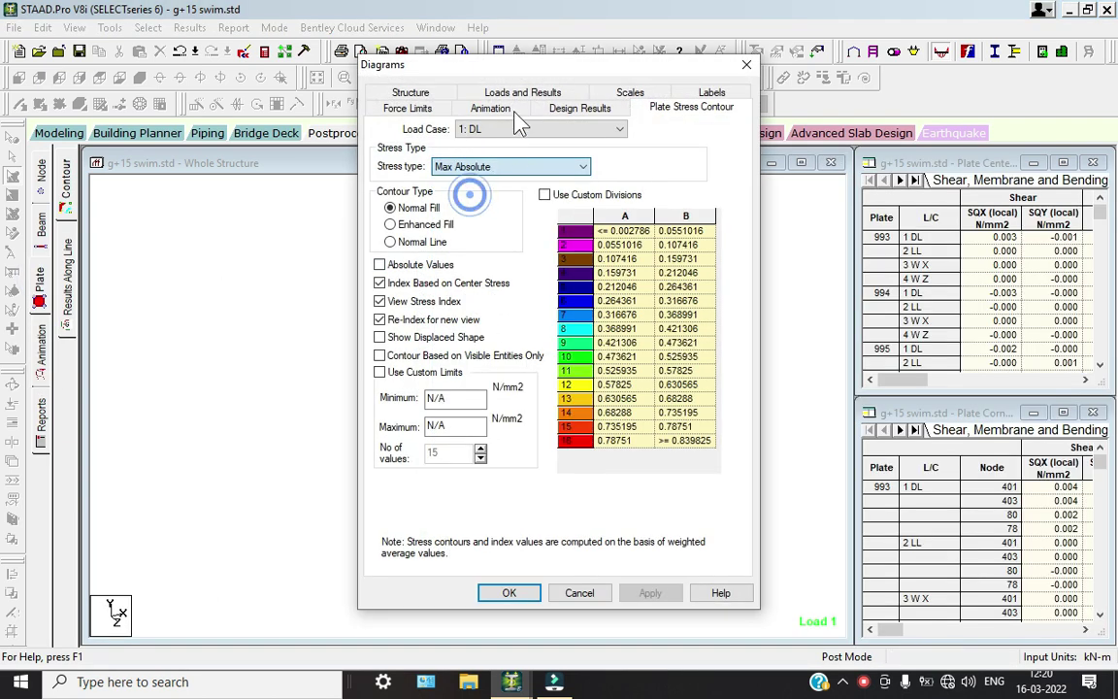
{"action": "left_click", "coordinate": [488, 108]}
{"action": "left_click", "coordinate": [407, 244]}
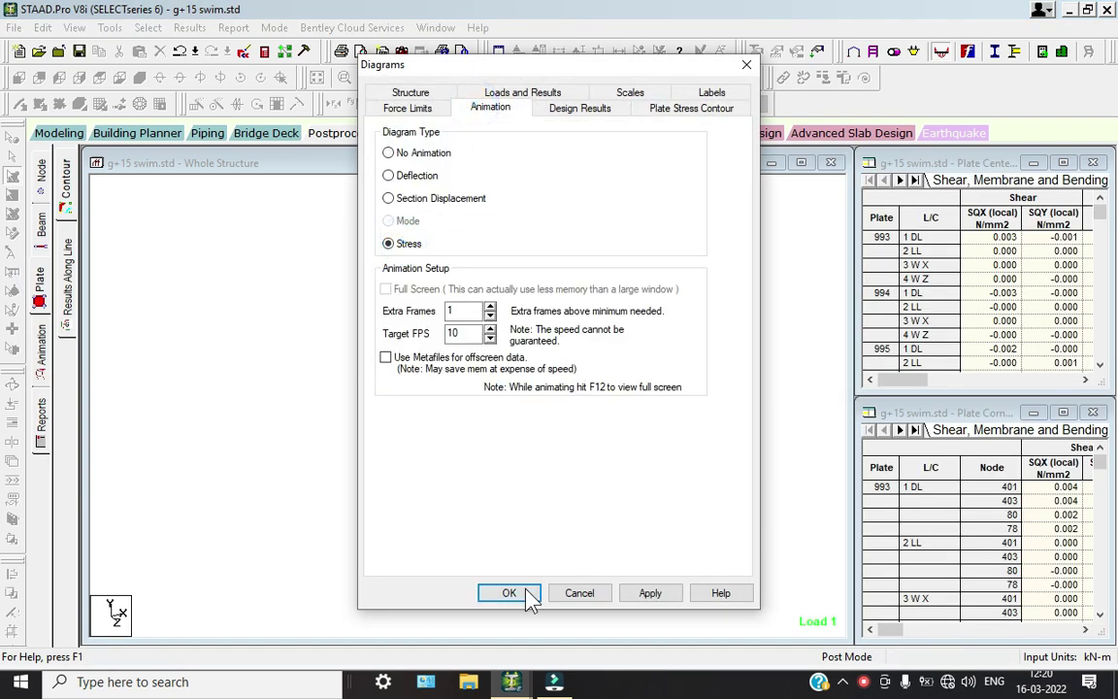
{"action": "left_click", "coordinate": [522, 590]}
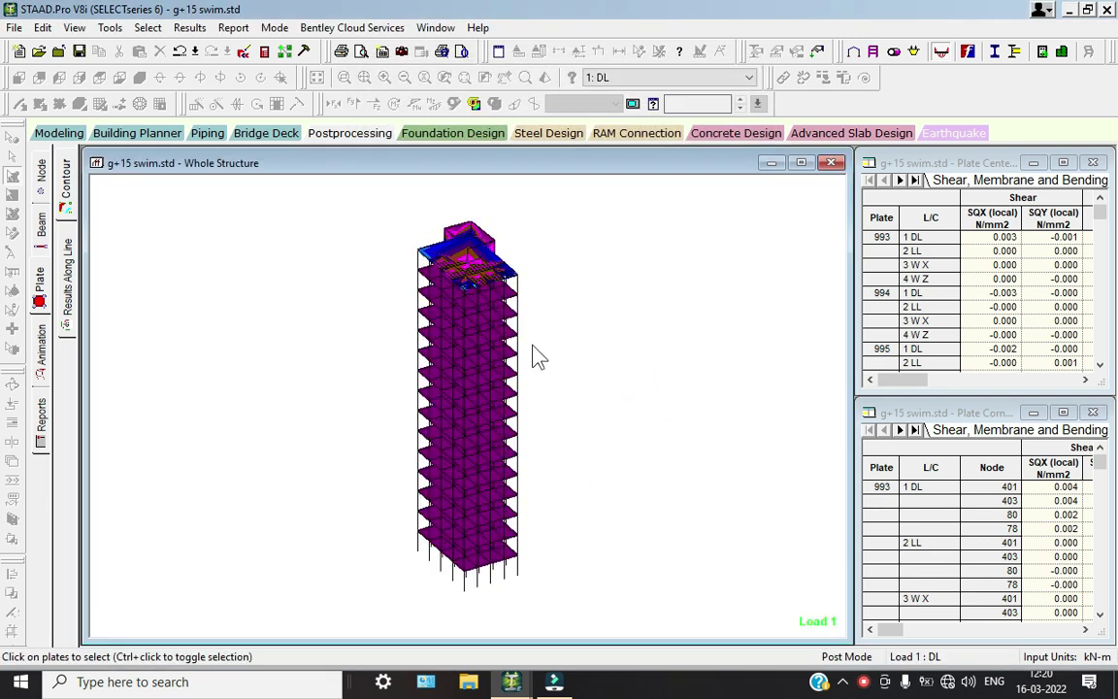
Cycle the stress animation through load cases 2 LL, 3 W X and 1 DL.
{"action": "left_click", "coordinate": [600, 78]}
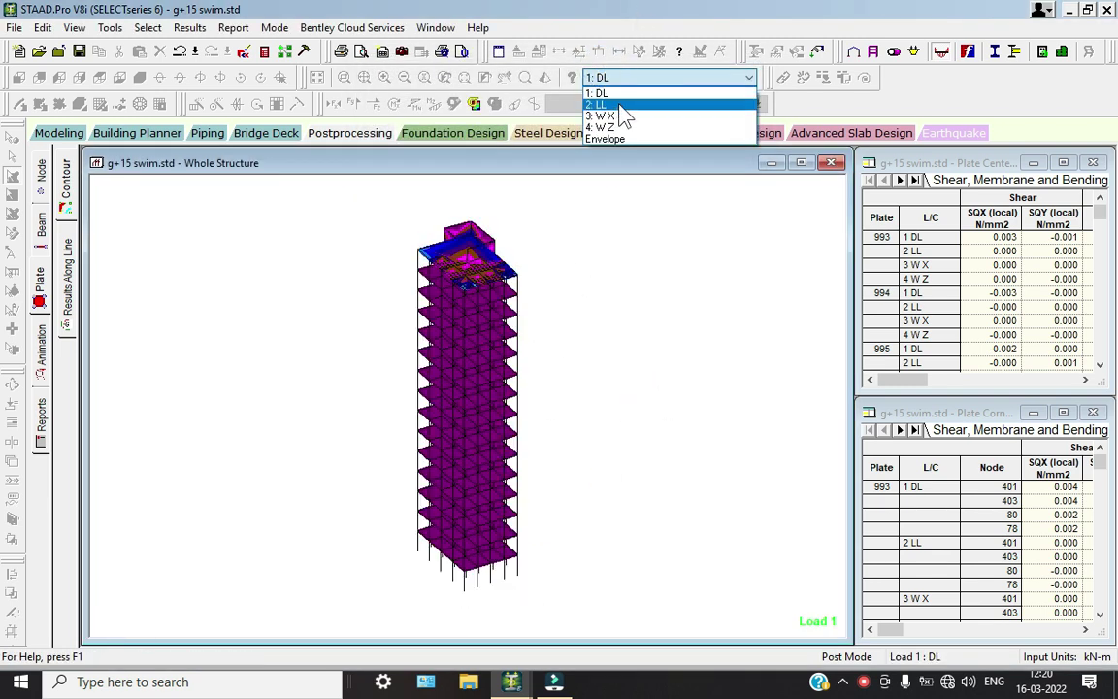
{"action": "left_click", "coordinate": [609, 102]}
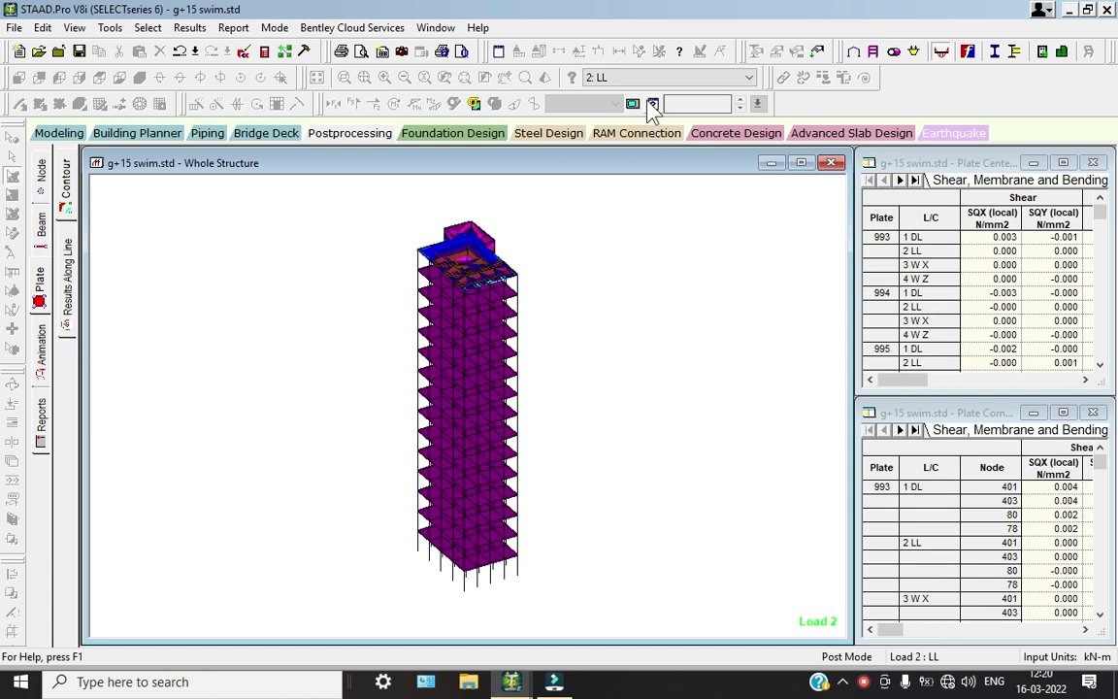
{"action": "left_click", "coordinate": [621, 78]}
{"action": "left_click", "coordinate": [582, 112]}
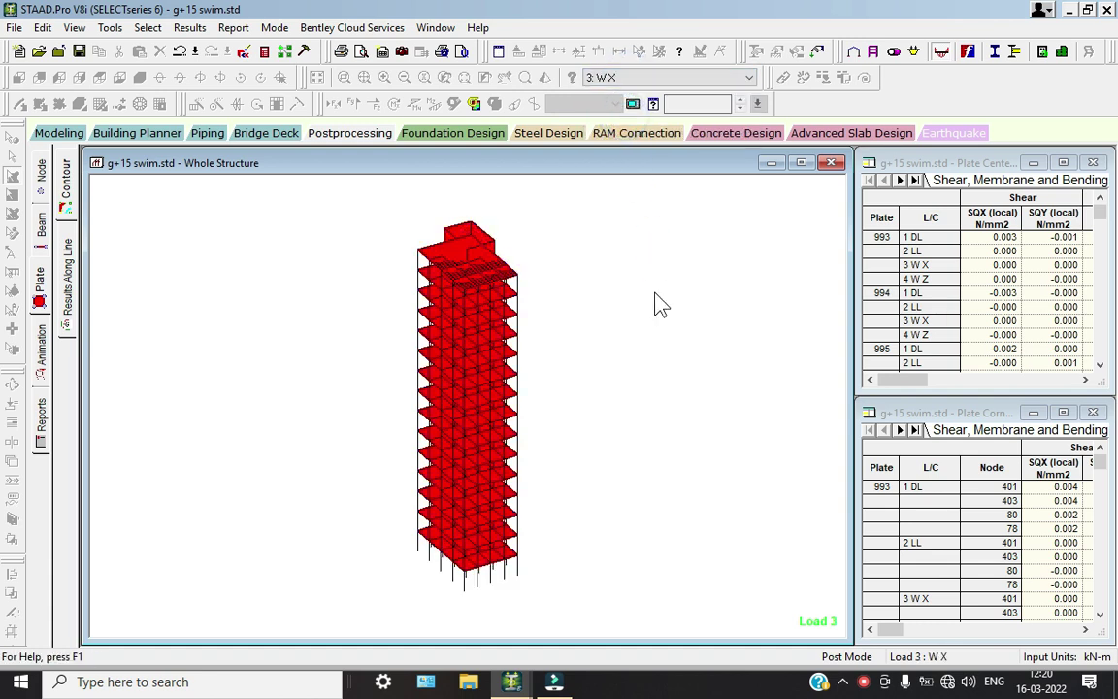
{"action": "left_click", "coordinate": [650, 77]}
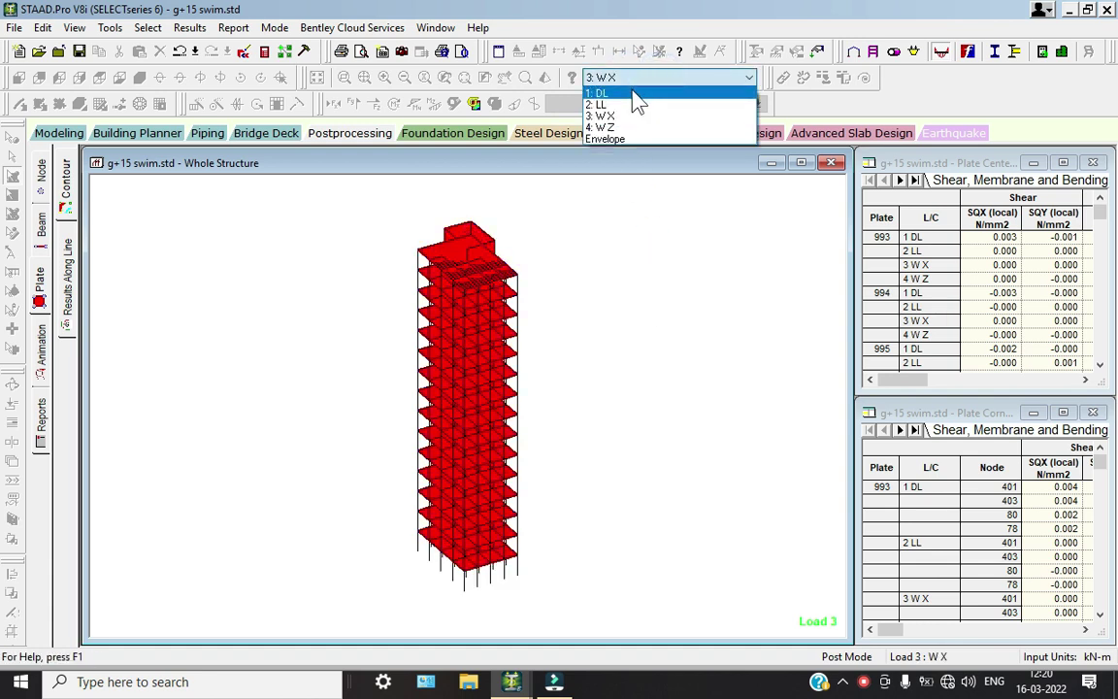
{"action": "left_click", "coordinate": [602, 91]}
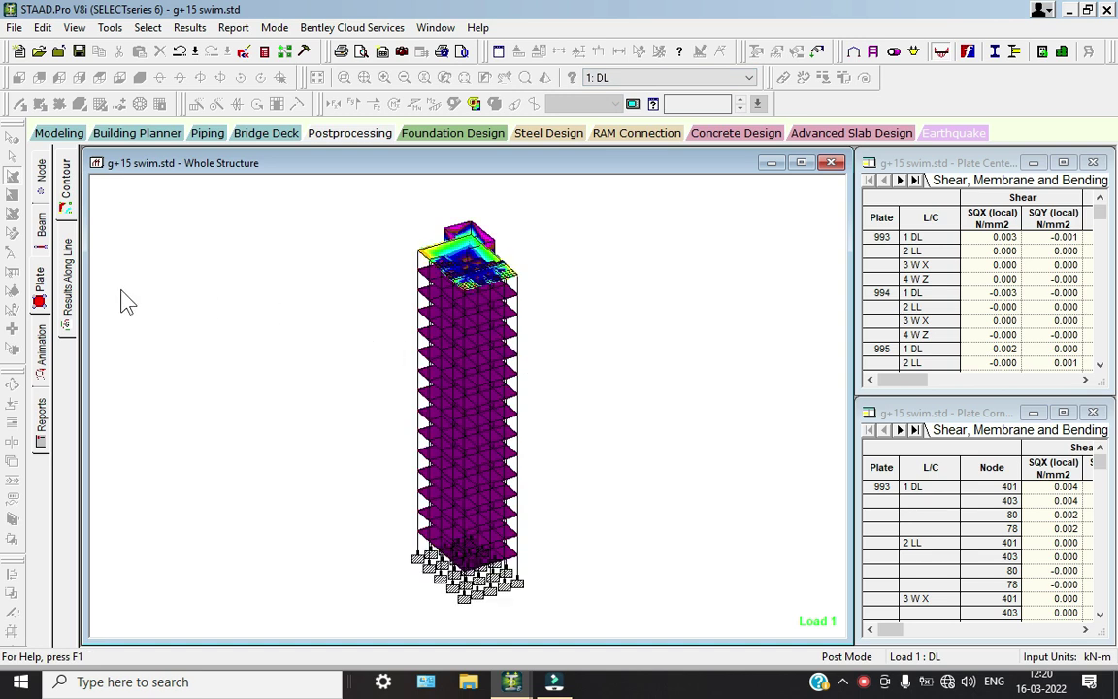
Review top beam 985's properties, loads, shear-bending, deflection and concrete design details.
{"action": "left_click", "coordinate": [39, 226]}
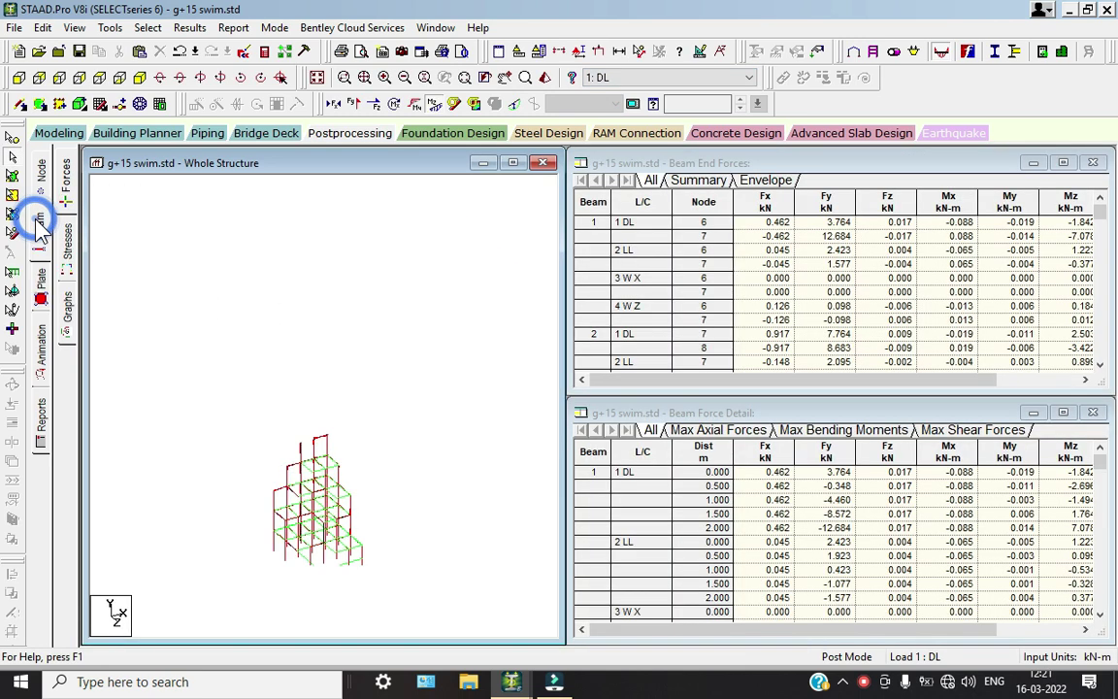
{"action": "double_click", "coordinate": [334, 226]}
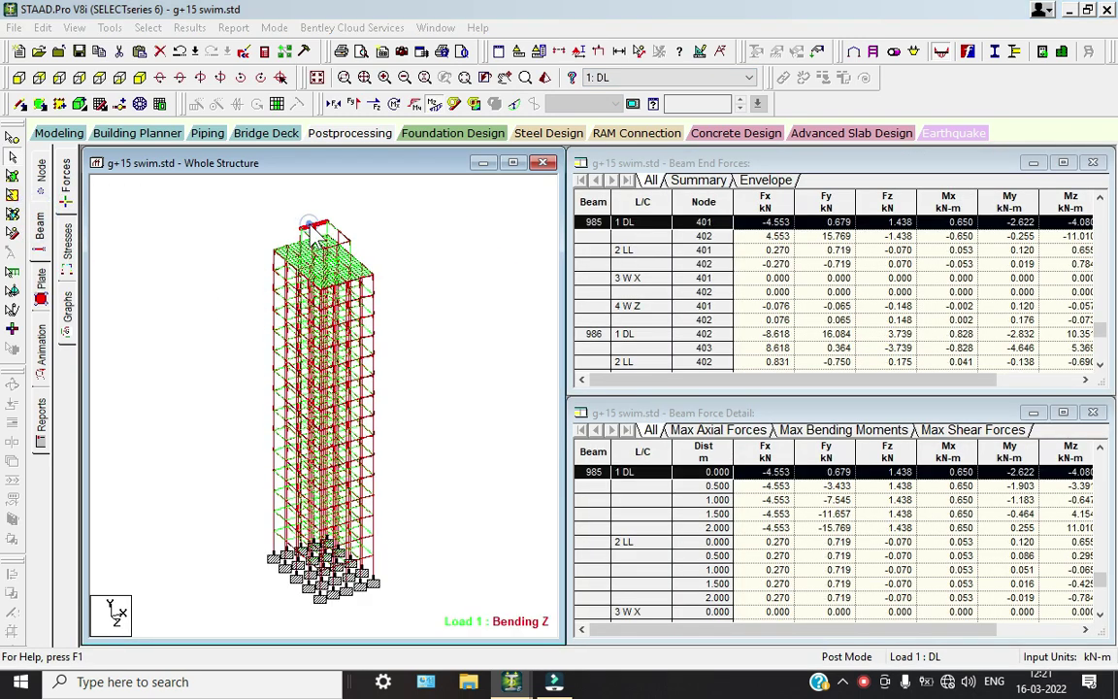
{"action": "left_click", "coordinate": [423, 166]}
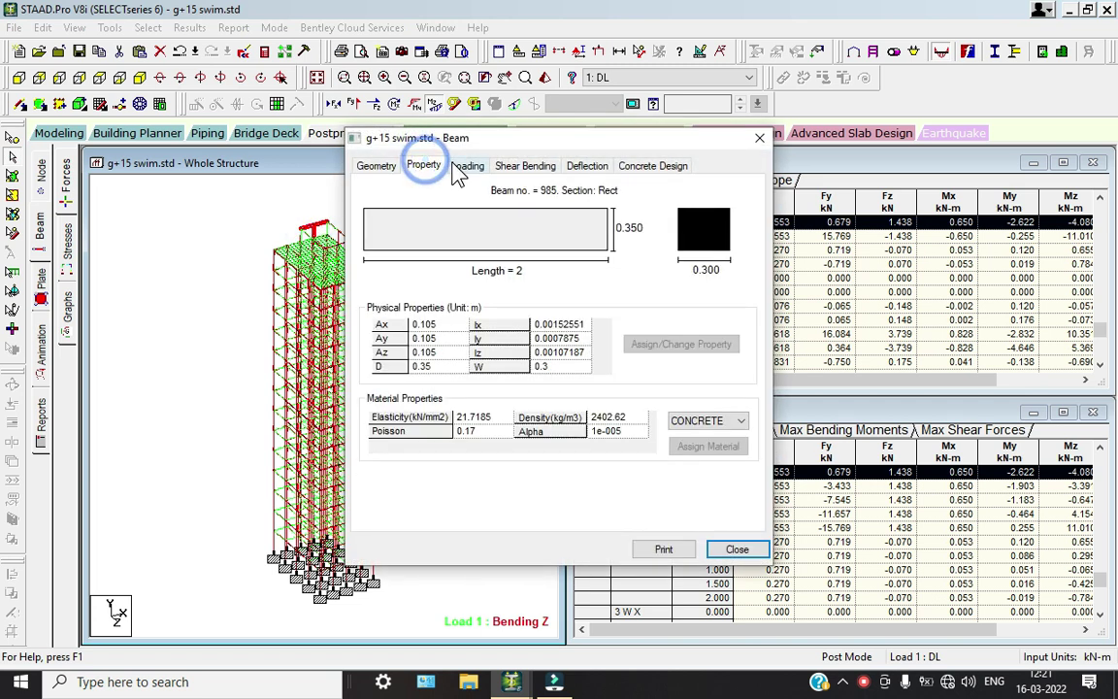
{"action": "left_click", "coordinate": [466, 166]}
{"action": "left_click", "coordinate": [543, 168]}
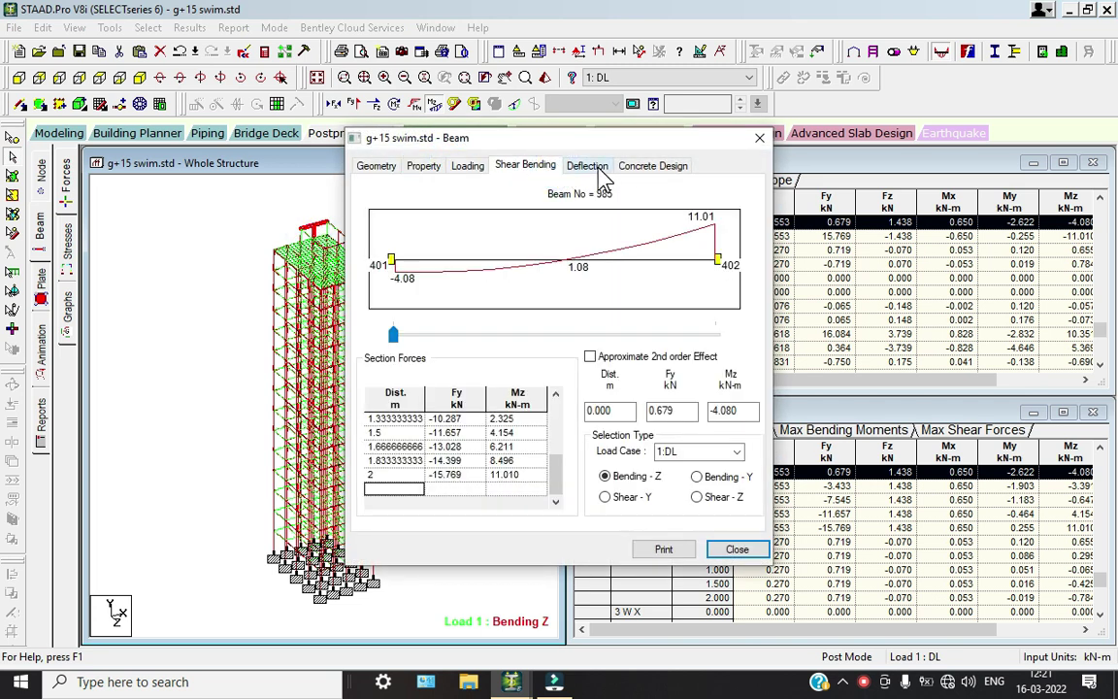
{"action": "left_click", "coordinate": [592, 167]}
{"action": "left_click", "coordinate": [525, 165]}
{"action": "left_click", "coordinate": [631, 166]}
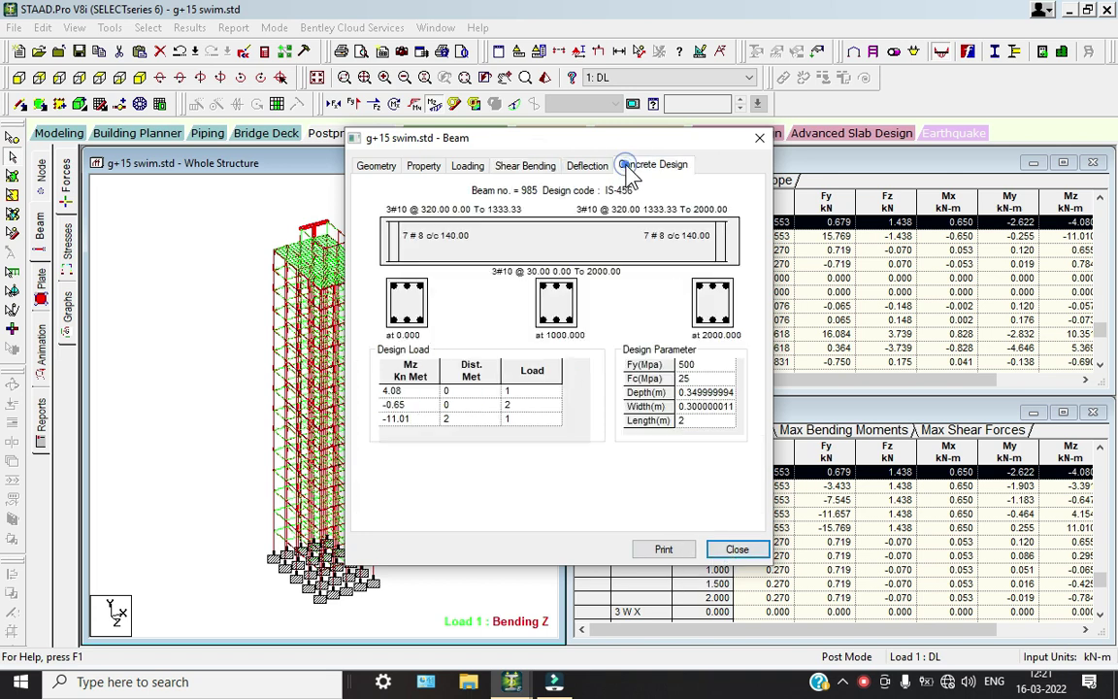
{"action": "left_click", "coordinate": [738, 550]}
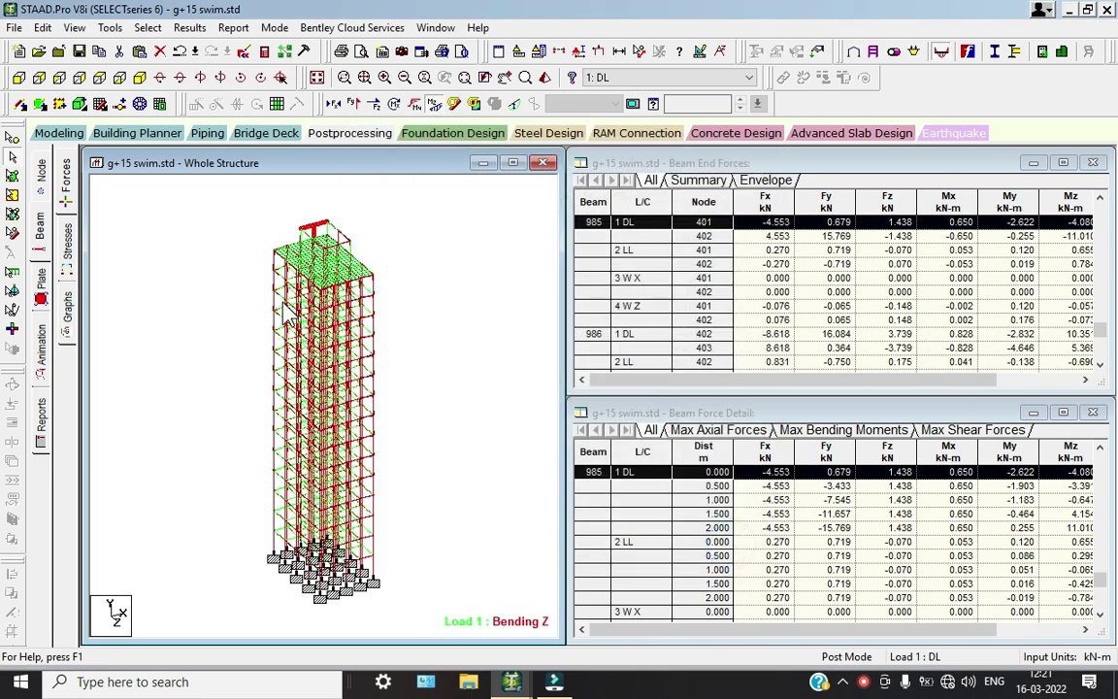
Review column member 126's concrete design, deflection, shear-bending, properties and geometry.
{"action": "double_click", "coordinate": [275, 283]}
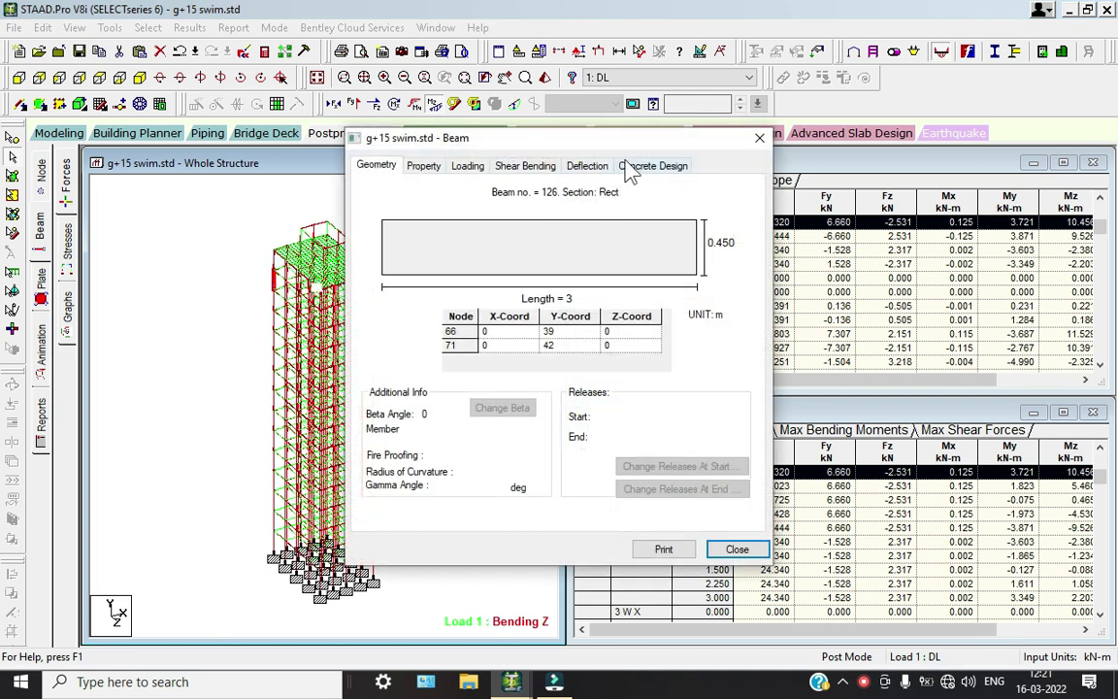
{"action": "left_click", "coordinate": [631, 167]}
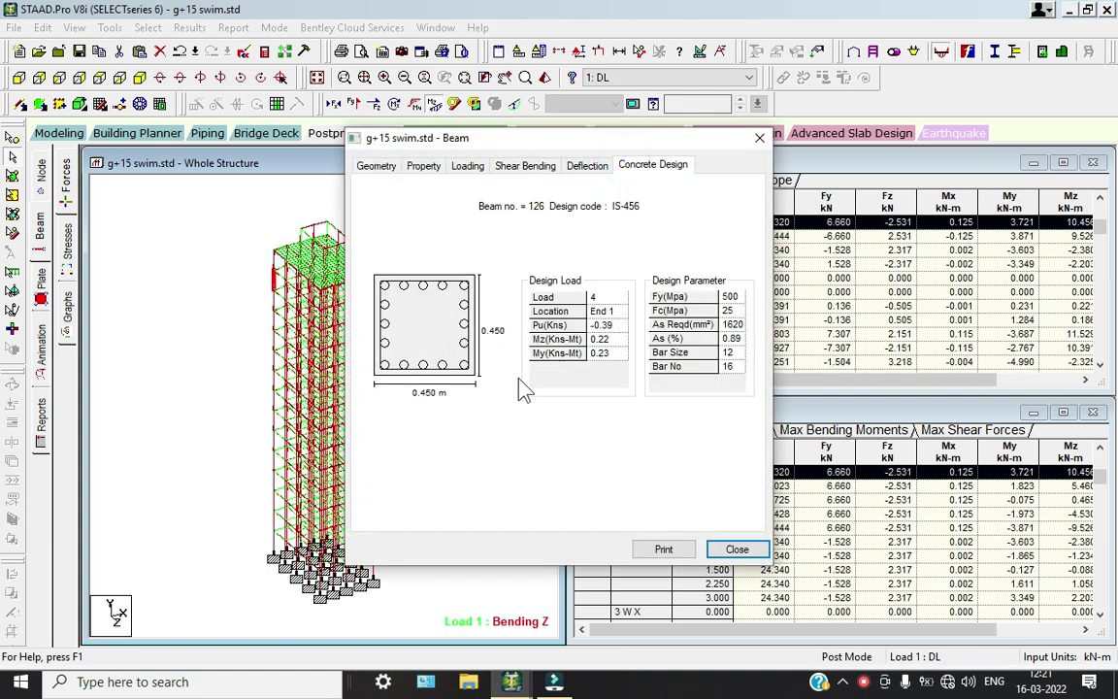
{"action": "left_click", "coordinate": [580, 167]}
{"action": "left_click", "coordinate": [525, 166]}
{"action": "left_click", "coordinate": [423, 165]}
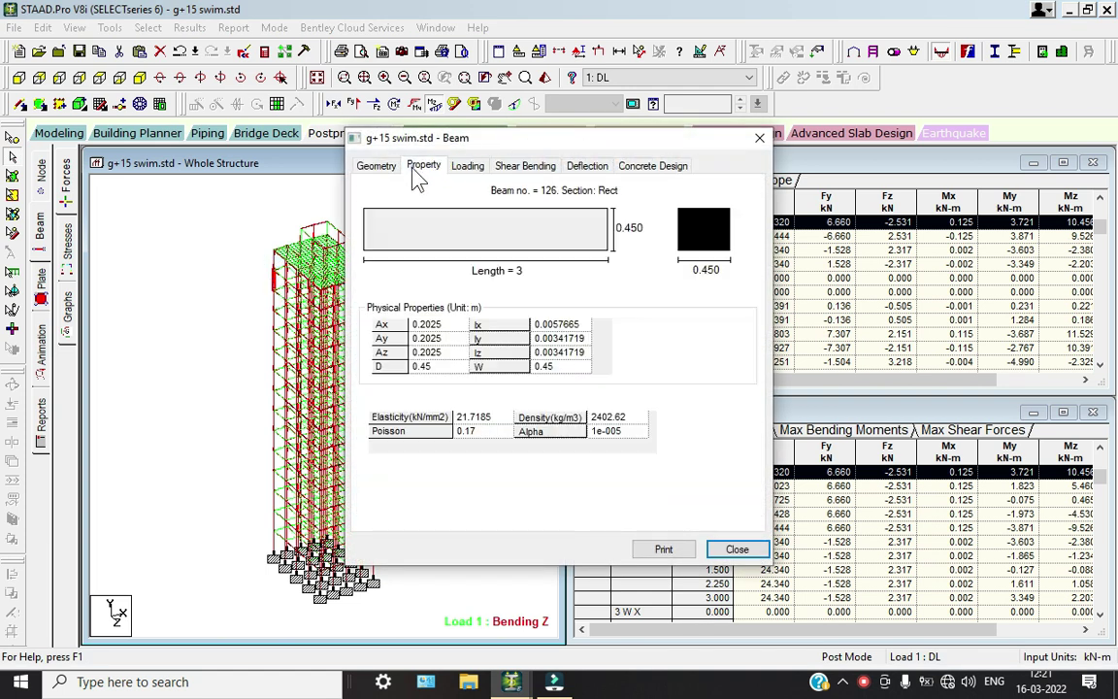
{"action": "left_click", "coordinate": [376, 166]}
{"action": "left_click", "coordinate": [737, 549]}
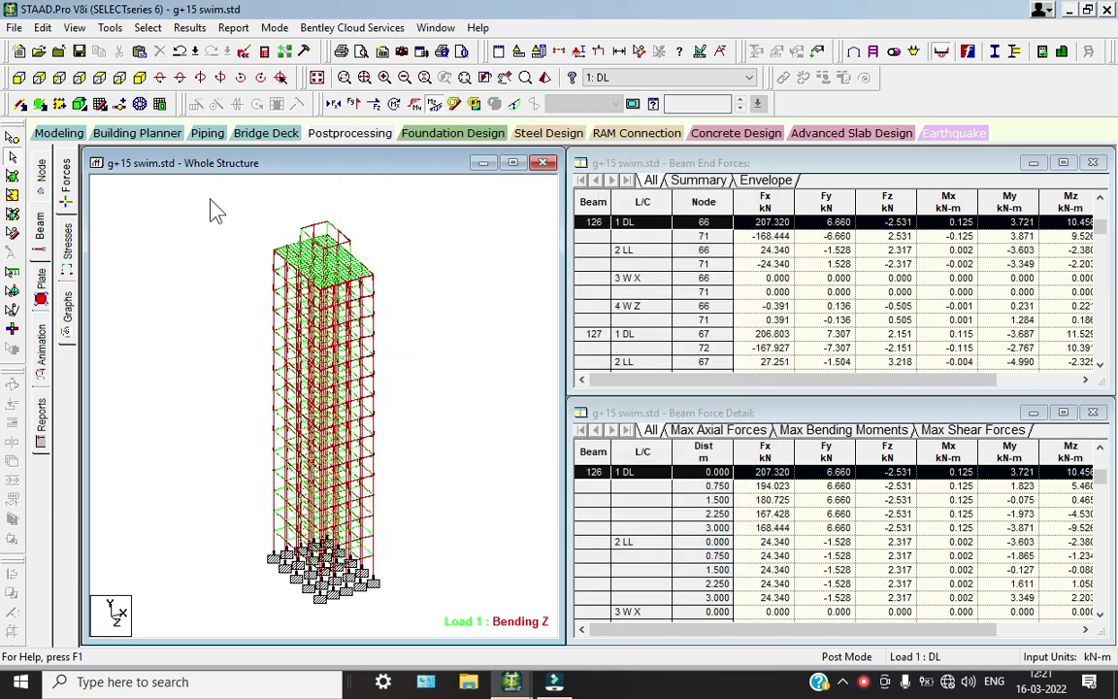
Open the g+15 swim output report and read the concrete design results, including beam 1's shear reinforcement.
{"action": "left_click", "coordinate": [265, 50]}
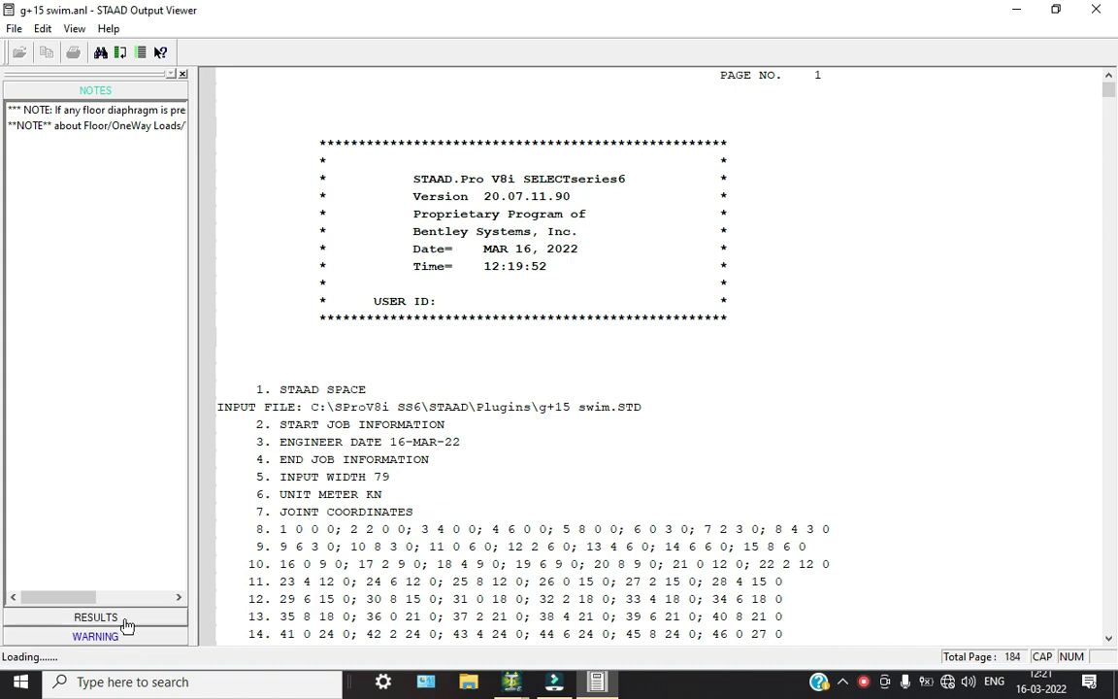
{"action": "left_click", "coordinate": [117, 618]}
{"action": "left_click", "coordinate": [58, 131]}
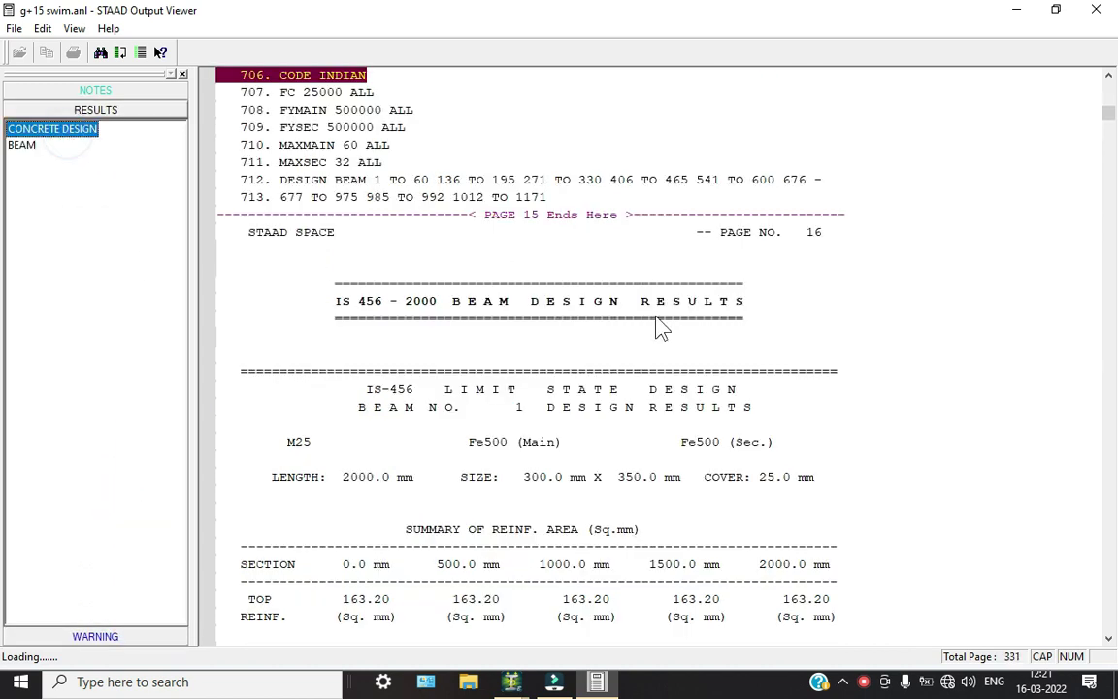
{"action": "scroll", "coordinate": [489, 419], "scroll_direction": "down", "scroll_amount": 9}
{"action": "scroll", "coordinate": [495, 408], "scroll_direction": "down", "scroll_amount": 8}
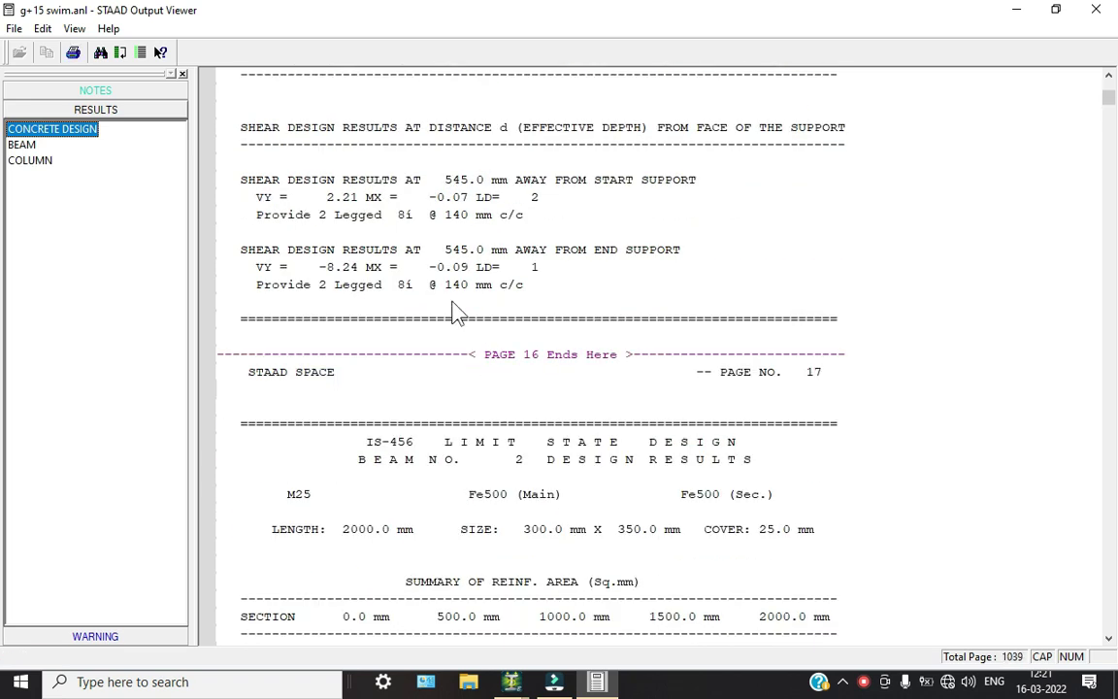
{"action": "left_click", "coordinate": [452, 215]}
{"action": "scroll", "coordinate": [534, 476], "scroll_direction": "down", "scroll_amount": 6}
{"action": "scroll", "coordinate": [504, 437], "scroll_direction": "down", "scroll_amount": 2}
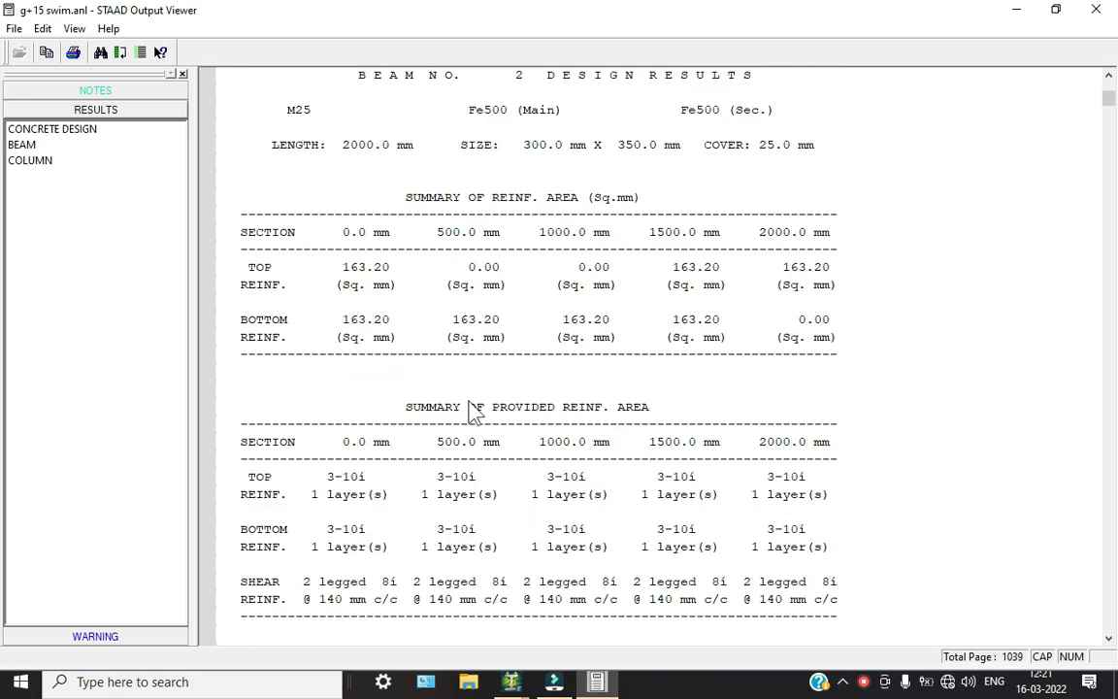
Scroll through the IS 456 beam design results in the report.
{"action": "left_click", "coordinate": [23, 144]}
{"action": "scroll", "coordinate": [517, 390], "scroll_direction": "down", "scroll_amount": 11}
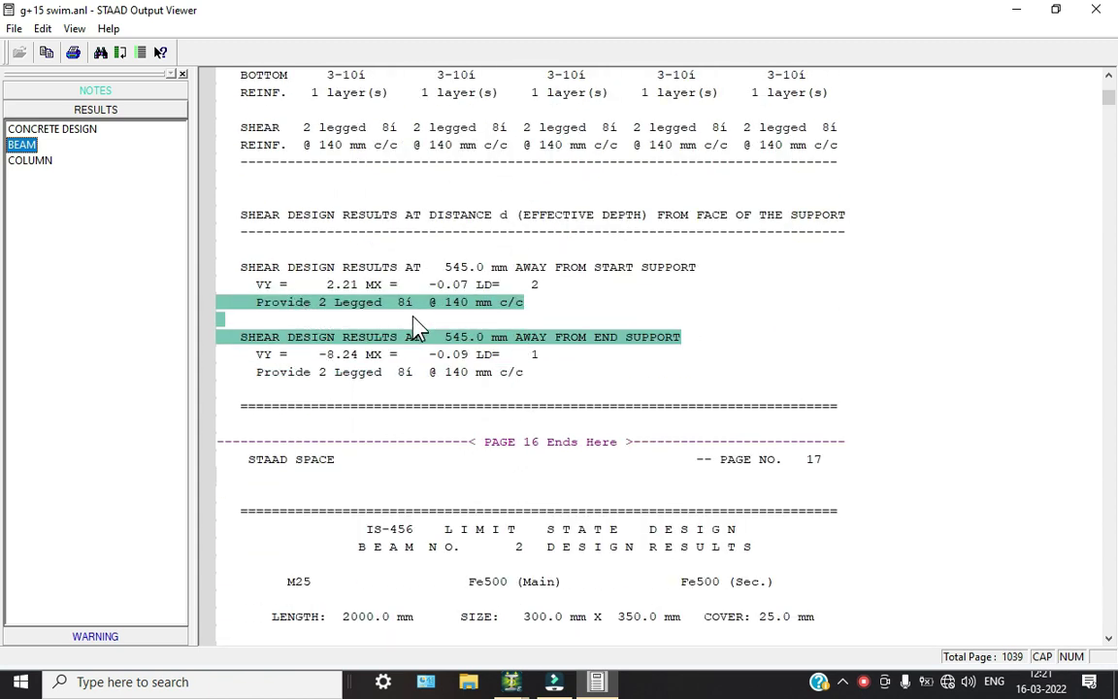
{"action": "scroll", "coordinate": [501, 313], "scroll_direction": "down", "scroll_amount": 2}
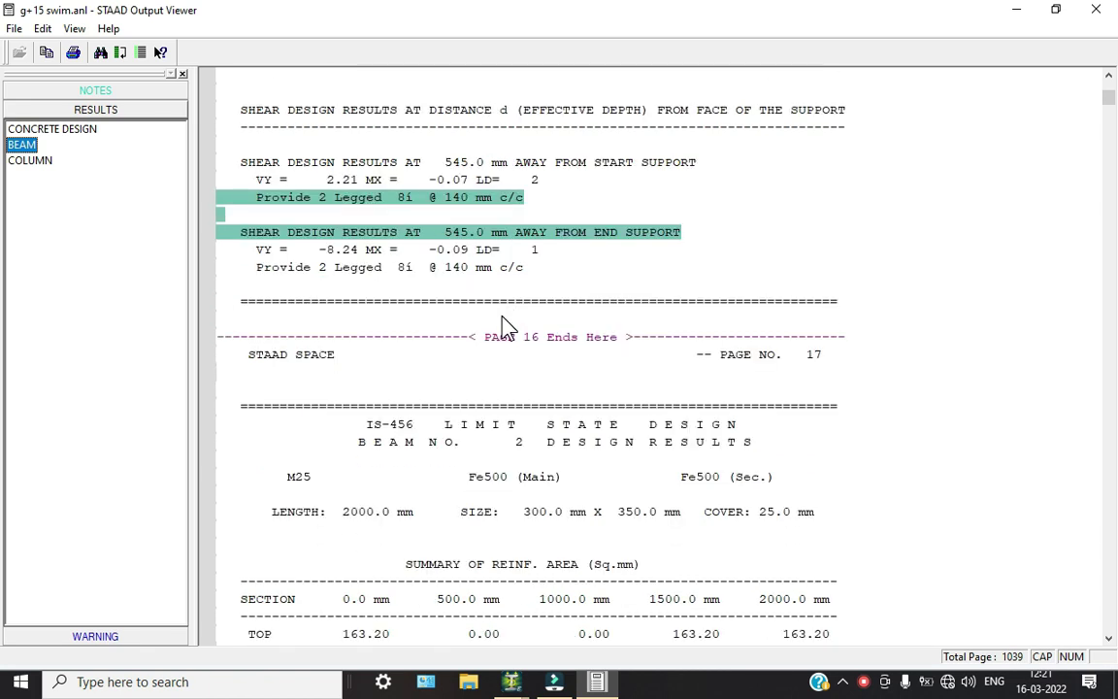
{"action": "scroll", "coordinate": [516, 283], "scroll_direction": "down", "scroll_amount": 9}
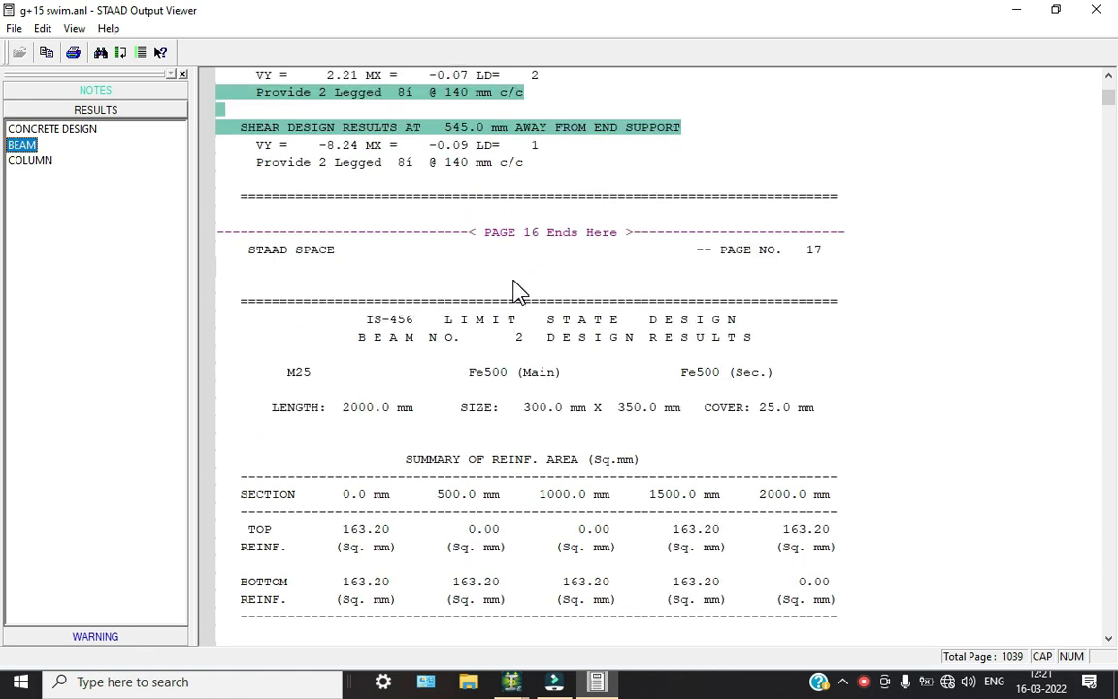
Read the column design results for columns 61 to 64, checking required steel.
{"action": "left_click", "coordinate": [30, 161]}
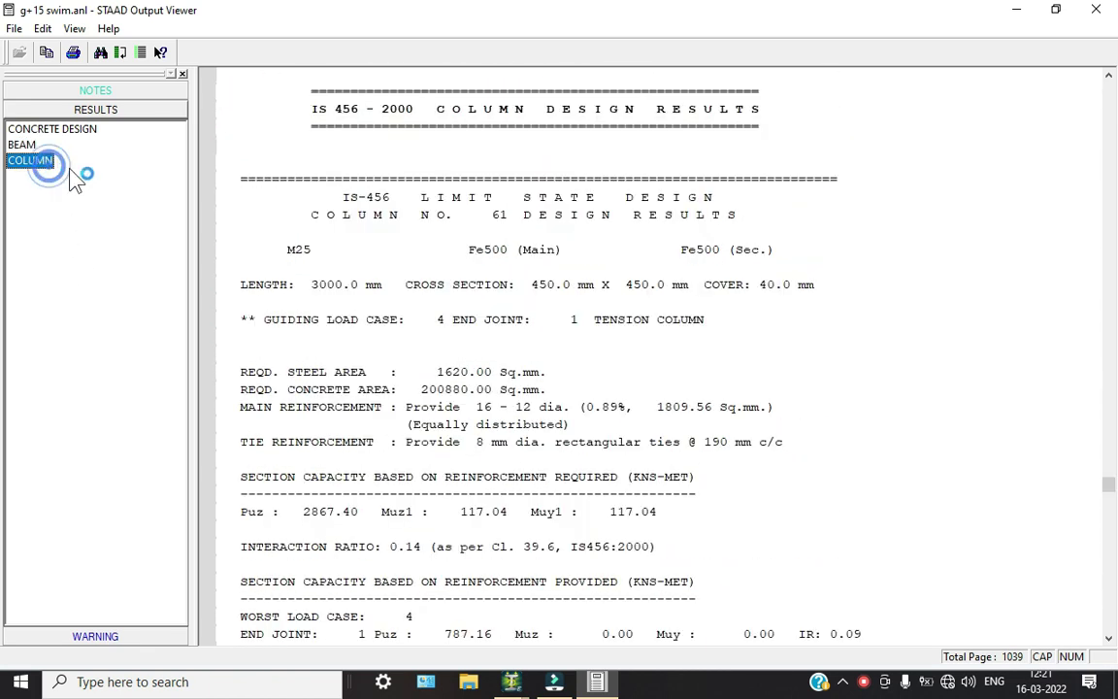
{"action": "scroll", "coordinate": [509, 323], "scroll_direction": "down", "scroll_amount": 5}
{"action": "scroll", "coordinate": [504, 326], "scroll_direction": "down", "scroll_amount": 7}
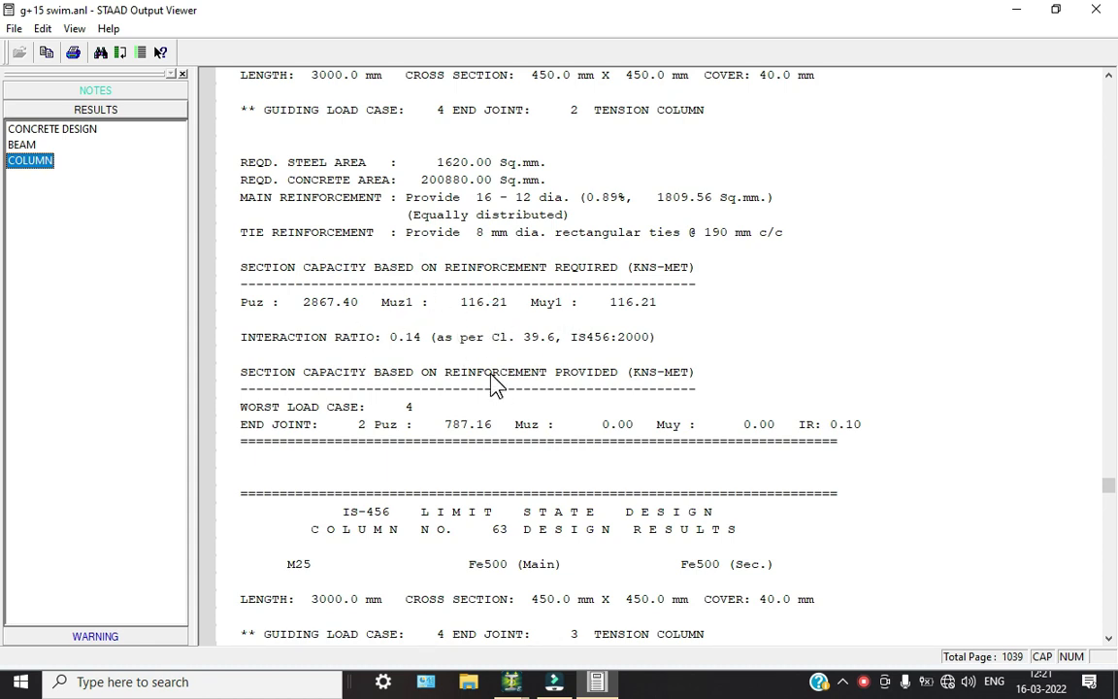
{"action": "scroll", "coordinate": [492, 383], "scroll_direction": "down", "scroll_amount": 5}
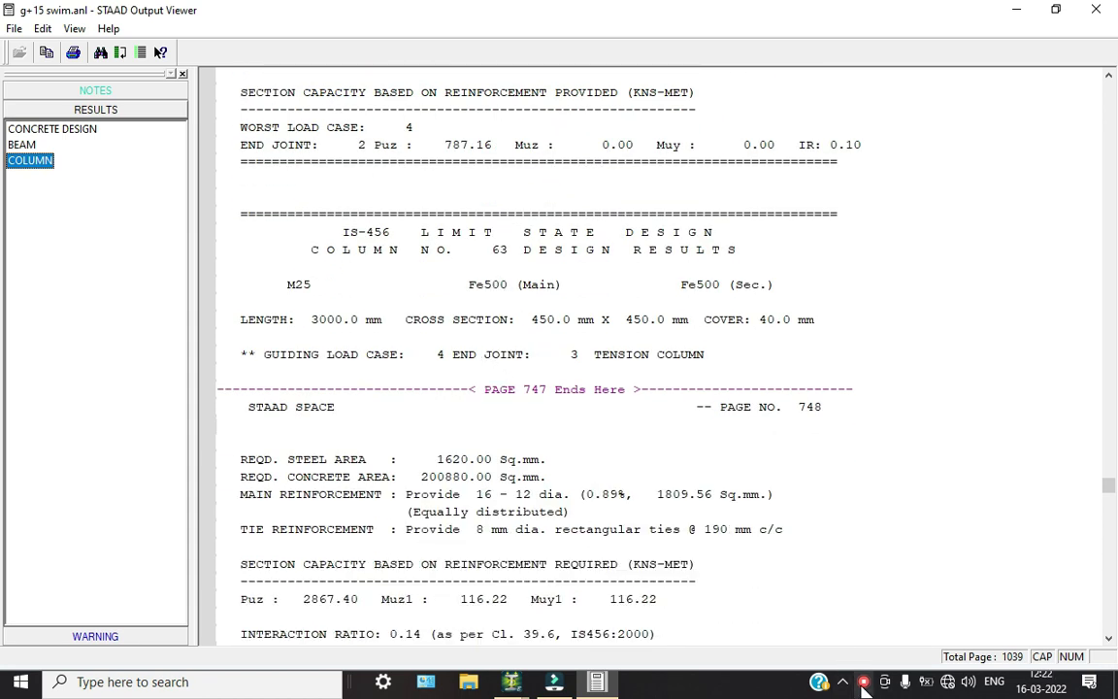
Briefly switch to the STAAD.Pro model, then return to the report's last page.
{"action": "left_click", "coordinate": [864, 685]}
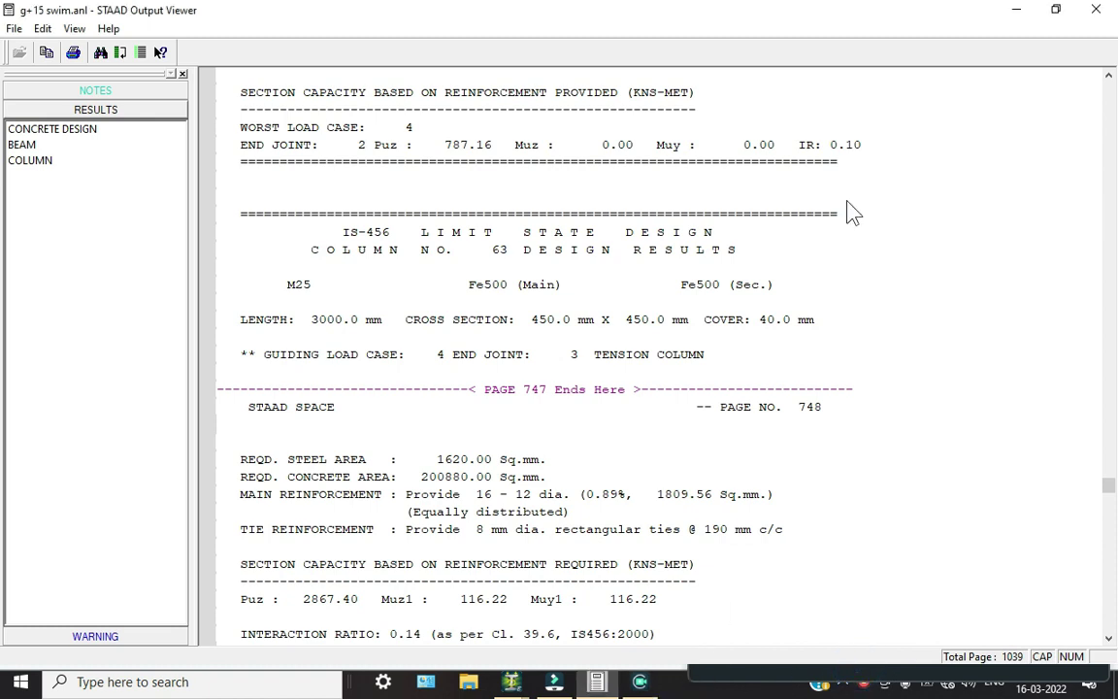
{"action": "left_click", "coordinate": [1016, 8]}
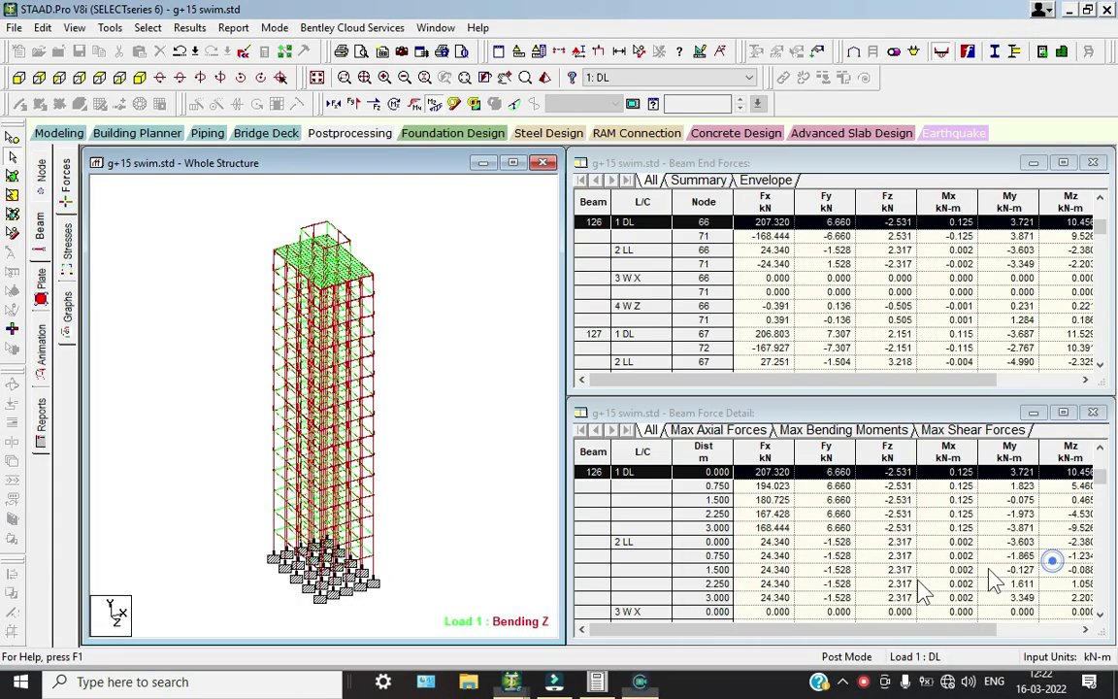
{"action": "key", "text": "alt+Tab"}
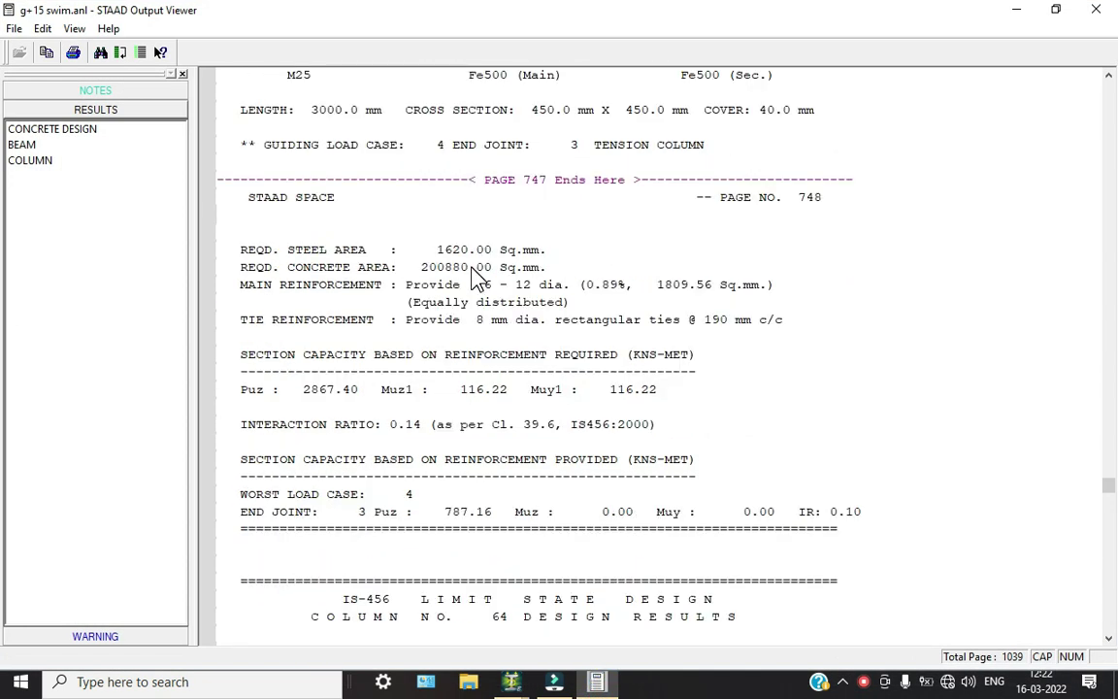
{"action": "scroll", "coordinate": [495, 286], "scroll_direction": "down", "scroll_amount": 4}
Review the concrete take-off totals and jump back to the concrete design results.
{"action": "left_click_drag", "start_coordinate": [1113, 499], "coordinate": [1113, 645]}
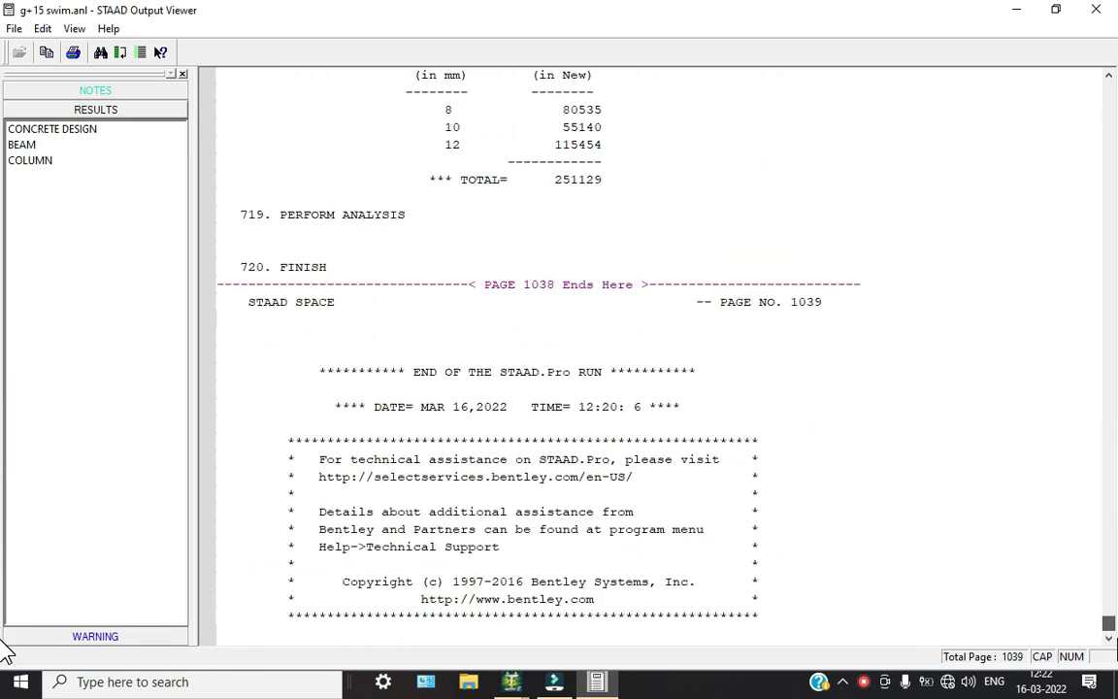
{"action": "scroll", "coordinate": [815, 454], "scroll_direction": "up", "scroll_amount": 4}
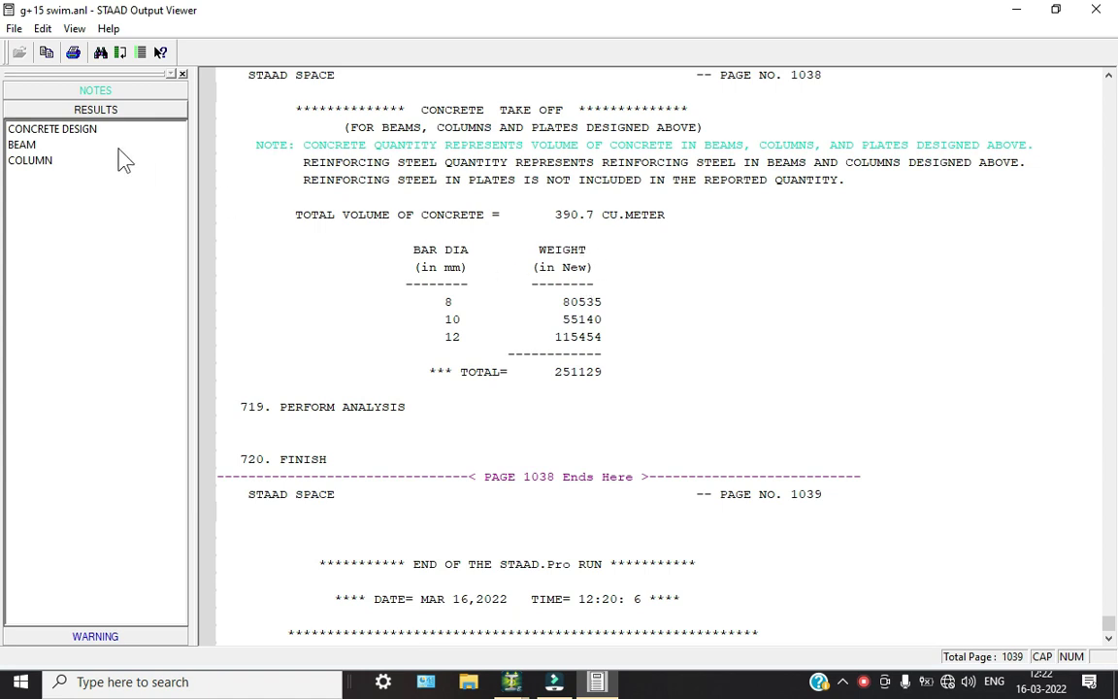
{"action": "left_click", "coordinate": [68, 137]}
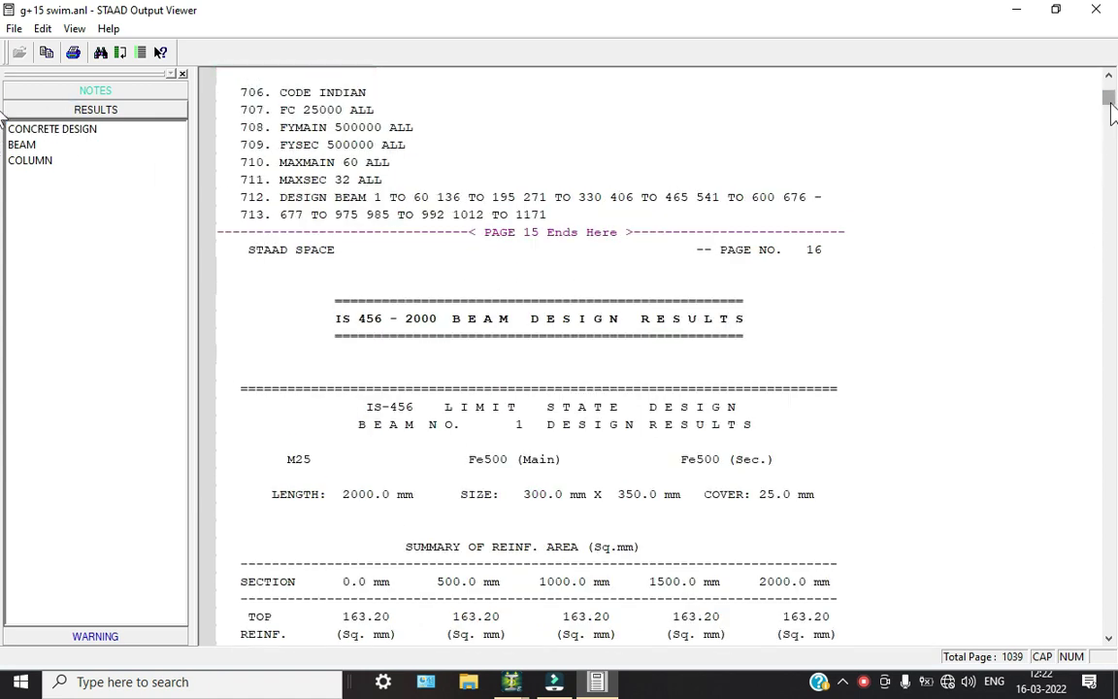
{"action": "left_click_drag", "start_coordinate": [1106, 100], "coordinate": [1108, 536]}
{"action": "left_click_drag", "start_coordinate": [1115, 602], "coordinate": [1111, 626]}
{"action": "scroll", "coordinate": [524, 144], "scroll_direction": "up", "scroll_amount": 3}
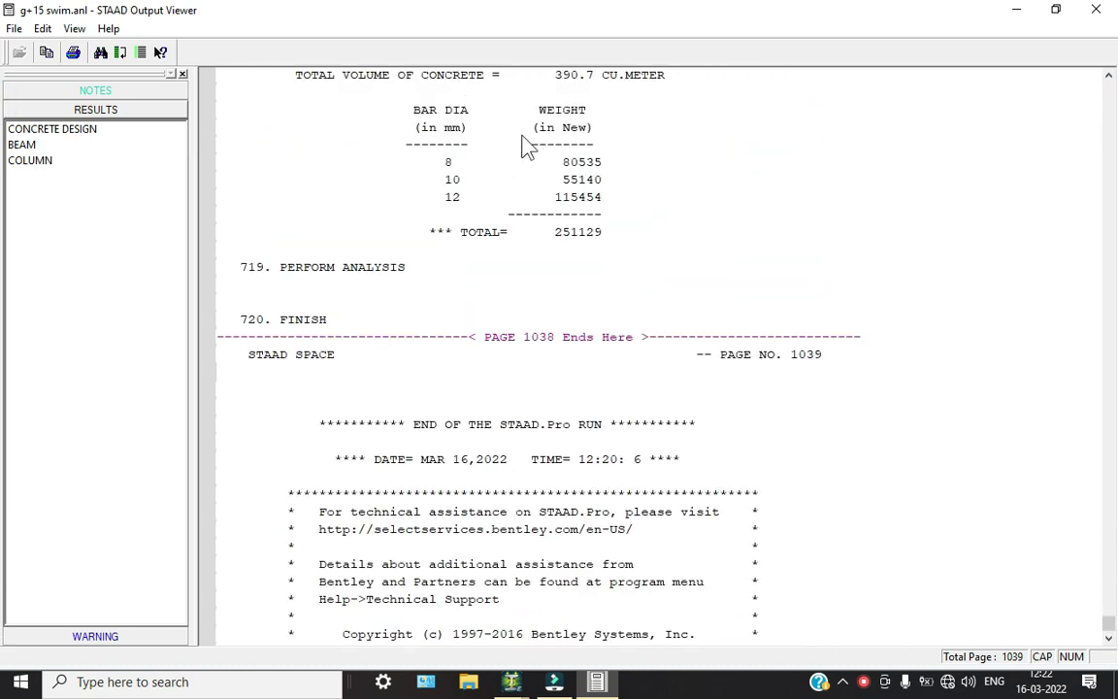
{"action": "scroll", "coordinate": [643, 224], "scroll_direction": "up", "scroll_amount": 9}
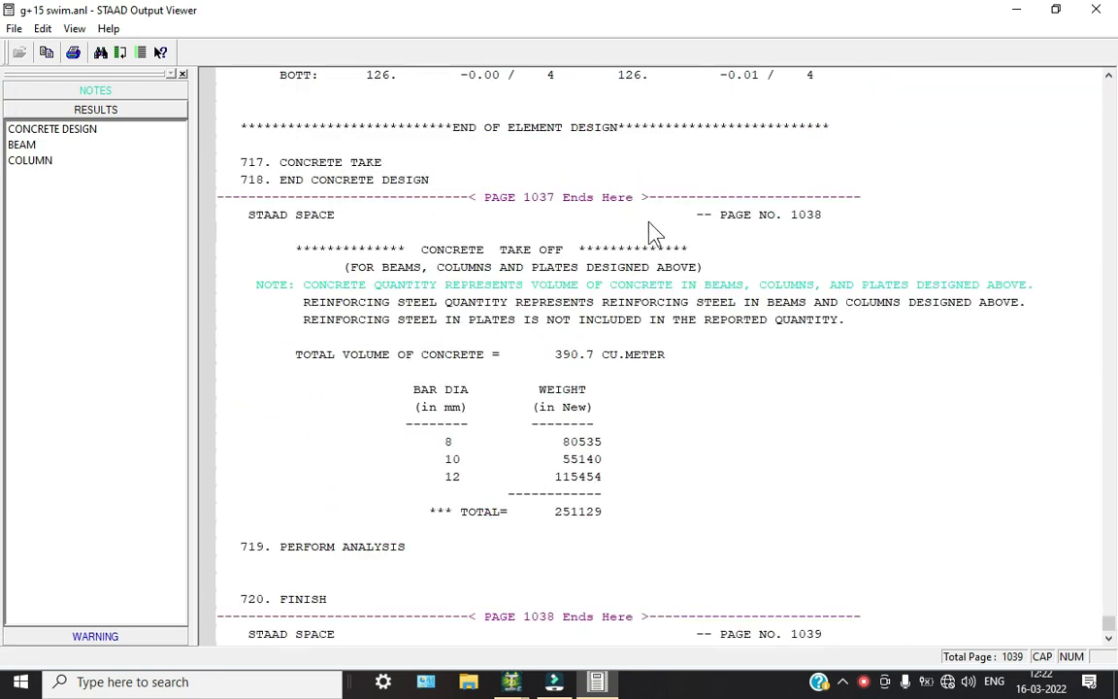
Bring up the IS 456 beam design results for beam 1 and start printing the report.
{"action": "scroll", "coordinate": [655, 288], "scroll_direction": "up", "scroll_amount": 9}
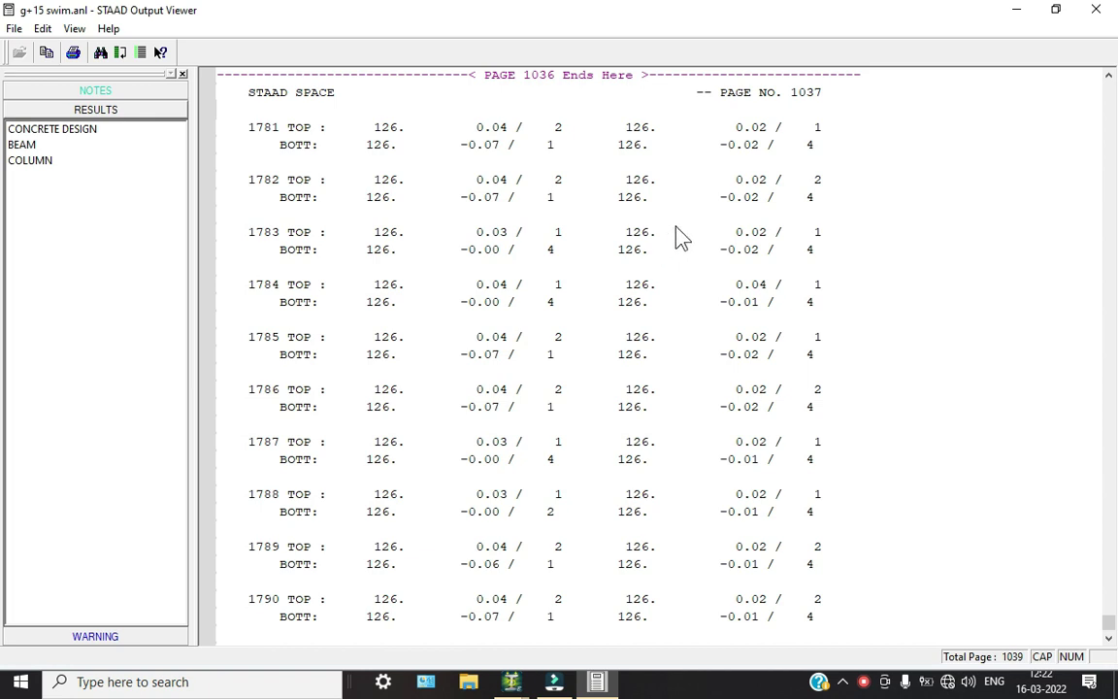
{"action": "left_click", "coordinate": [21, 145]}
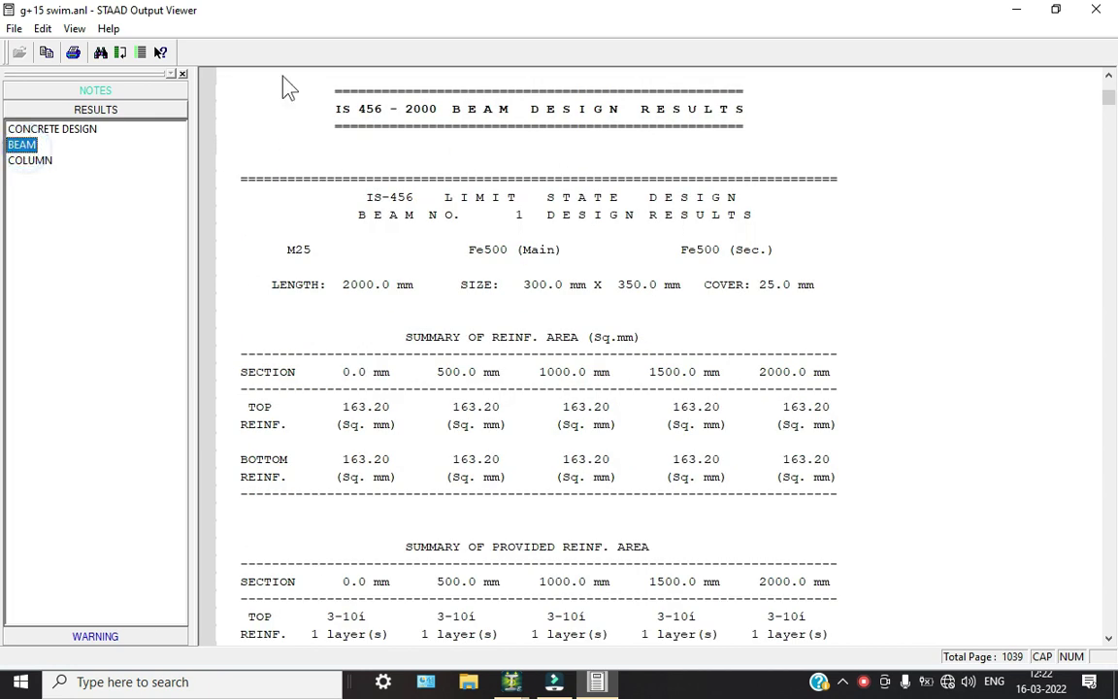
{"action": "left_click", "coordinate": [73, 52]}
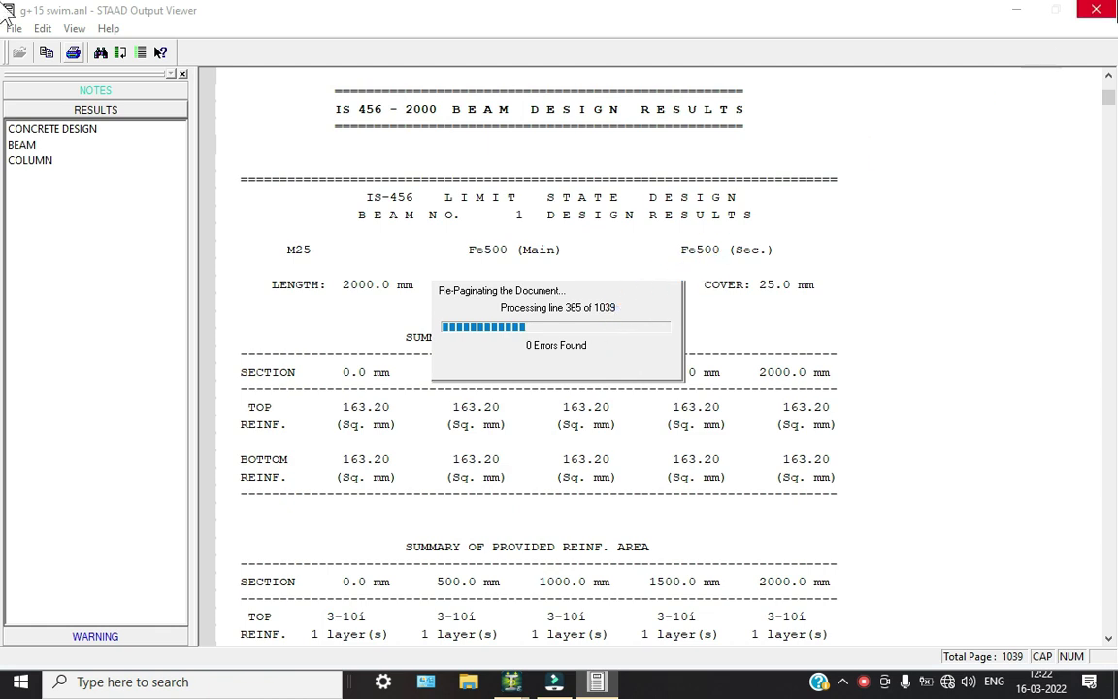
Cancel printing and close the Output Viewer, returning to the STAAD.Pro results.
{"action": "left_click", "coordinate": [1098, 11]}
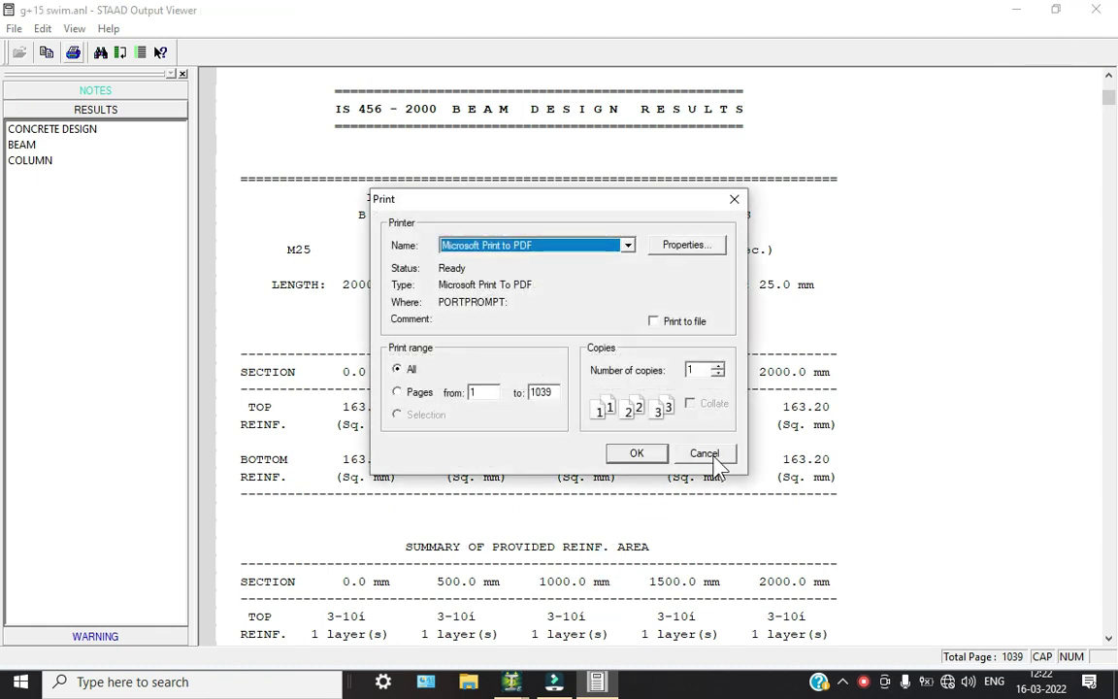
{"action": "left_click", "coordinate": [714, 460]}
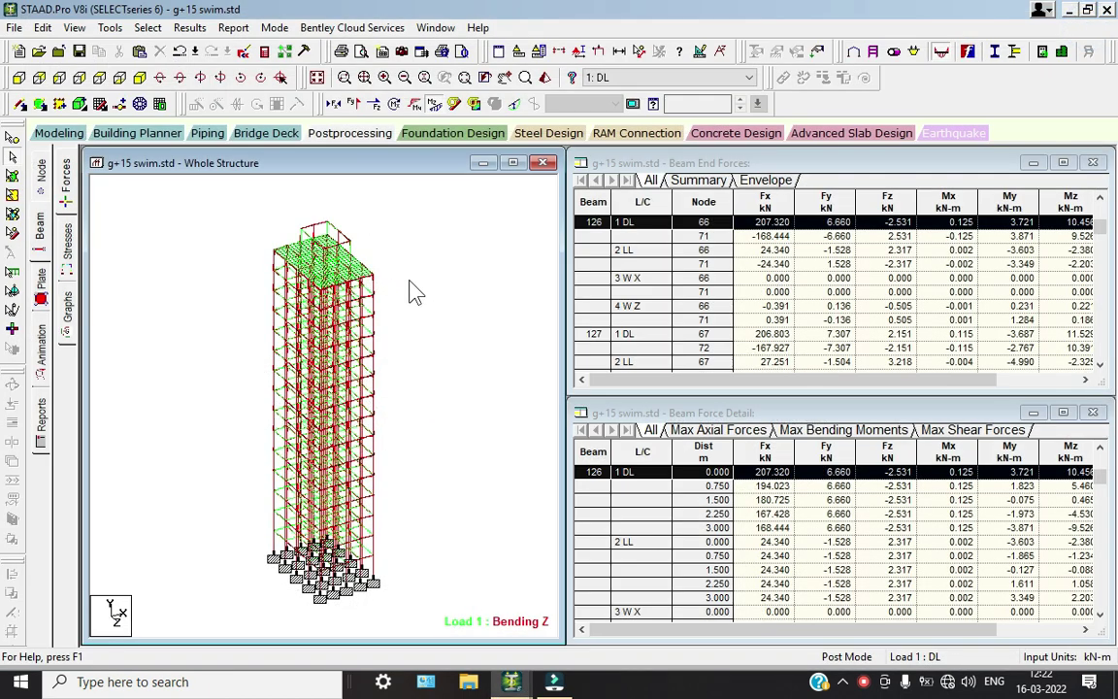
Plot the beam force graphs for beam 46.
{"action": "left_click", "coordinate": [66, 291]}
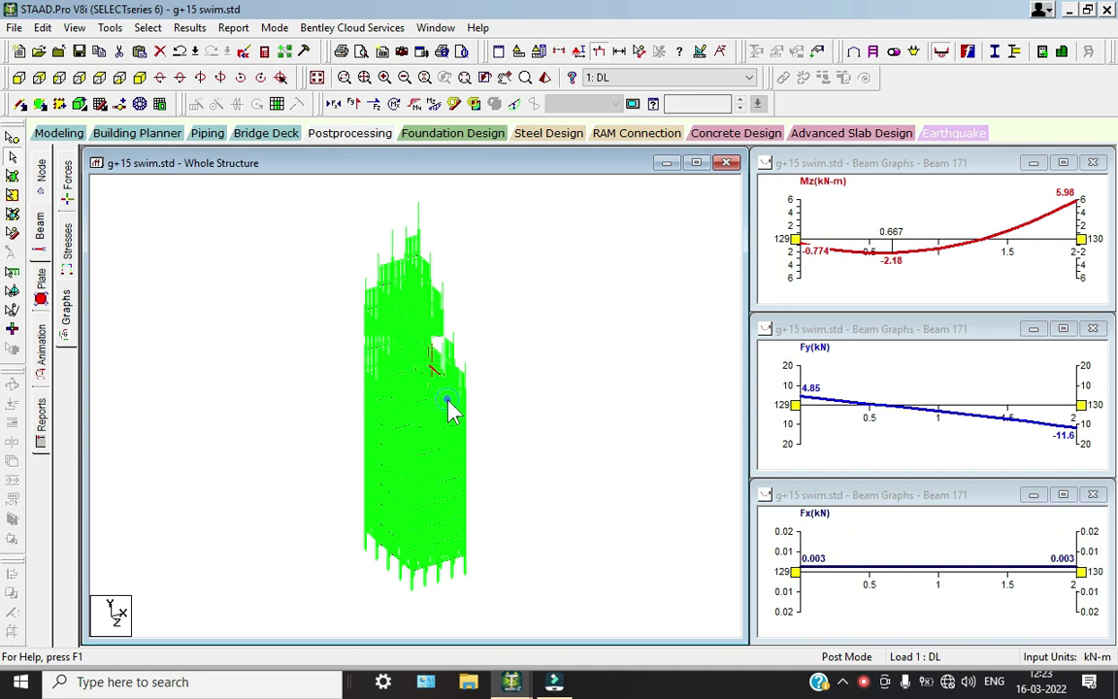
{"action": "left_click", "coordinate": [380, 404]}
{"action": "left_click", "coordinate": [374, 393]}
{"action": "left_click", "coordinate": [386, 302]}
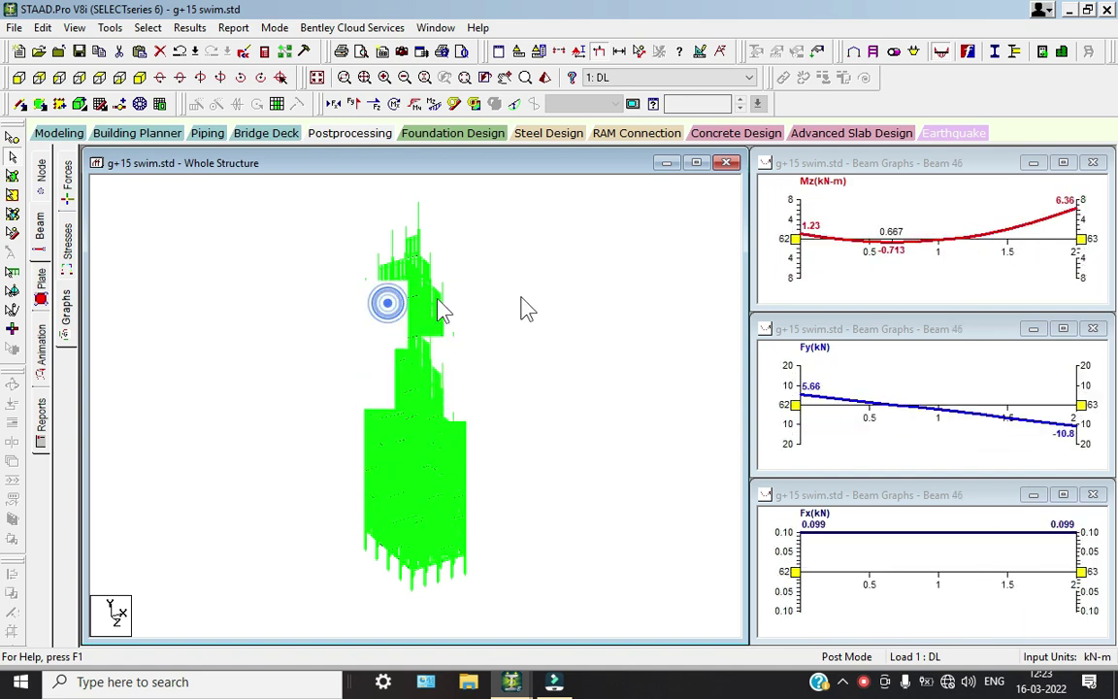
Show the stresses for beam 928, then switch to the node displacement results.
{"action": "left_click", "coordinate": [67, 241]}
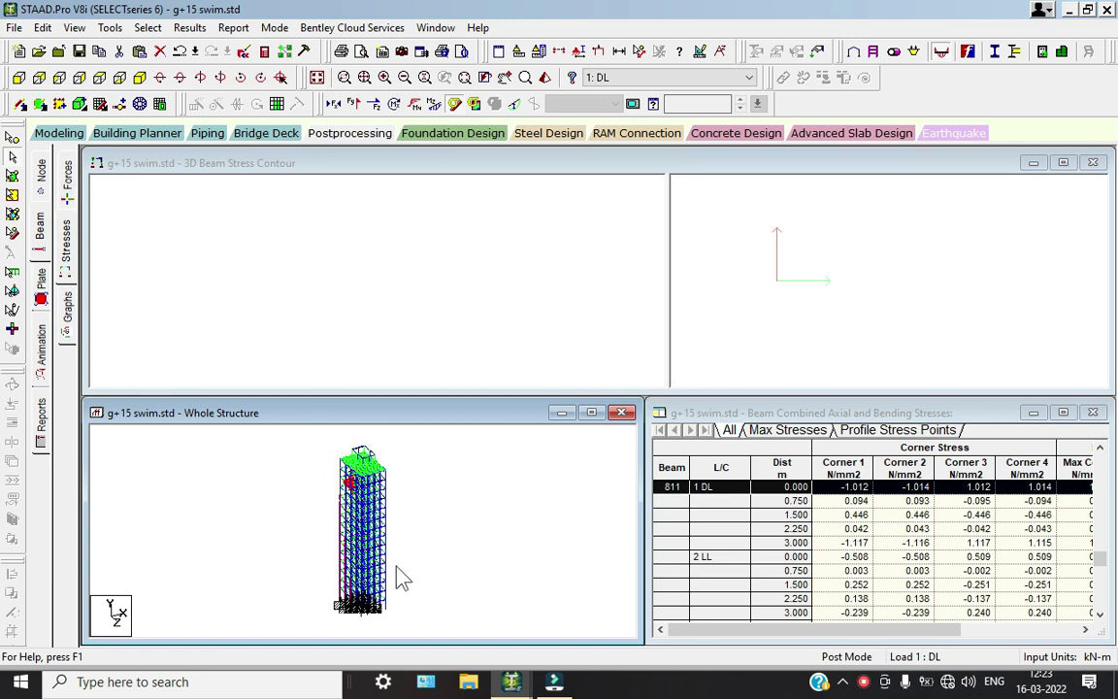
{"action": "left_click", "coordinate": [370, 542]}
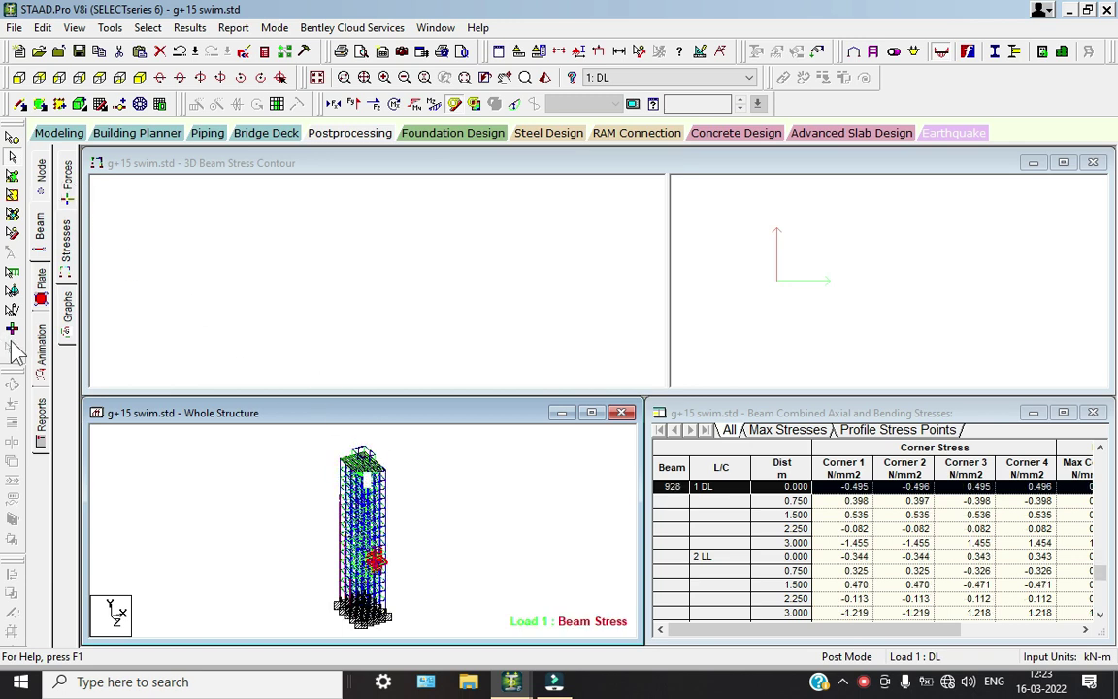
{"action": "left_click", "coordinate": [41, 173]}
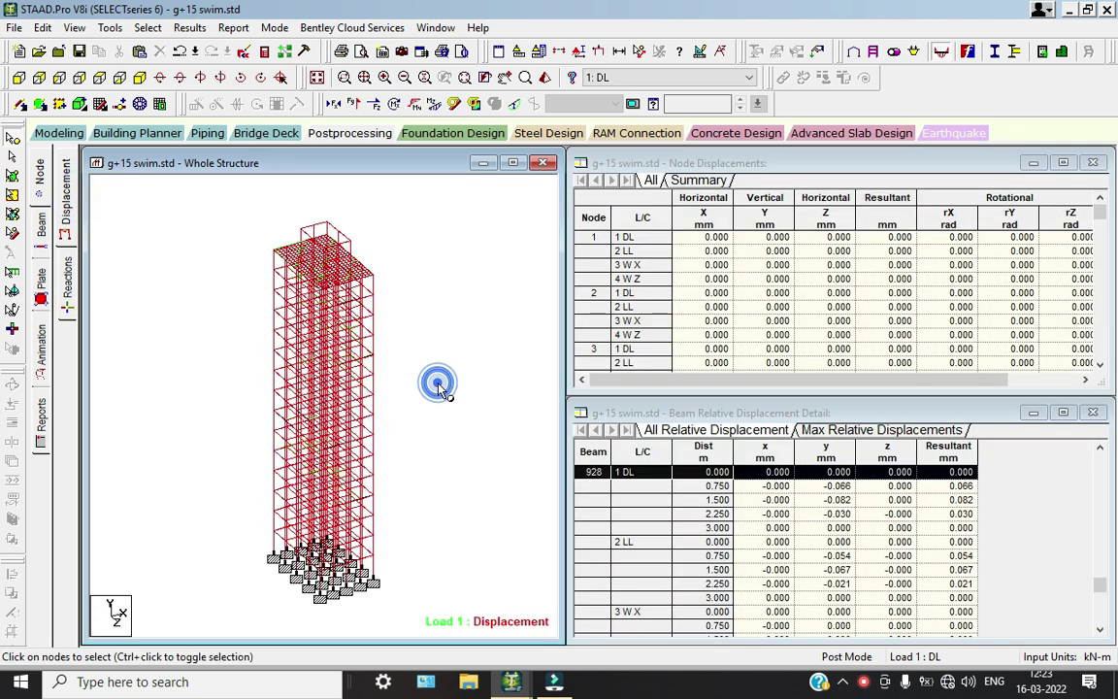
Turn the tower through several views, including isometric and frontal, then open a 3D rendered view.
{"action": "left_click", "coordinate": [415, 104]}
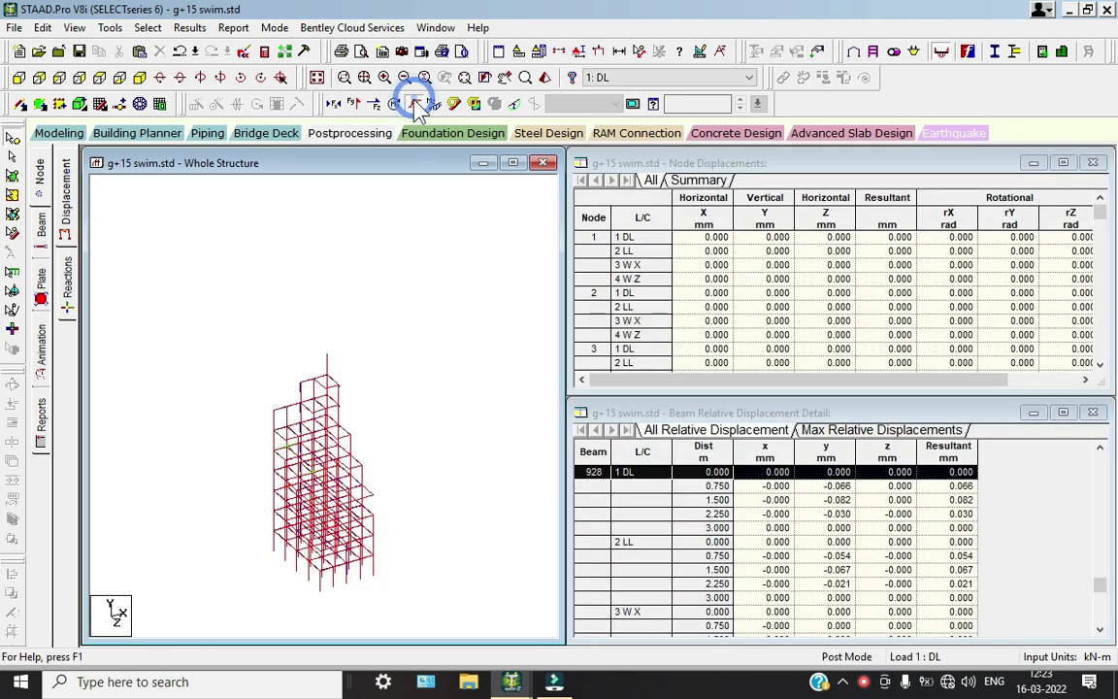
{"action": "left_click", "coordinate": [395, 101]}
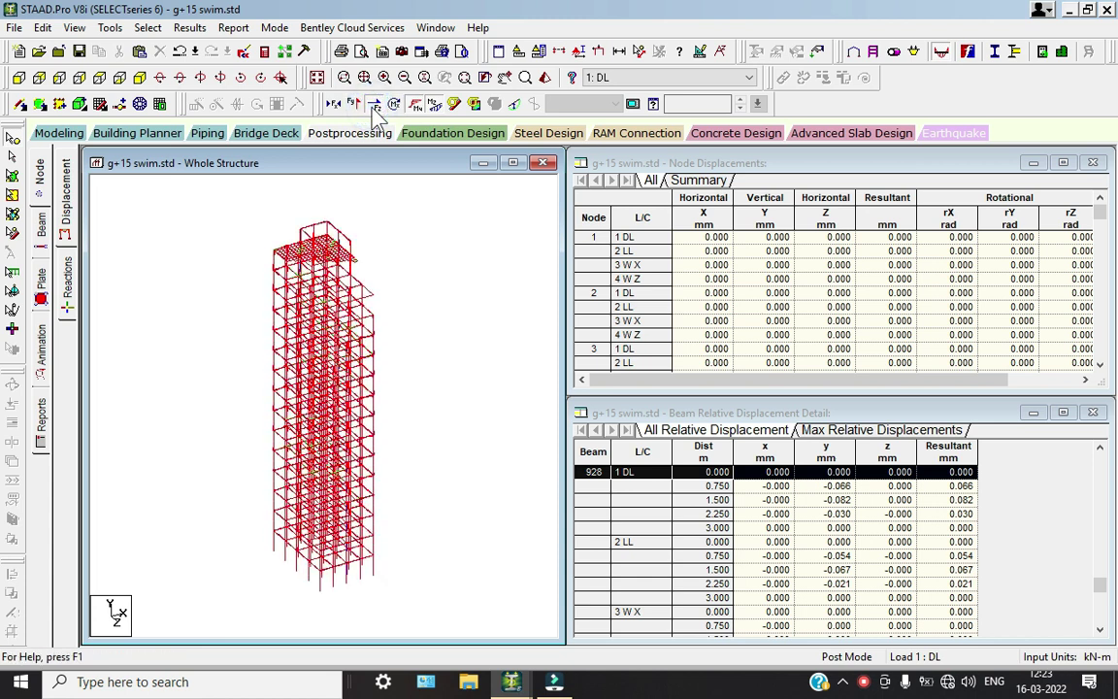
{"action": "left_click", "coordinate": [374, 104]}
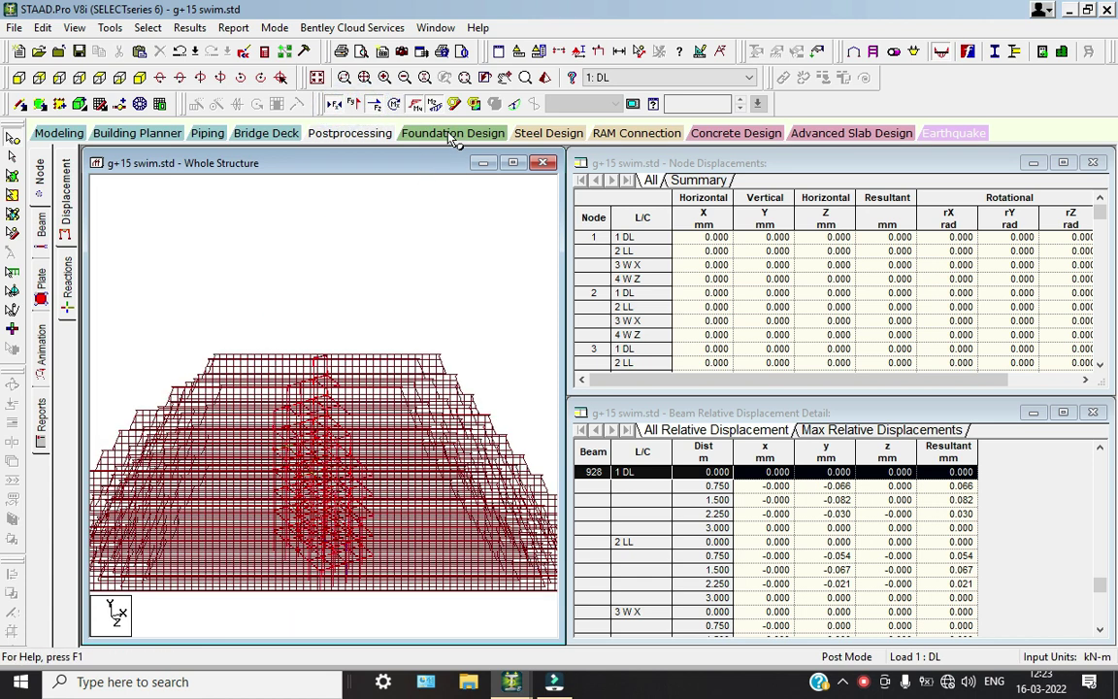
{"action": "left_click", "coordinate": [333, 104]}
{"action": "left_click", "coordinate": [473, 105]}
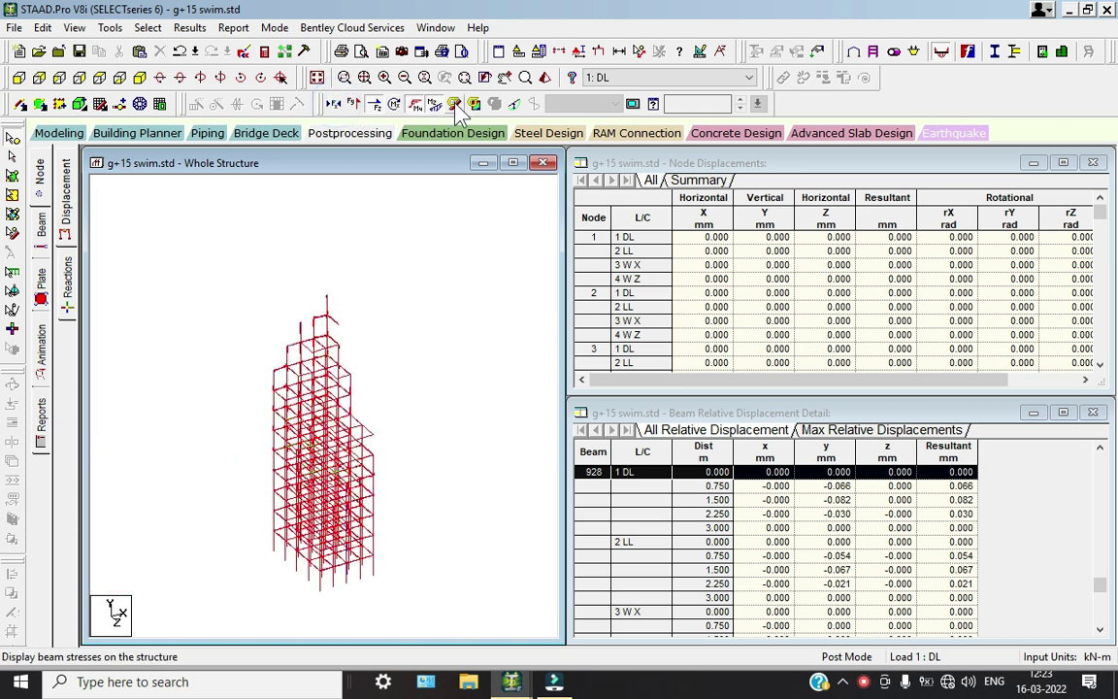
{"action": "left_click", "coordinate": [544, 77]}
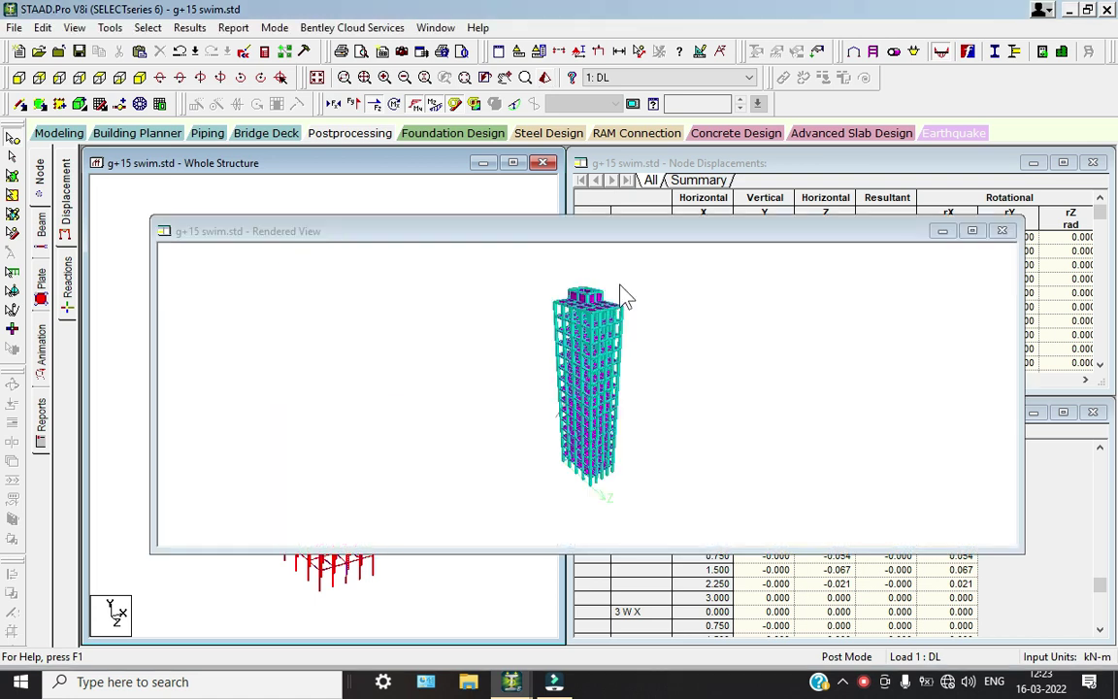
Maximize the 3D Rendered View of the tower and rotate it about its vertical axis.
{"action": "left_click", "coordinate": [973, 233]}
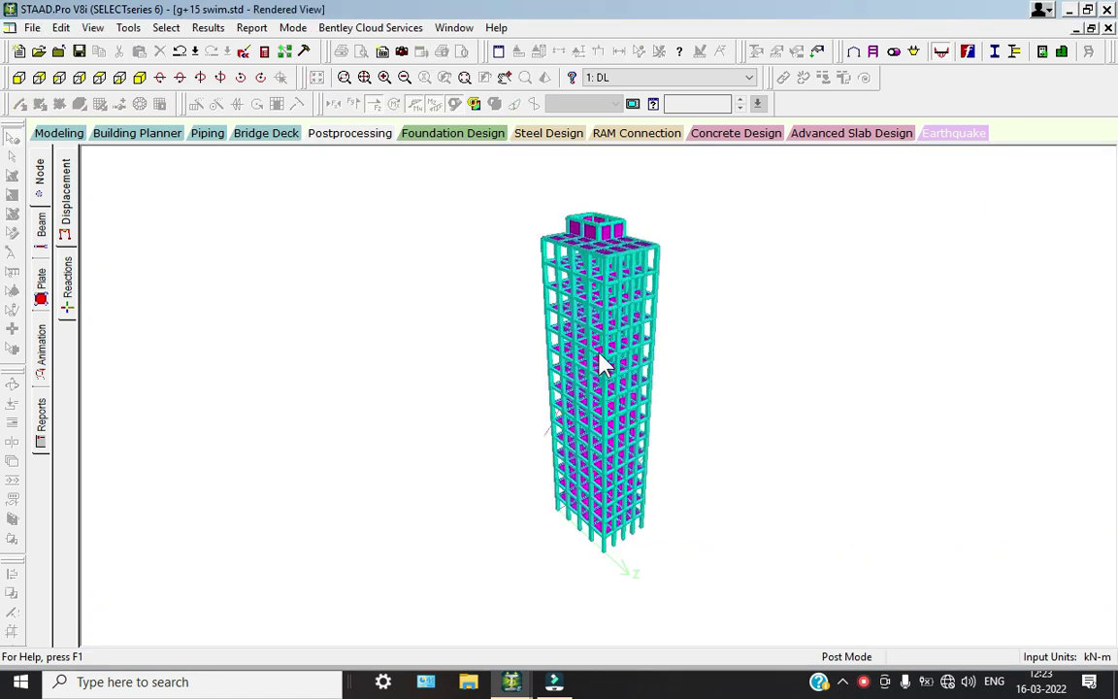
{"action": "left_click_drag", "start_coordinate": [601, 364], "coordinate": [424, 529]}
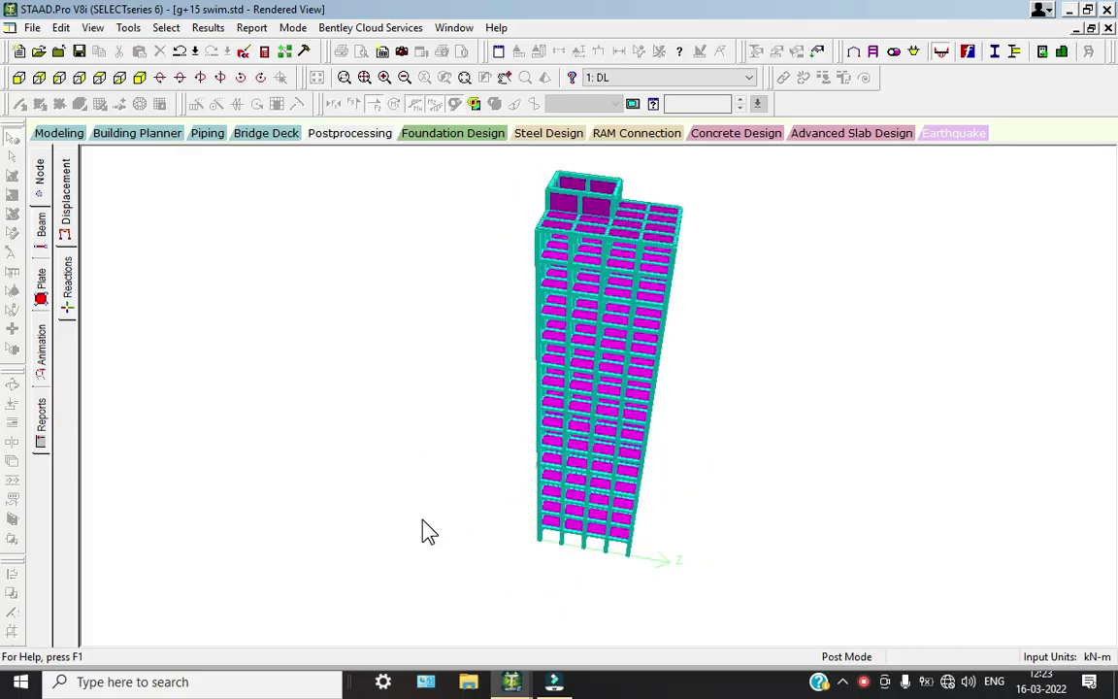